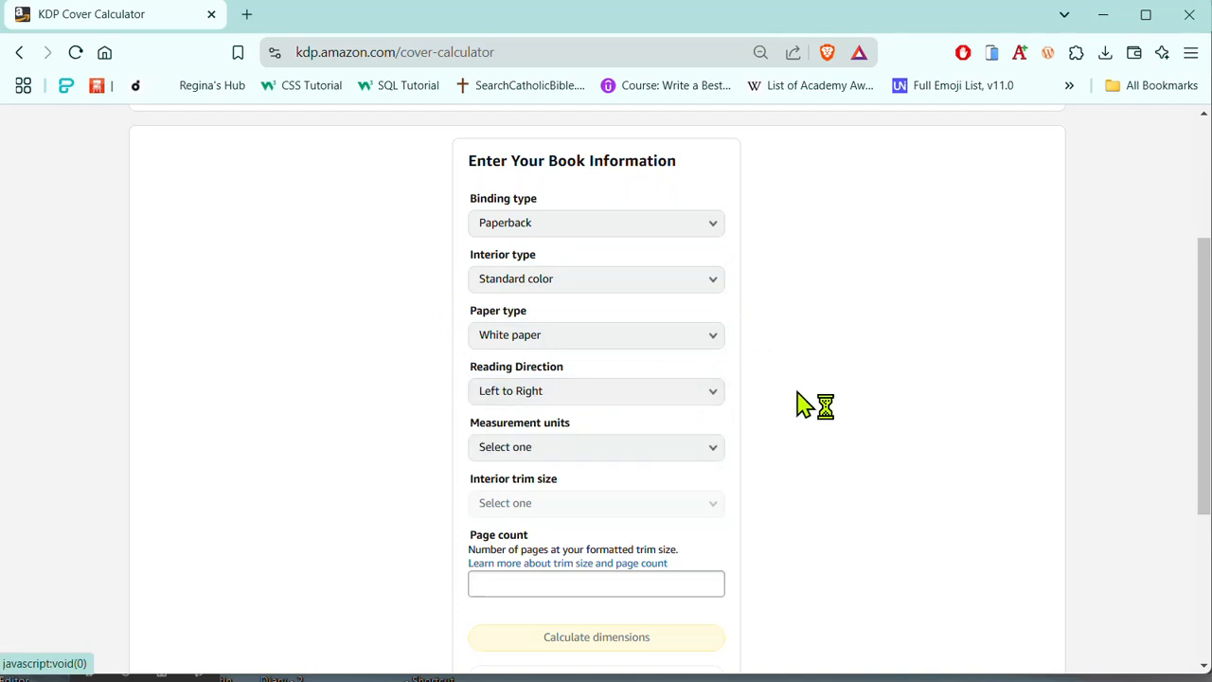
Step: Set the measurement units to Inches, interior trim size to 5.06 x 7.81 in and page count to 249
{"action": "left_click", "coordinate": [717, 454]}
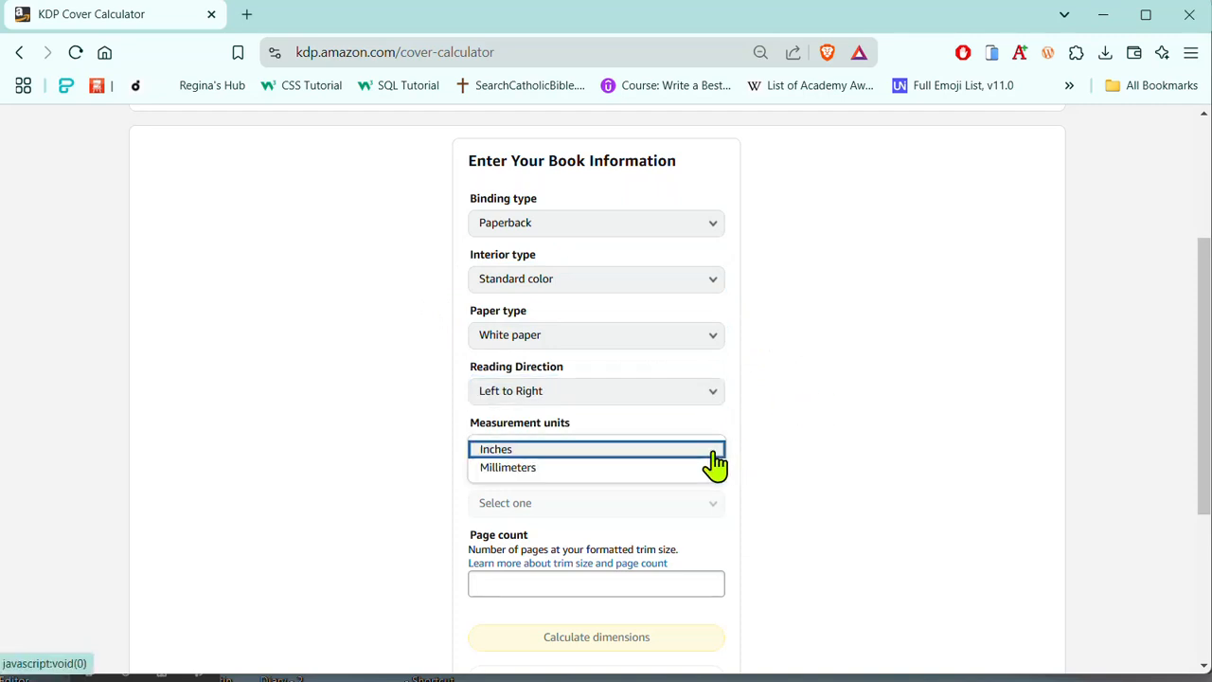
{"action": "left_click", "coordinate": [585, 450]}
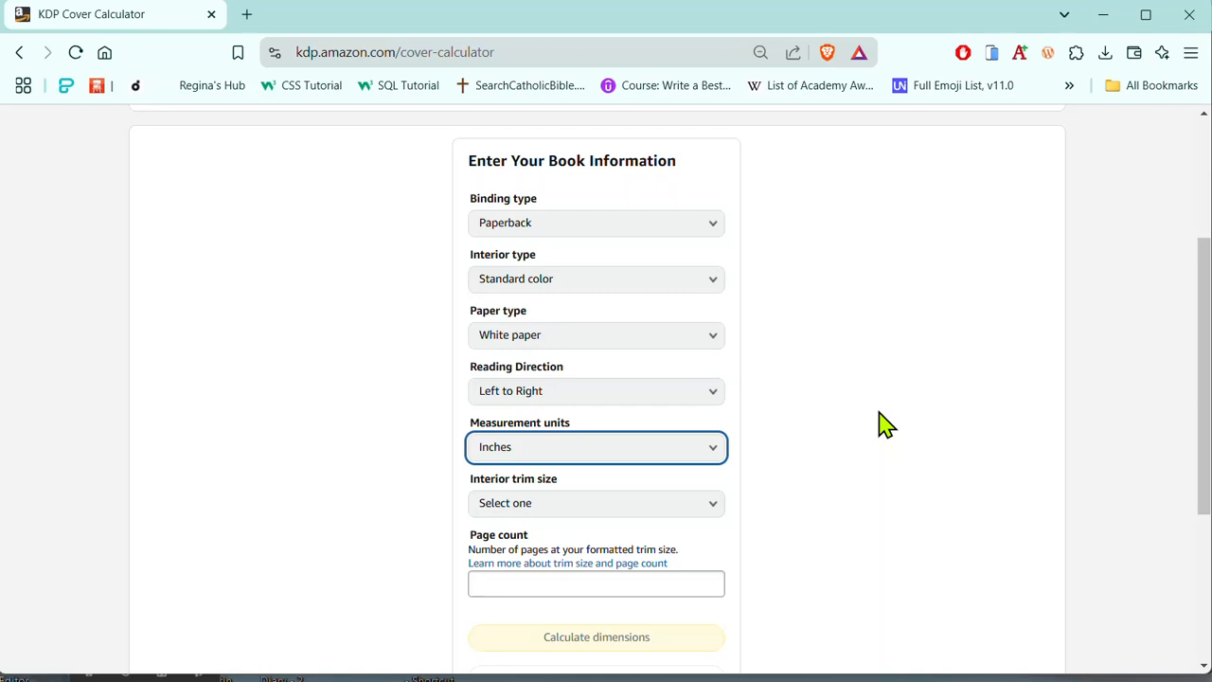
{"action": "left_click", "coordinate": [711, 508]}
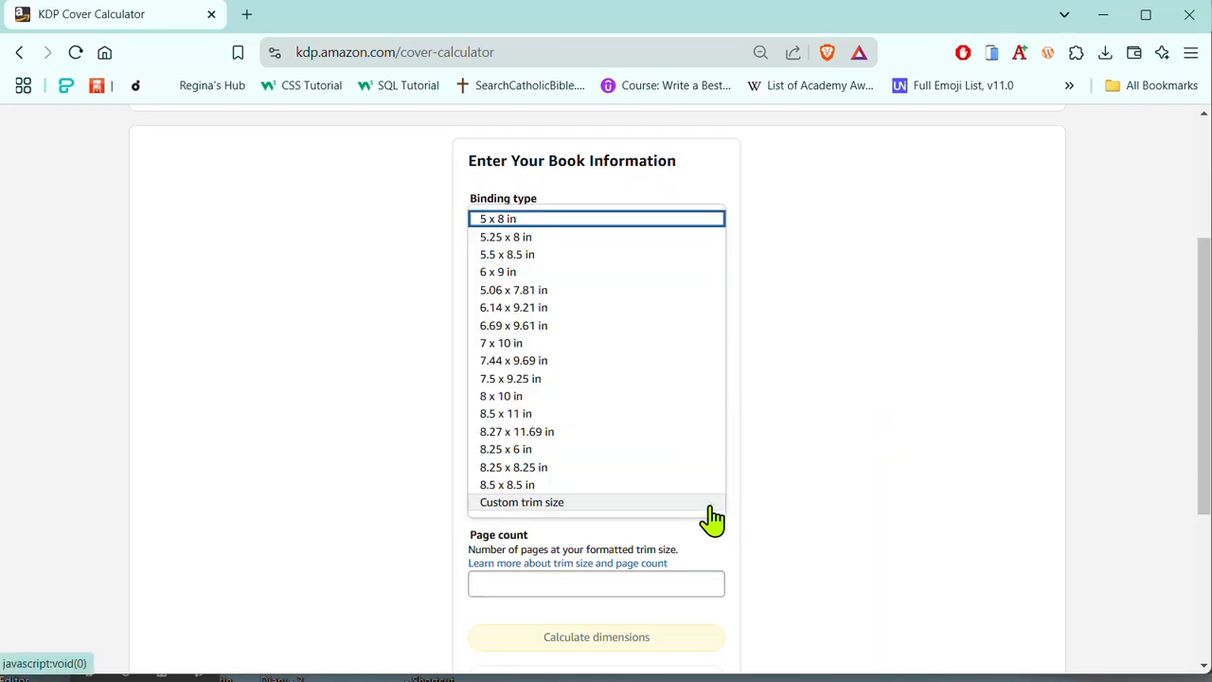
{"action": "left_click", "coordinate": [509, 294]}
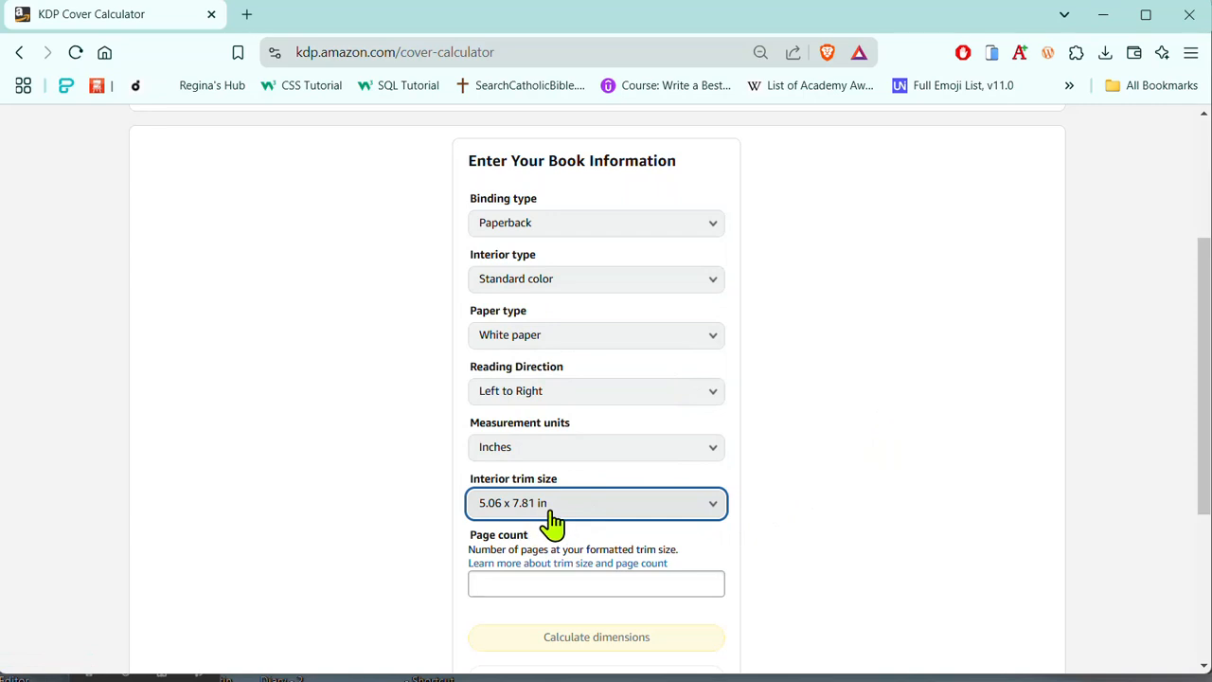
{"action": "left_click", "coordinate": [525, 584]}
{"action": "type", "text": "249"}
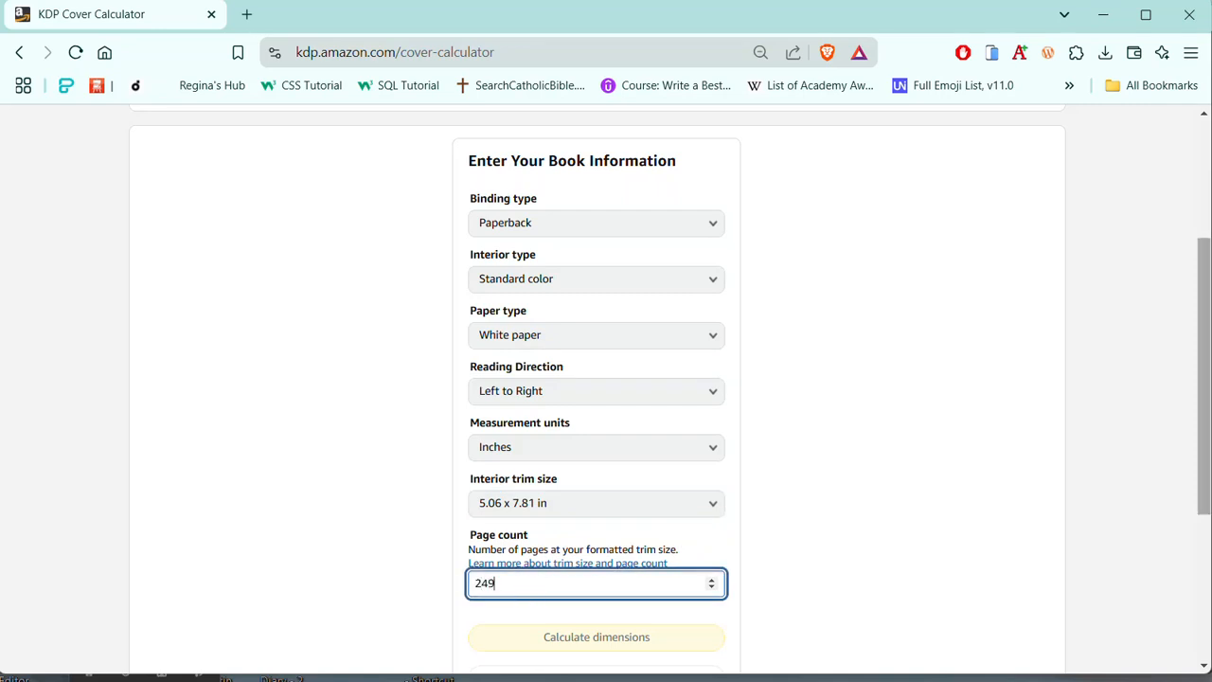
Step: Calculate the cover dimensions and review the resulting size table and cover diagram
{"action": "left_click_drag", "start_coordinate": [1204, 392], "coordinate": [1196, 464]}
{"action": "left_click", "coordinate": [588, 437]}
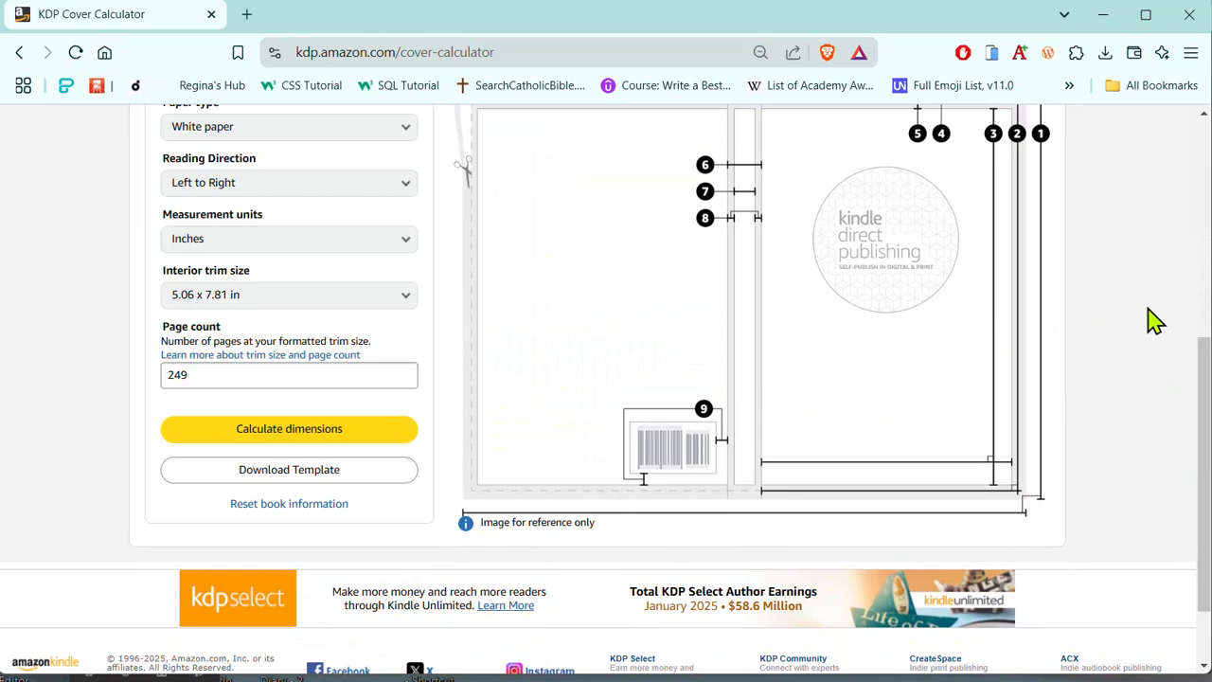
{"action": "scroll", "coordinate": [1158, 319], "scroll_direction": "up", "scroll_amount": 3}
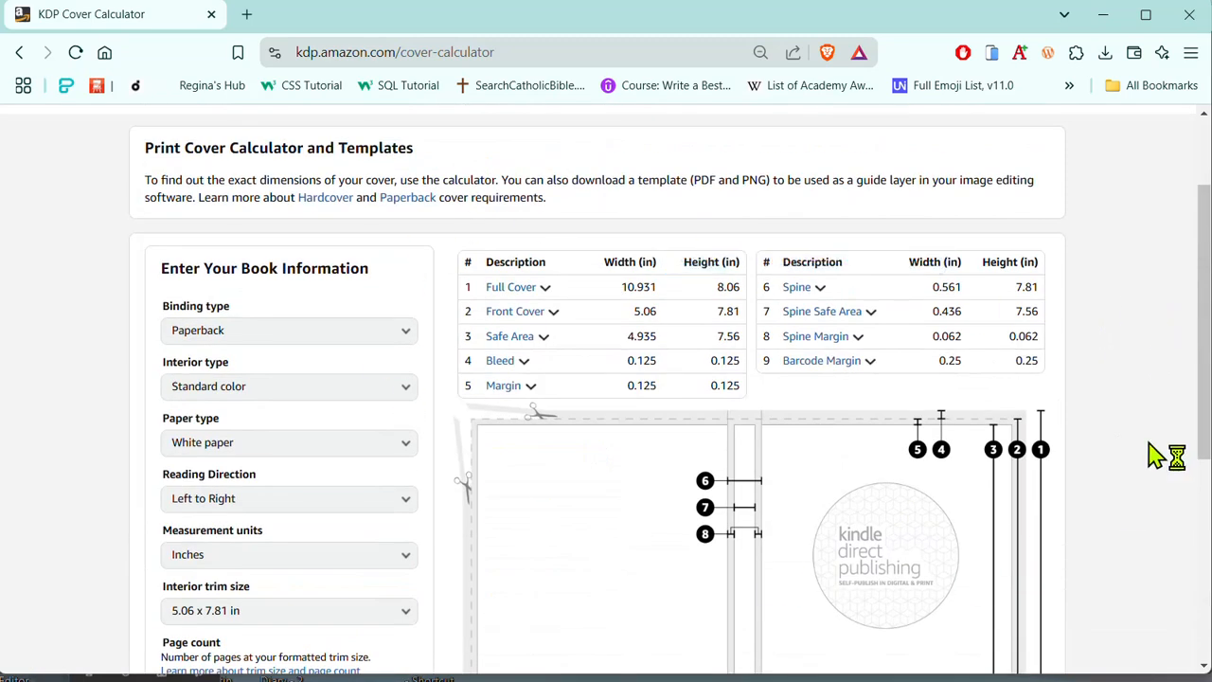
{"action": "left_click_drag", "start_coordinate": [1207, 391], "coordinate": [1207, 543]}
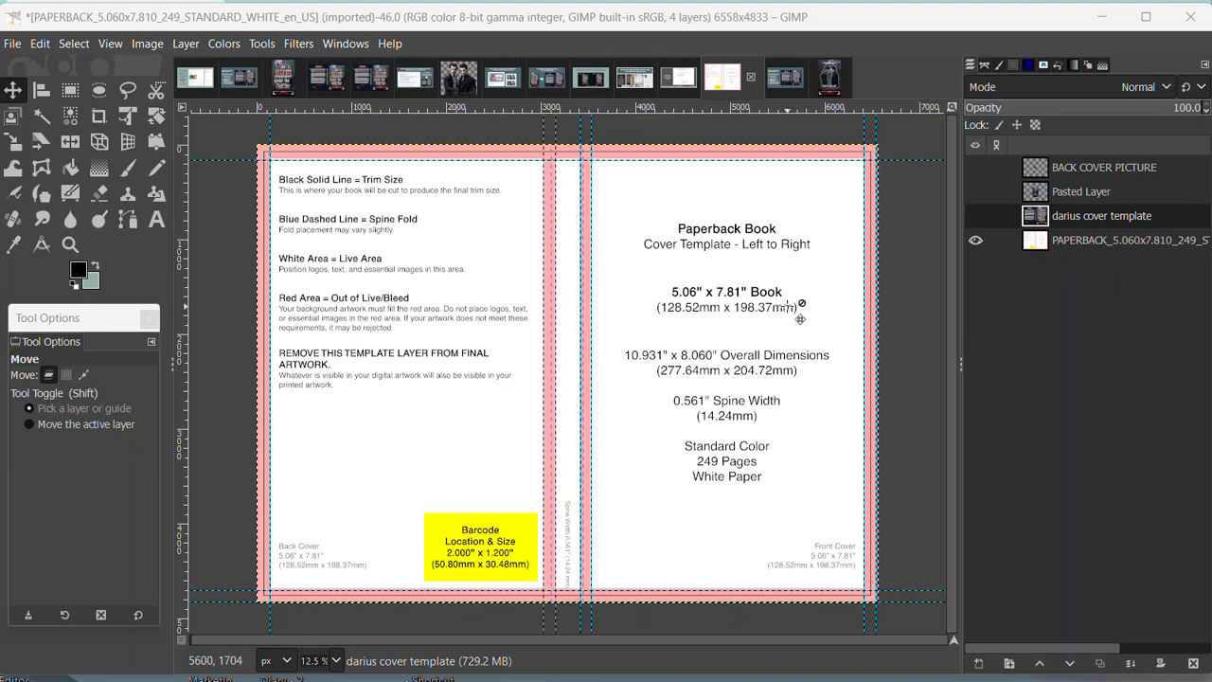
Step: Inspect the proposed XCF file name in the image's save dialog and leave without saving
{"action": "left_click", "coordinate": [14, 44]}
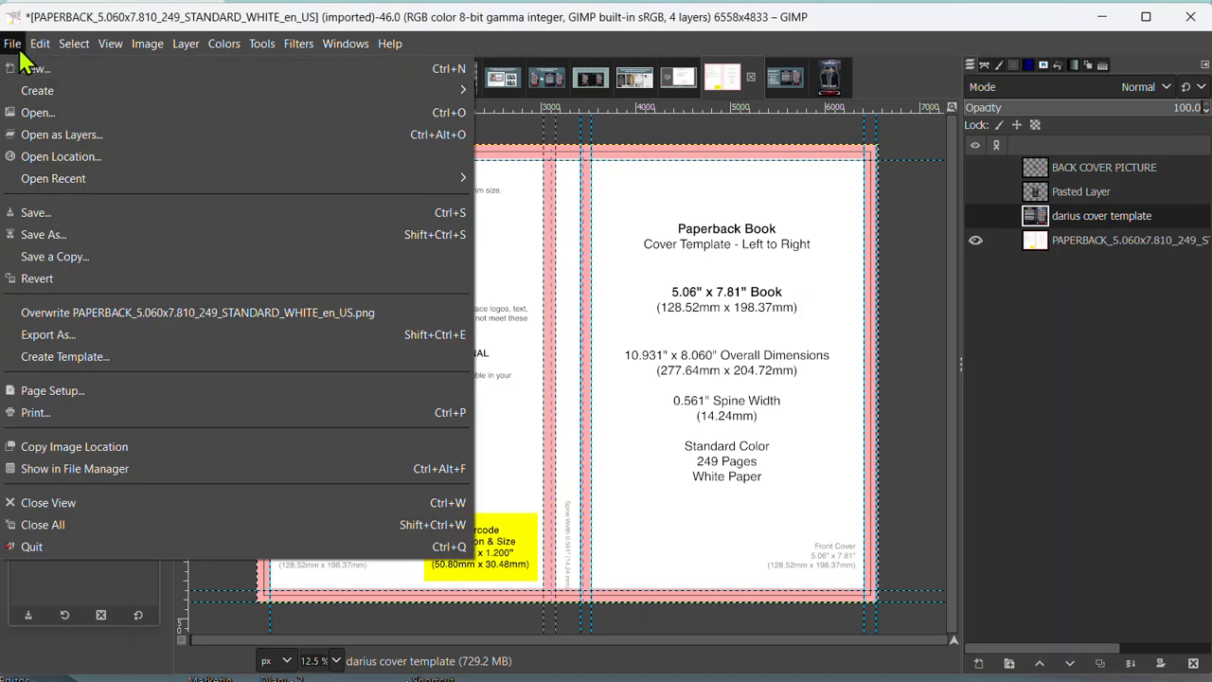
{"action": "left_click", "coordinate": [36, 214]}
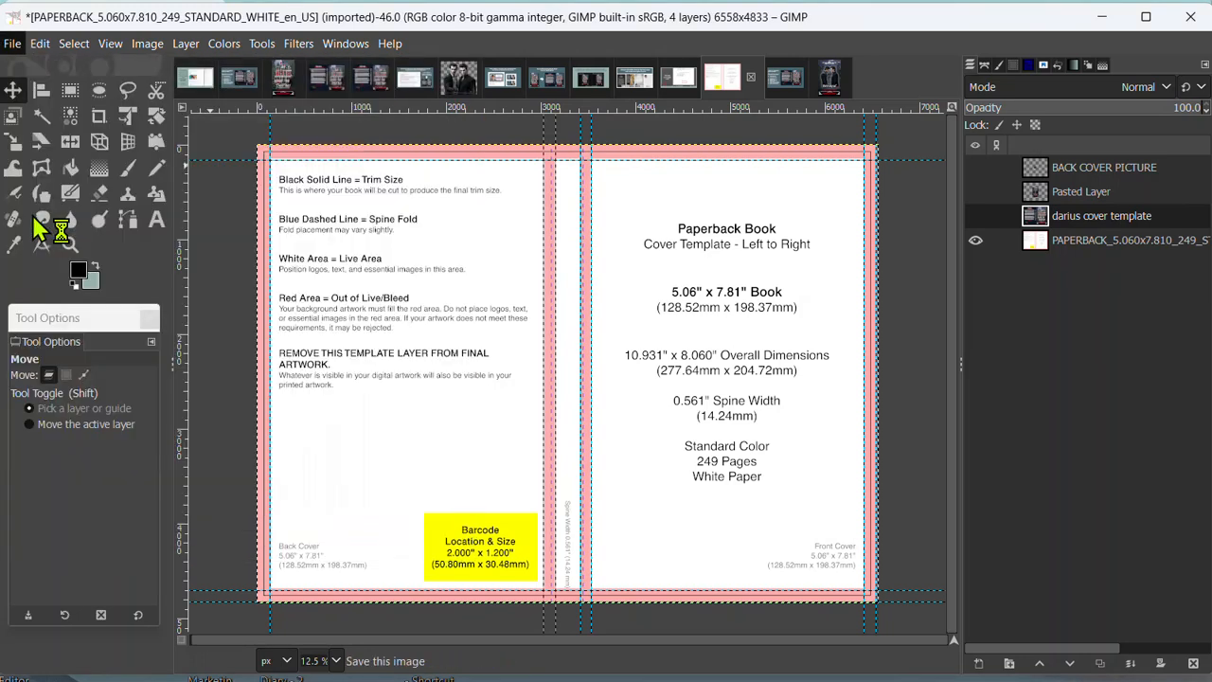
{"action": "left_click", "coordinate": [17, 46]}
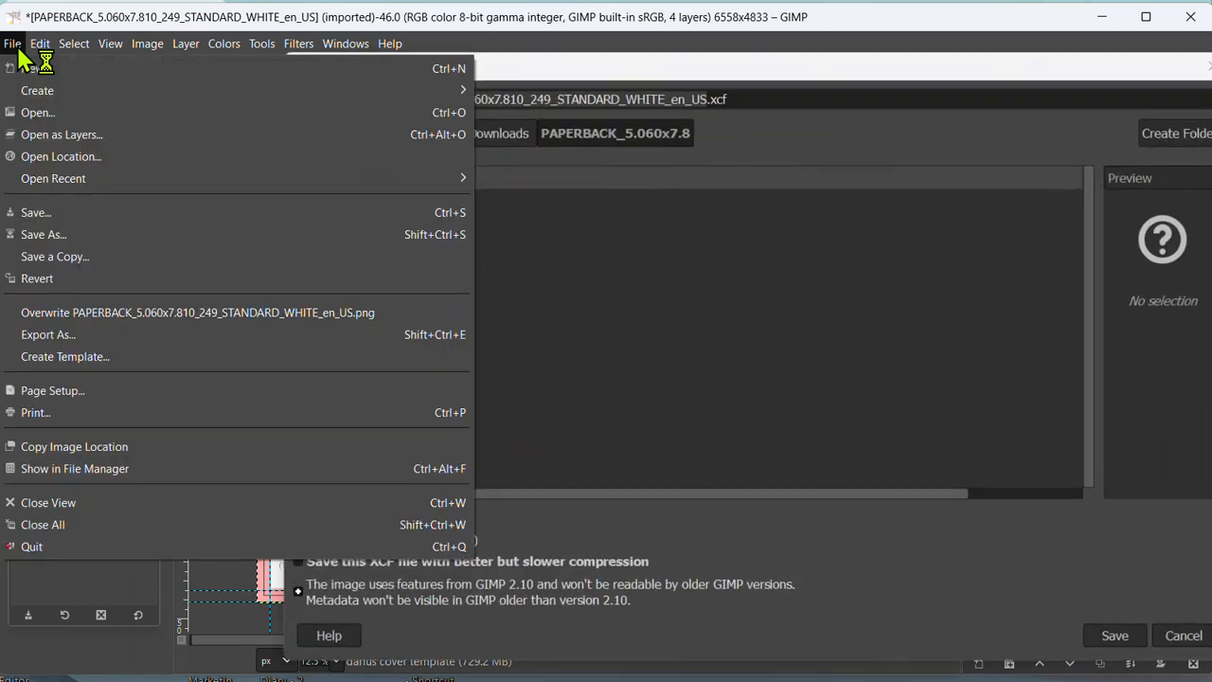
{"action": "left_click", "coordinate": [988, 608]}
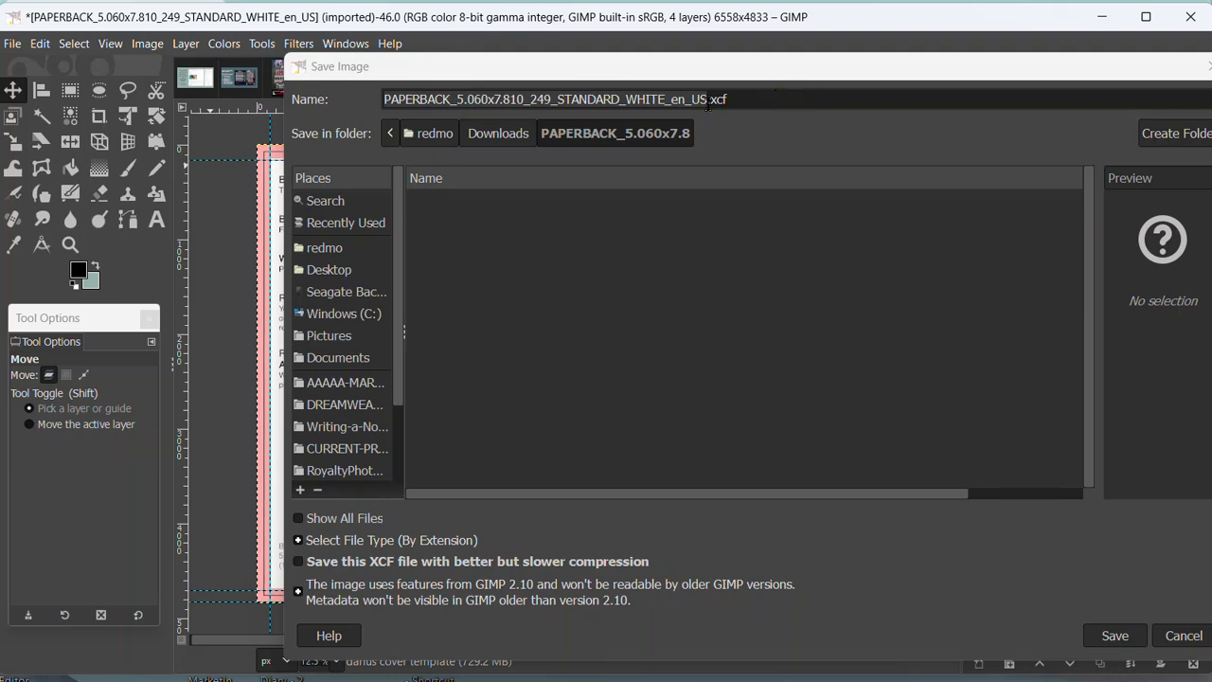
{"action": "left_click_drag", "start_coordinate": [758, 72], "coordinate": [636, 55]}
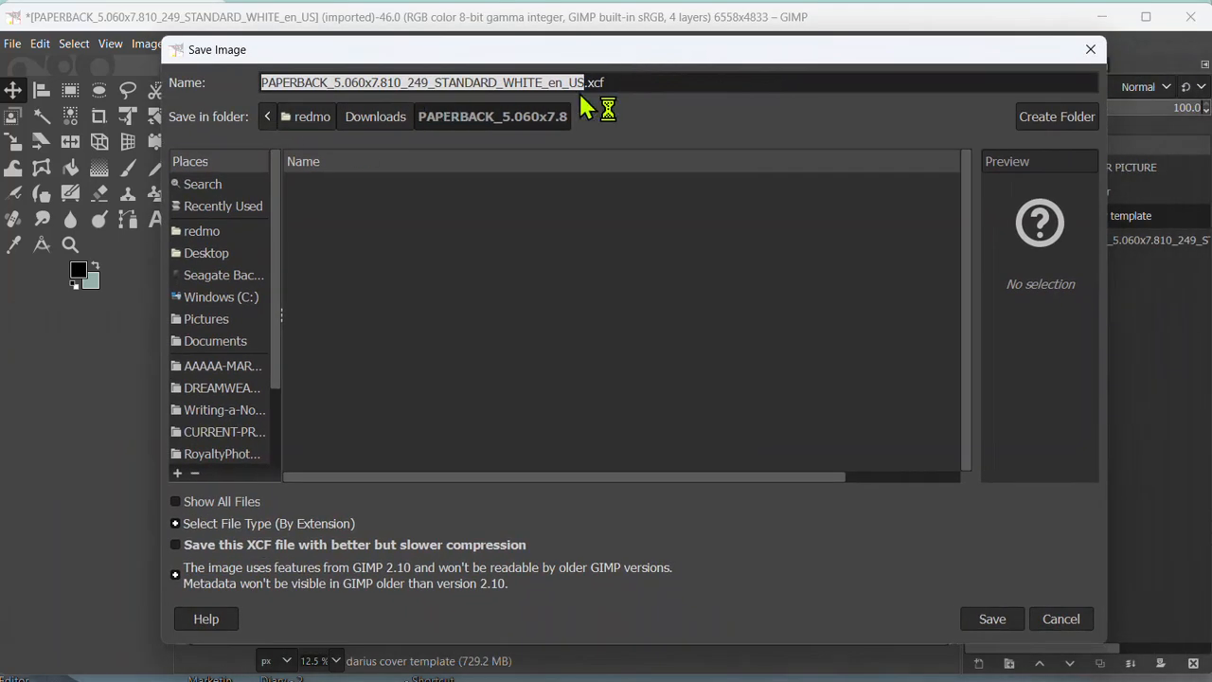
{"action": "left_click", "coordinate": [620, 82]}
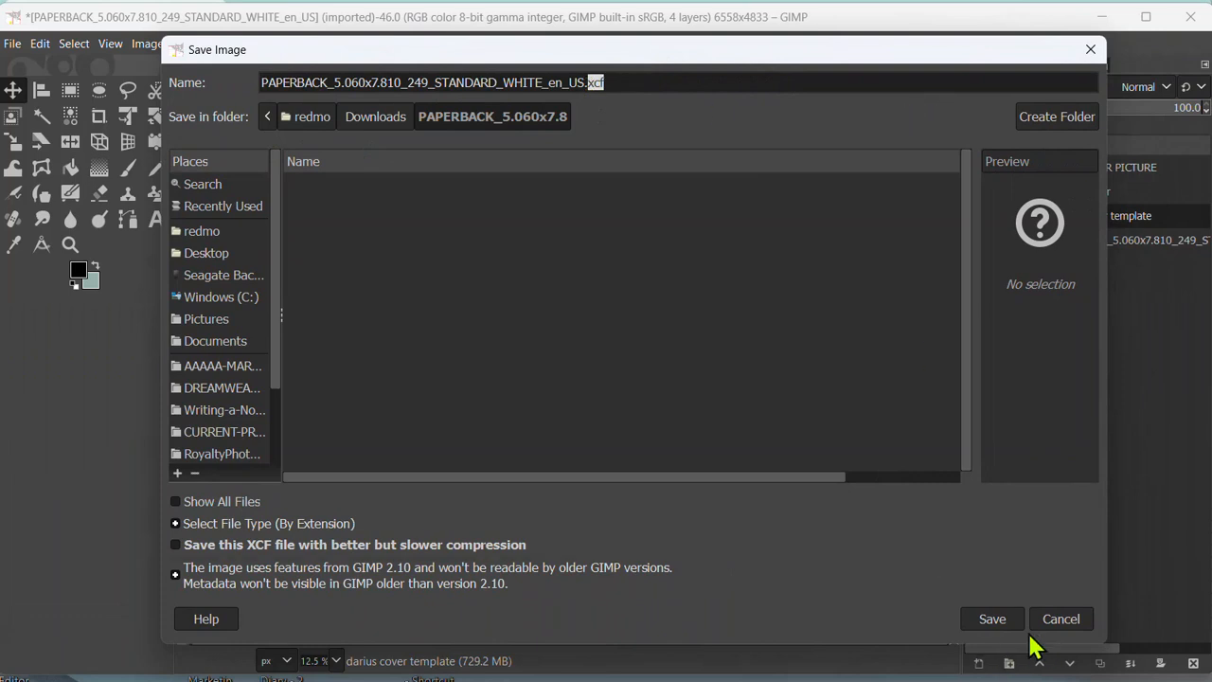
{"action": "left_click", "coordinate": [1060, 620]}
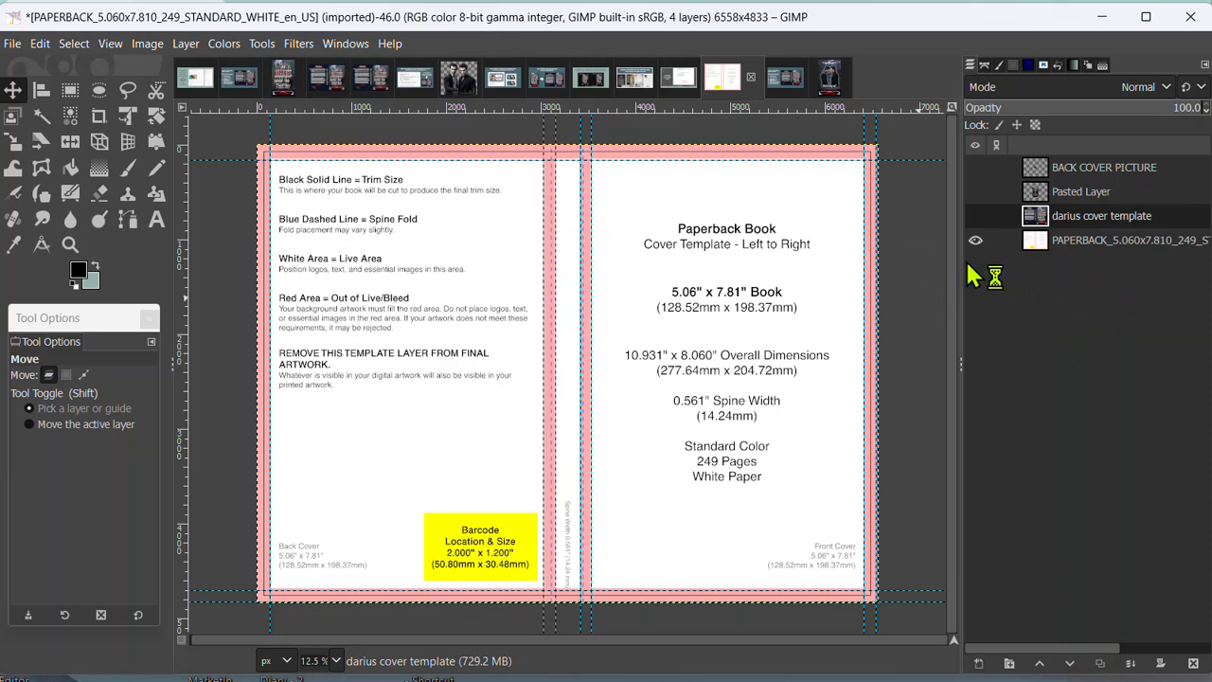
{"action": "left_click_drag", "start_coordinate": [189, 307], "coordinate": [592, 577]}
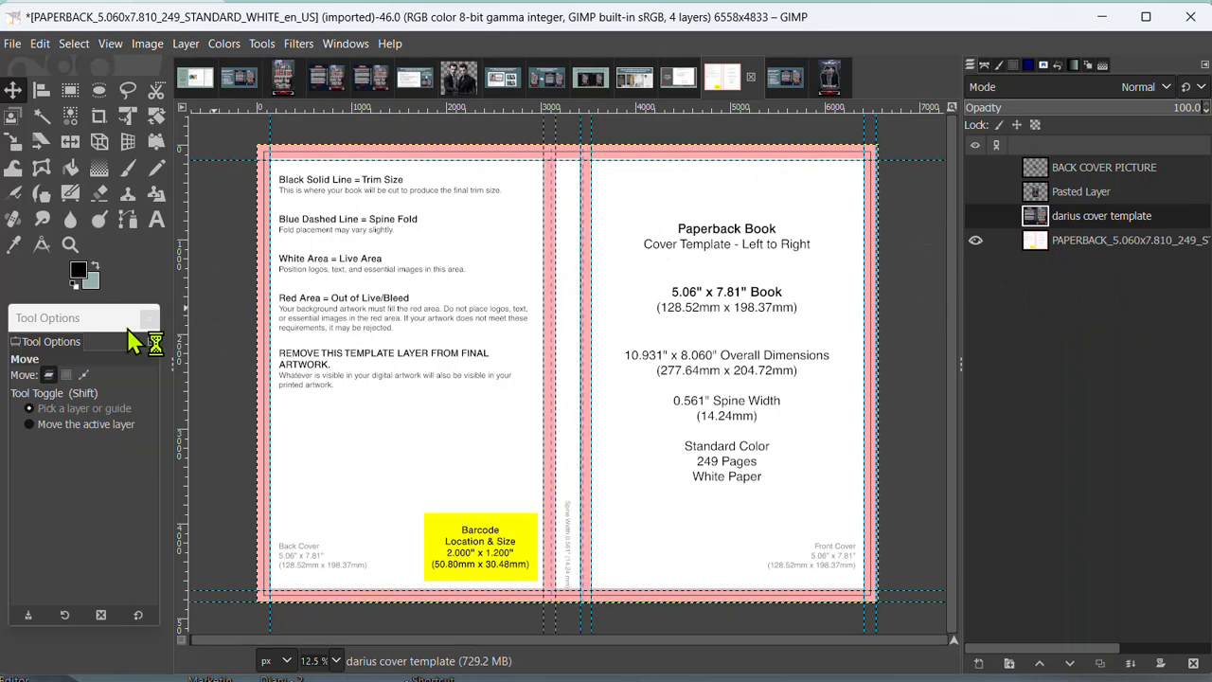
{"action": "left_click_drag", "start_coordinate": [197, 341], "coordinate": [179, 320]}
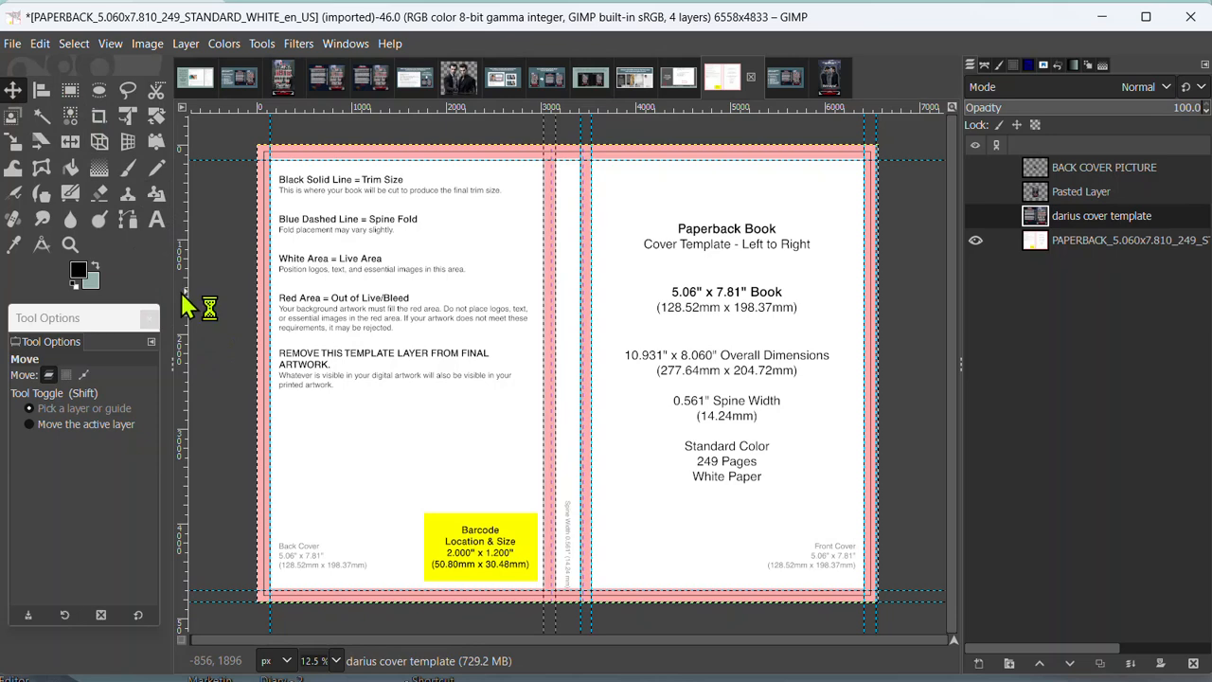
{"action": "left_click_drag", "start_coordinate": [181, 292], "coordinate": [270, 318]}
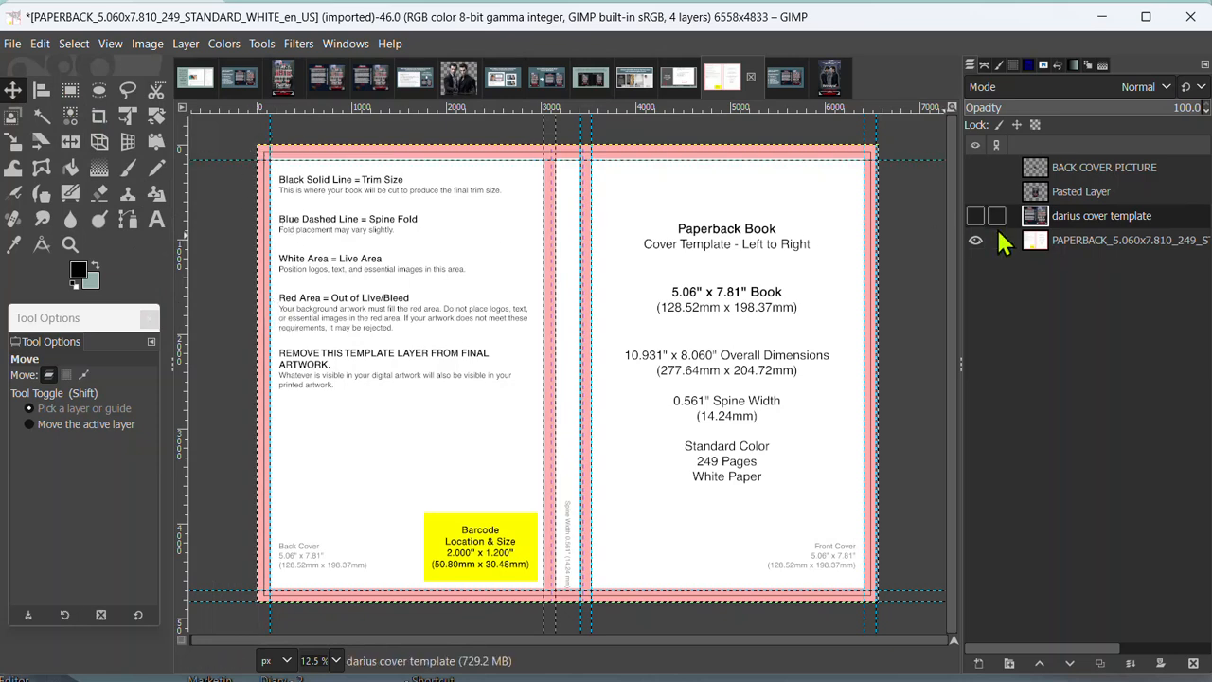
{"action": "left_click", "coordinate": [1089, 248]}
{"action": "left_click_drag", "start_coordinate": [186, 215], "coordinate": [261, 231]}
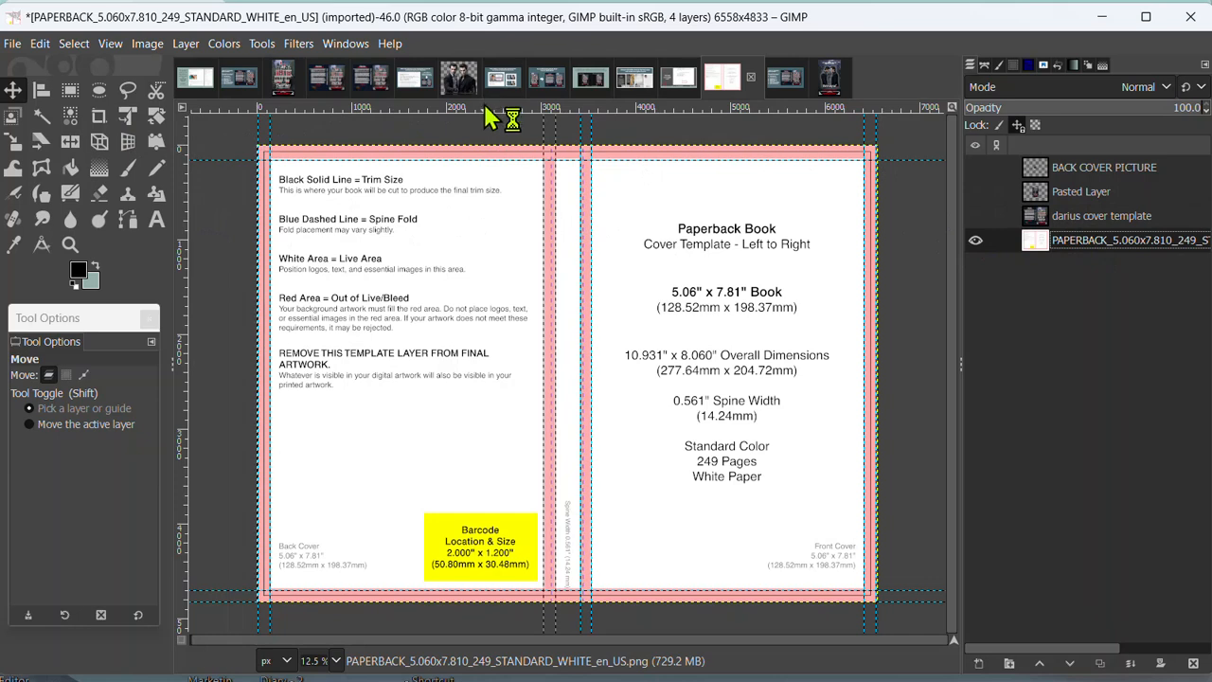
{"action": "left_click_drag", "start_coordinate": [499, 108], "coordinate": [505, 150]}
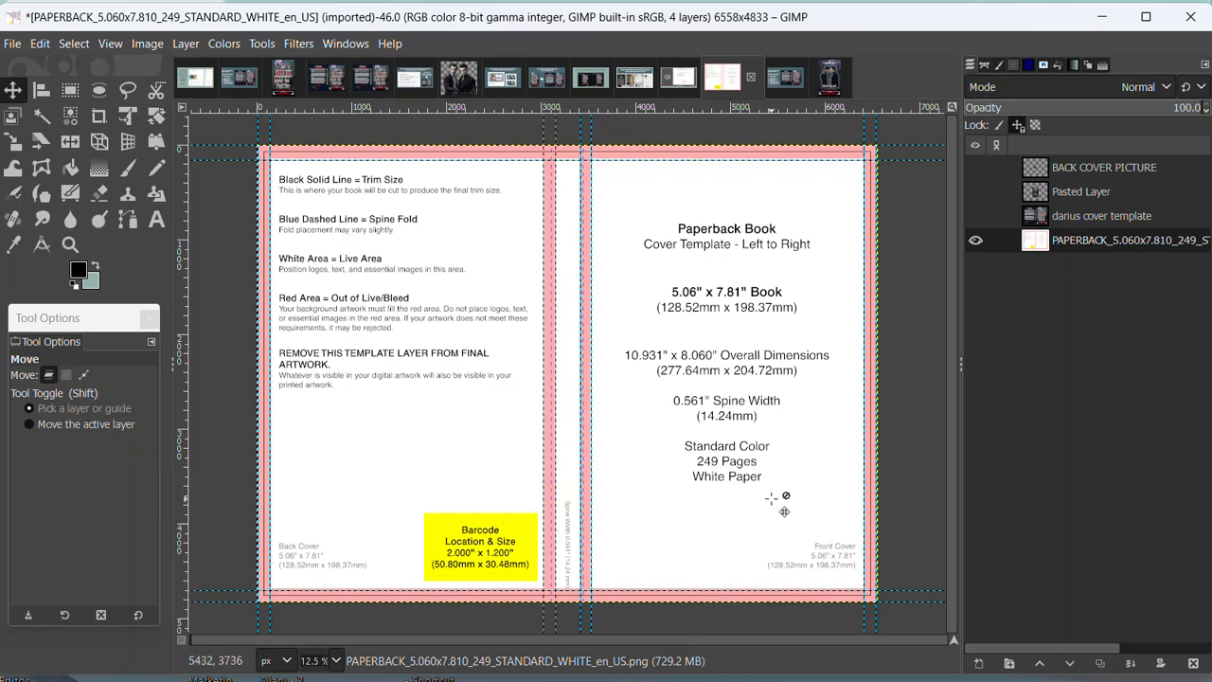
Step: Show the darius cover template layer, select it and reduce its opacity to 66.9
{"action": "left_click", "coordinate": [976, 216]}
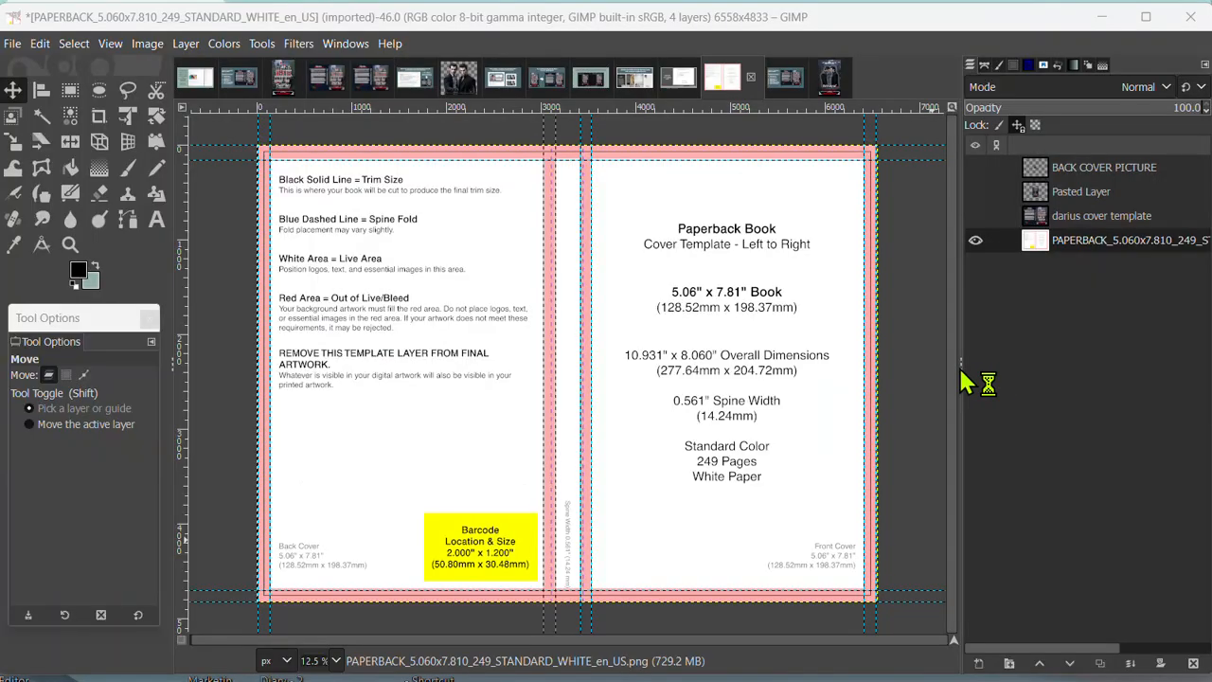
{"action": "left_click", "coordinate": [975, 216]}
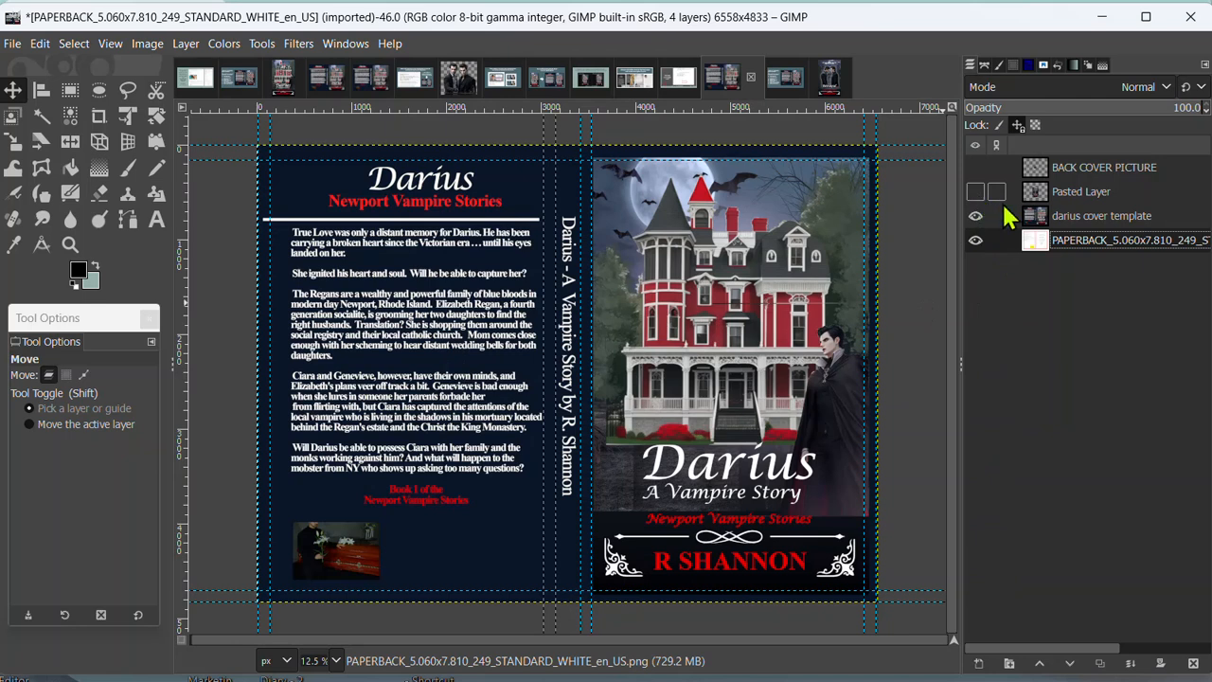
{"action": "left_click", "coordinate": [1074, 217]}
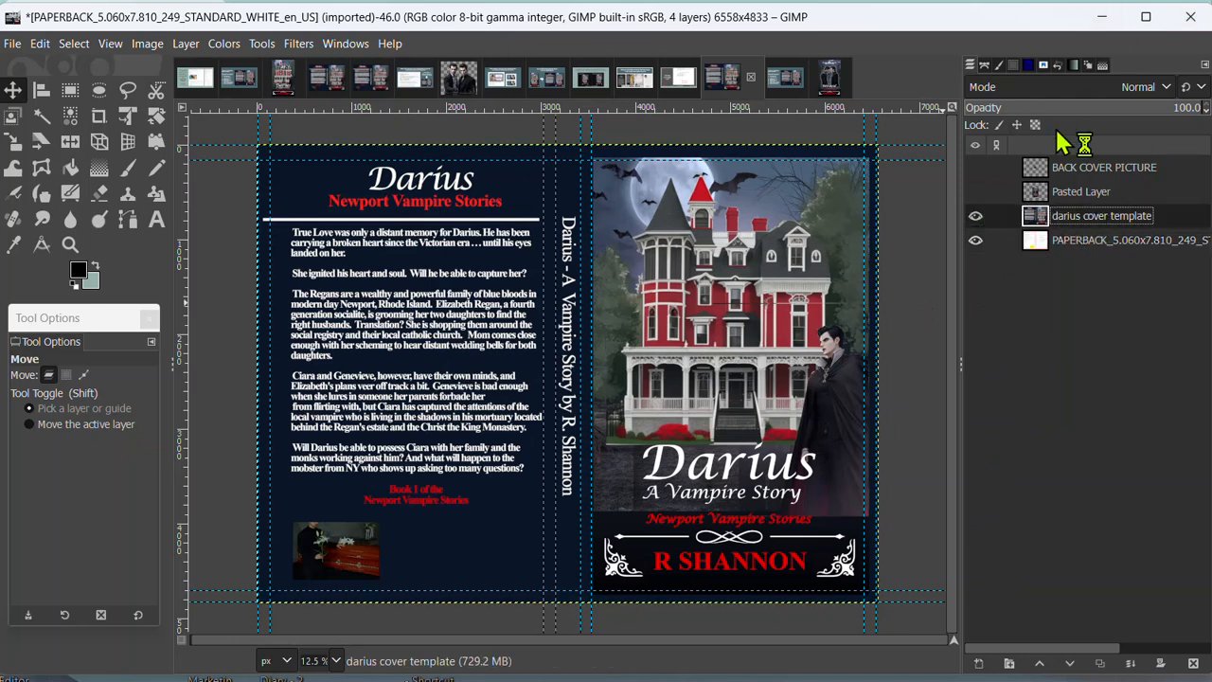
{"action": "left_click", "coordinate": [1126, 106]}
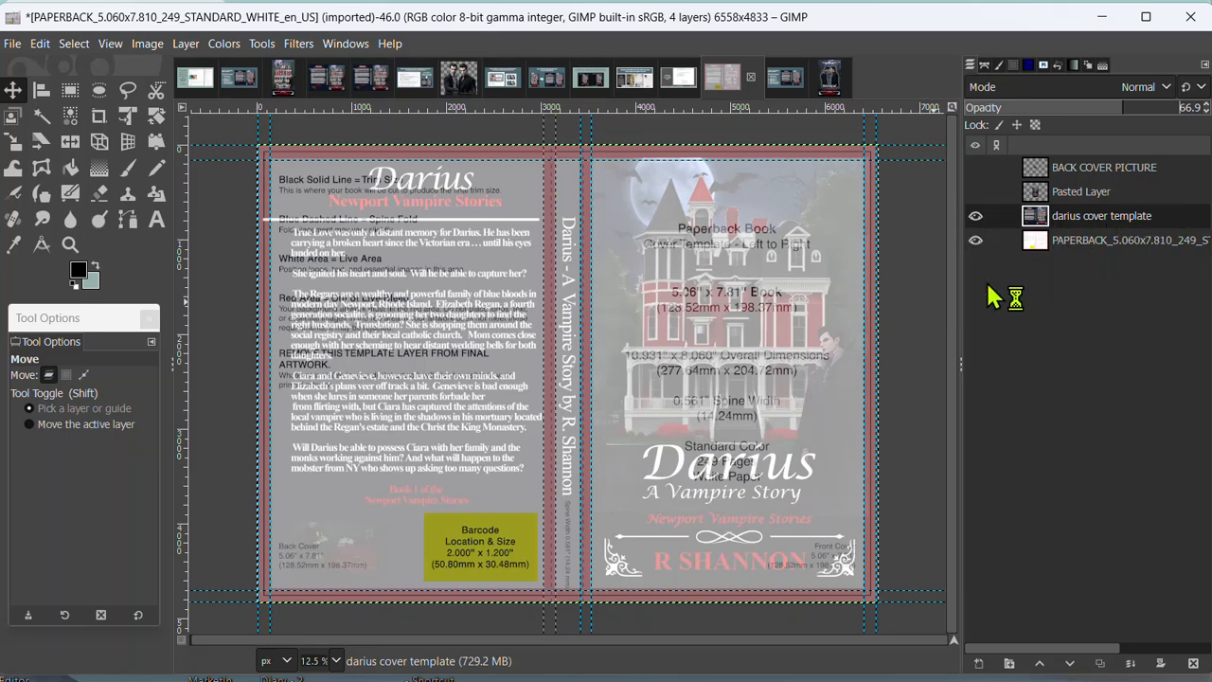
Step: Compare the cover artwork with the KDP template by toggling both layers' visibility, leaving both shown
{"action": "left_click", "coordinate": [976, 219]}
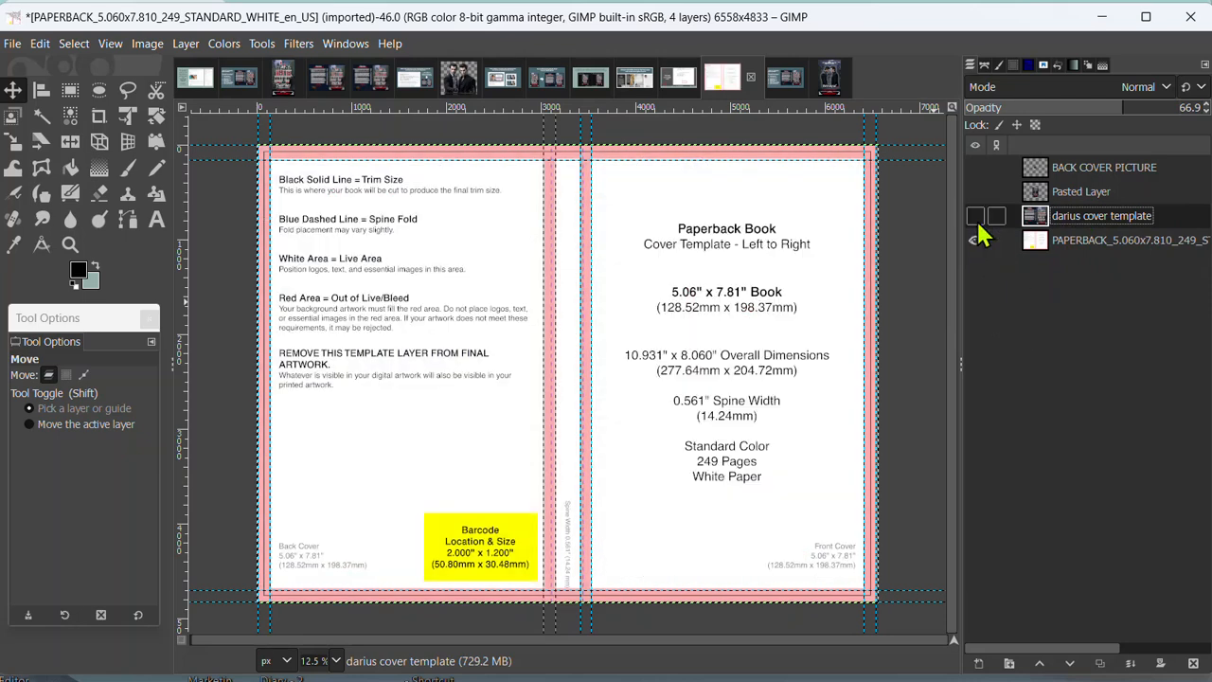
{"action": "left_click", "coordinate": [975, 216]}
{"action": "left_click", "coordinate": [975, 240]}
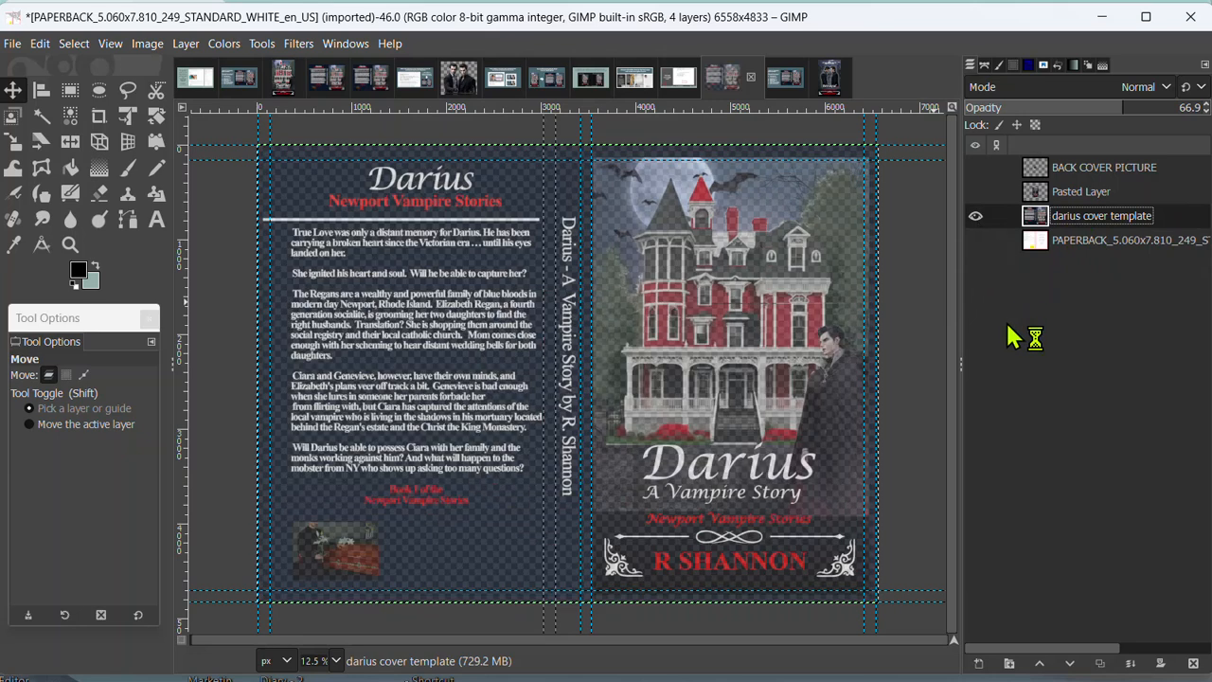
{"action": "left_click", "coordinate": [975, 239]}
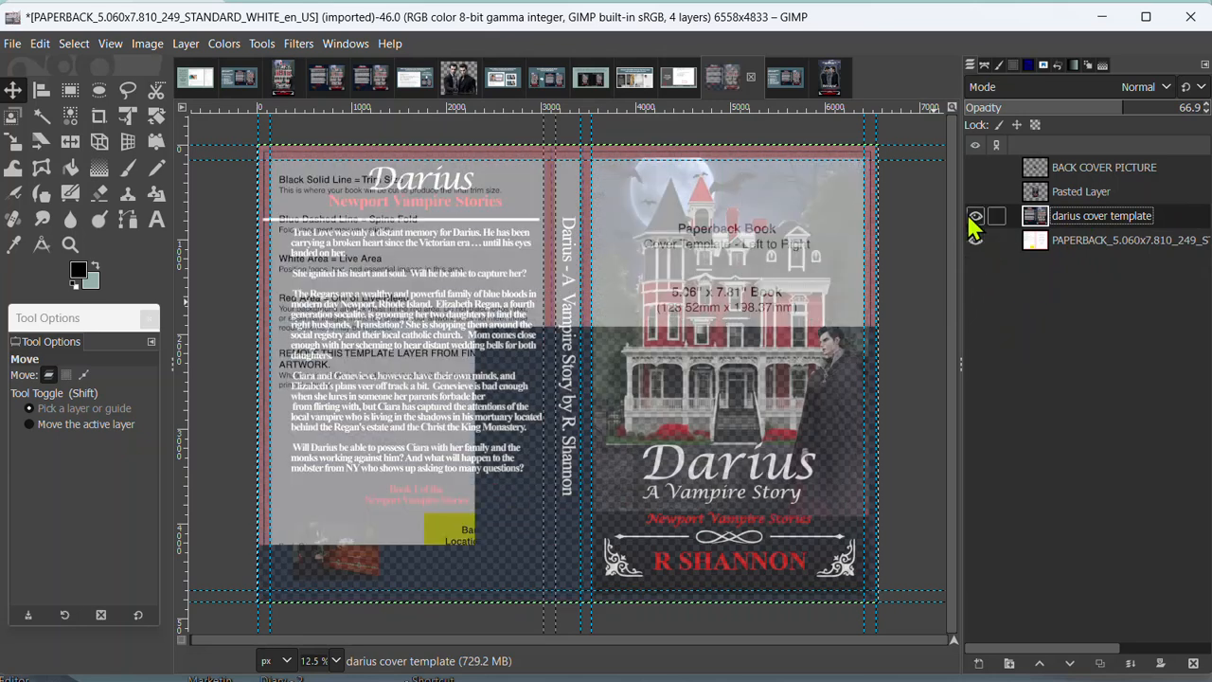
{"action": "left_click", "coordinate": [973, 216]}
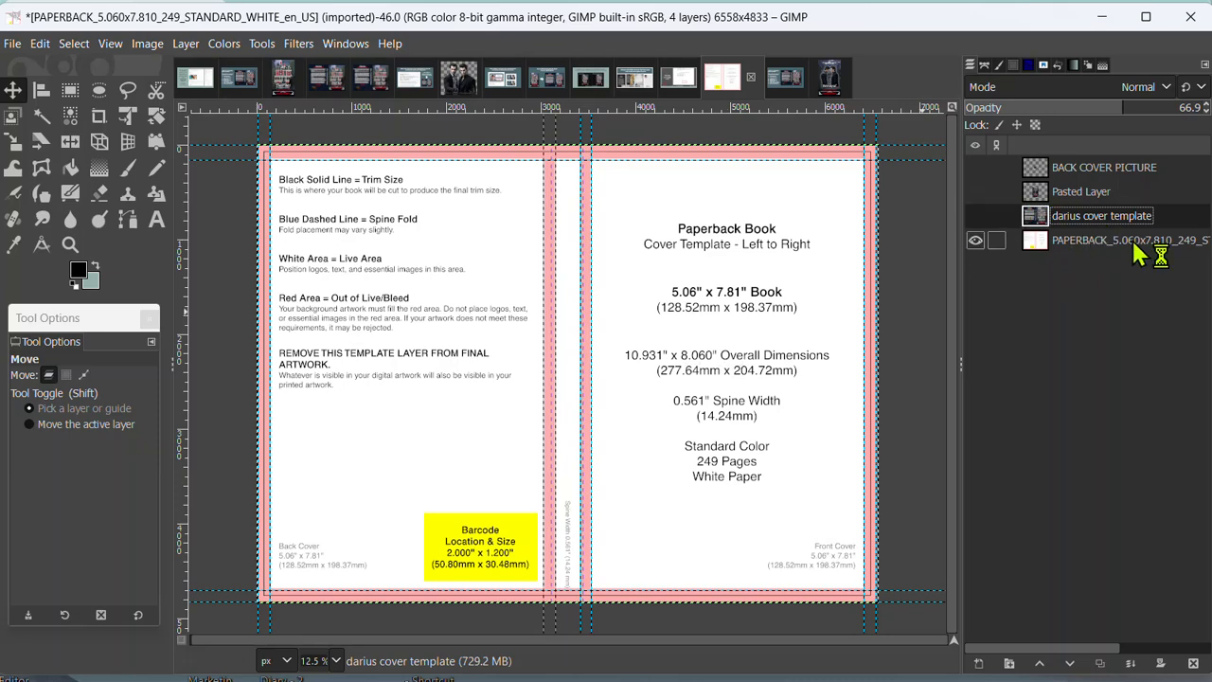
{"action": "left_click", "coordinate": [975, 216]}
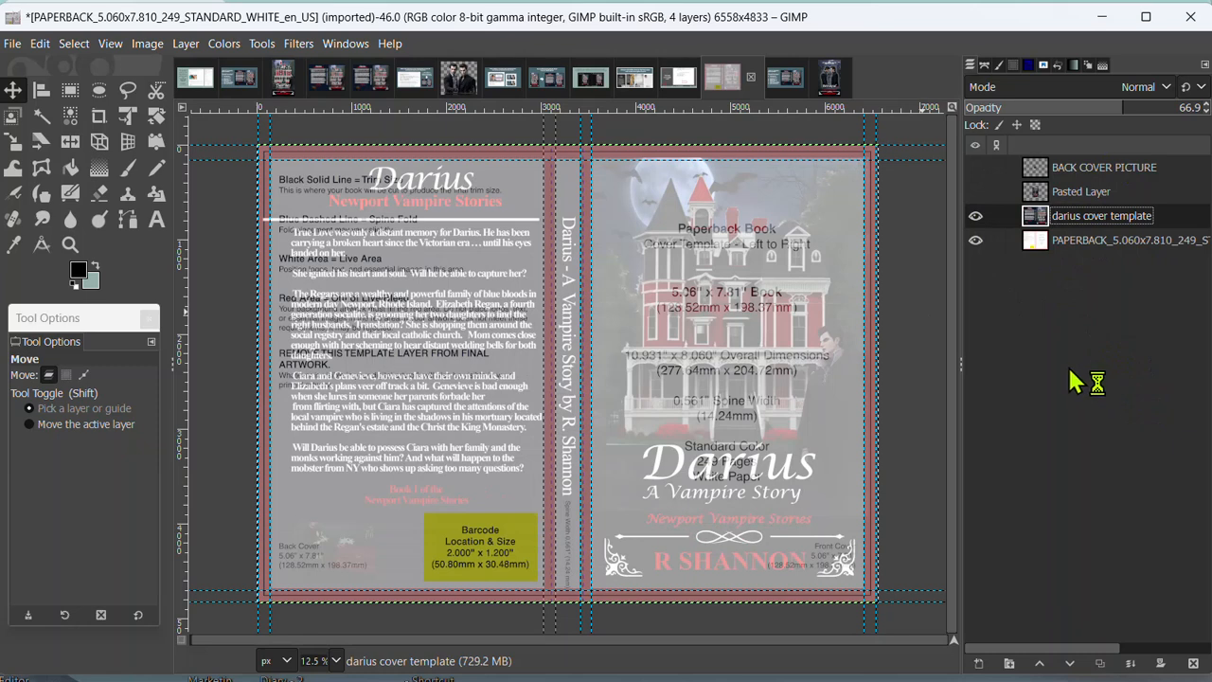
Step: Show the Pasted Layer with the Betrayal cover and make it the active layer, cancelling any scaling of the darius cover template layer
{"action": "left_click", "coordinate": [975, 191]}
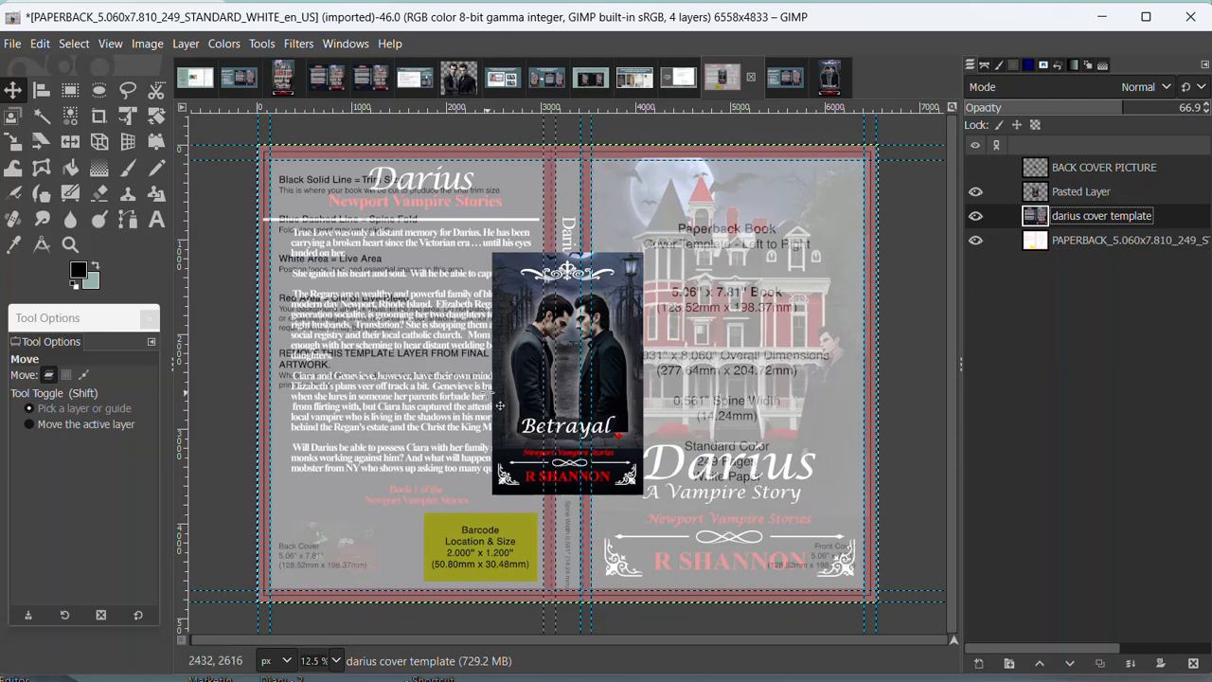
{"action": "left_click", "coordinate": [574, 391]}
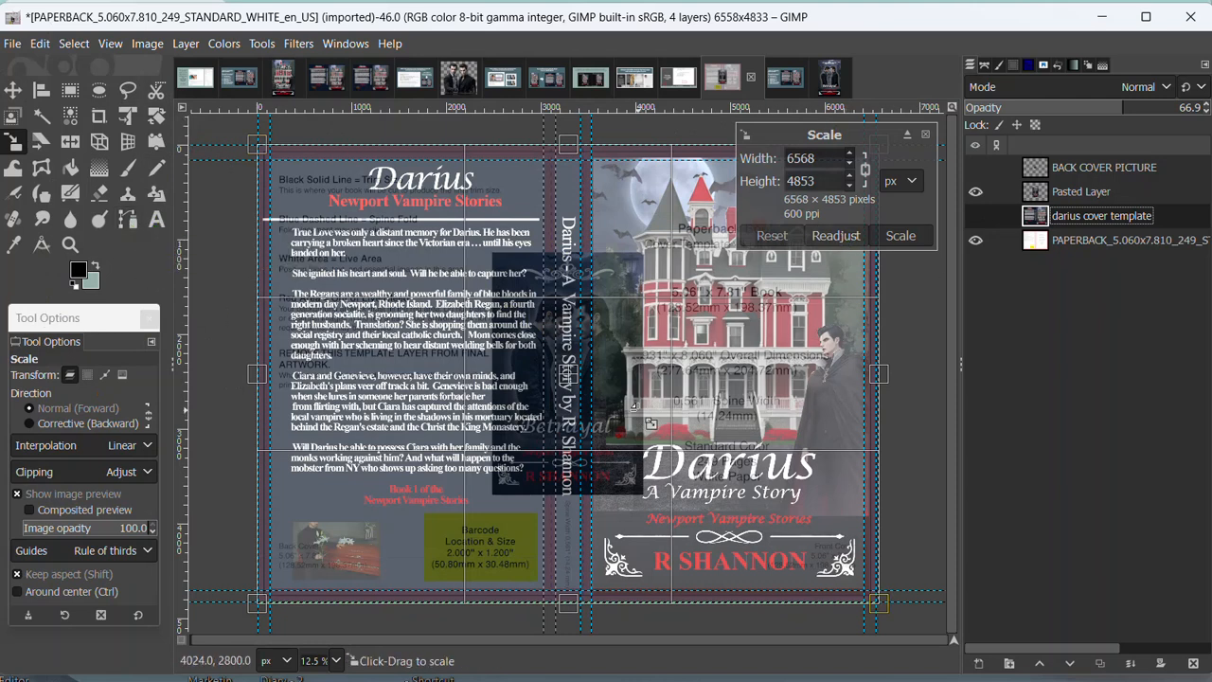
{"action": "left_click", "coordinate": [1080, 193]}
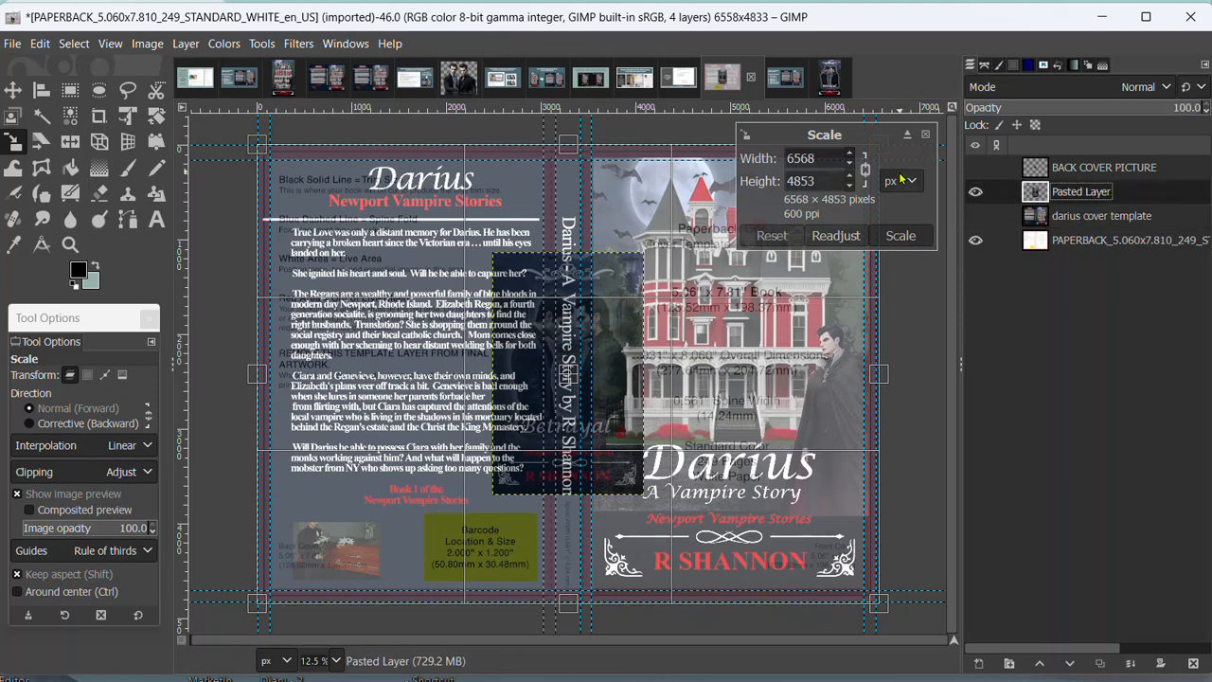
{"action": "left_click", "coordinate": [926, 137]}
{"action": "left_click", "coordinate": [976, 216]}
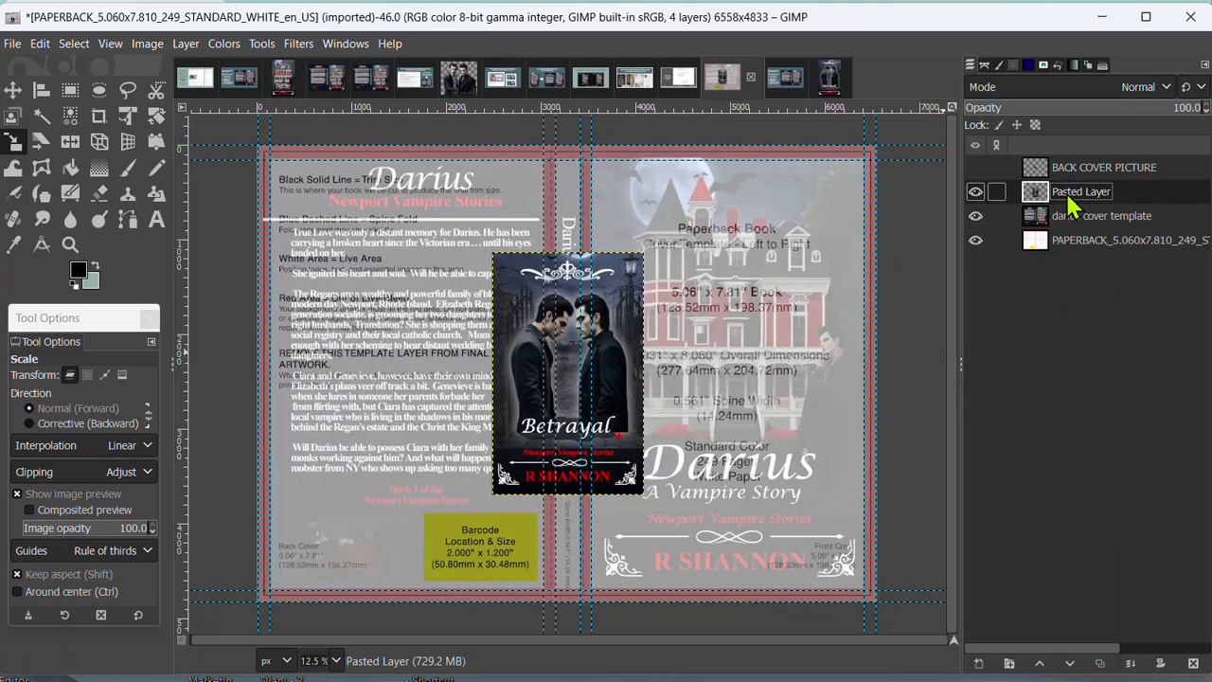
{"action": "left_click", "coordinate": [1071, 218]}
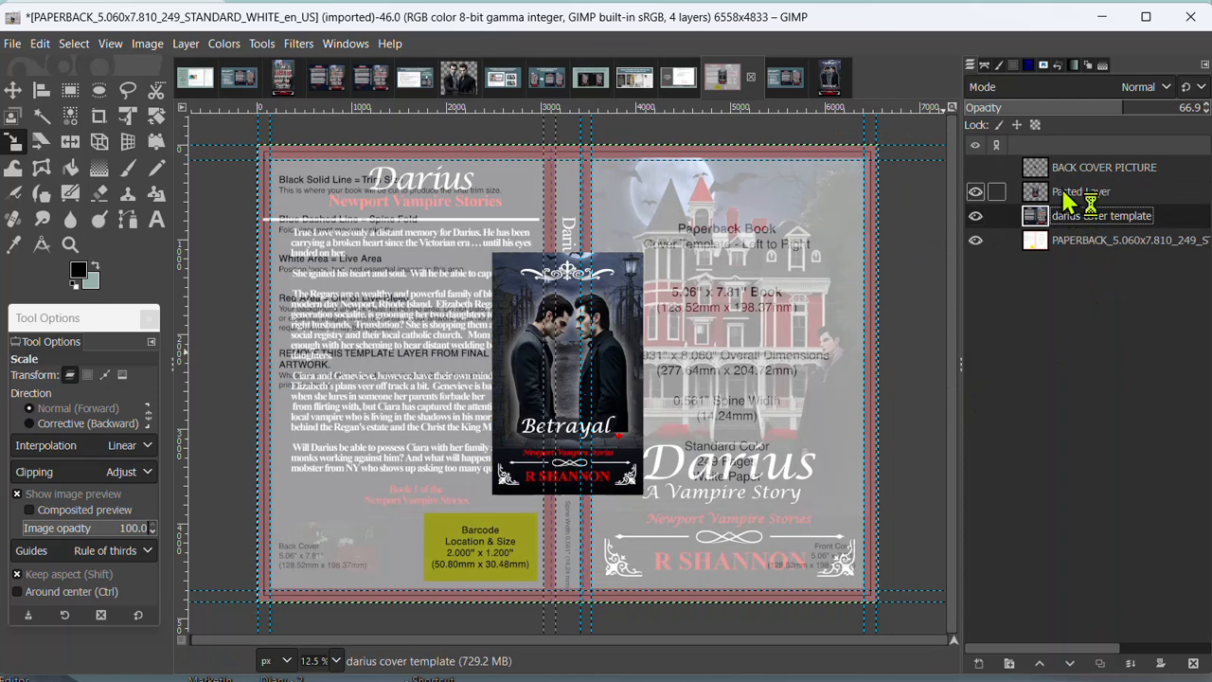
{"action": "left_click", "coordinate": [1065, 192]}
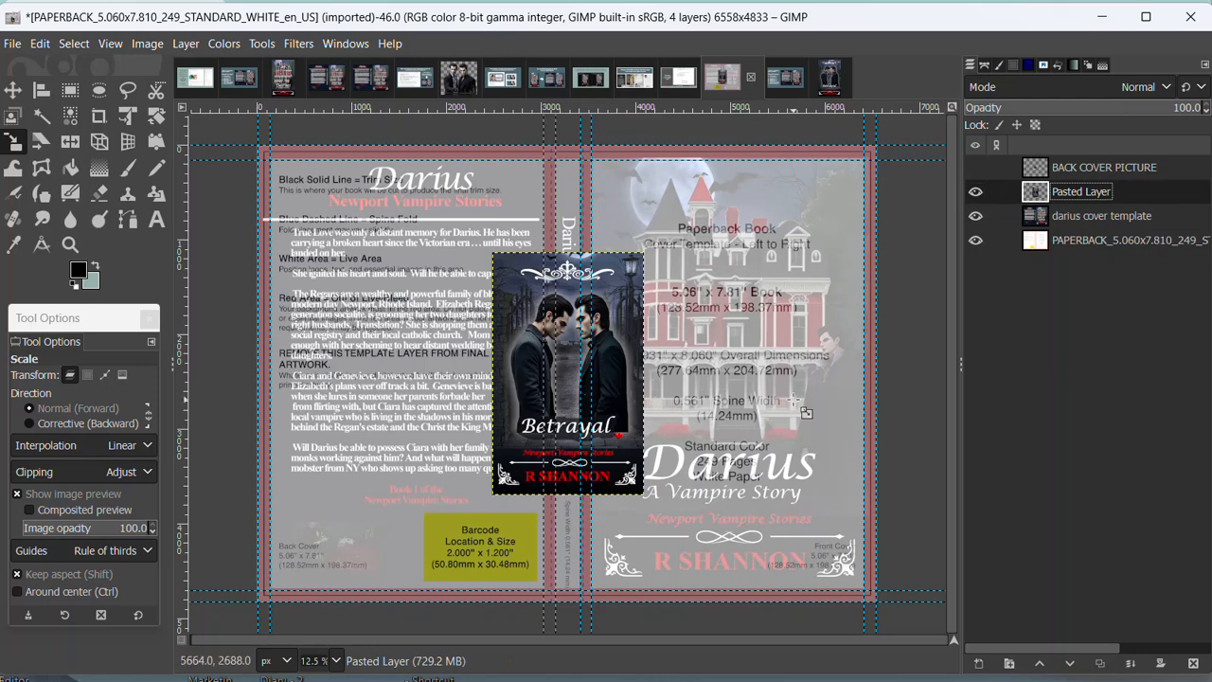
Step: Scale the Pasted Layer with the Betrayal cover proportionally to about 2828 × 4525 pixels
{"action": "left_click", "coordinate": [806, 413]}
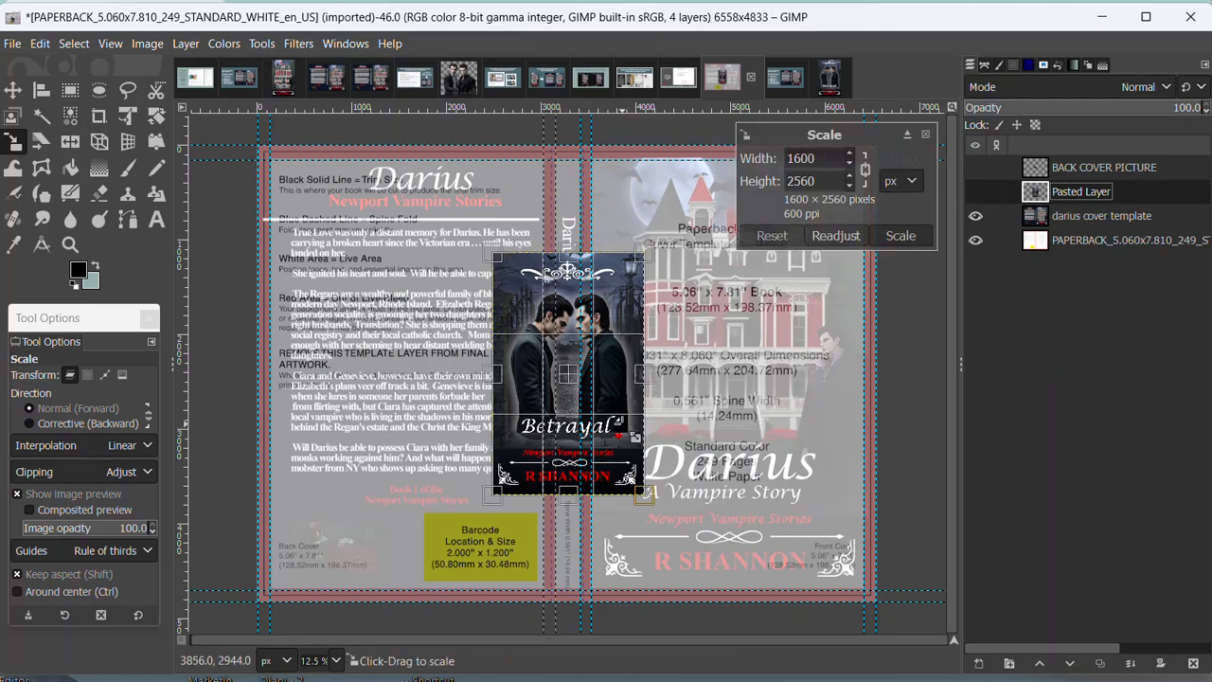
{"action": "left_click_drag", "start_coordinate": [653, 516], "coordinate": [785, 678]}
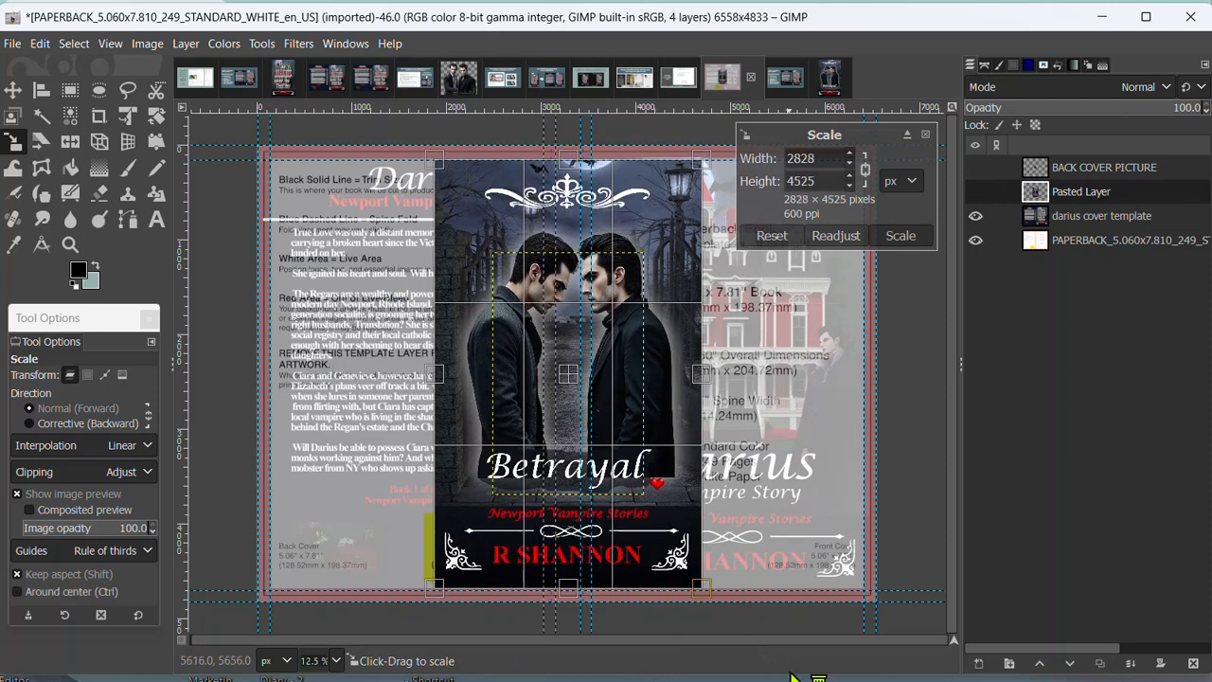
{"action": "left_click", "coordinate": [900, 236]}
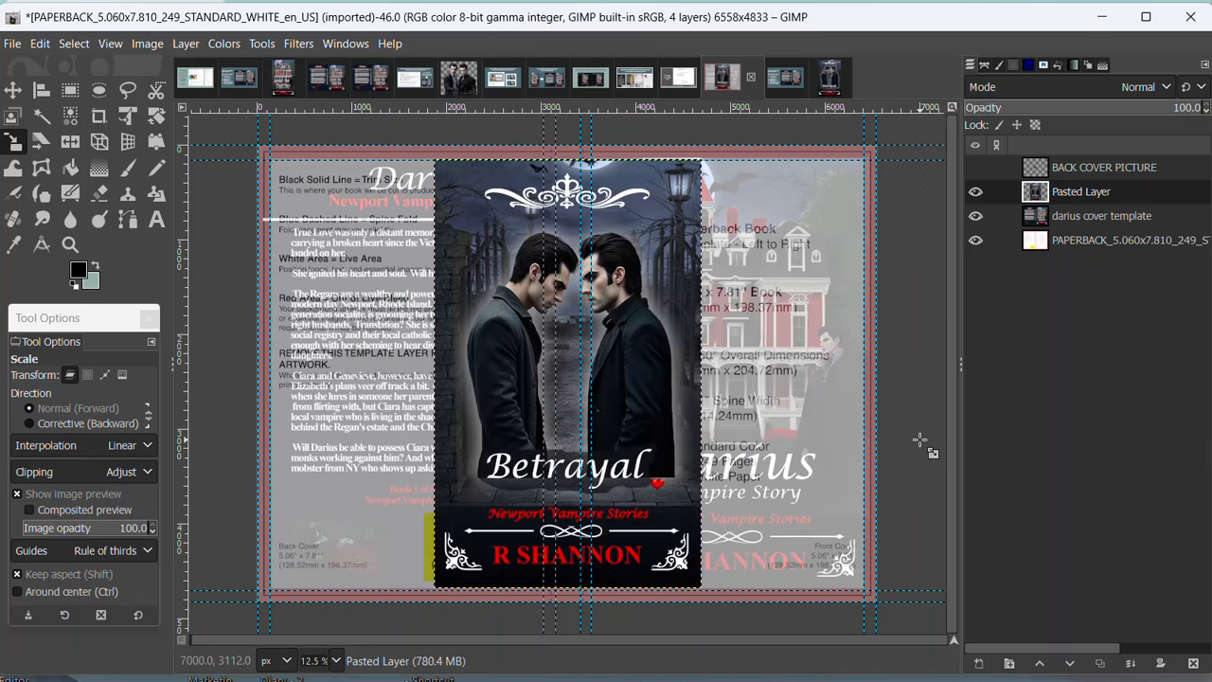
Step: Move the Betrayal cover onto the template's front cover area between the guides and hide the darius cover template layer
{"action": "key", "text": "m"}
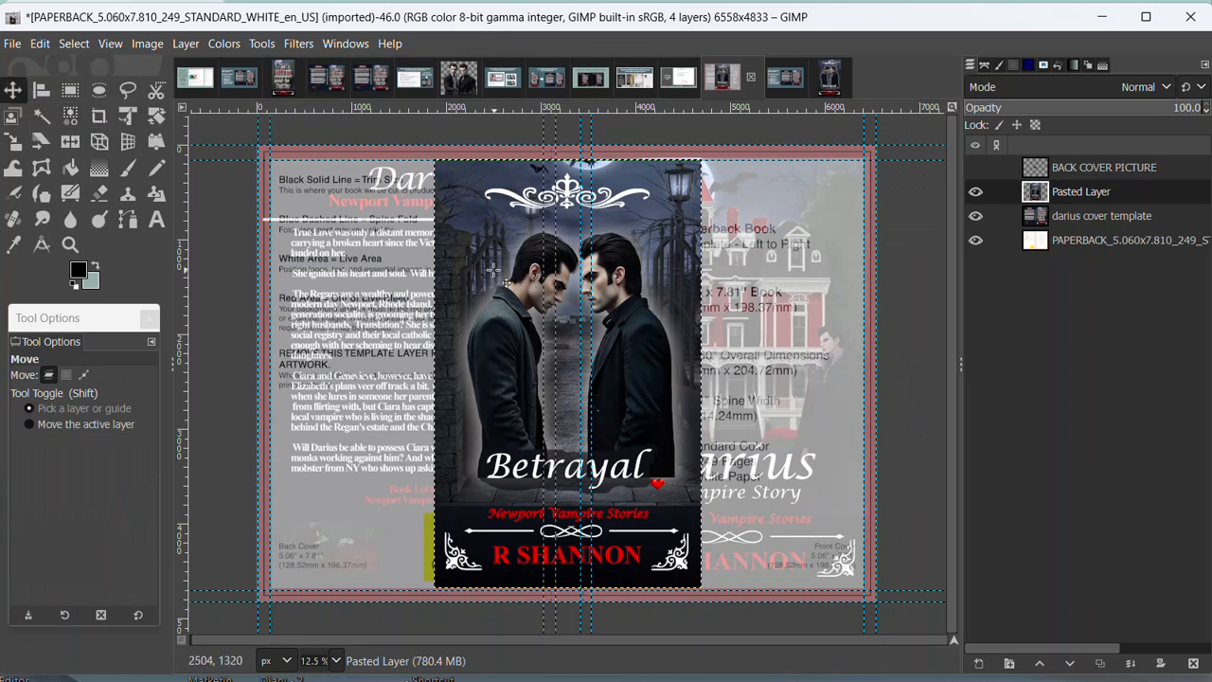
{"action": "left_click_drag", "start_coordinate": [481, 272], "coordinate": [503, 274]}
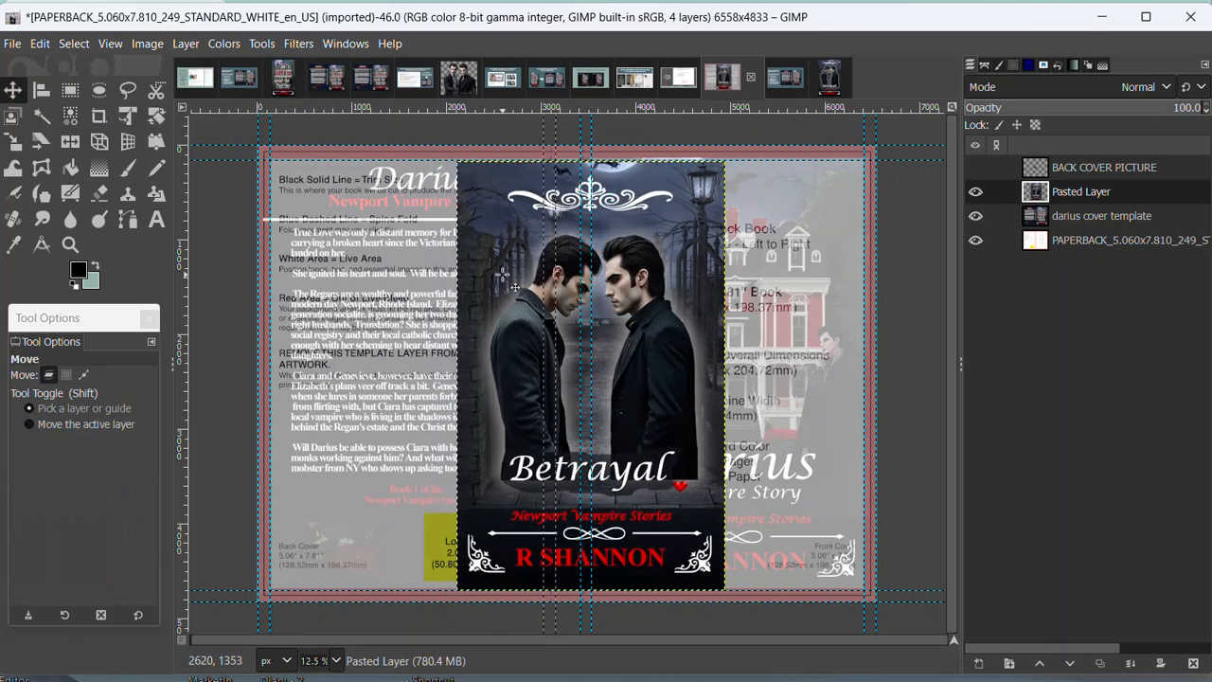
{"action": "key", "text": "ctrl+z"}
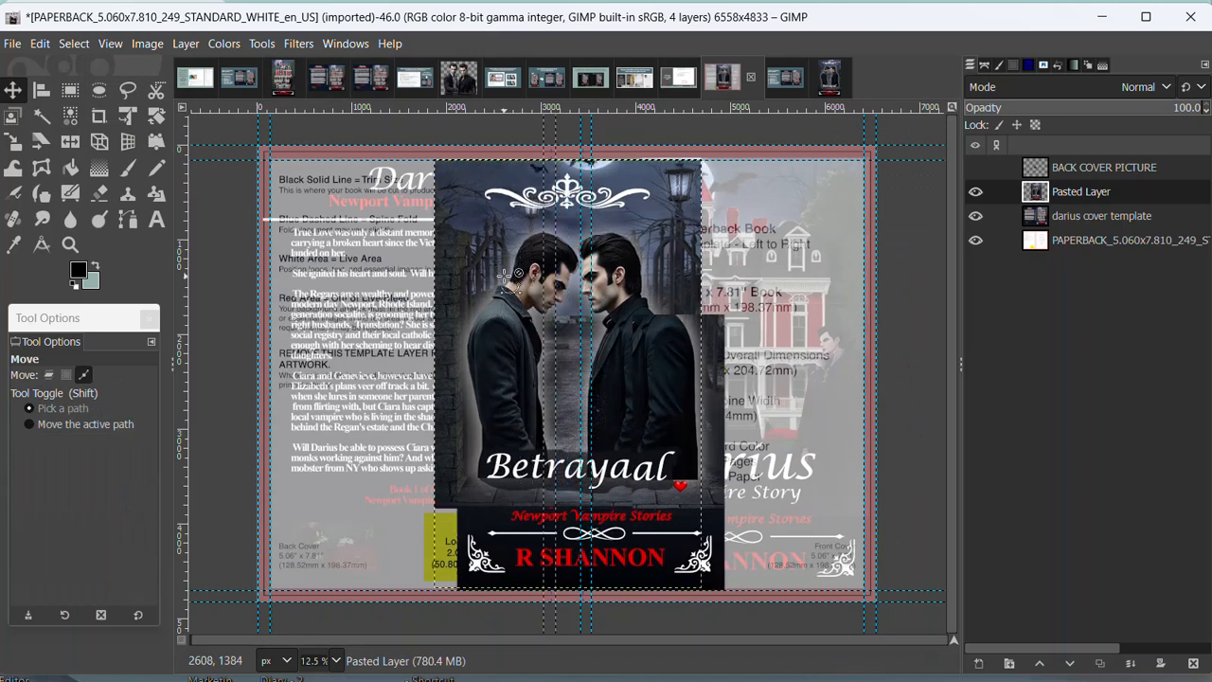
{"action": "left_click_drag", "start_coordinate": [498, 209], "coordinate": [659, 212]}
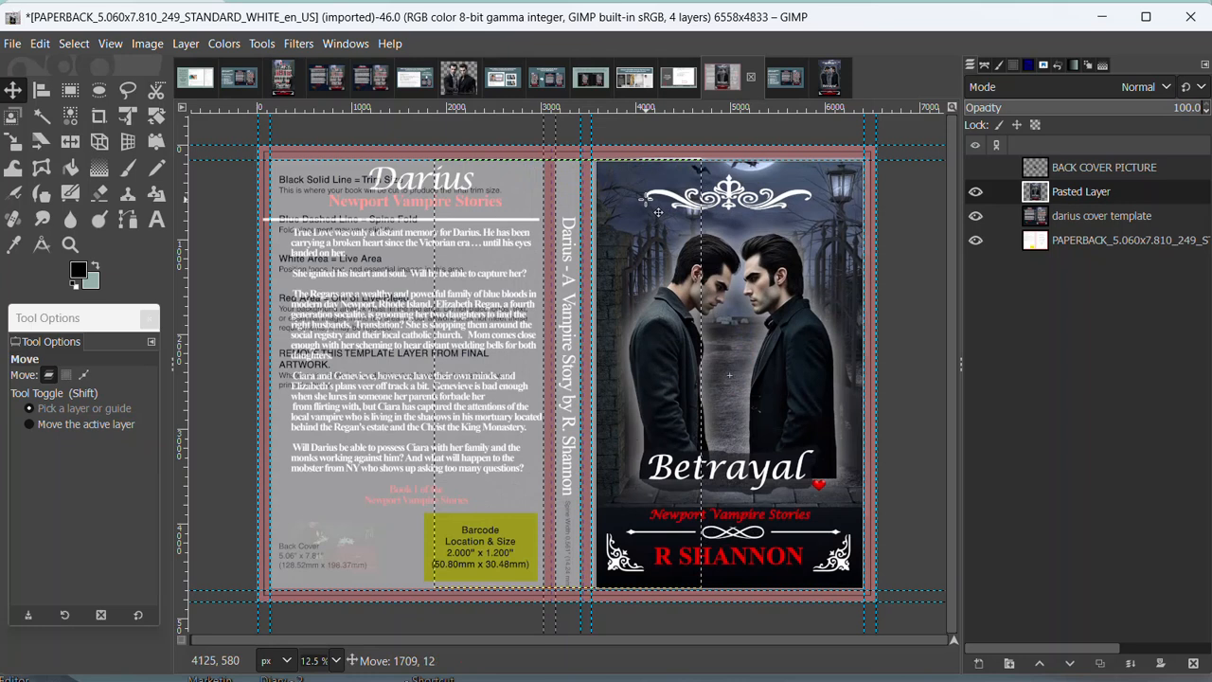
{"action": "left_click_drag", "start_coordinate": [658, 212], "coordinate": [648, 200]}
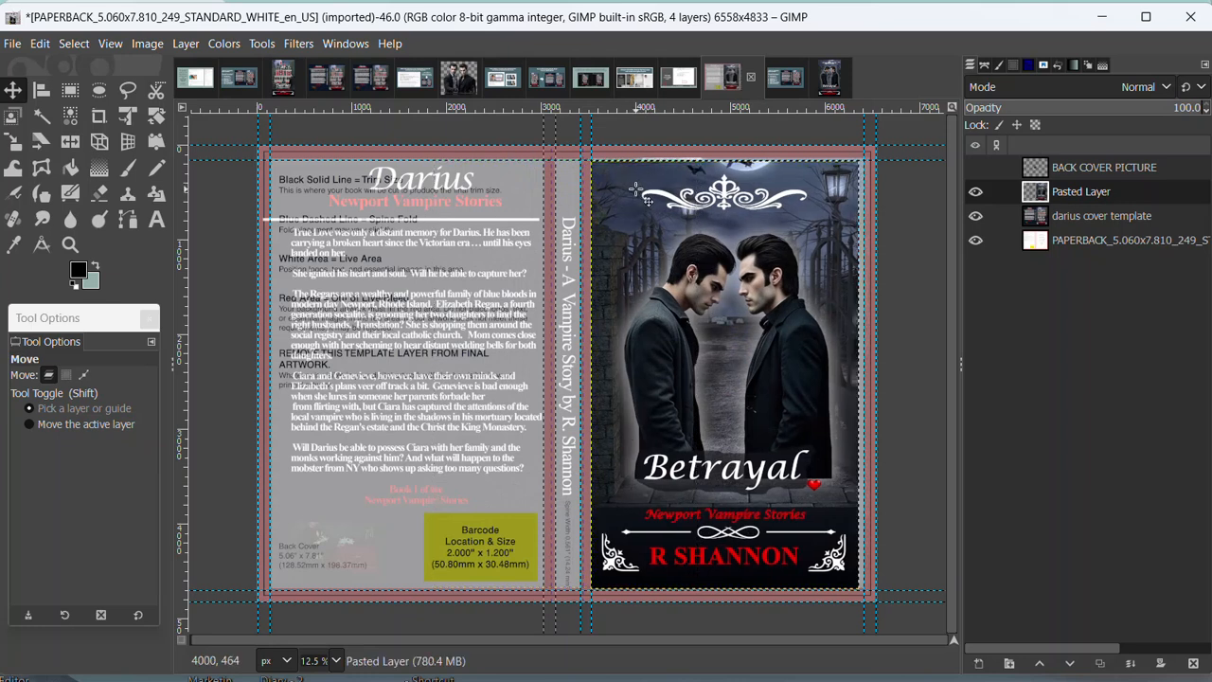
{"action": "left_click", "coordinate": [975, 216]}
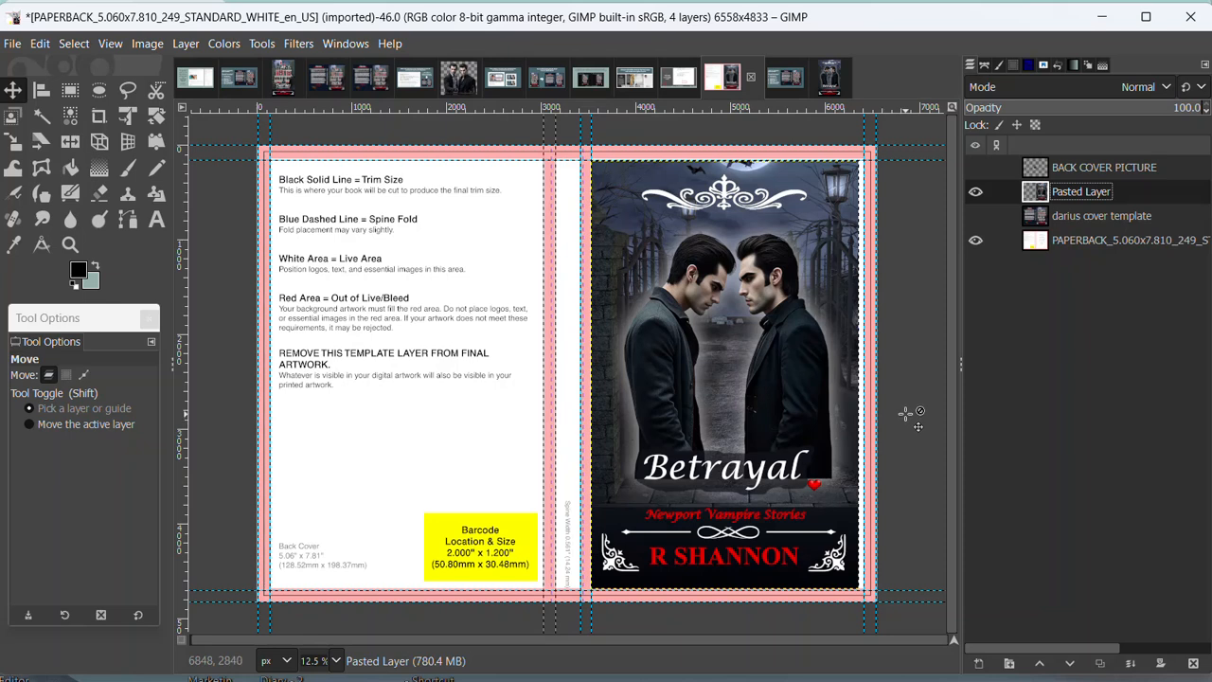
Step: Start scaling the Betrayal cover without keeping its aspect ratio and stretch its upper edge to the template's red margin, making it 4545 pixels high
{"action": "scroll", "coordinate": [907, 414], "scroll_direction": "up", "scroll_amount": 1}
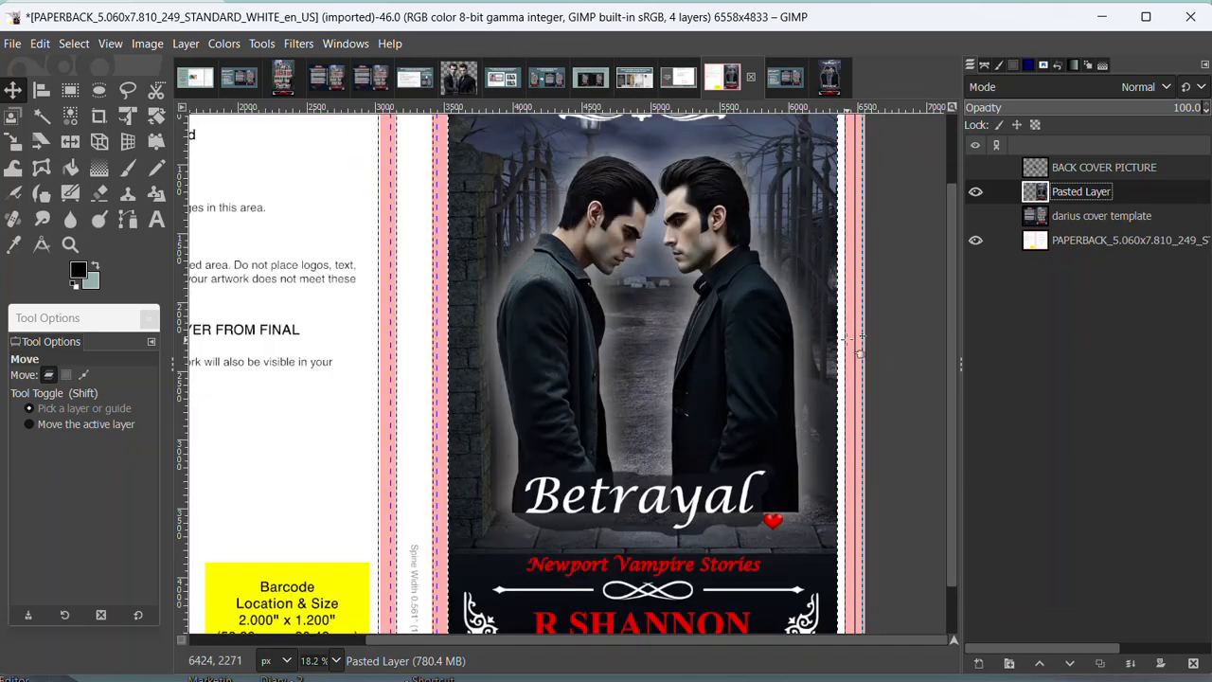
{"action": "key", "text": "shift"}
{"action": "key", "text": "shift+s"}
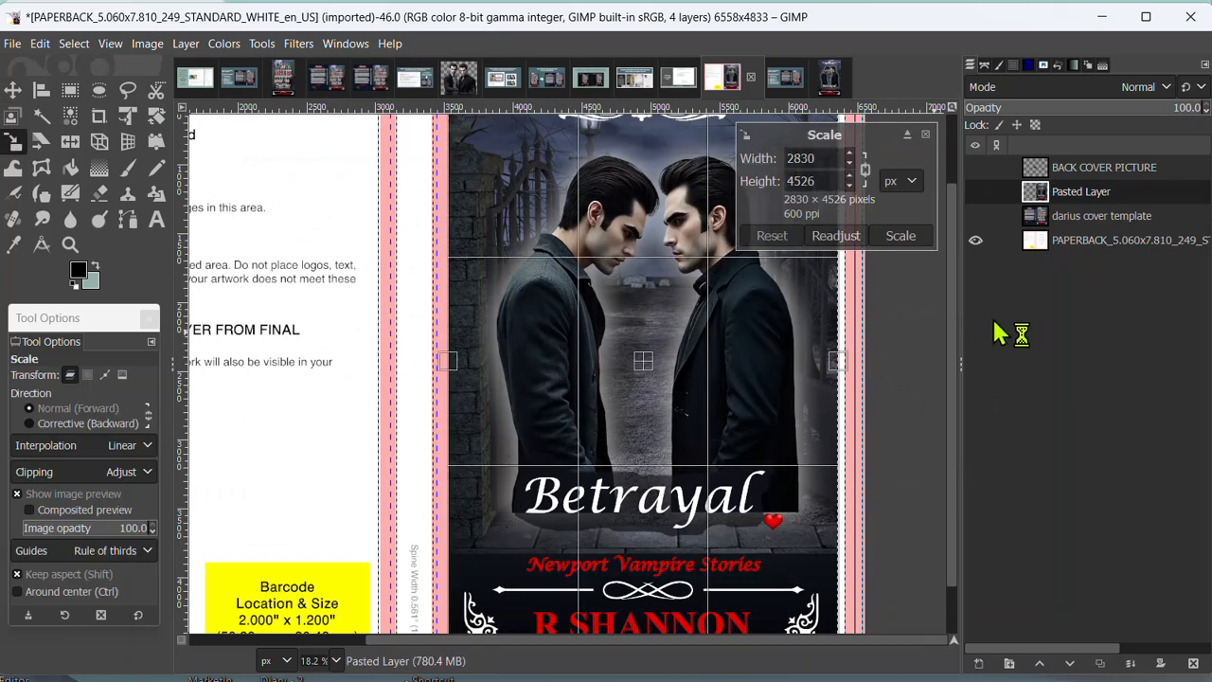
{"action": "scroll", "coordinate": [905, 444], "scroll_direction": "down", "scroll_amount": 1}
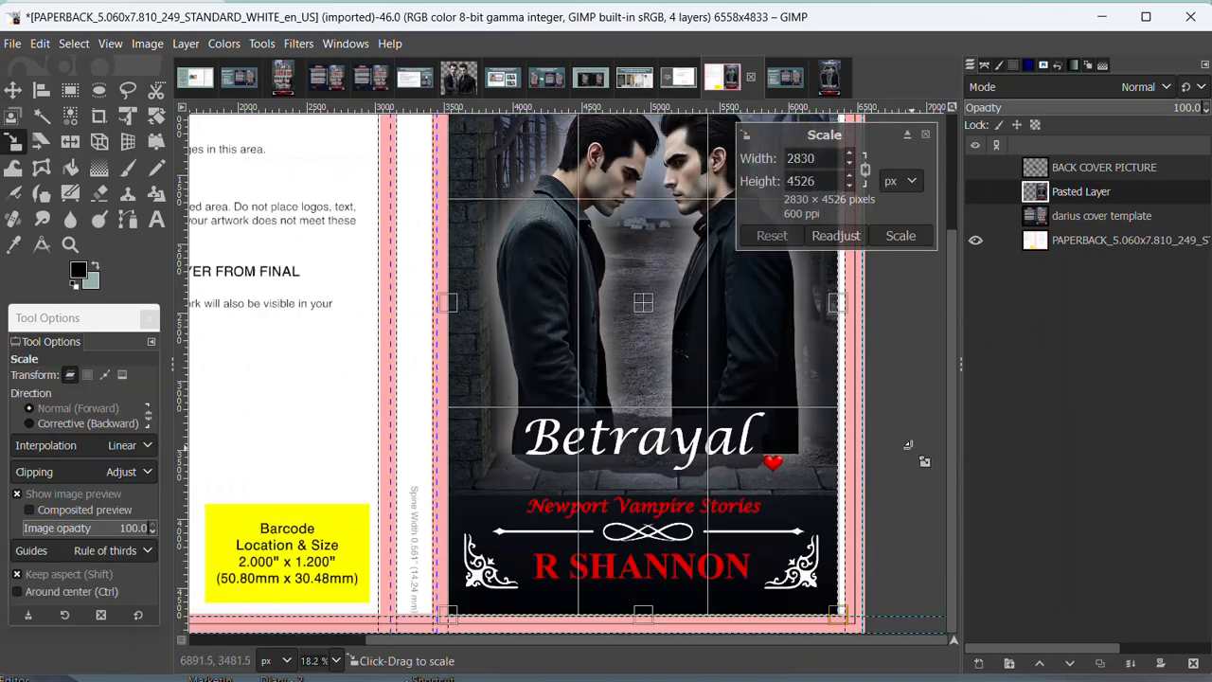
{"action": "scroll", "coordinate": [908, 444], "scroll_direction": "up", "scroll_amount": 2}
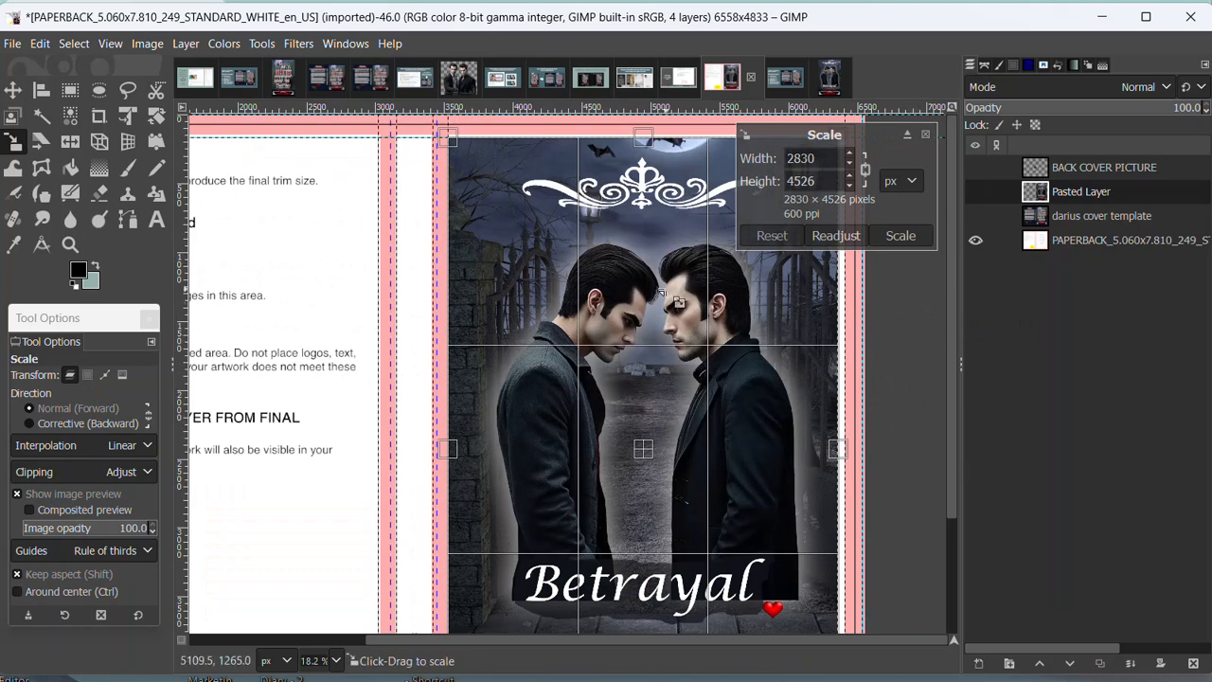
{"action": "scroll", "coordinate": [800, 478], "scroll_direction": "down", "scroll_amount": 2}
{"action": "scroll", "coordinate": [796, 476], "scroll_direction": "up", "scroll_amount": 2}
{"action": "key", "text": "shift"}
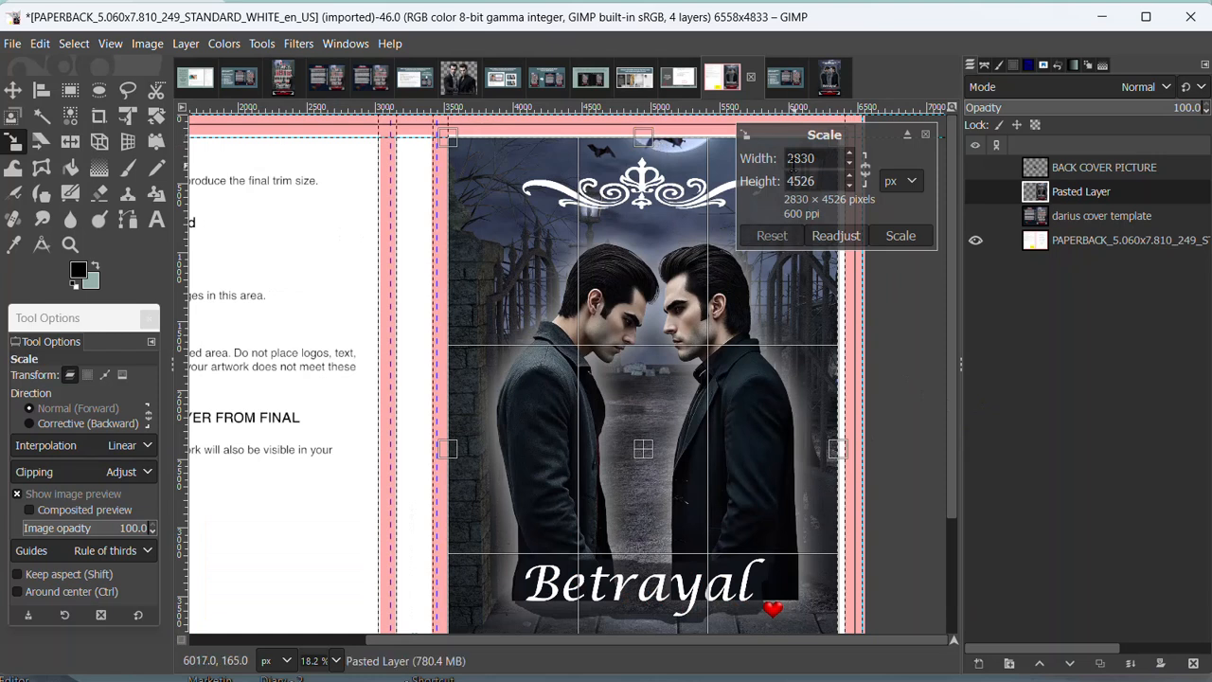
{"action": "key", "text": "shift"}
{"action": "scroll", "coordinate": [693, 329], "scroll_direction": "up", "scroll_amount": 3}
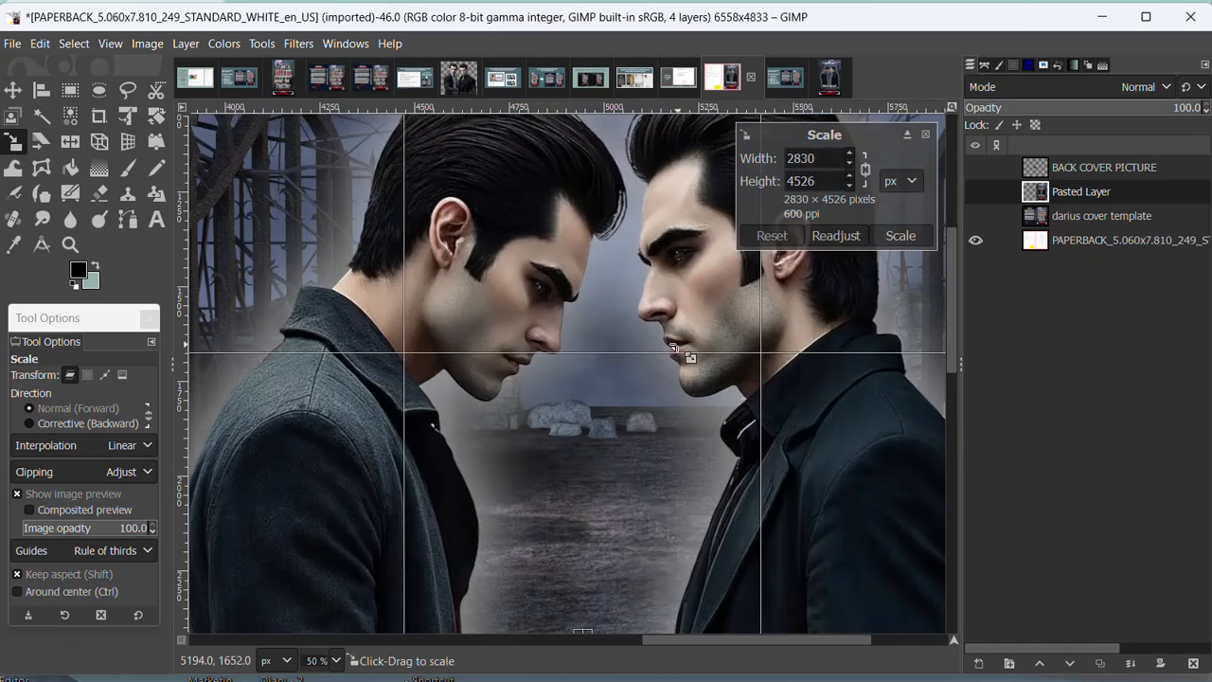
{"action": "scroll", "coordinate": [651, 336], "scroll_direction": "up", "scroll_amount": 5}
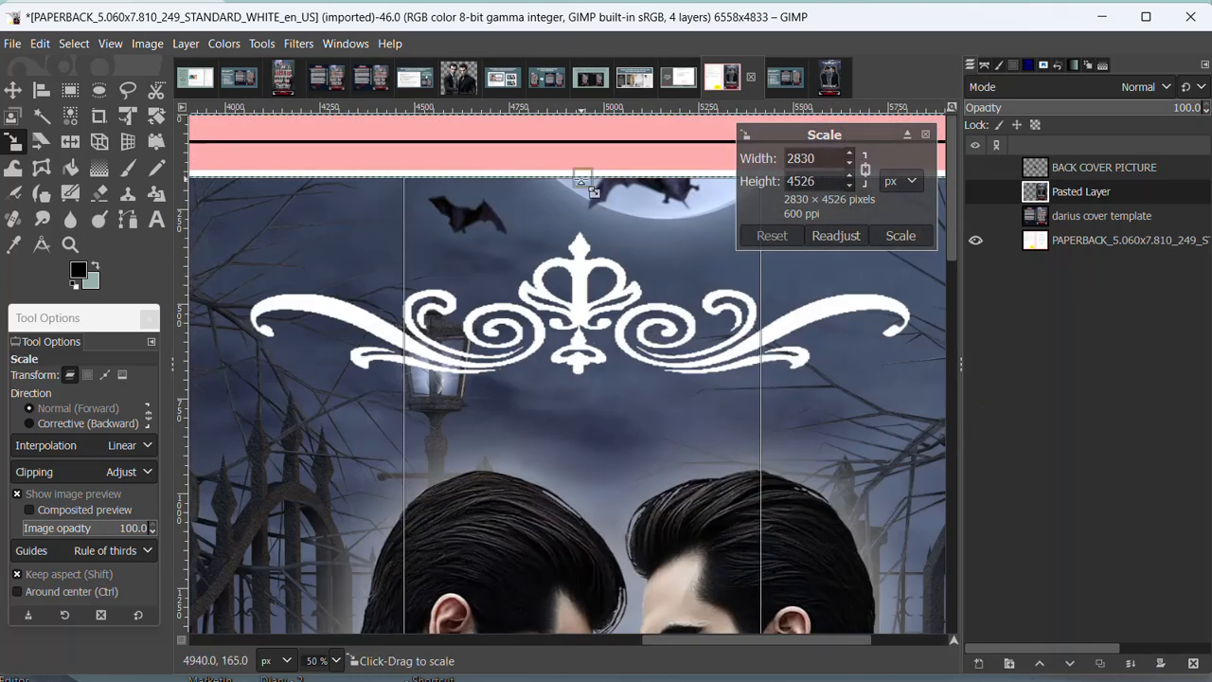
{"action": "left_click_drag", "start_coordinate": [594, 192], "coordinate": [598, 181]}
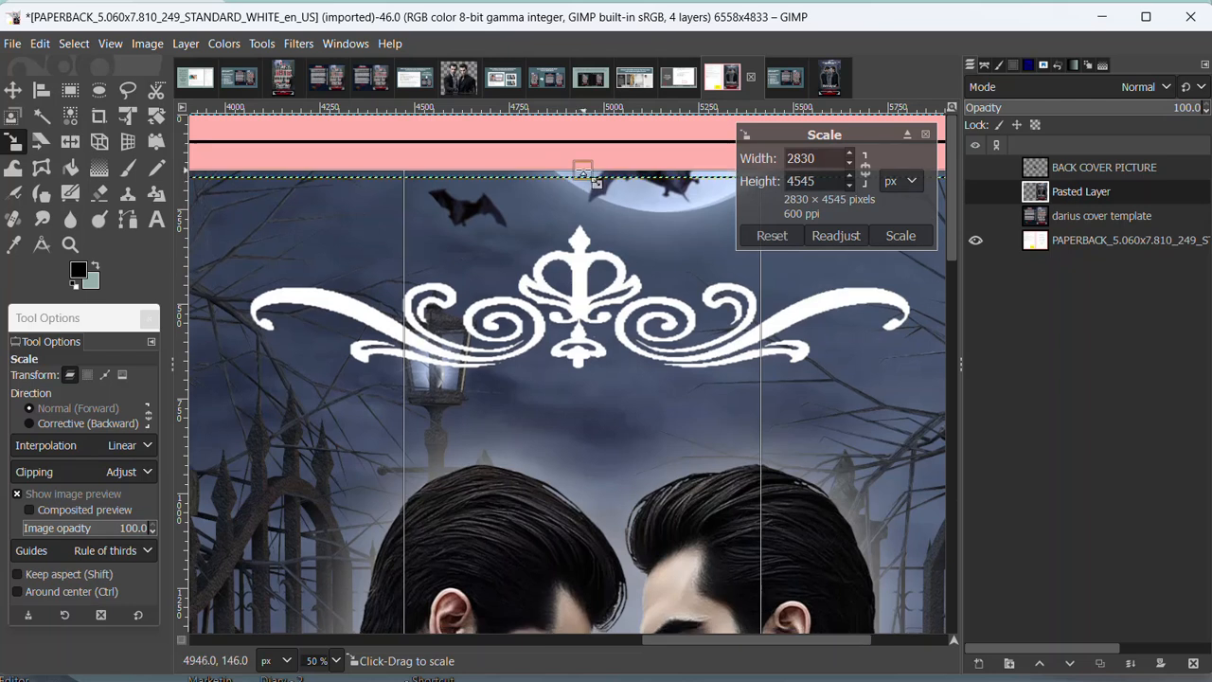
Step: Stretch the Betrayal cover's outer side edge to the template's red margin, making it 2880 pixels wide
{"action": "scroll", "coordinate": [847, 649], "scroll_direction": "right", "scroll_amount": 2}
{"action": "scroll", "coordinate": [848, 648], "scroll_direction": "right", "scroll_amount": 3}
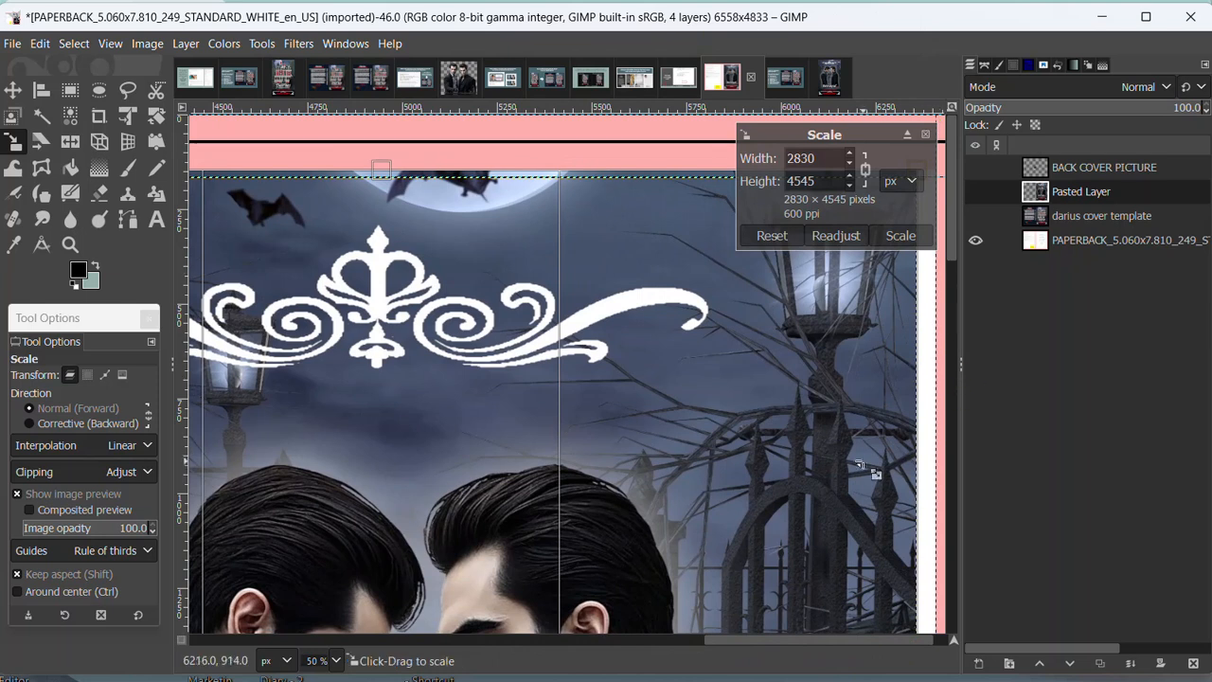
{"action": "scroll", "coordinate": [914, 459], "scroll_direction": "down", "scroll_amount": 5}
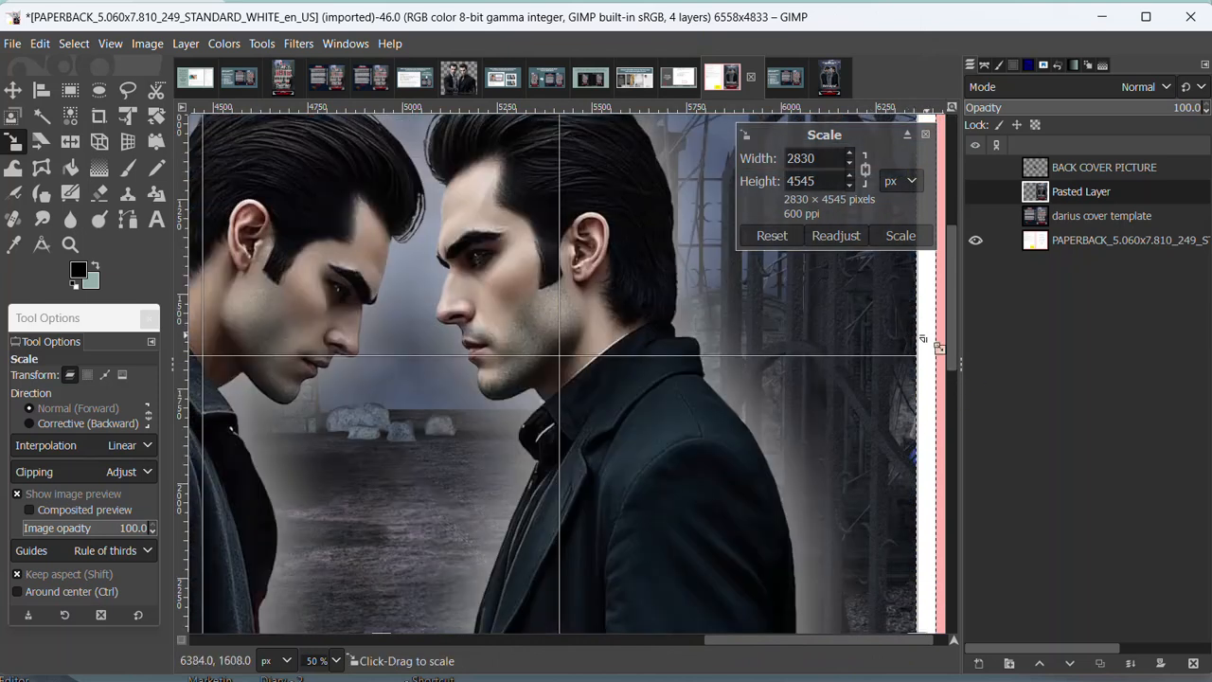
{"action": "scroll", "coordinate": [918, 369], "scroll_direction": "down", "scroll_amount": 3}
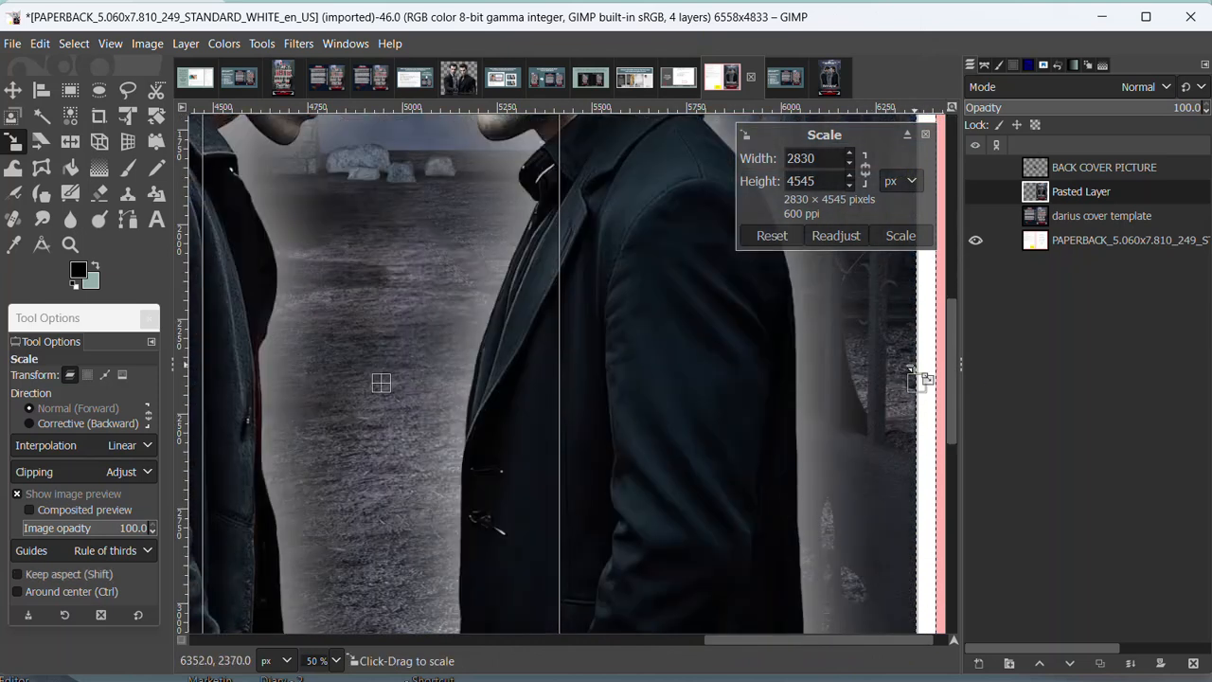
{"action": "left_click_drag", "start_coordinate": [914, 383], "coordinate": [929, 383]}
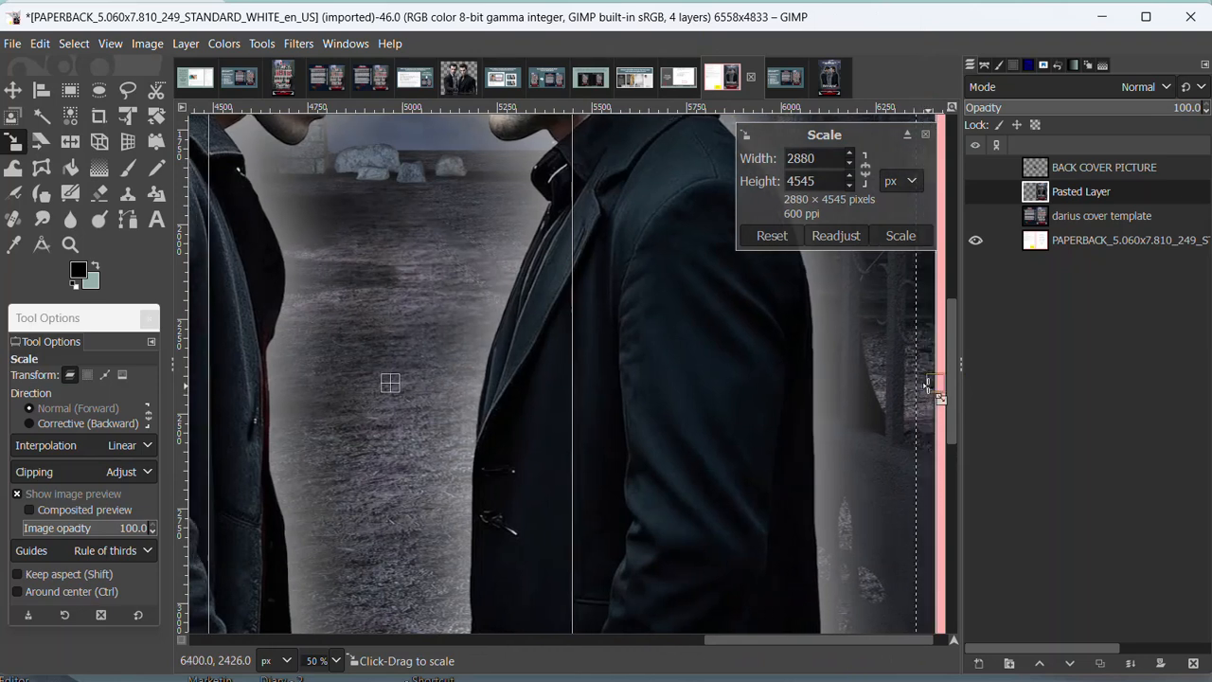
Step: Adjust the Betrayal cover's lower edge to a height of 4532 pixels and apply the 2880 × 4532 scaling
{"action": "scroll", "coordinate": [771, 417], "scroll_direction": "down", "scroll_amount": 7}
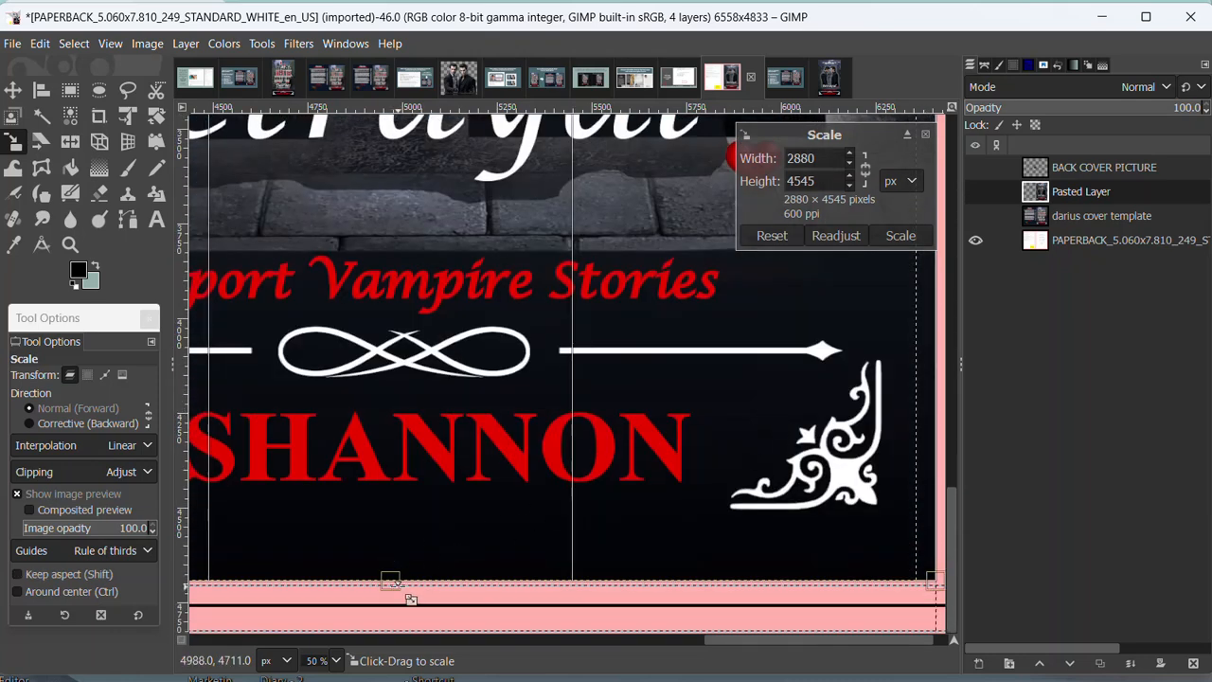
{"action": "left_click_drag", "start_coordinate": [407, 595], "coordinate": [411, 595]}
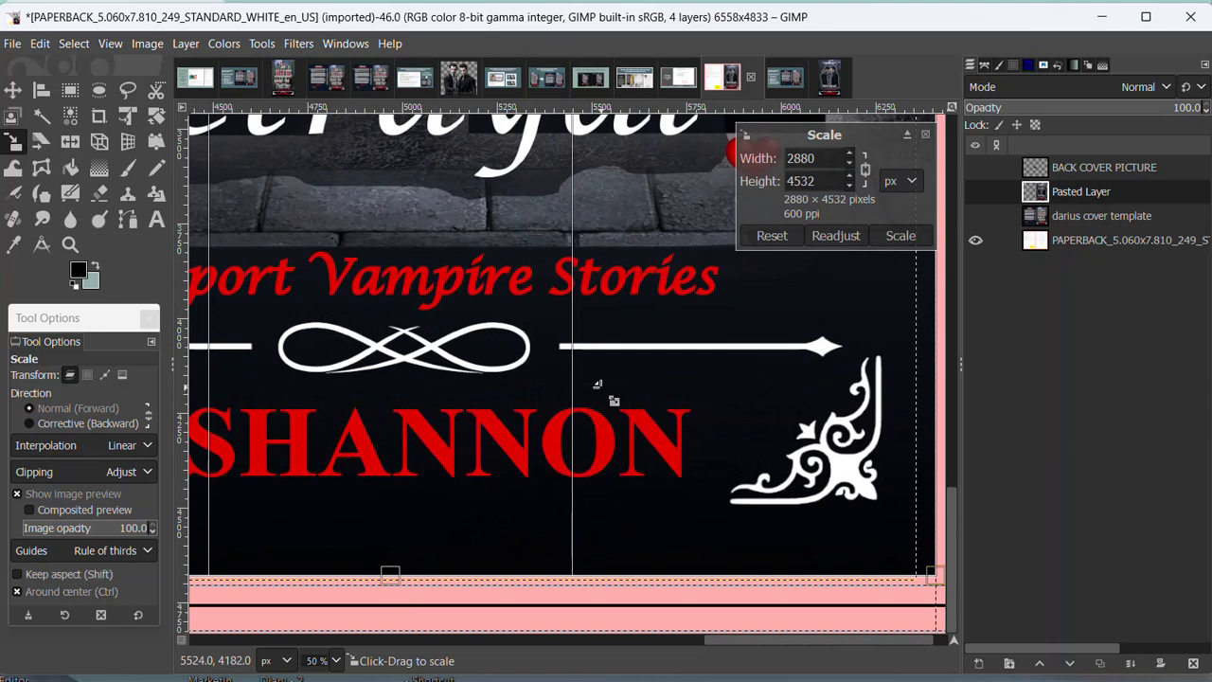
{"action": "key", "text": "shift+ctrl+j"}
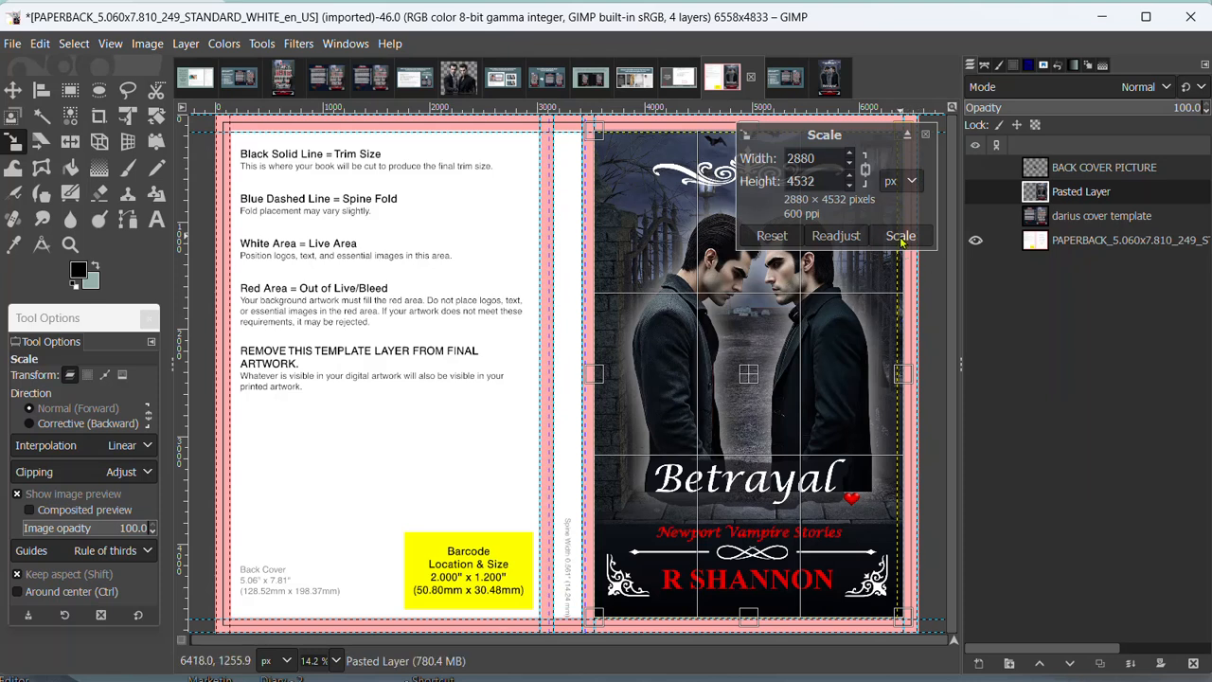
{"action": "left_click", "coordinate": [900, 236]}
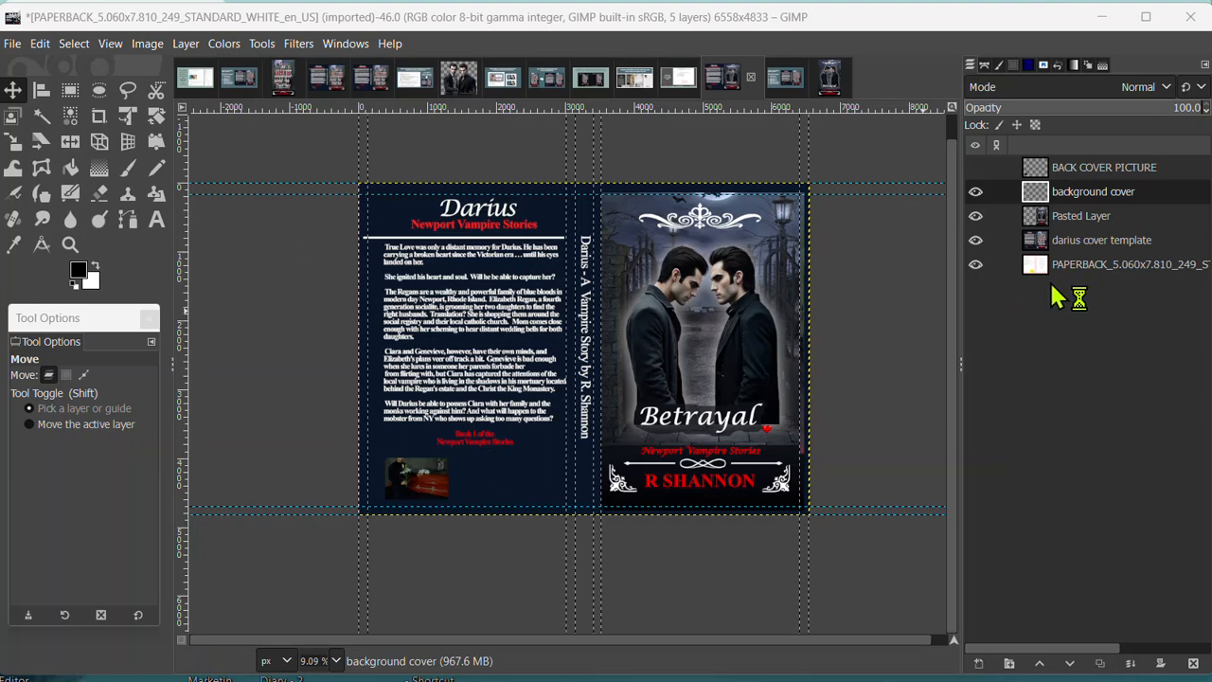
Step: Make the background cover layer active and set the foreground color to HTML notation 071627
{"action": "double_click", "coordinate": [1064, 192]}
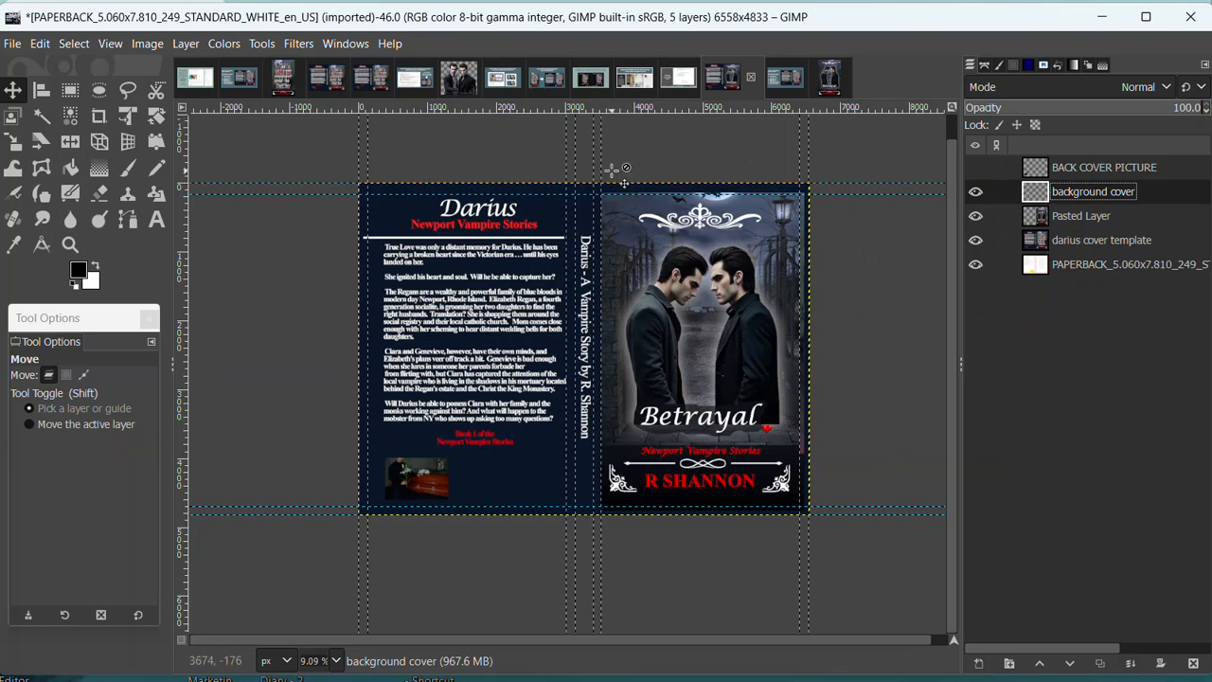
{"action": "left_click", "coordinate": [78, 273]}
{"action": "double_click", "coordinate": [502, 263]}
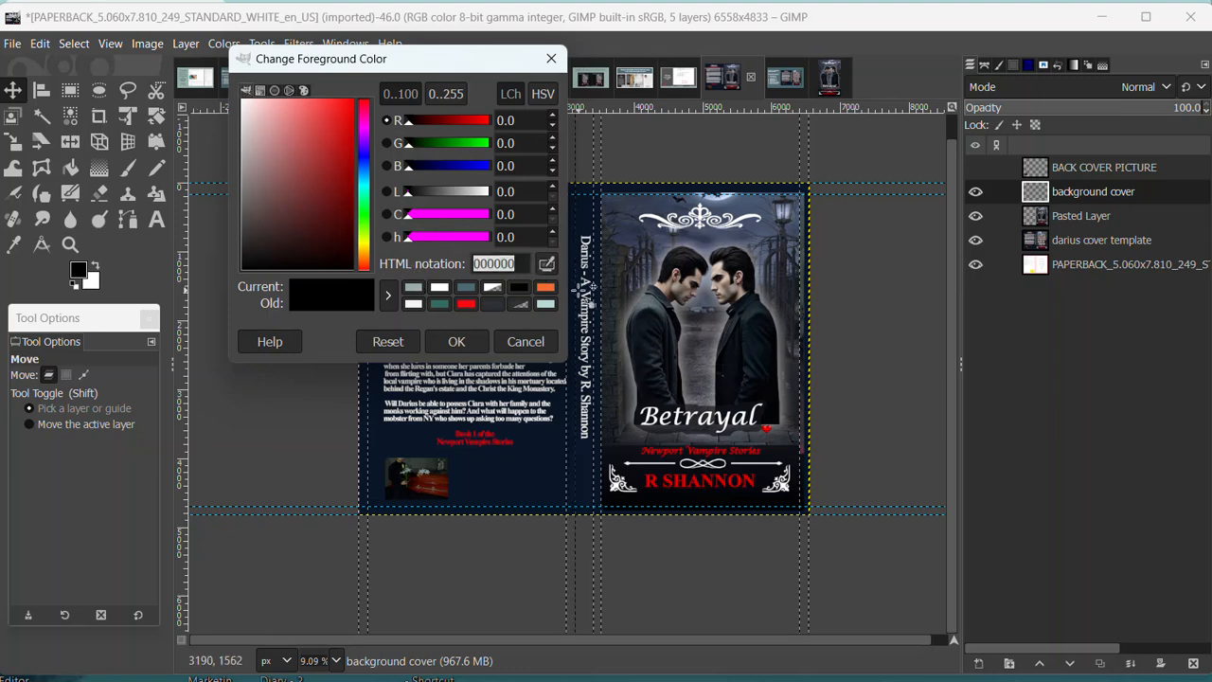
{"action": "type", "text": "071627"}
{"action": "left_click", "coordinate": [462, 340]}
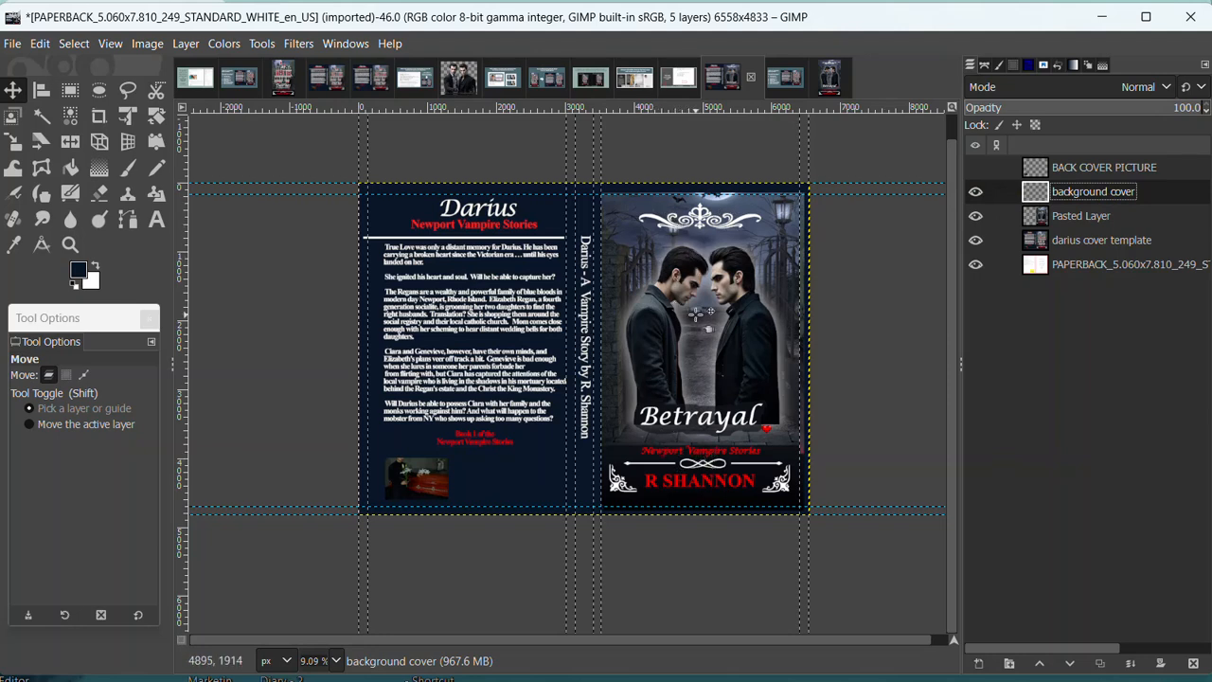
Step: Lower the background cover layer beneath the Pasted Layer and fill it with the foreground color
{"action": "left_click", "coordinate": [1070, 664]}
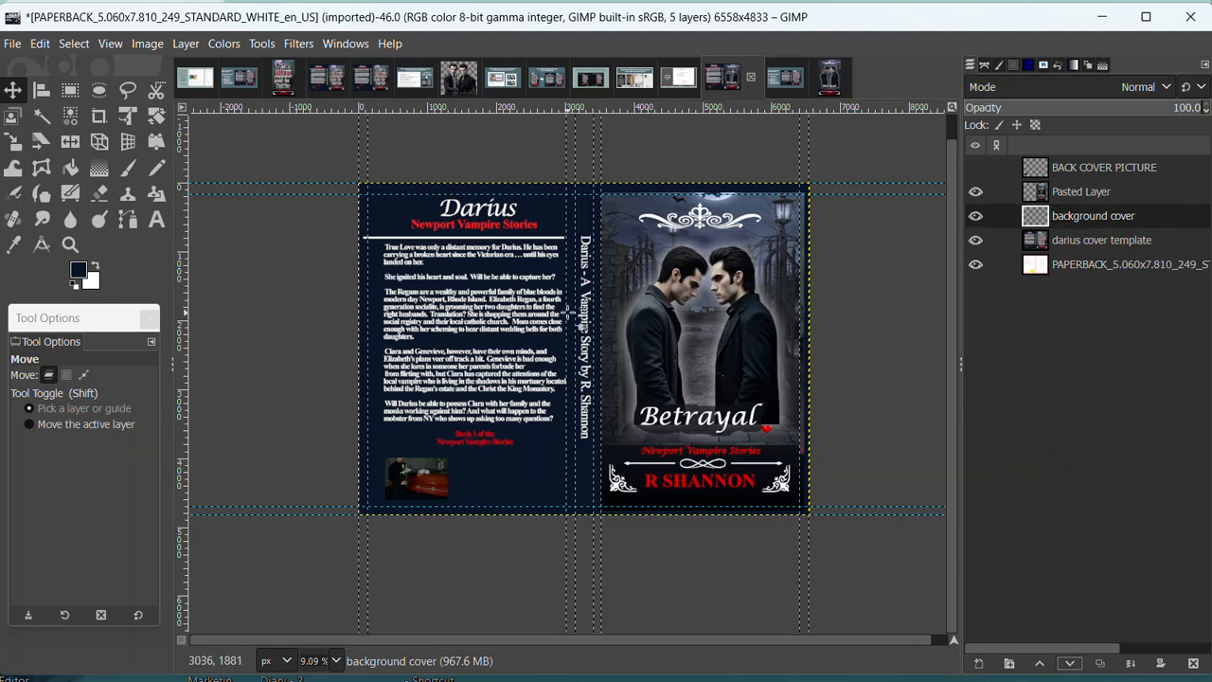
{"action": "right_click", "coordinate": [672, 338]}
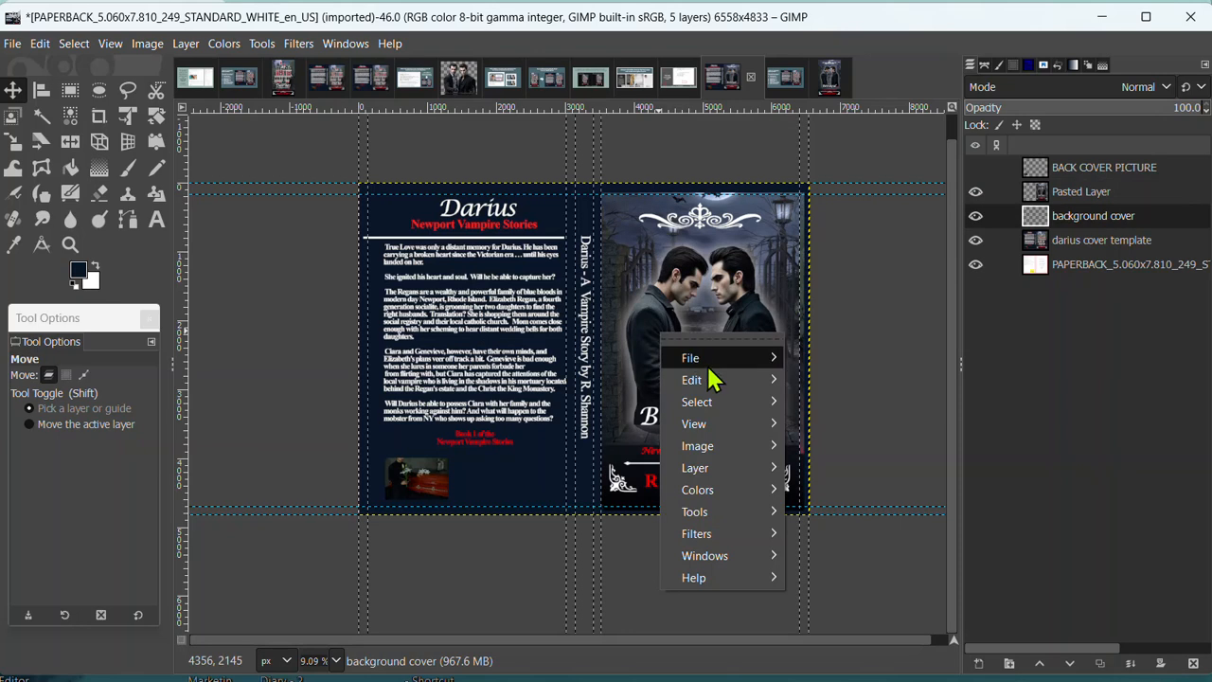
{"action": "mouse_move", "coordinate": [734, 380]}
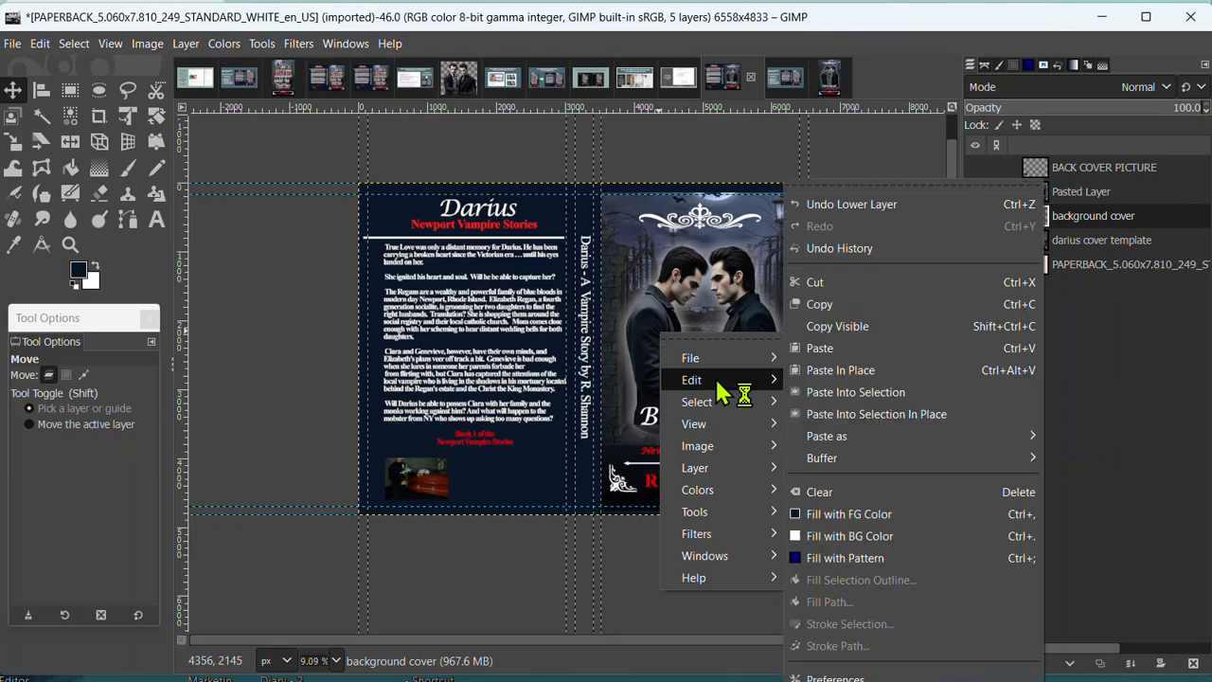
{"action": "left_click", "coordinate": [853, 516]}
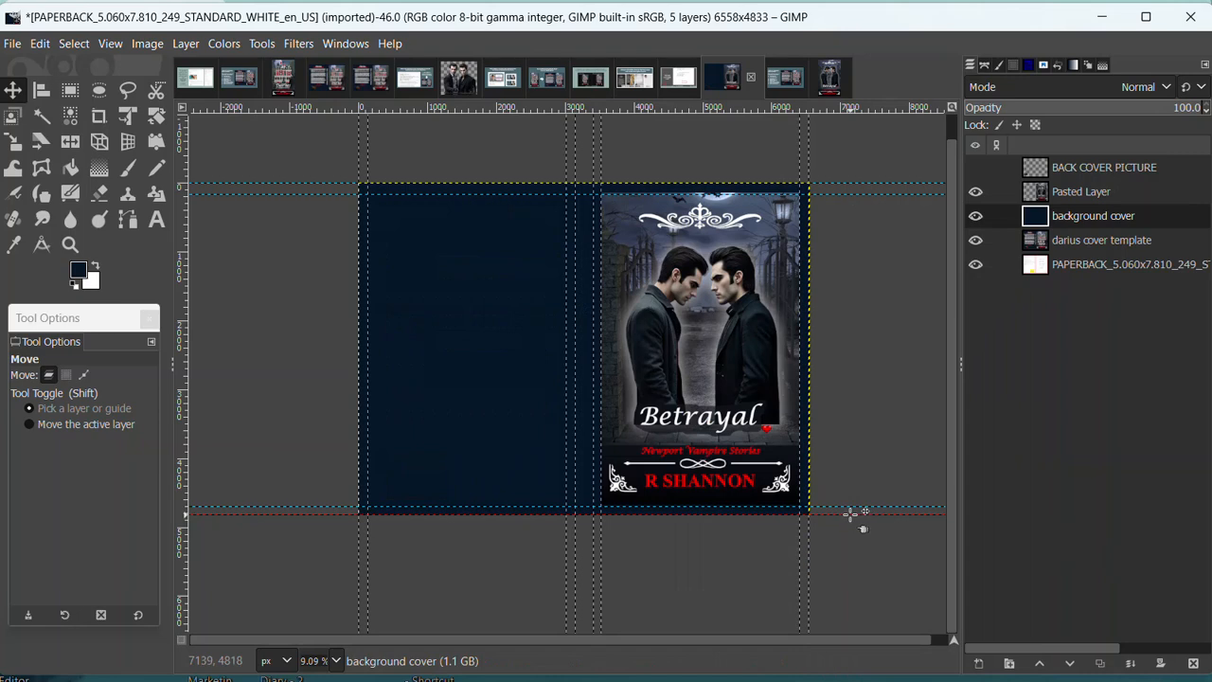
Step: Hide the background cover layer and make the BACK COVER PICTURE layer active
{"action": "left_click", "coordinate": [975, 216]}
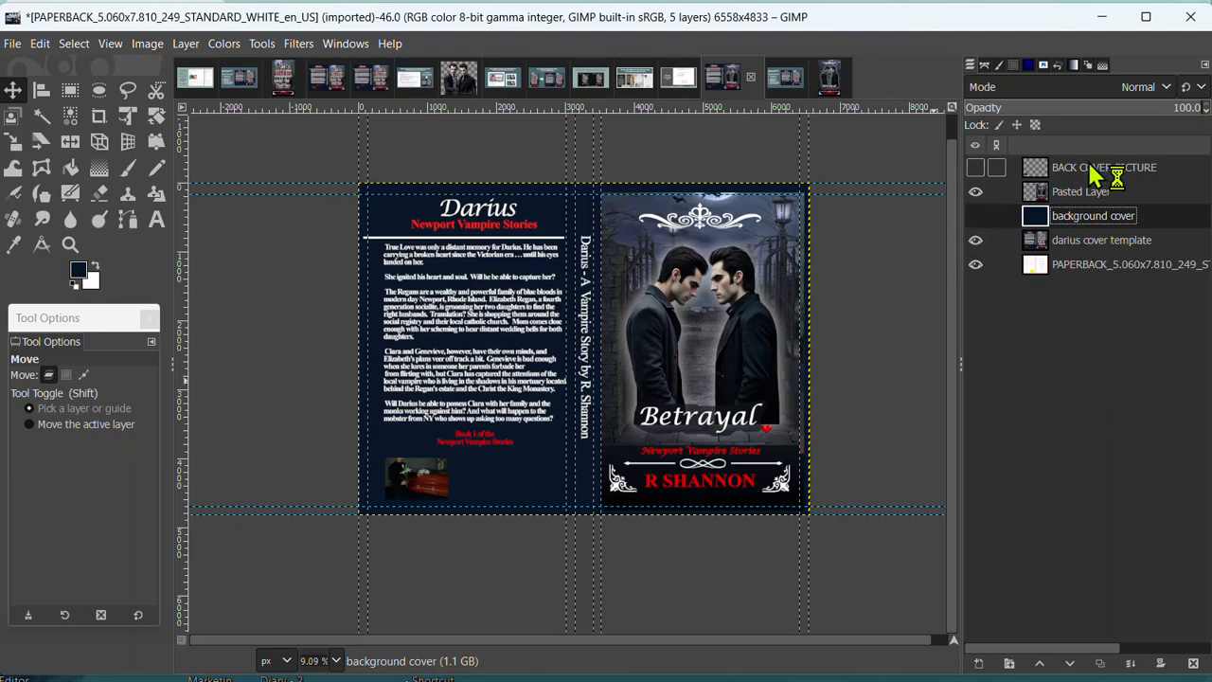
{"action": "left_click", "coordinate": [1075, 193]}
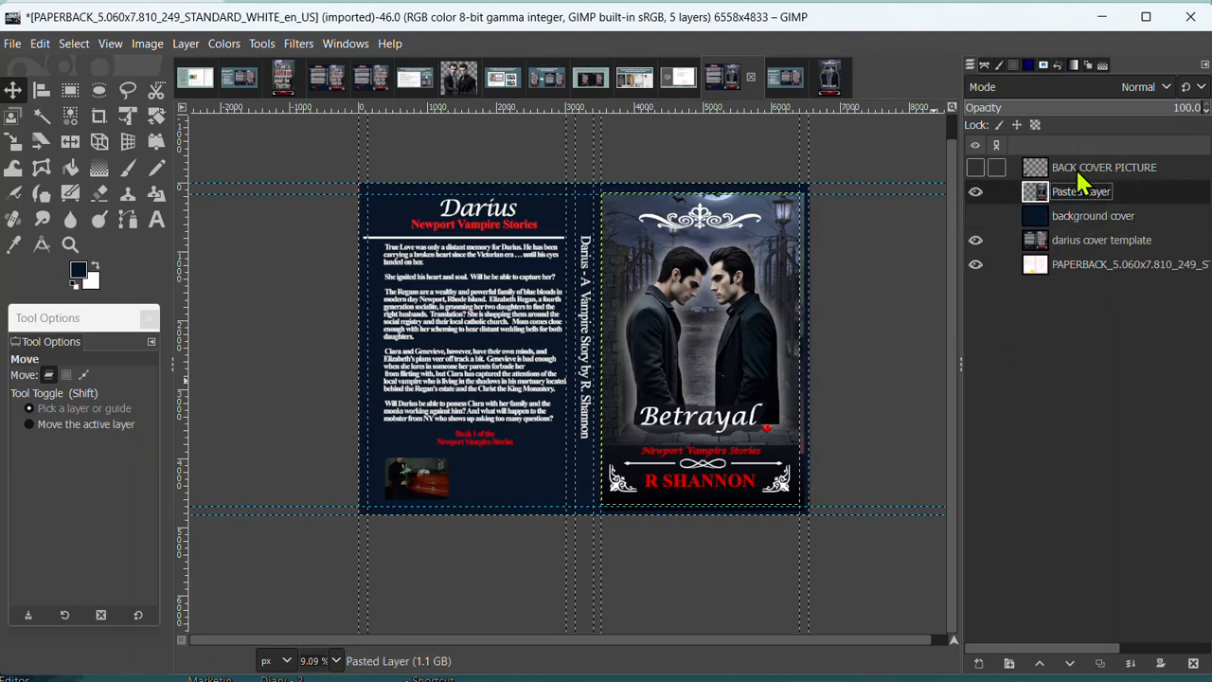
{"action": "left_click", "coordinate": [1082, 180]}
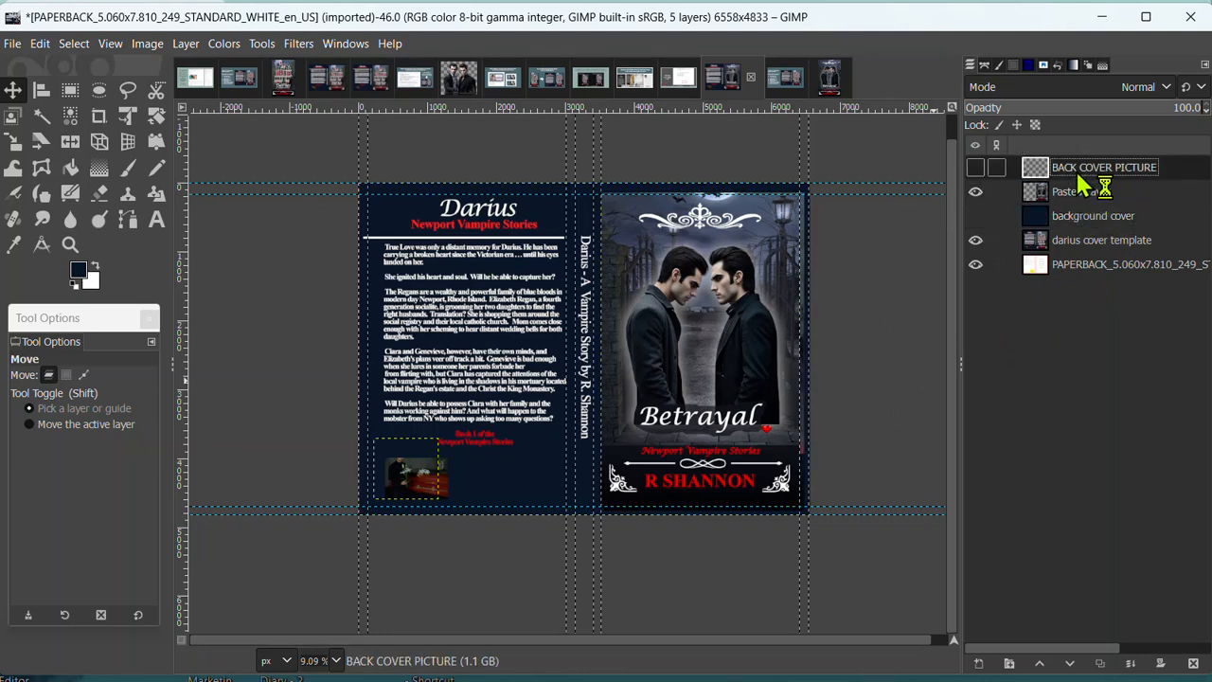
Step: Show the BACK COVER PICTURE layer and set the foreground color to HTML notation fdf3fa
{"action": "left_click", "coordinate": [975, 169]}
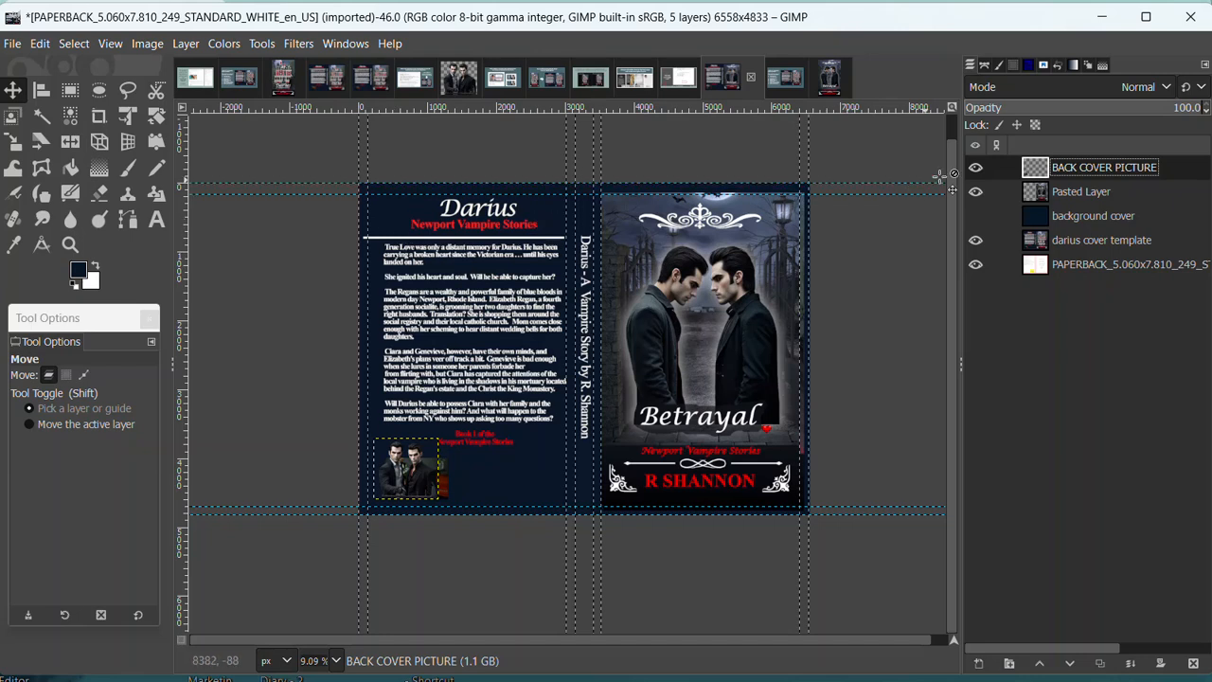
{"action": "left_click", "coordinate": [93, 268]}
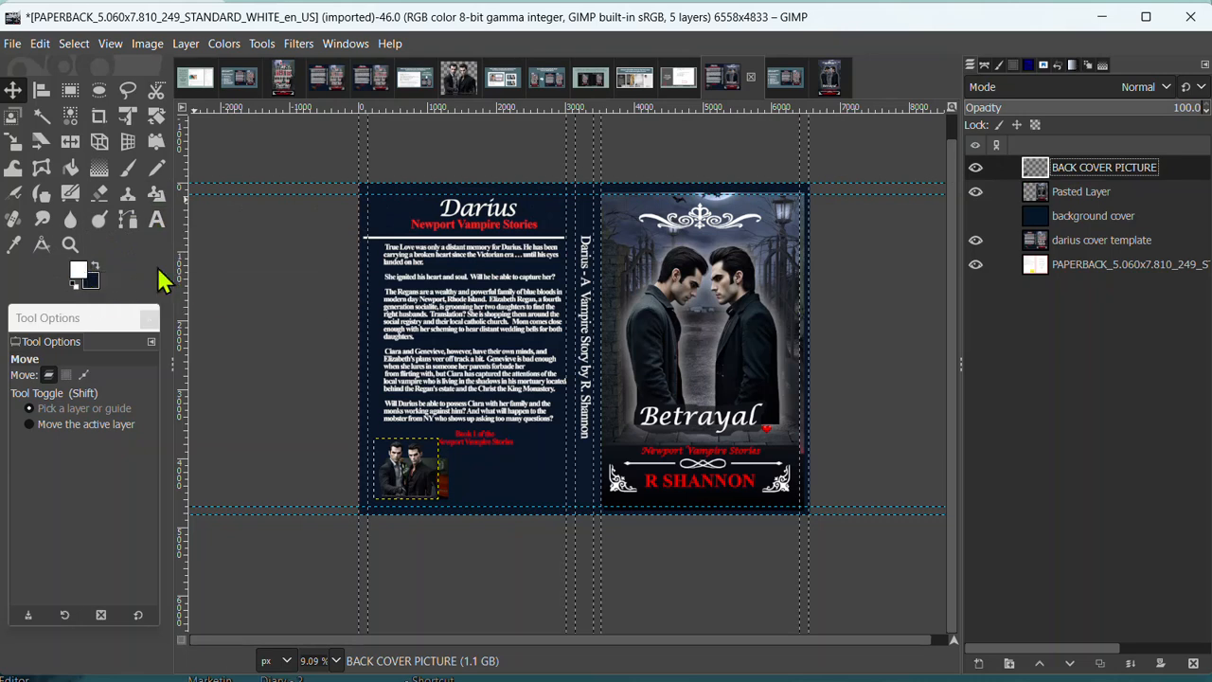
{"action": "scroll", "coordinate": [539, 289], "scroll_direction": "up", "scroll_amount": 3}
{"action": "scroll", "coordinate": [464, 310], "scroll_direction": "up", "scroll_amount": 3}
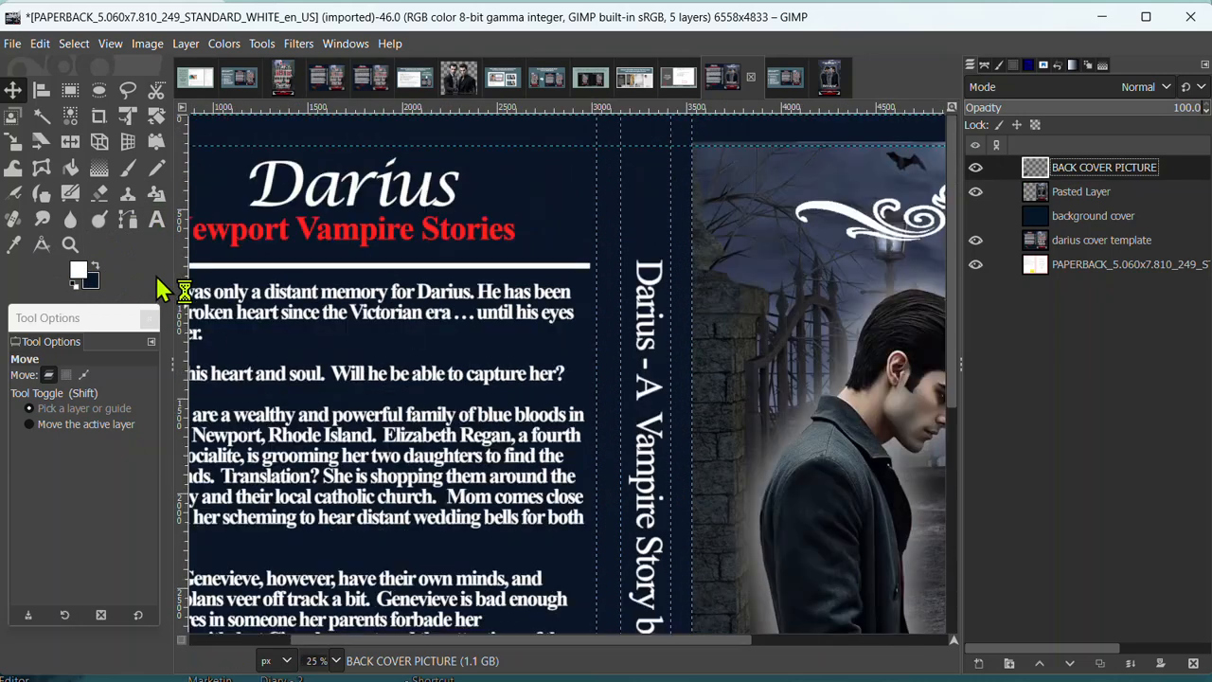
{"action": "left_click", "coordinate": [79, 272]}
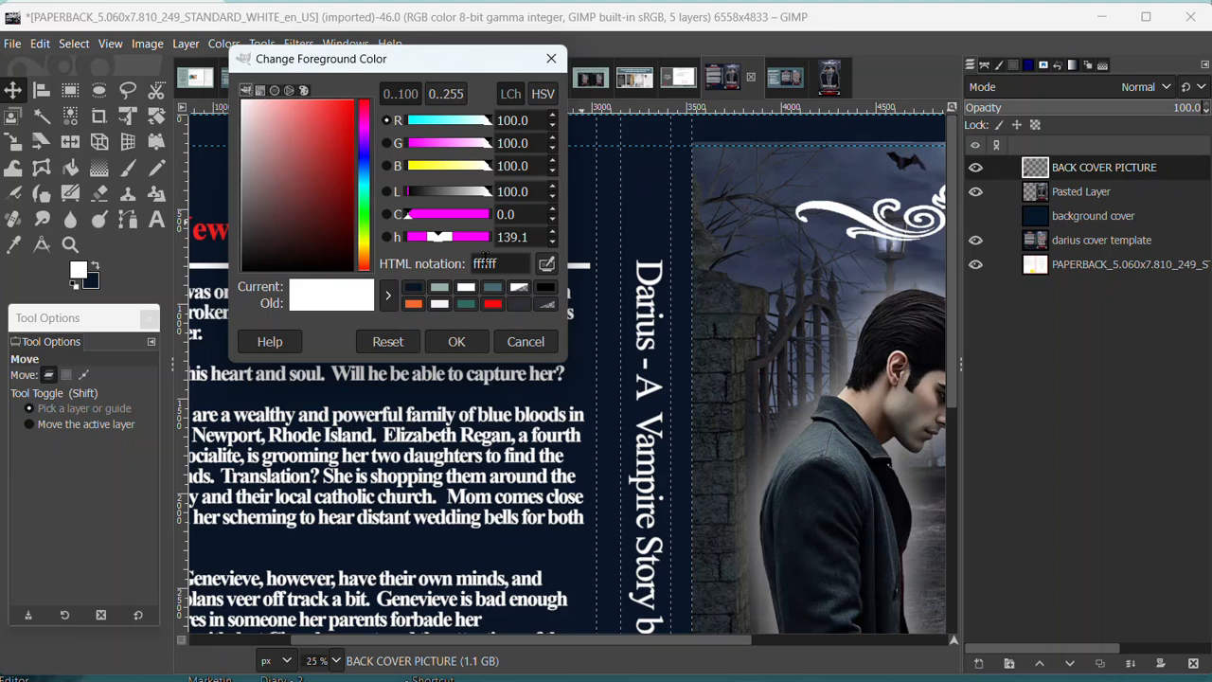
{"action": "double_click", "coordinate": [507, 264]}
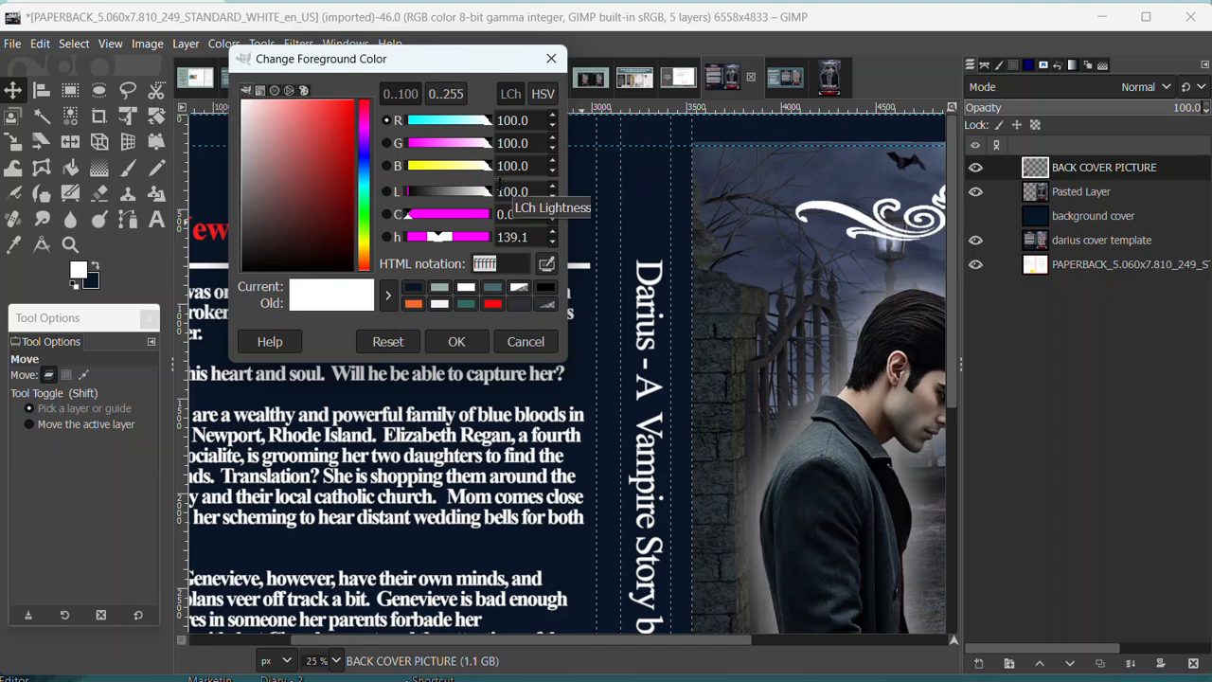
{"action": "type", "text": "fdf3fa"}
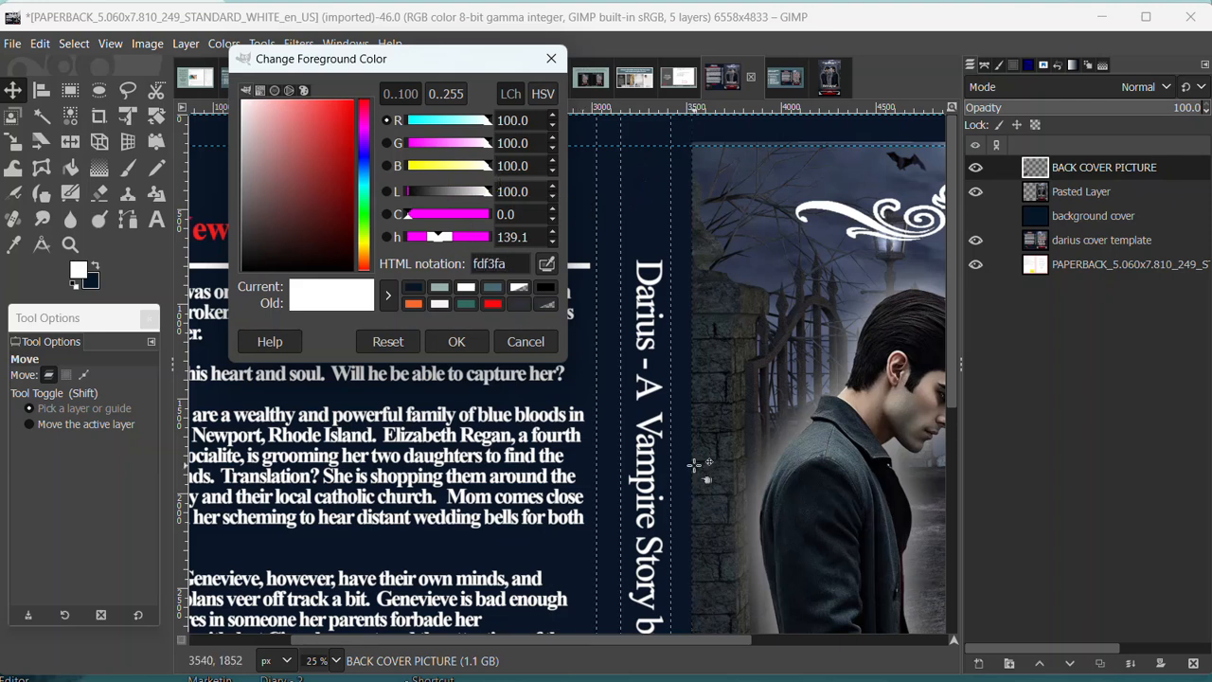
{"action": "left_click", "coordinate": [463, 349]}
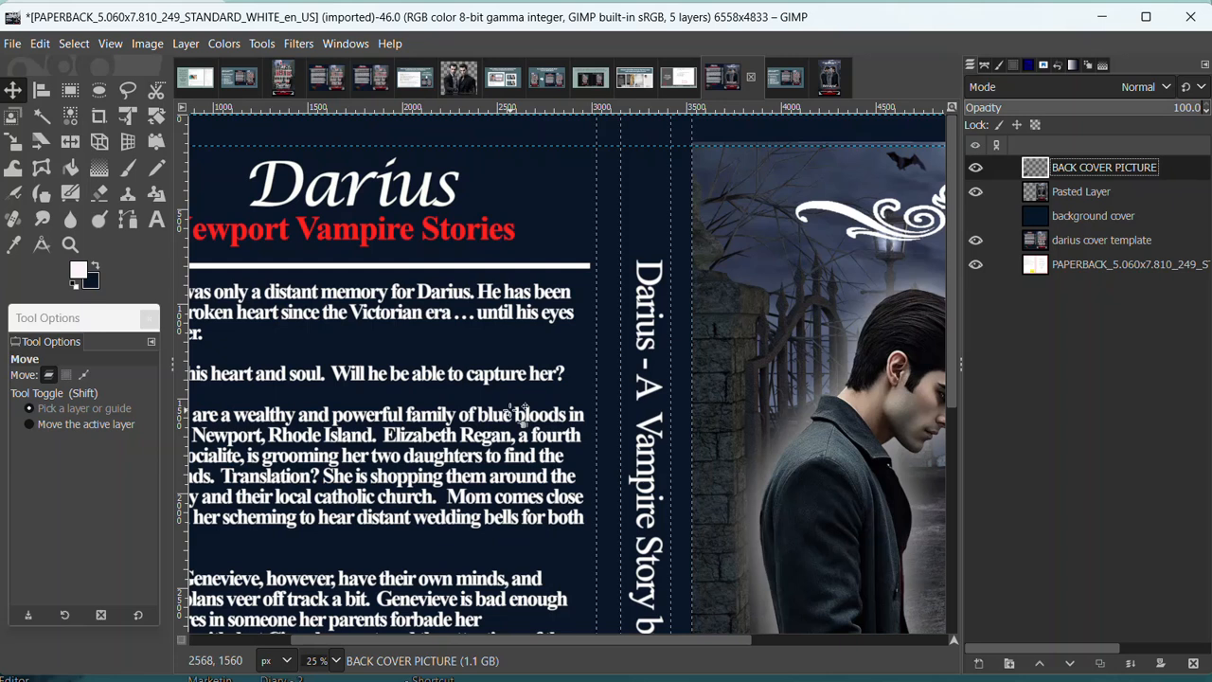
Step: Add the text "Betrayal" over the Darius title on the back cover in Lucida Calligraphy Italic at 165 px
{"action": "scroll", "coordinate": [523, 407], "scroll_direction": "down", "scroll_amount": 2}
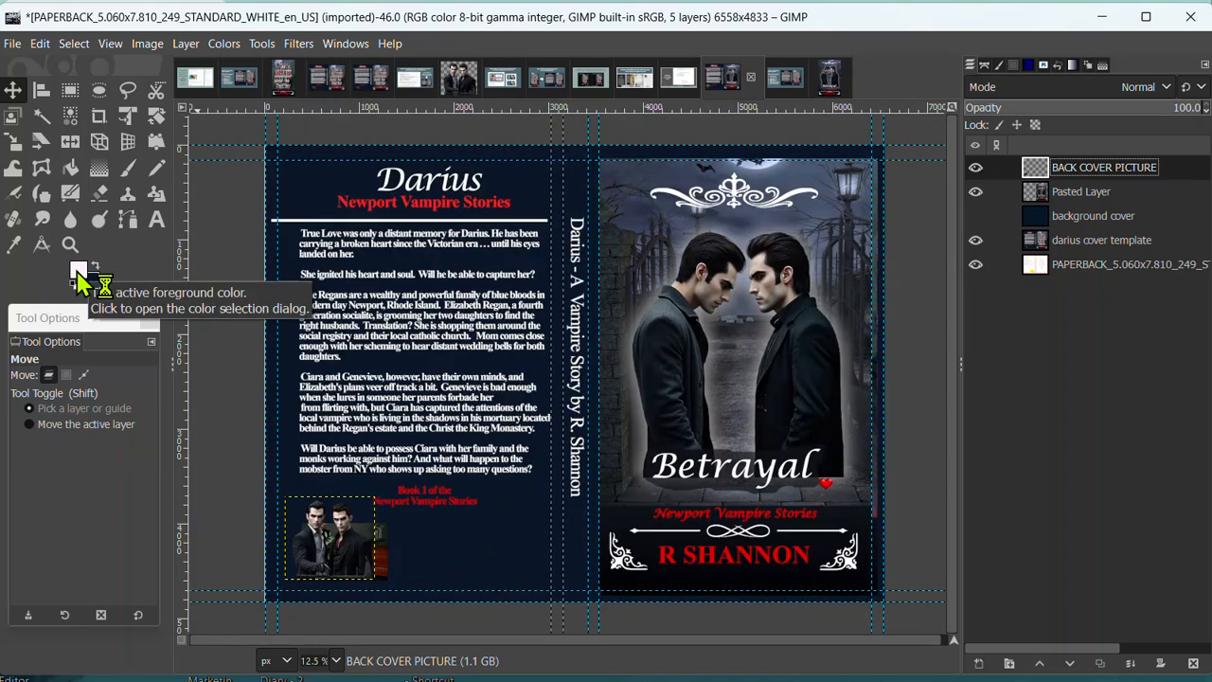
{"action": "left_click", "coordinate": [157, 220]}
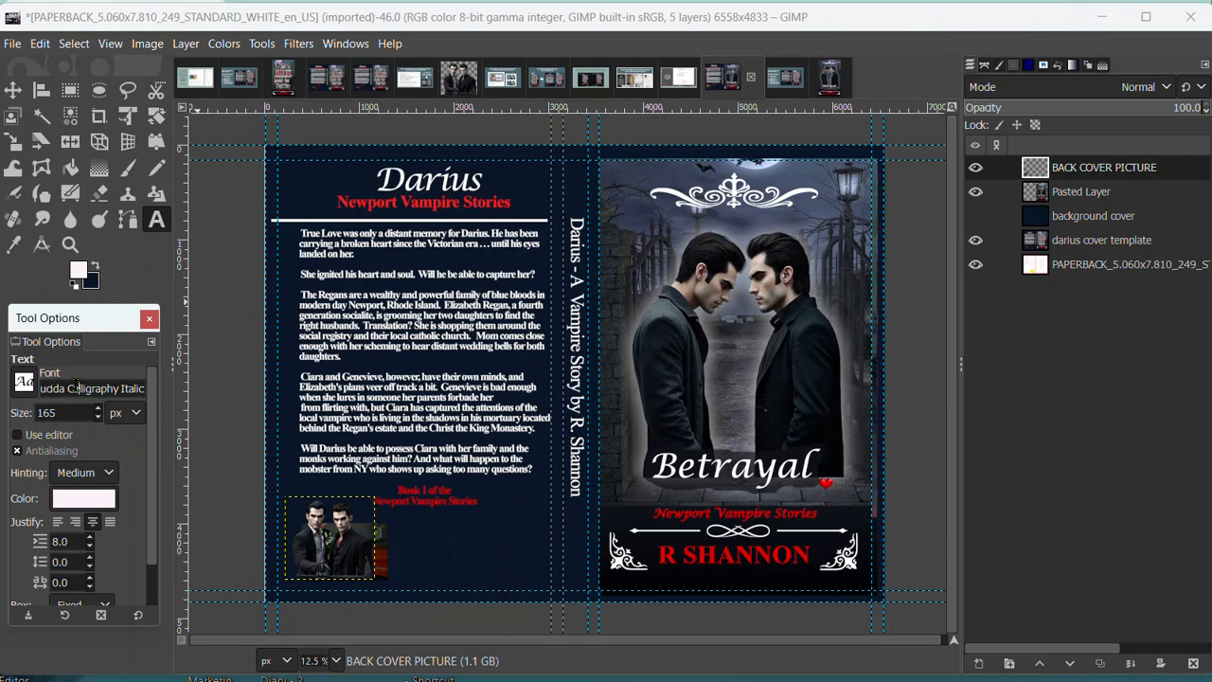
{"action": "key", "text": "Left"}
{"action": "key", "text": "Left"}
{"action": "key", "text": "Left"}
{"action": "key", "text": "Left"}
{"action": "key", "text": "Left"}
{"action": "key", "text": "Left"}
{"action": "key", "text": "Left"}
{"action": "key", "text": "Left"}
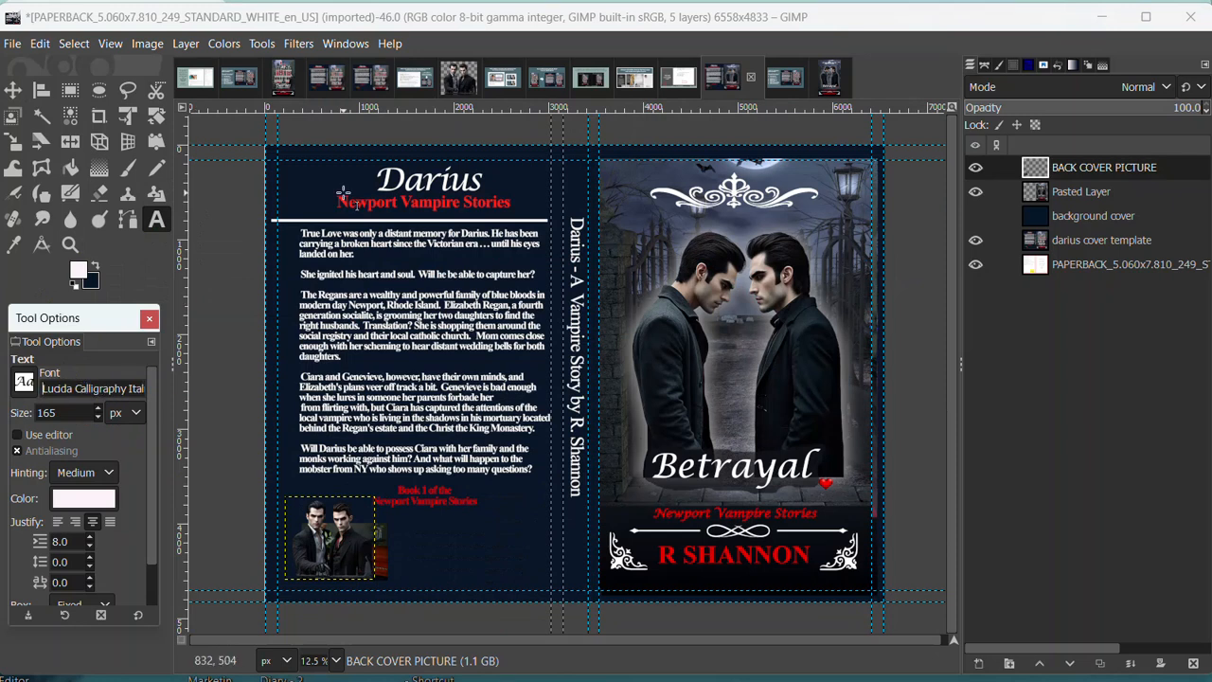
{"action": "key", "text": "Right"}
{"action": "key", "text": "Right"}
{"action": "key", "text": "Right"}
{"action": "key", "text": "Right"}
{"action": "key", "text": "Right"}
{"action": "key", "text": "Right"}
{"action": "key", "text": "Right"}
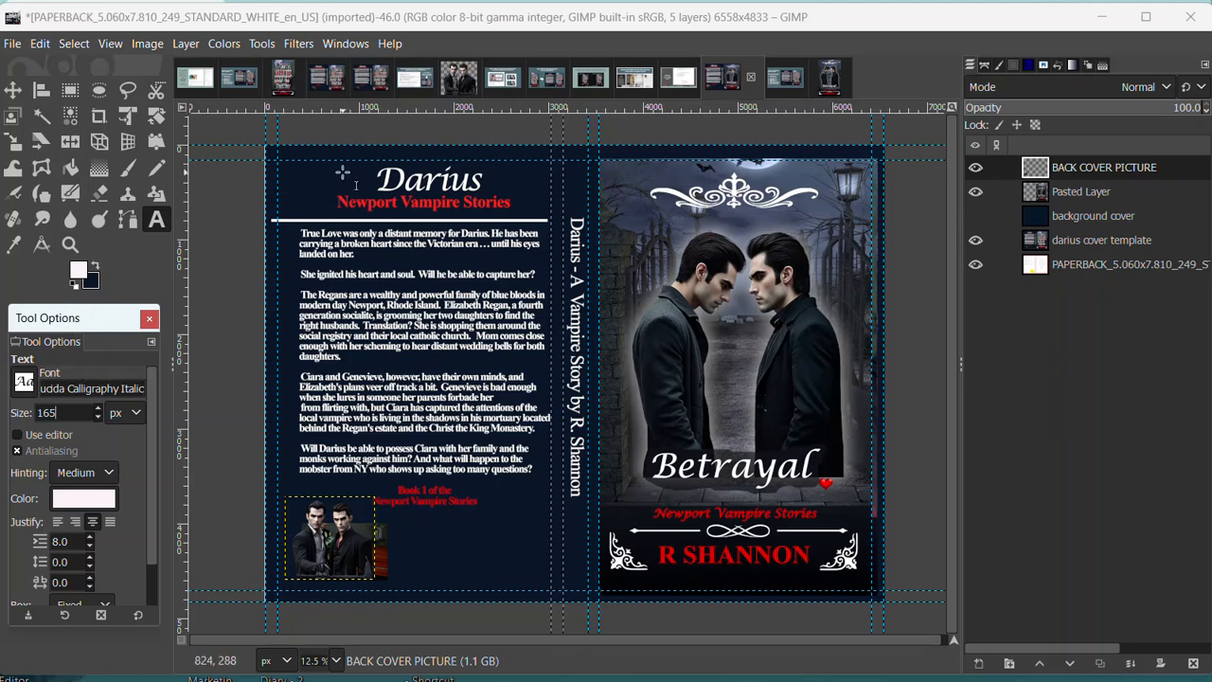
{"action": "left_click_drag", "start_coordinate": [345, 159], "coordinate": [515, 197]}
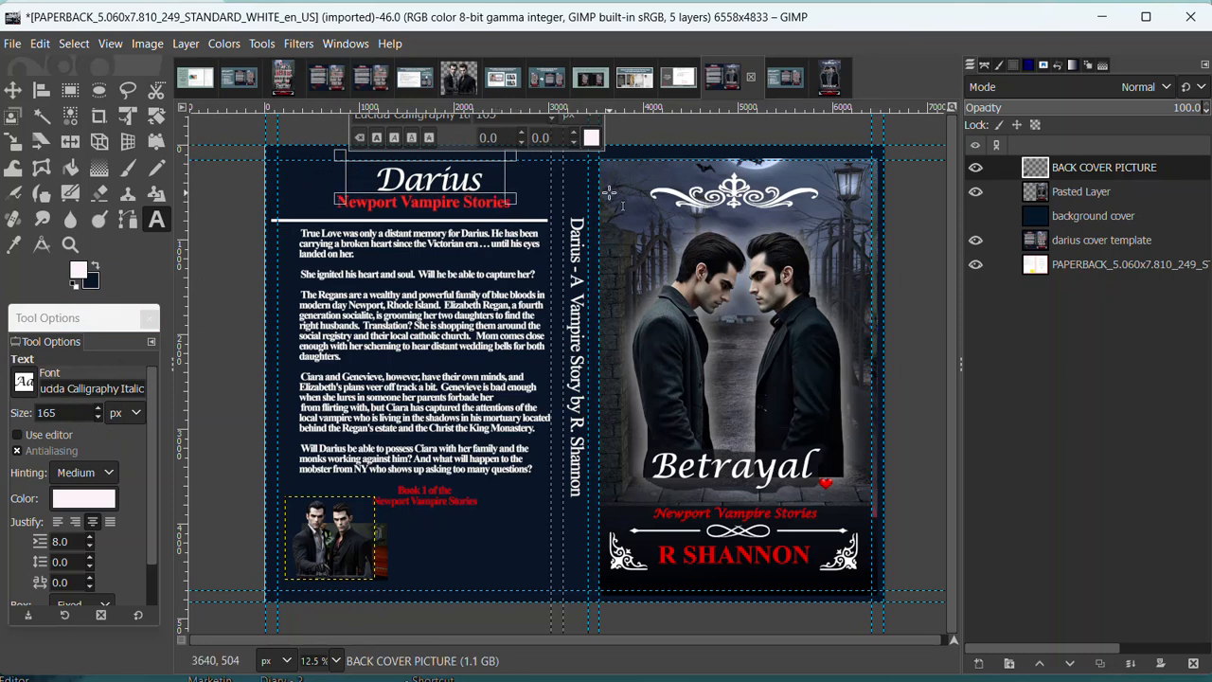
{"action": "type", "text": "Betrayal"}
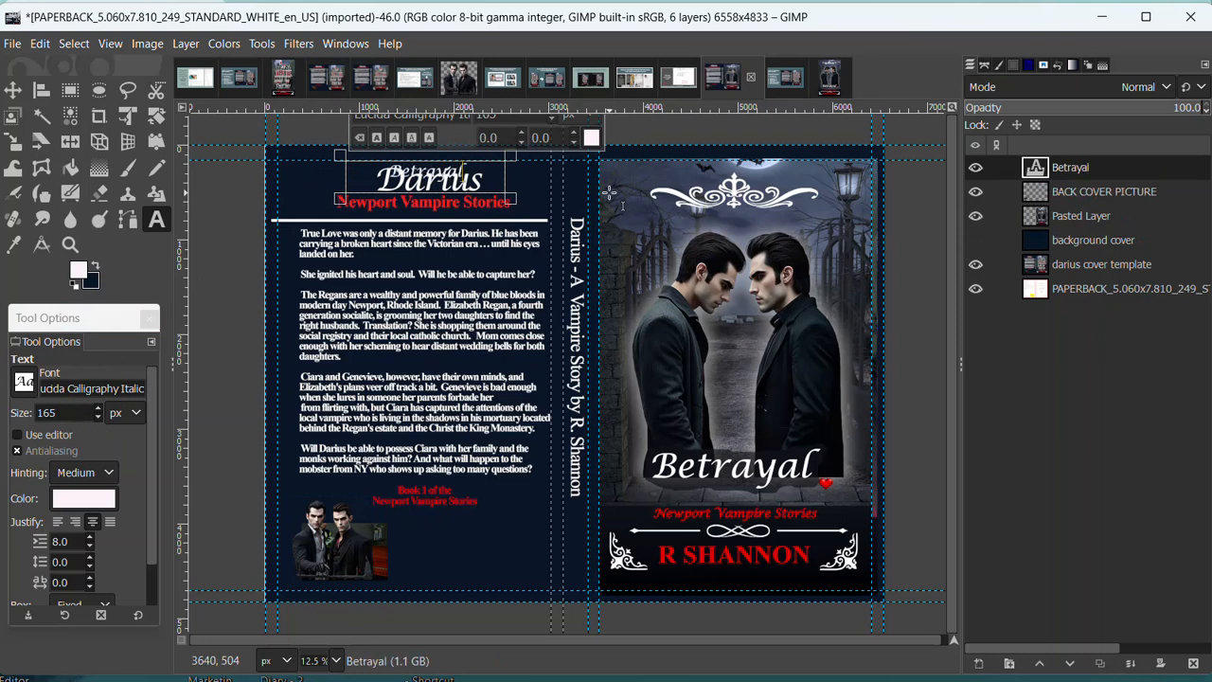
Step: Enlarge the whole Betrayal back cover title to 295 px
{"action": "key", "text": "ctrl+a"}
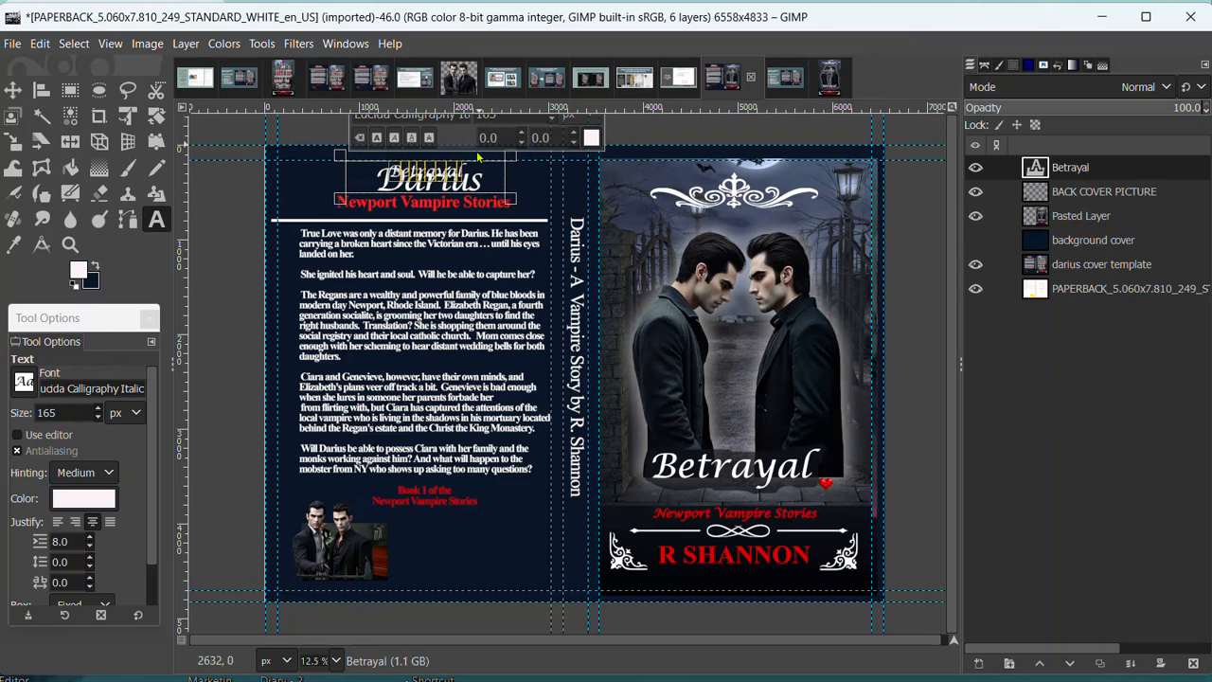
{"action": "scroll", "coordinate": [743, 274], "scroll_direction": "down", "scroll_amount": 1}
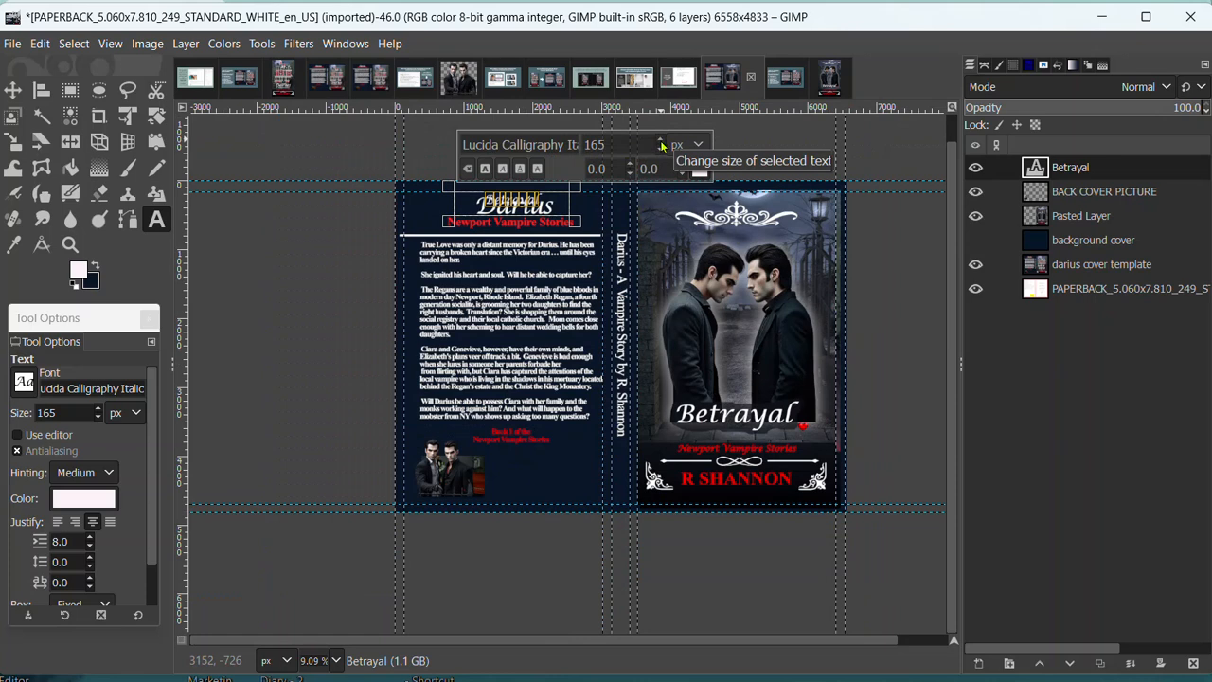
{"action": "scroll", "coordinate": [661, 144], "scroll_direction": "up", "scroll_amount": 15}
{"action": "scroll", "coordinate": [661, 144], "scroll_direction": "up", "scroll_amount": 20}
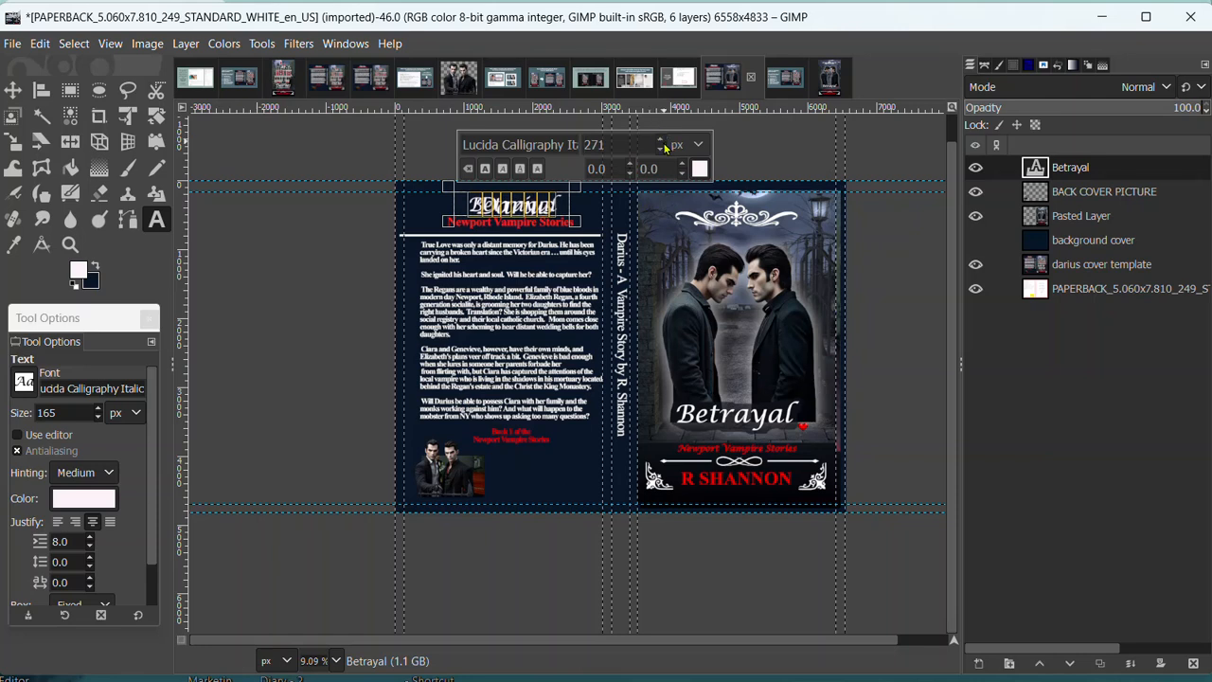
{"action": "scroll", "coordinate": [664, 145], "scroll_direction": "up", "scroll_amount": 4}
{"action": "scroll", "coordinate": [664, 146], "scroll_direction": "up", "scroll_amount": 7}
{"action": "scroll", "coordinate": [663, 146], "scroll_direction": "up", "scroll_amount": 2}
{"action": "scroll", "coordinate": [662, 145], "scroll_direction": "up", "scroll_amount": 2}
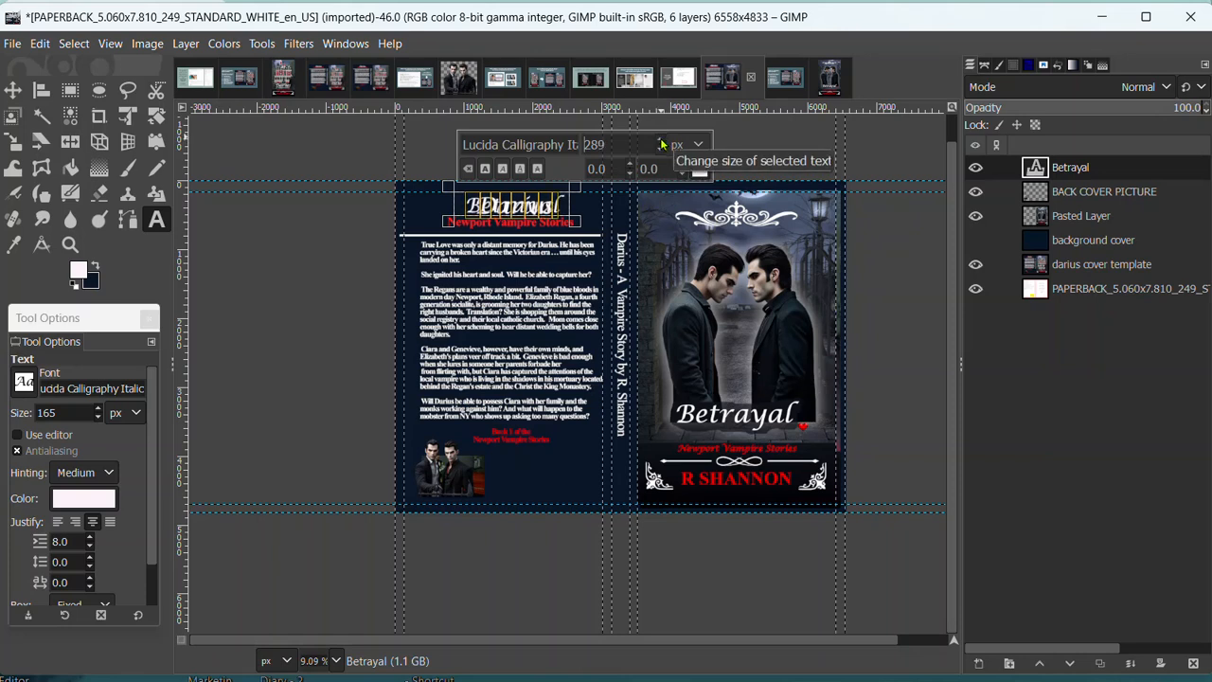
{"action": "scroll", "coordinate": [661, 144], "scroll_direction": "up", "scroll_amount": 1}
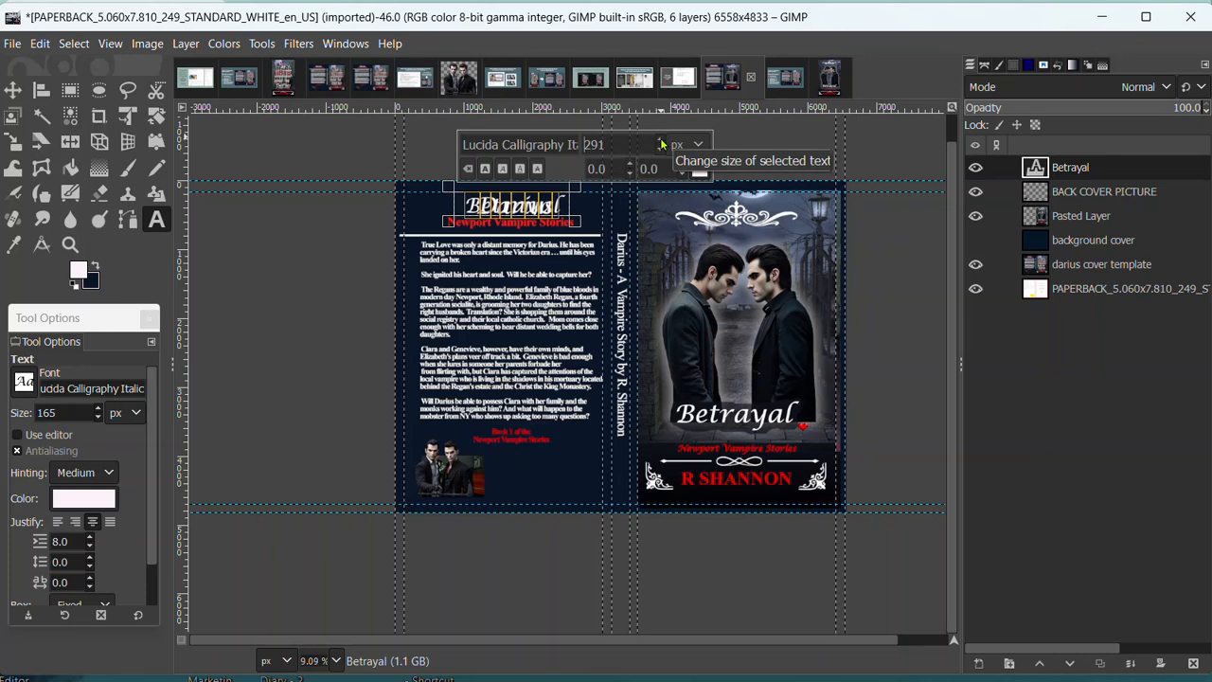
{"action": "scroll", "coordinate": [662, 144], "scroll_direction": "up", "scroll_amount": 3}
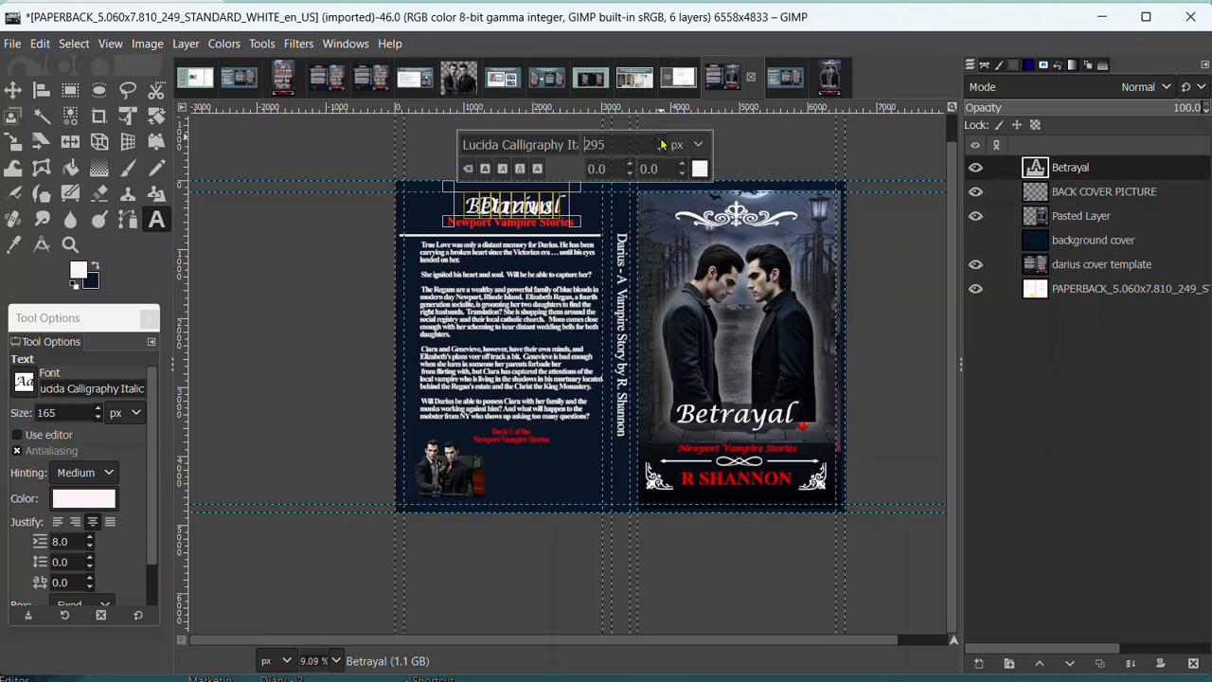
Step: Shift the Betrayal title slightly left on the back cover with the background cover layer shown, and hide that layer again
{"action": "left_click", "coordinate": [12, 89]}
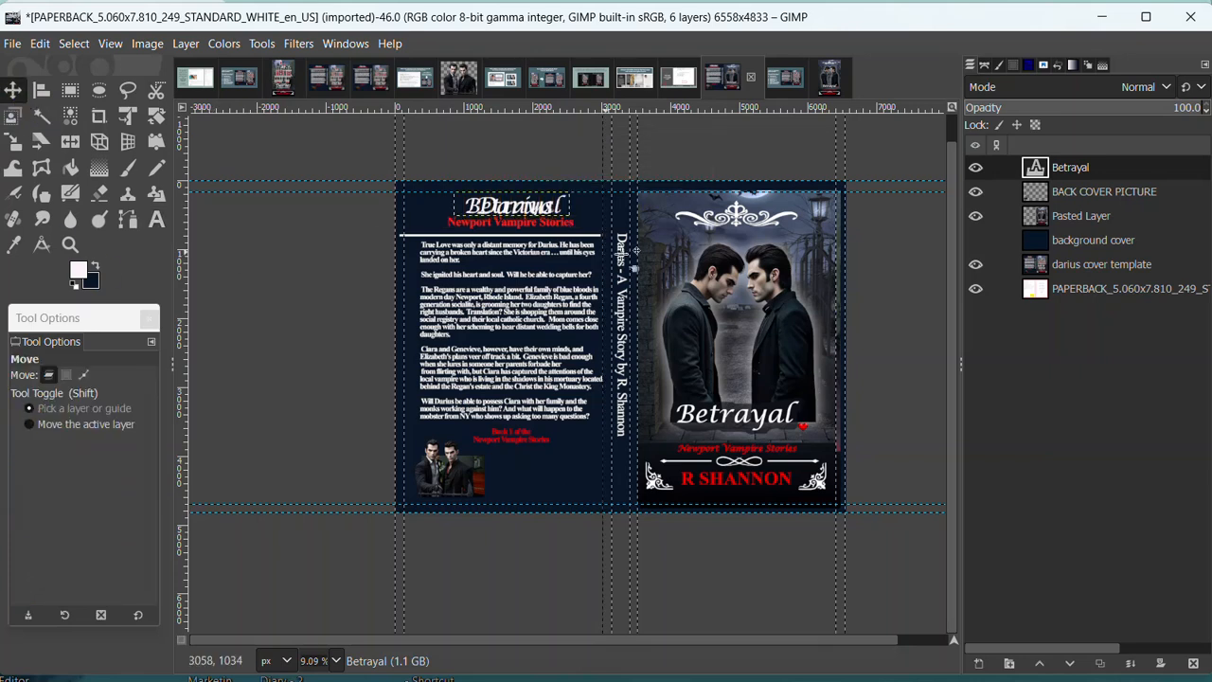
{"action": "left_click", "coordinate": [975, 240]}
{"action": "left_click", "coordinate": [975, 241]}
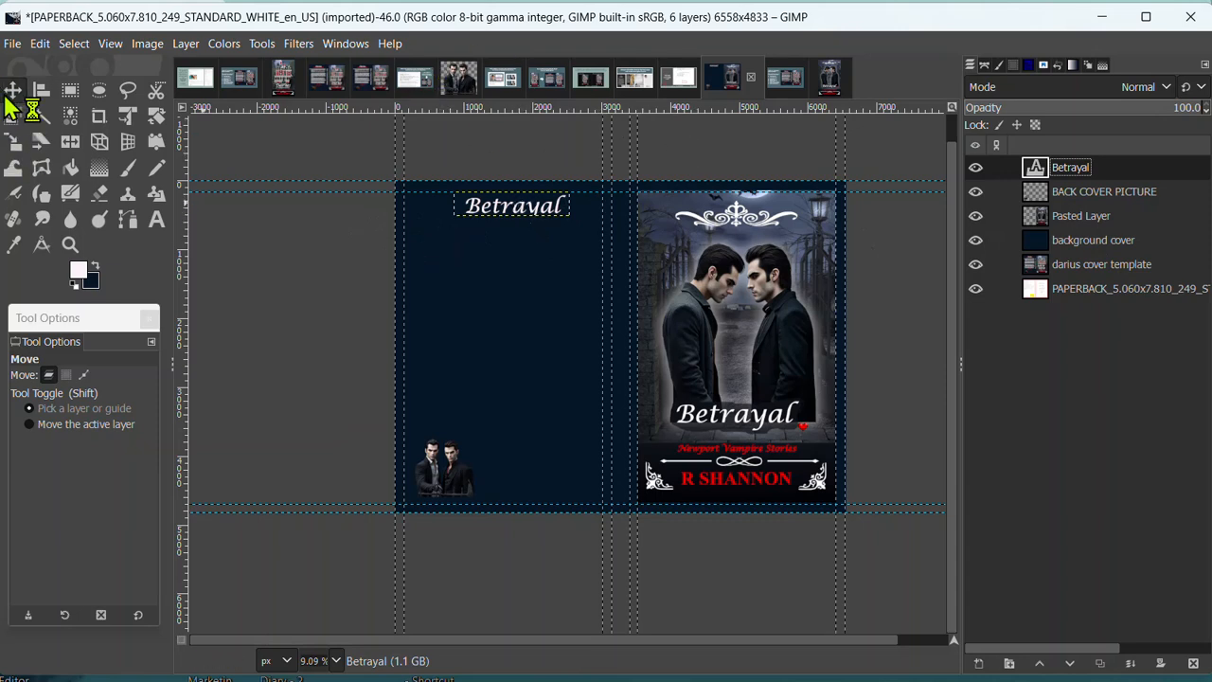
{"action": "left_click_drag", "start_coordinate": [511, 220], "coordinate": [492, 214]}
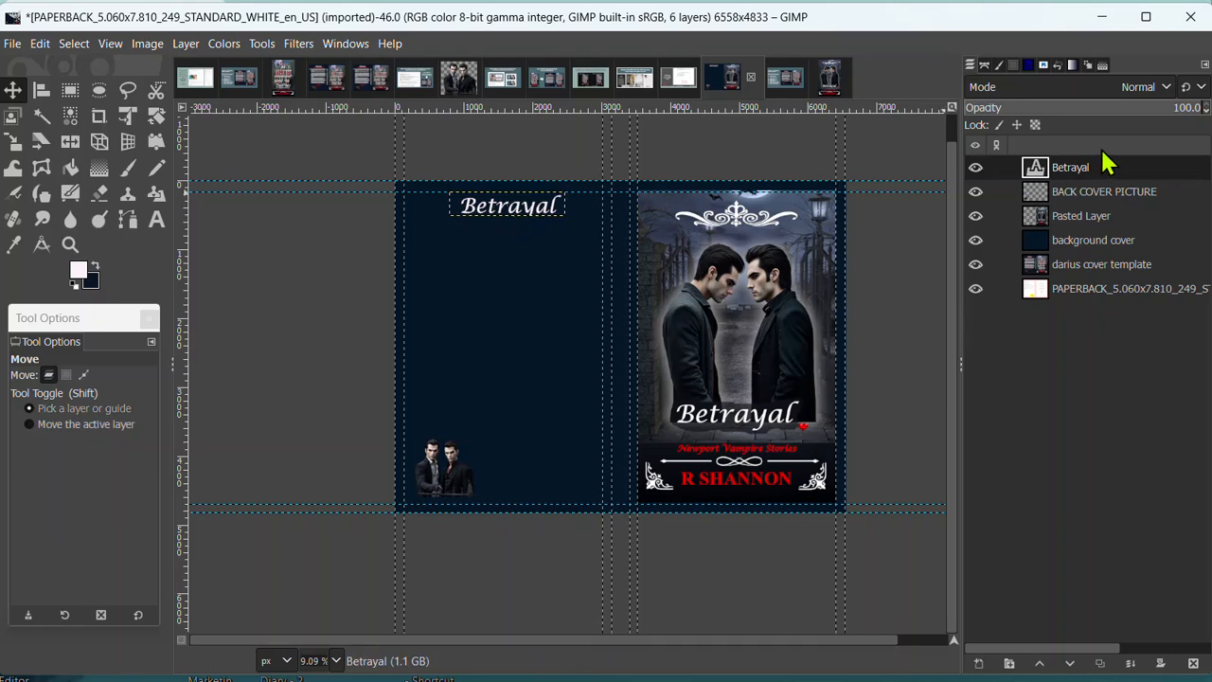
{"action": "left_click", "coordinate": [975, 240]}
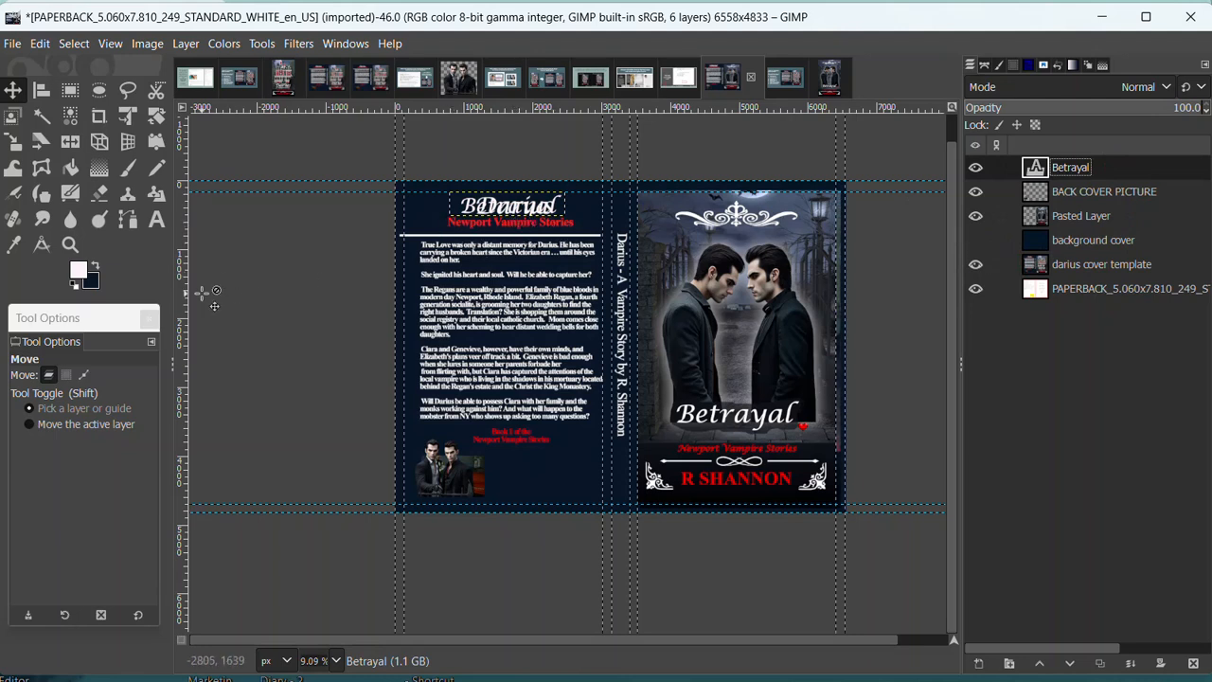
Step: Set the background color to HTML notation ff221f and swap it with the foreground color
{"action": "left_click", "coordinate": [92, 283]}
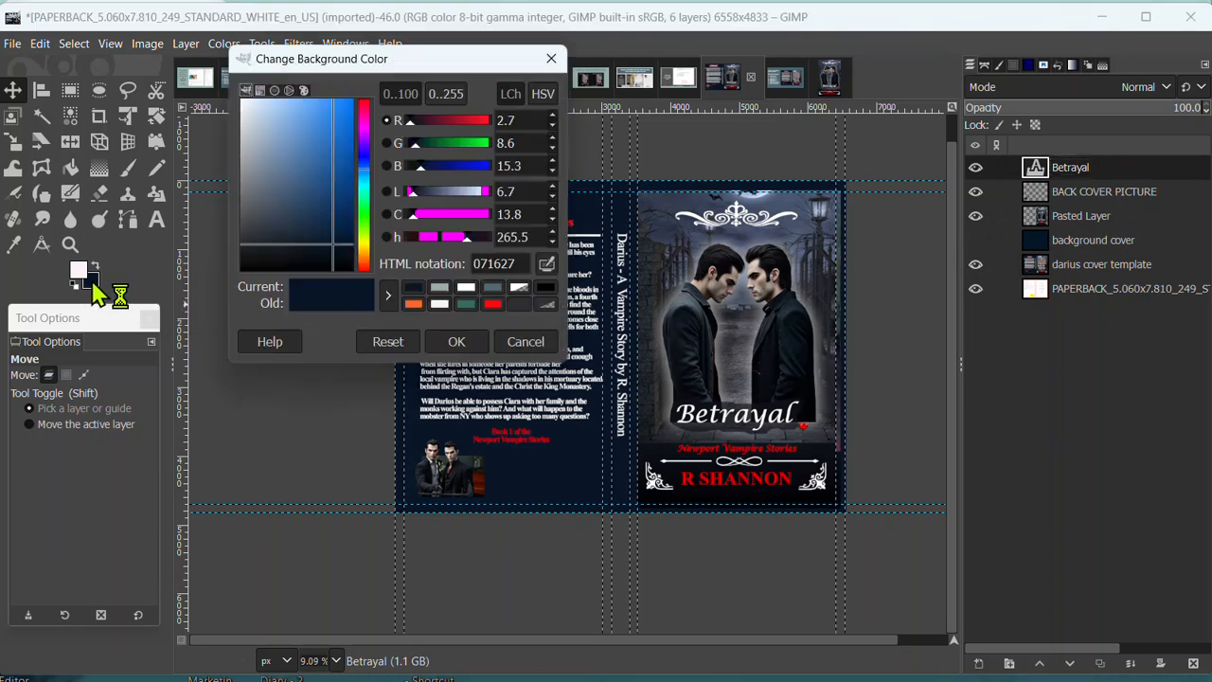
{"action": "left_click", "coordinate": [491, 303]}
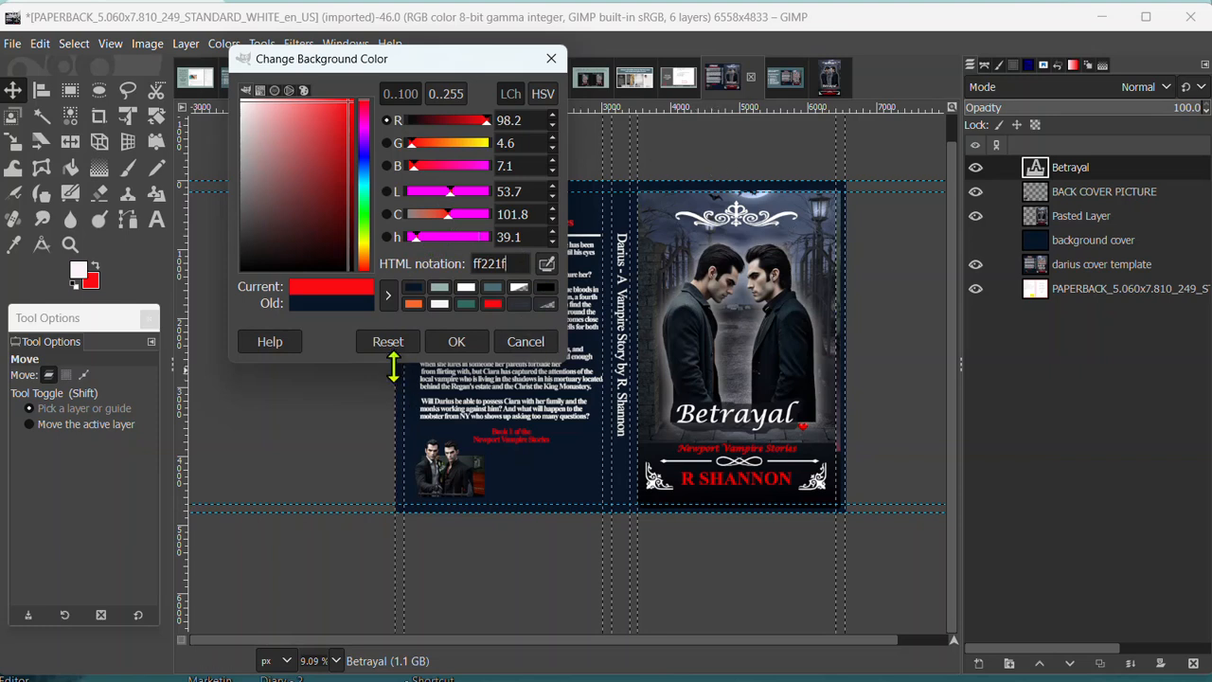
{"action": "left_click", "coordinate": [388, 295]}
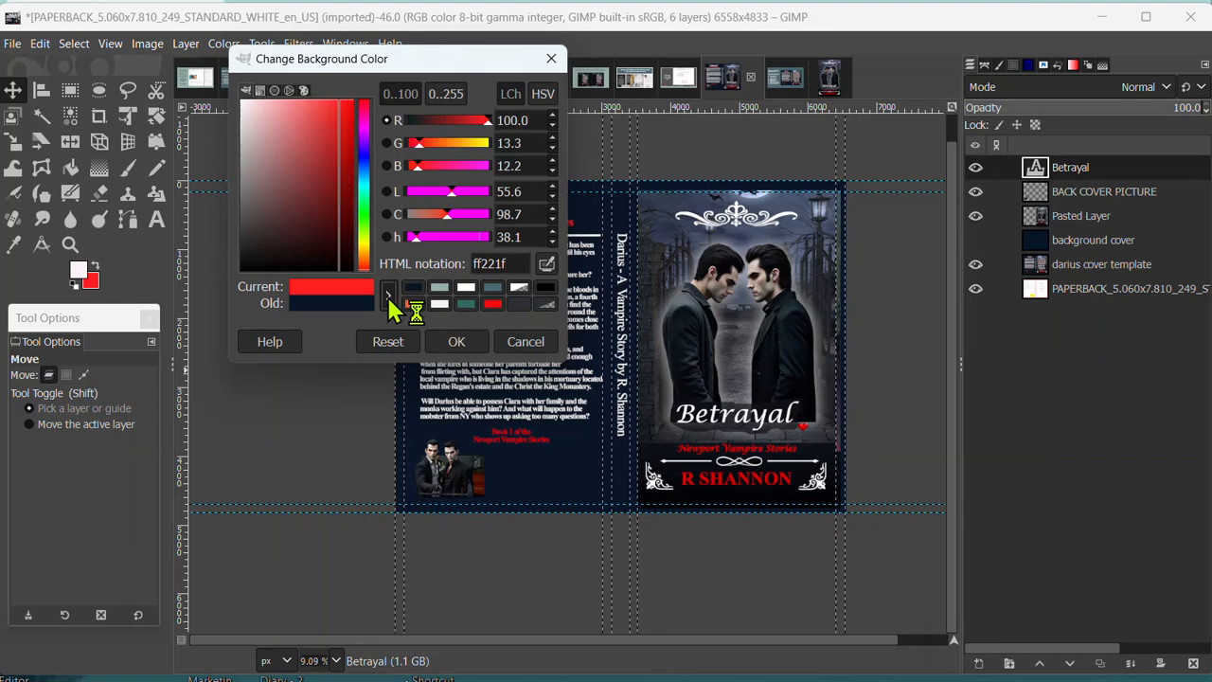
{"action": "left_click", "coordinate": [456, 341]}
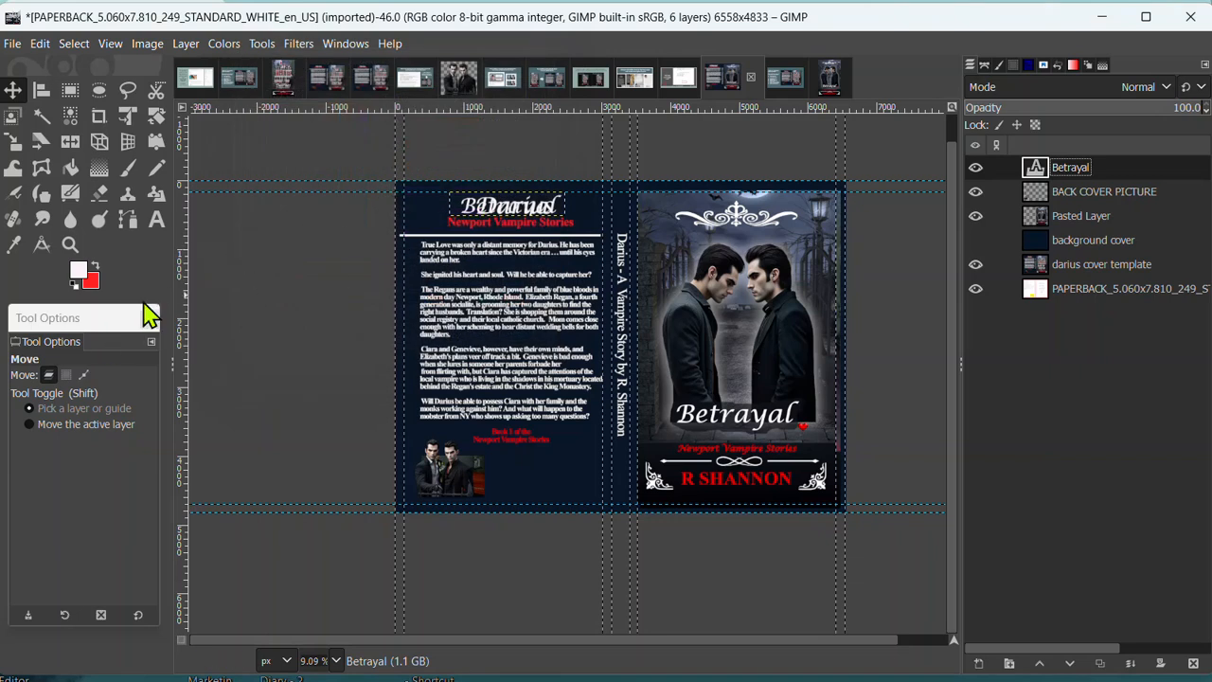
{"action": "left_click", "coordinate": [95, 266]}
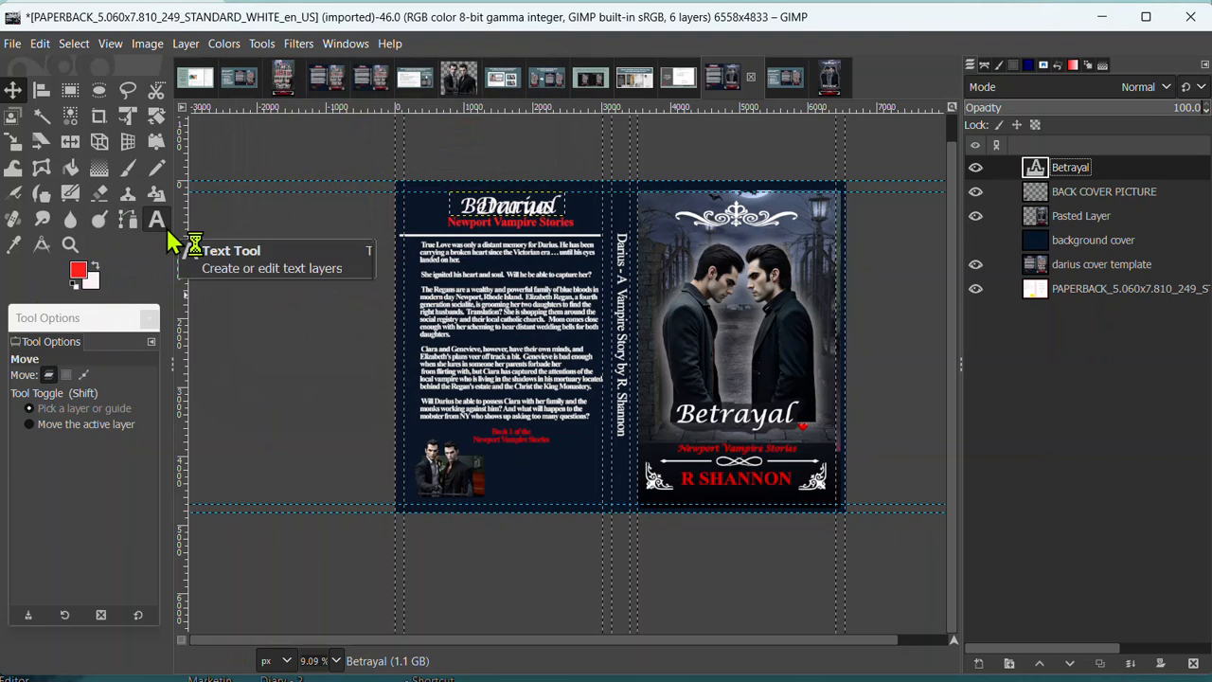
Step: Place an empty text box over the red series line on the back cover and set its font to Times New Roman Bold
{"action": "scroll", "coordinate": [678, 294], "scroll_direction": "up", "scroll_amount": 1}
{"action": "scroll", "coordinate": [678, 295], "scroll_direction": "up", "scroll_amount": 1}
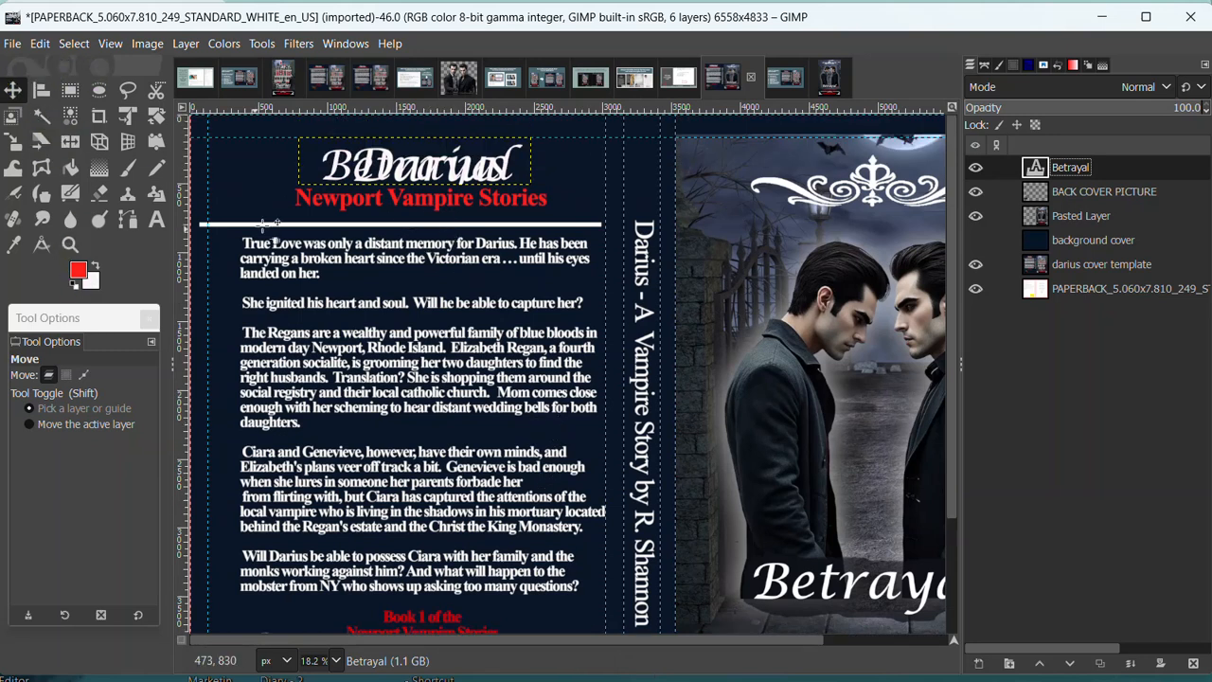
{"action": "left_click", "coordinate": [156, 222]}
{"action": "left_click_drag", "start_coordinate": [280, 179], "coordinate": [566, 227]}
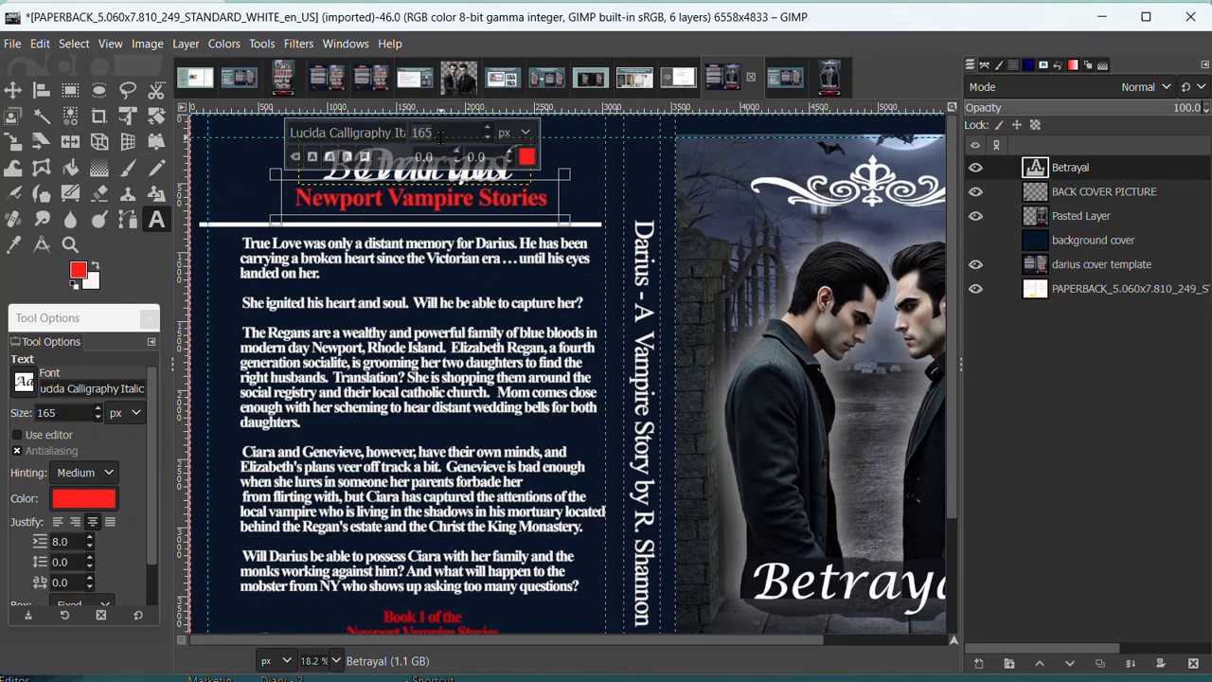
{"action": "left_click", "coordinate": [419, 203]}
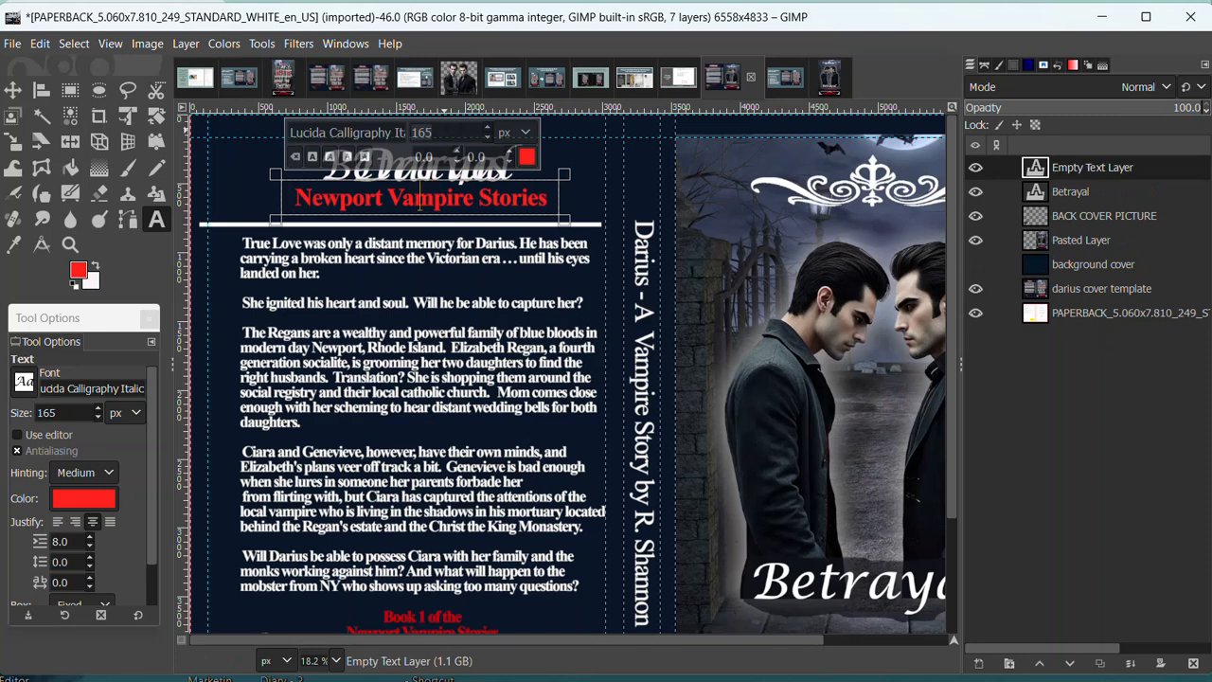
{"action": "triple_click", "coordinate": [102, 389]}
{"action": "key", "text": "BackSpace"}
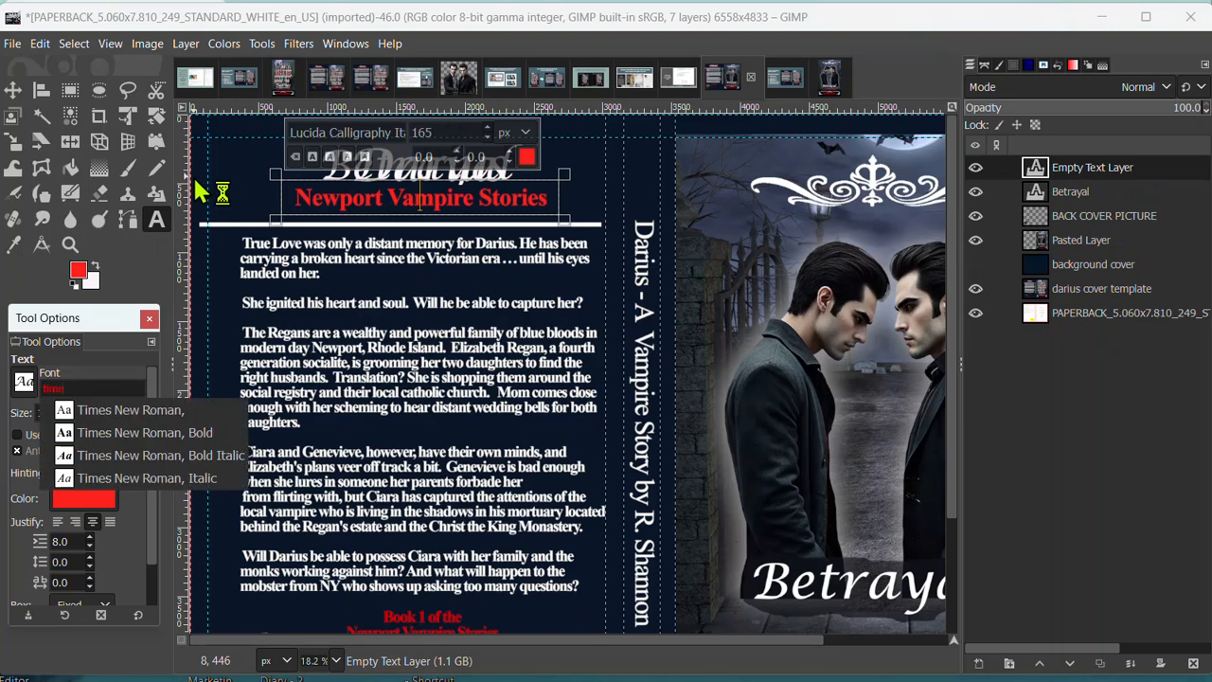
{"action": "left_click", "coordinate": [156, 434]}
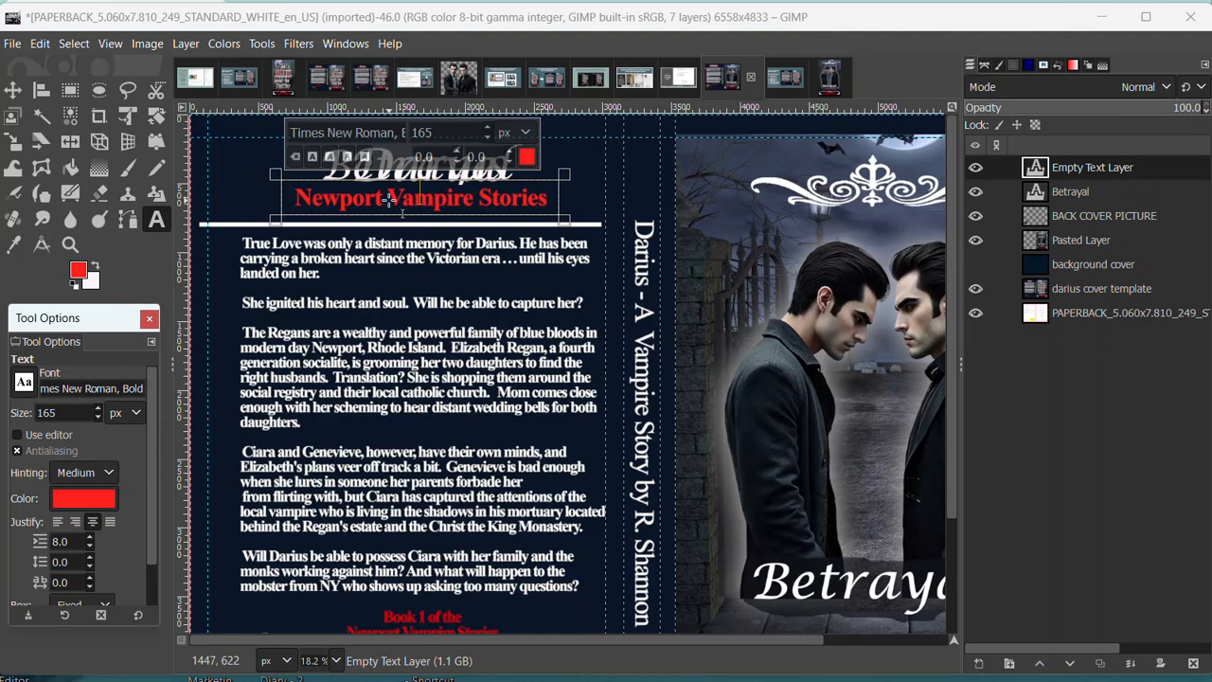
{"action": "left_click", "coordinate": [297, 199]}
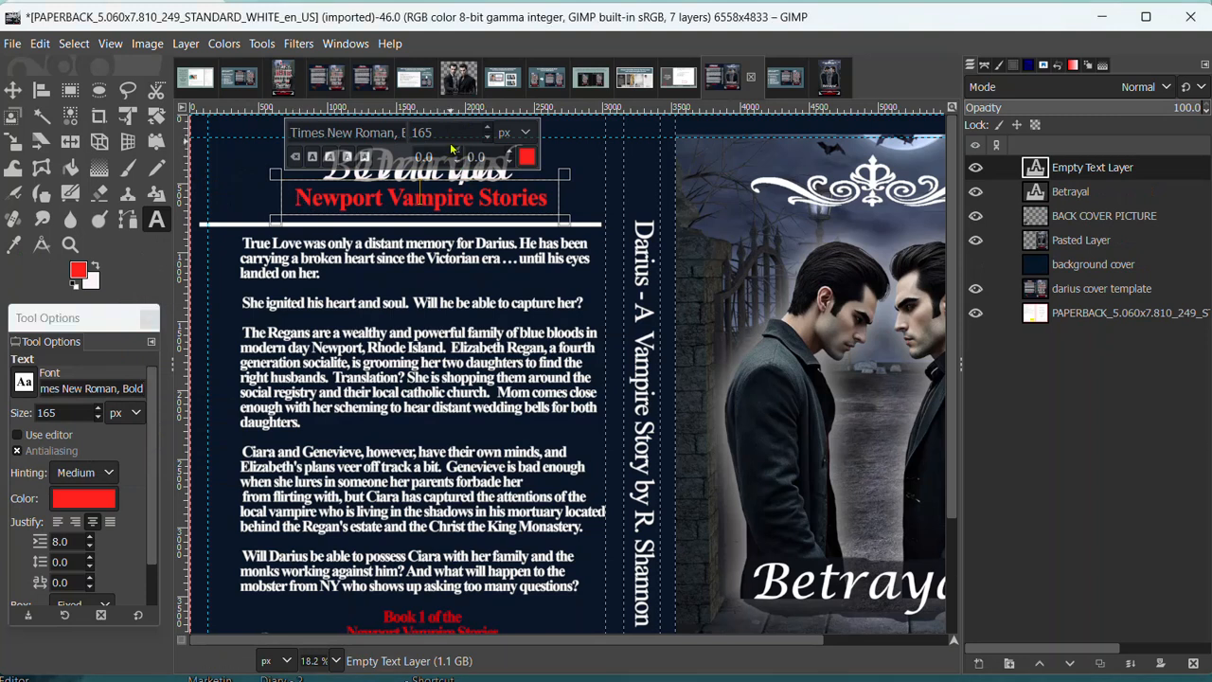
Step: Enter the red series text "Newport Vampire Stories" in the new text box on the back cover
{"action": "type", "text": "NEW"}
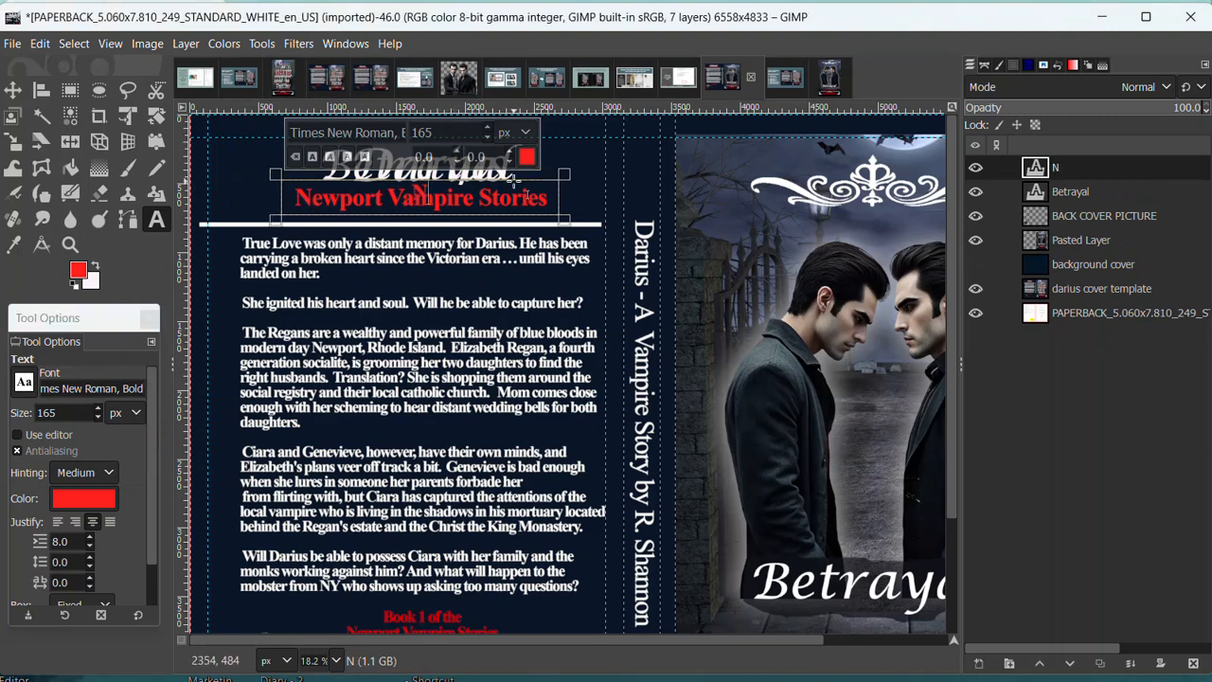
{"action": "key", "text": "BackSpace"}
{"action": "key", "text": "BackSpace"}
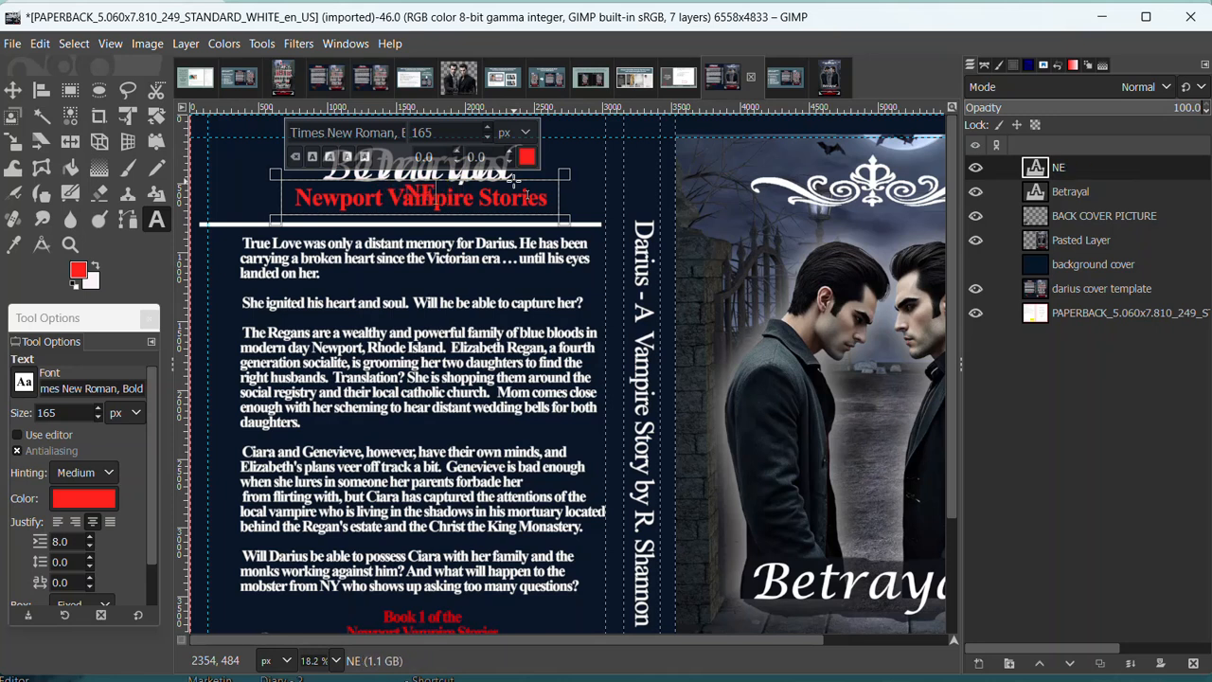
{"action": "type", "text": "ewport"}
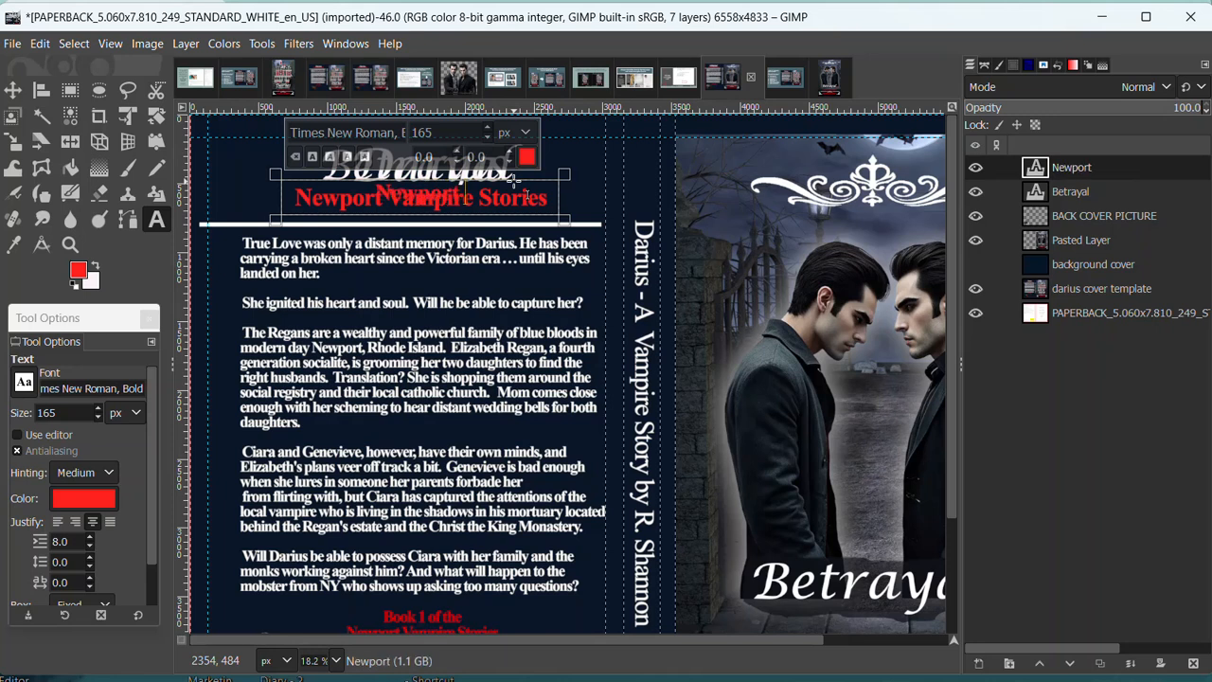
{"action": "type", "text": " Vampire Stori"}
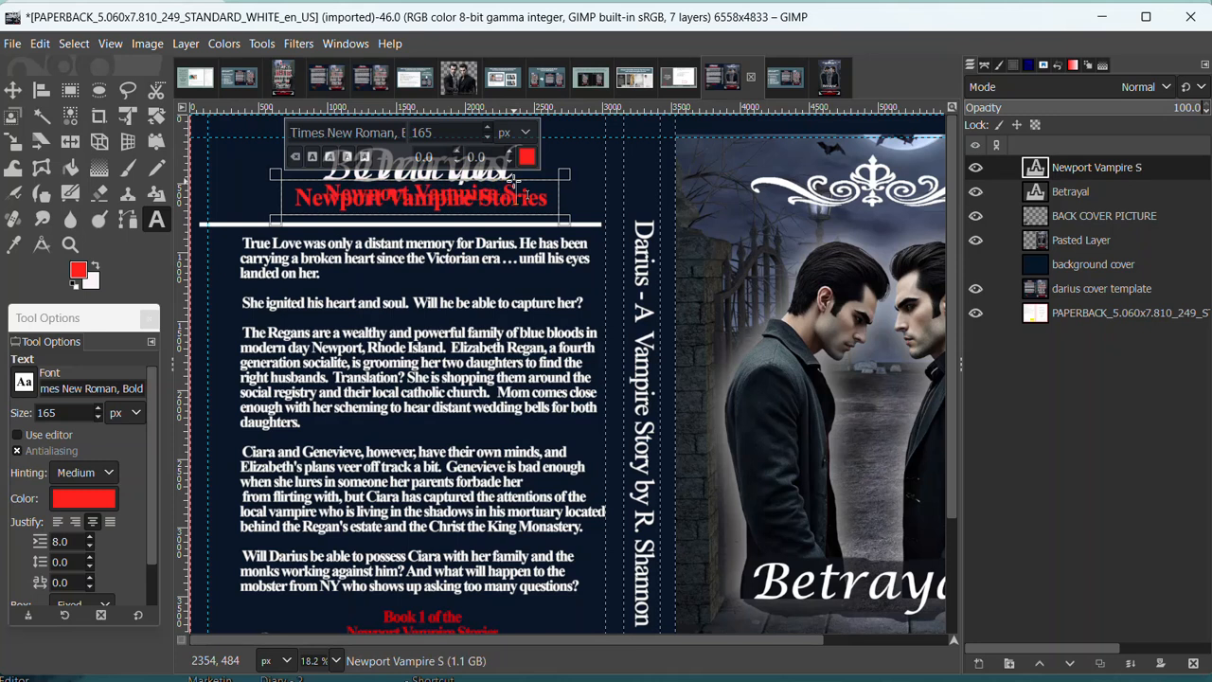
{"action": "type", "text": "es"}
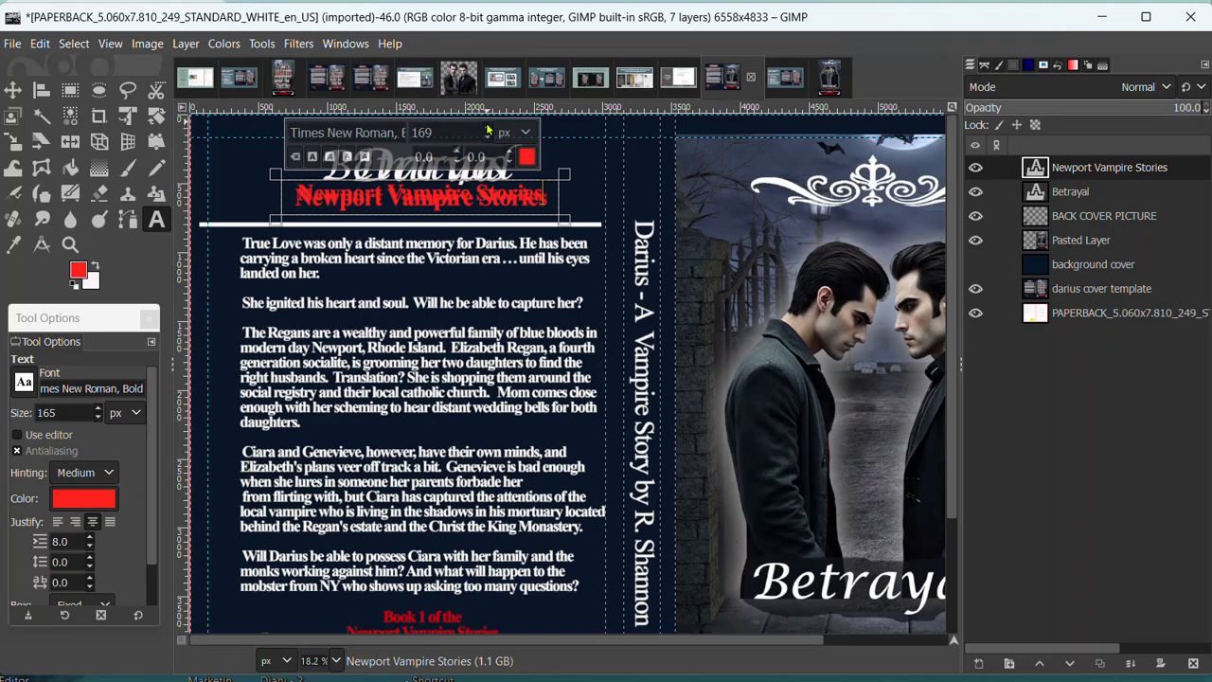
Step: Enlarge the whole Newport Vampire Stories text on the back cover to 168 px
{"action": "left_click", "coordinate": [488, 197]}
{"action": "key", "text": "ctrl+a"}
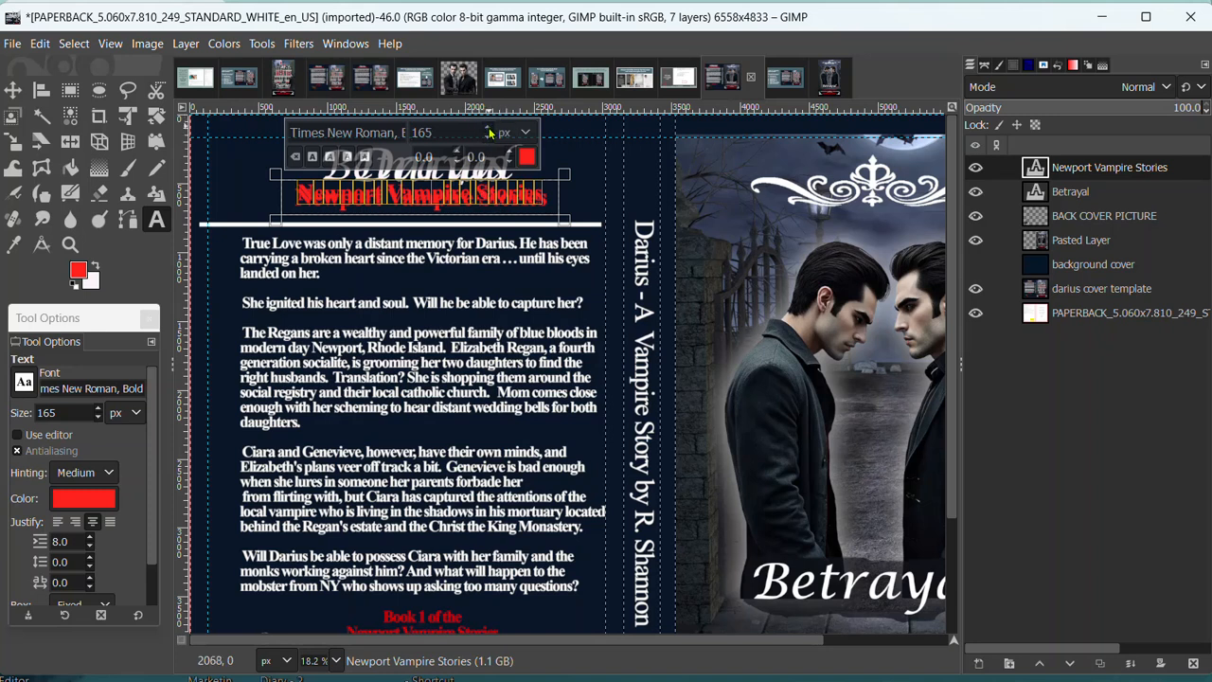
{"action": "left_click", "coordinate": [488, 130]}
{"action": "left_click", "coordinate": [489, 130]}
{"action": "left_click", "coordinate": [489, 130]}
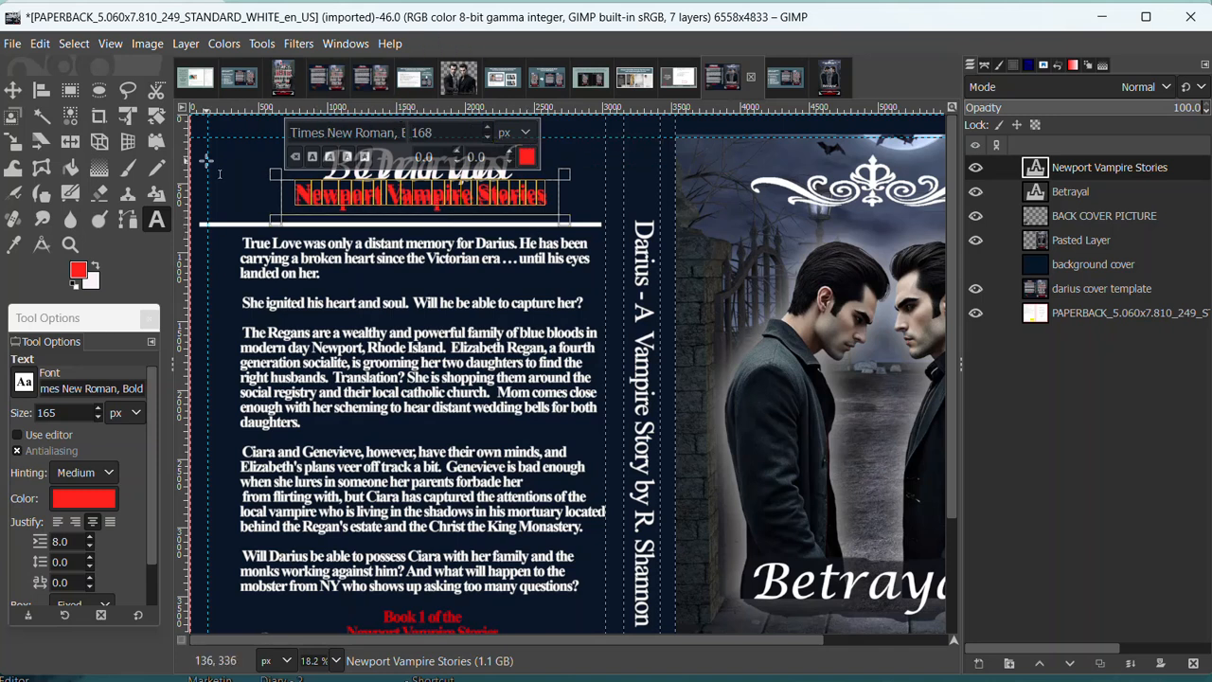
Step: Shift the Newport Vampire Stories text slightly left and down, with the Darius template layer hidden and the background cover layer shown
{"action": "left_click", "coordinate": [14, 91]}
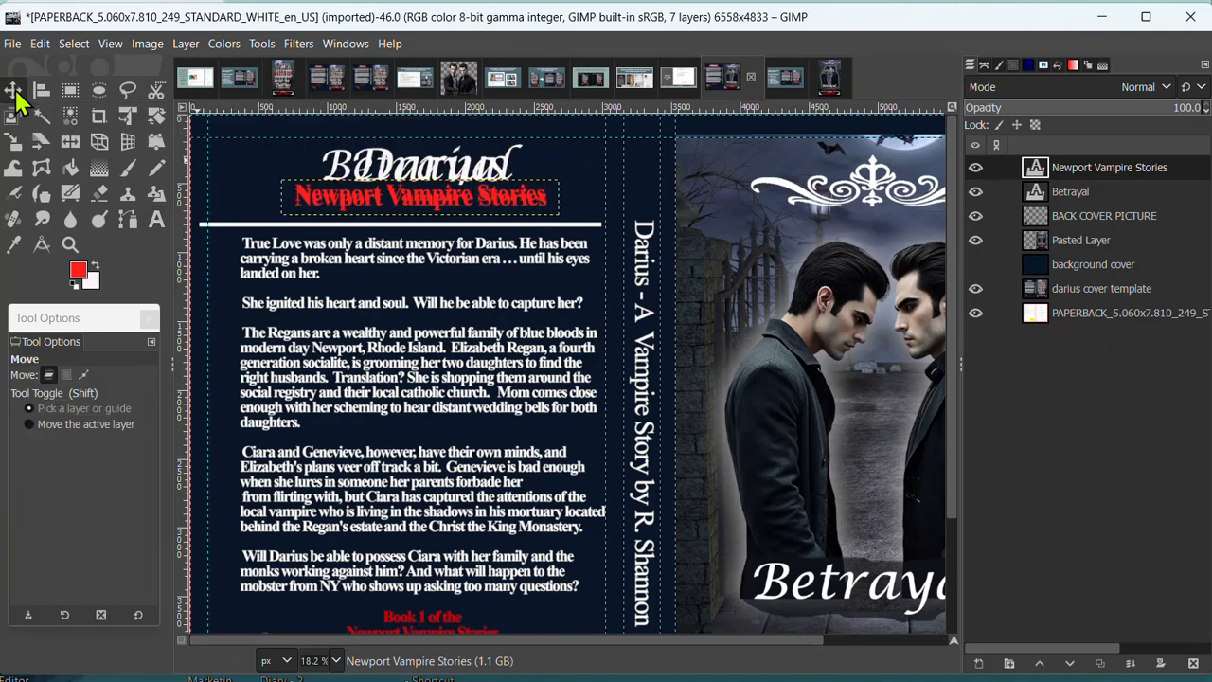
{"action": "left_click", "coordinate": [975, 288]}
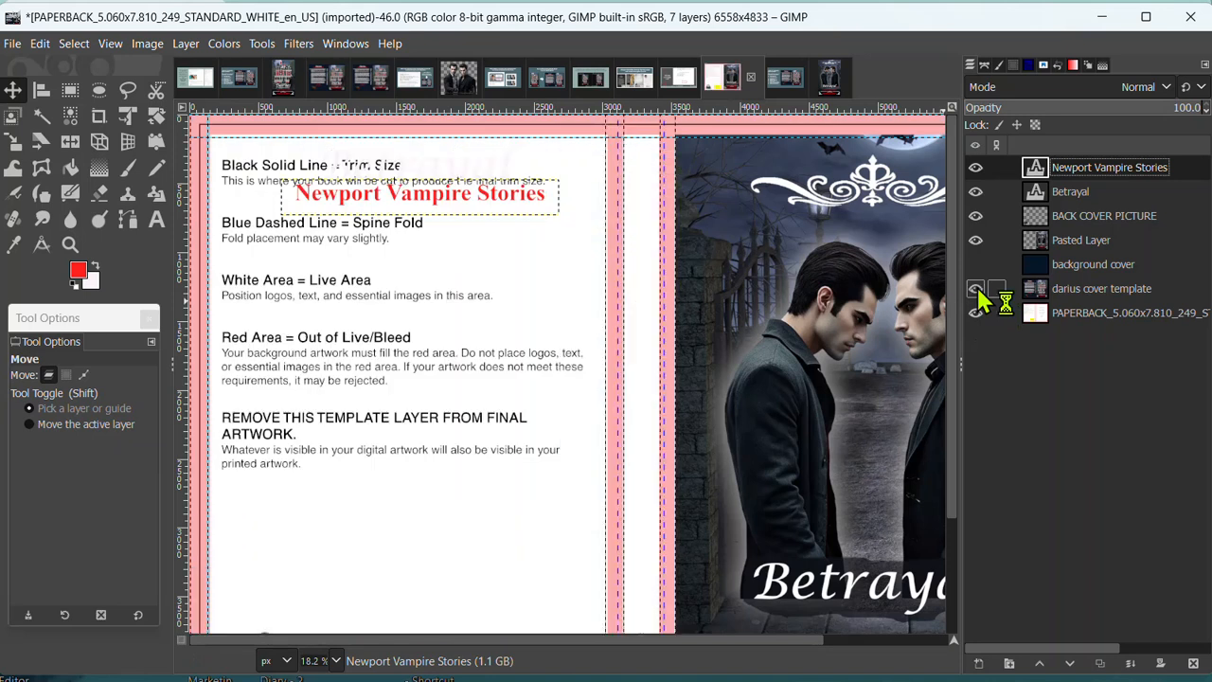
{"action": "left_click", "coordinate": [977, 266]}
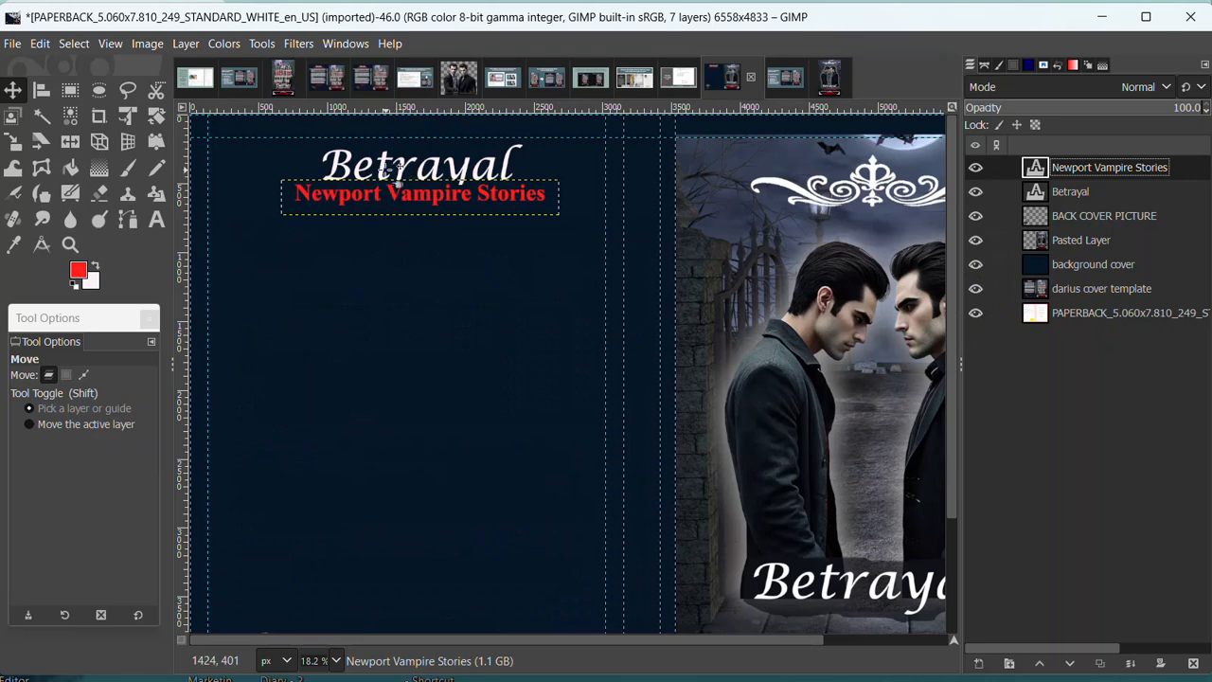
{"action": "left_click_drag", "start_coordinate": [408, 192], "coordinate": [402, 196]}
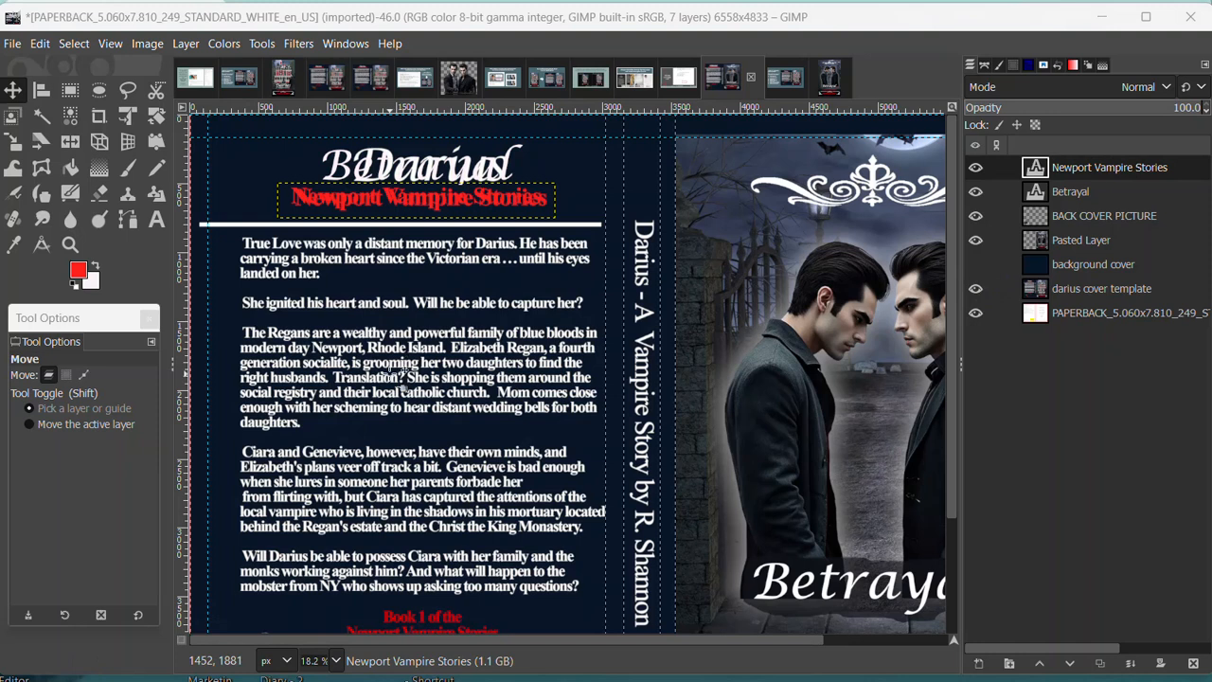
Step: Paste the copied book description into a new white 100 px Times New Roman Bold text box over the old back cover blurb
{"action": "scroll", "coordinate": [403, 378], "scroll_direction": "down", "scroll_amount": 1}
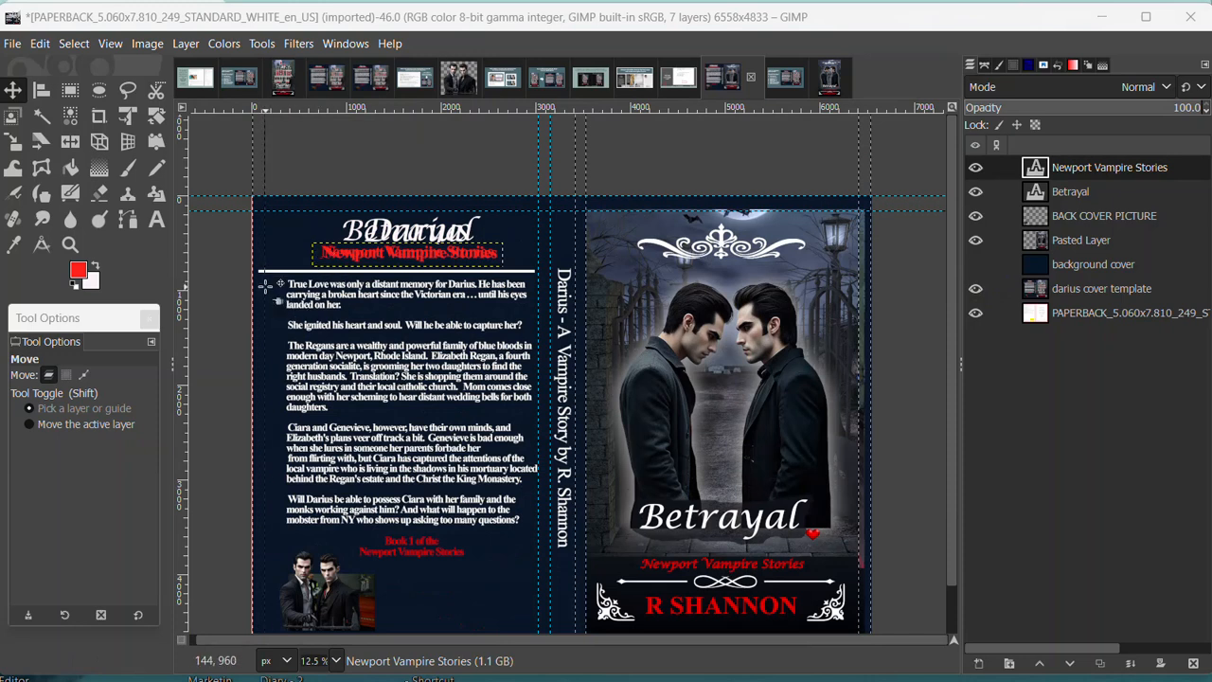
{"action": "left_click", "coordinate": [94, 268]}
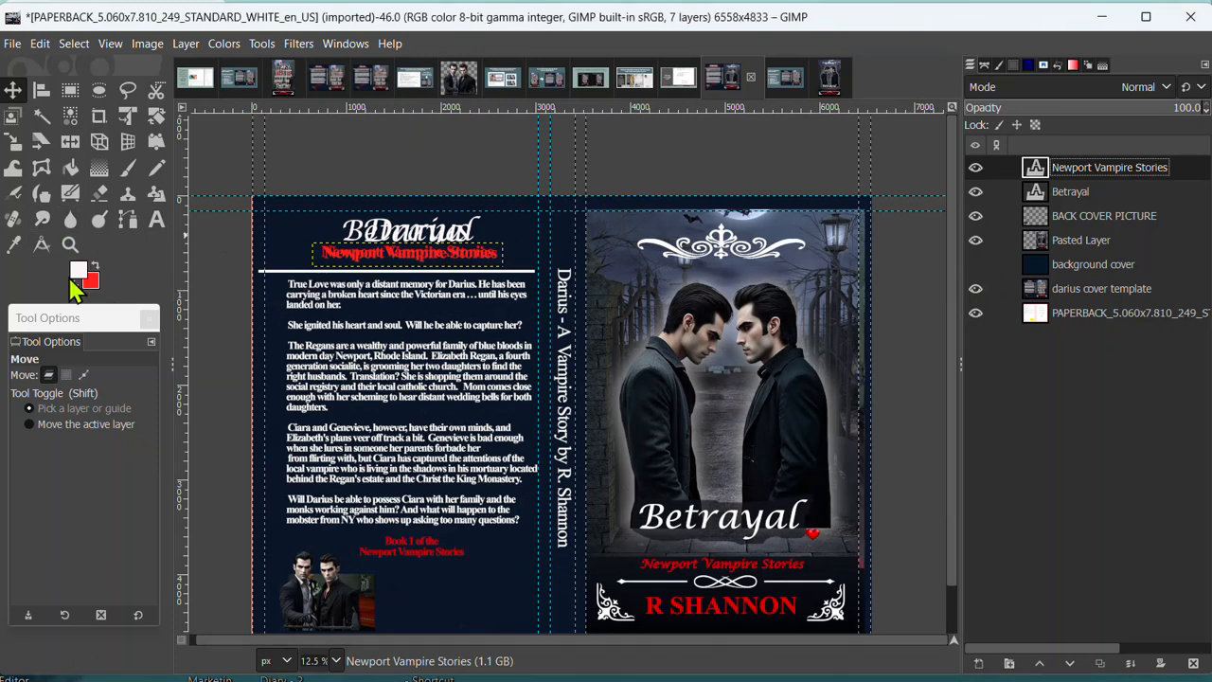
{"action": "left_click", "coordinate": [157, 219]}
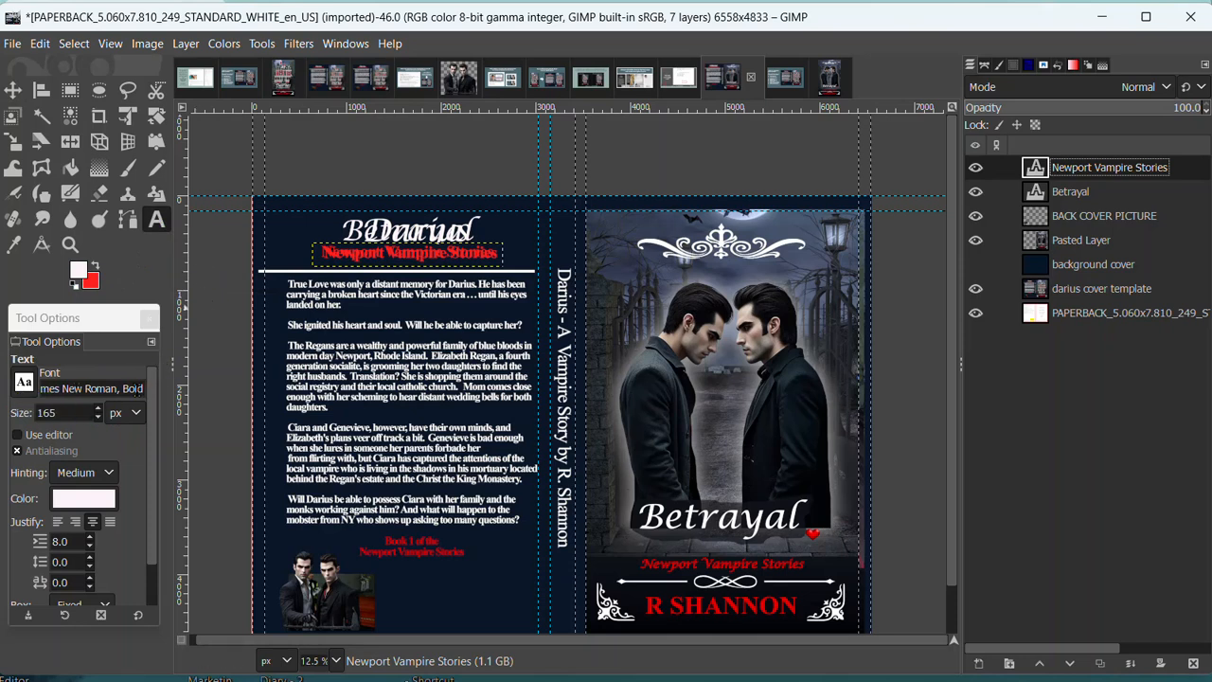
{"action": "left_click", "coordinate": [71, 412]}
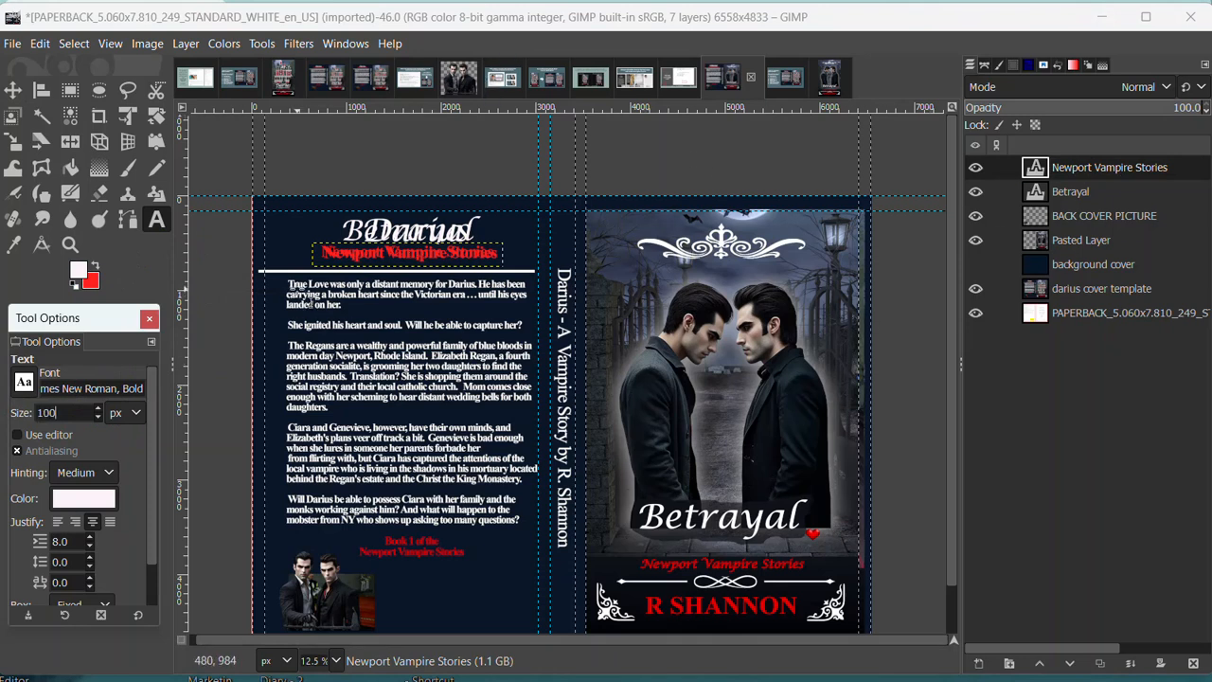
{"action": "left_click_drag", "start_coordinate": [279, 281], "coordinate": [543, 535]}
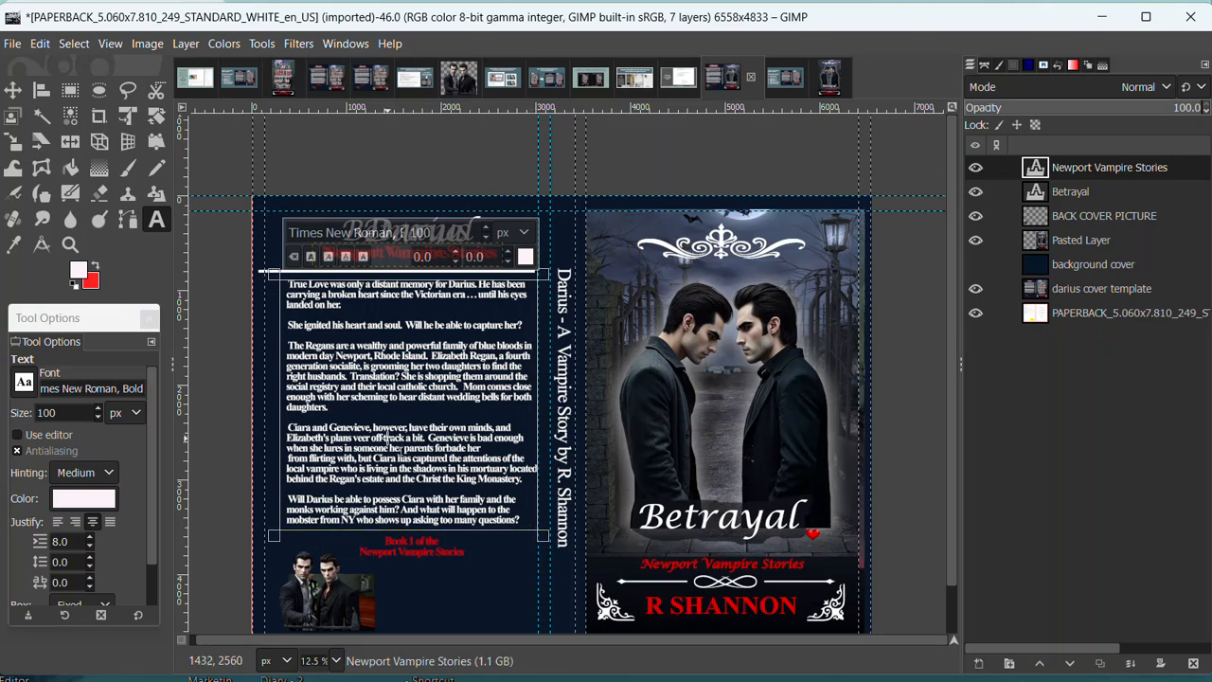
{"action": "key", "text": "ctrl+v"}
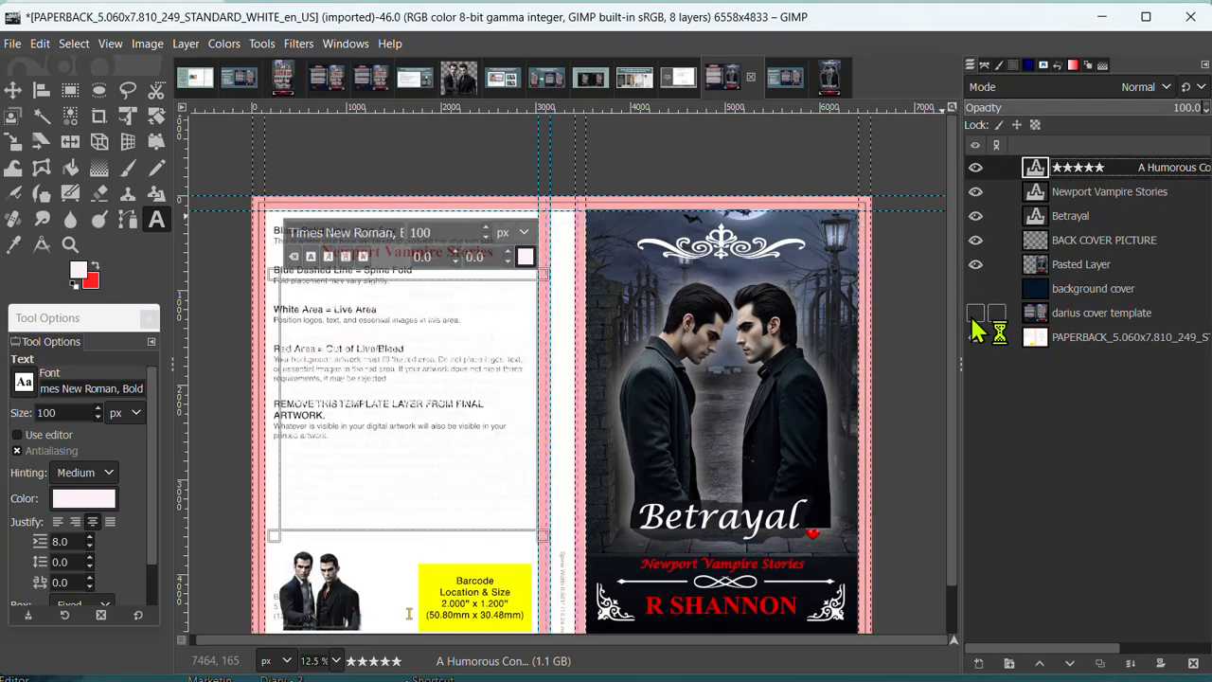
Step: Show the background cover layer and trim spaces and stars so "★★★ A Humorous Contemporary Vampire Story ★★★" fits on one line
{"action": "left_click", "coordinate": [975, 289]}
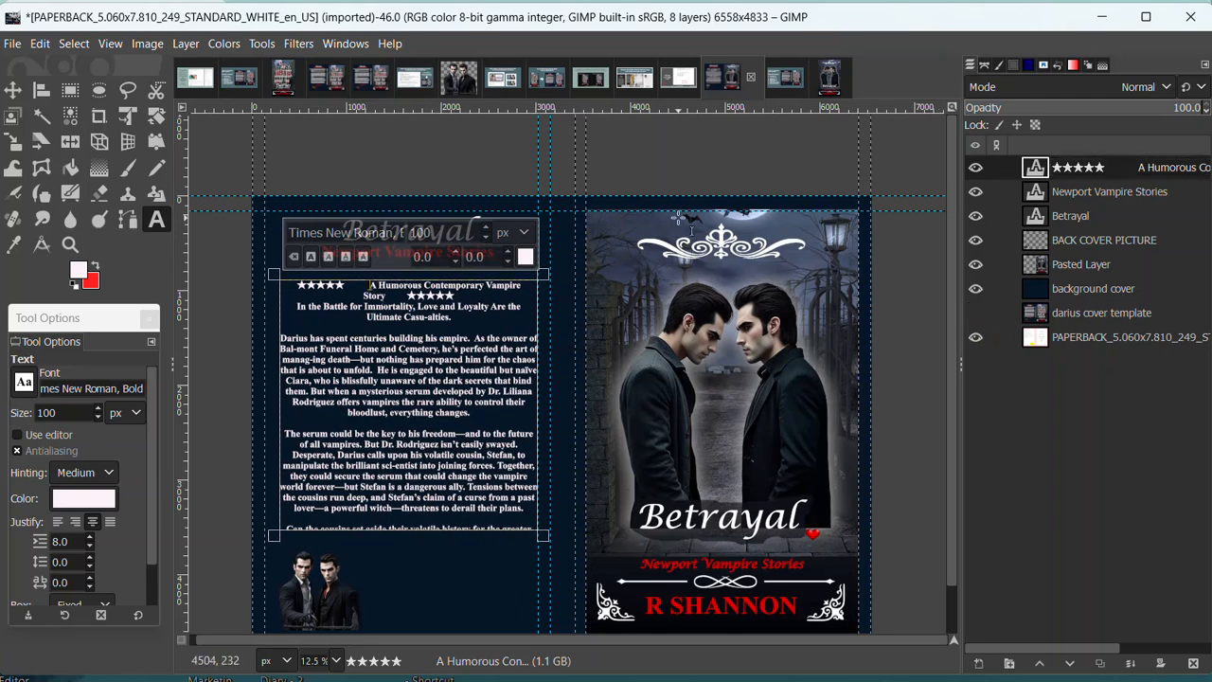
{"action": "key", "text": "BackSpace"}
{"action": "key", "text": "BackSpace"}
{"action": "key", "text": "BackSpace"}
{"action": "key", "text": "BackSpace"}
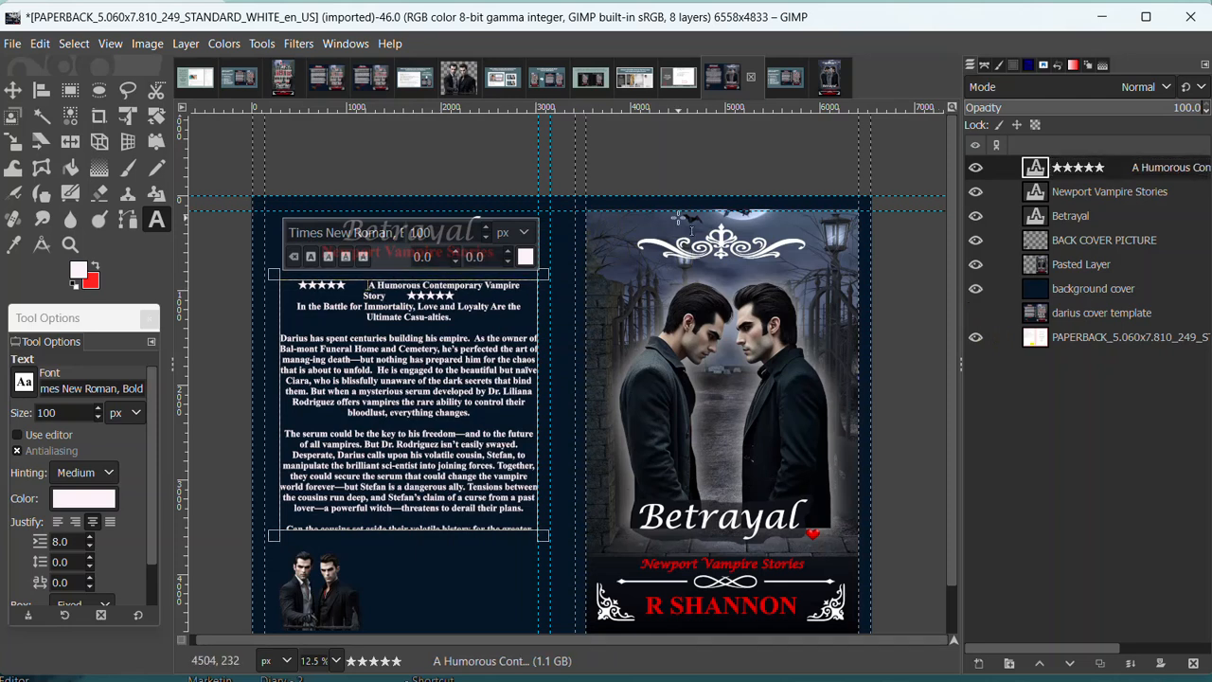
{"action": "key", "text": "BackSpace"}
{"action": "key", "text": "BackSpace"}
{"action": "key", "text": "BackSpace"}
{"action": "key", "text": "BackSpace"}
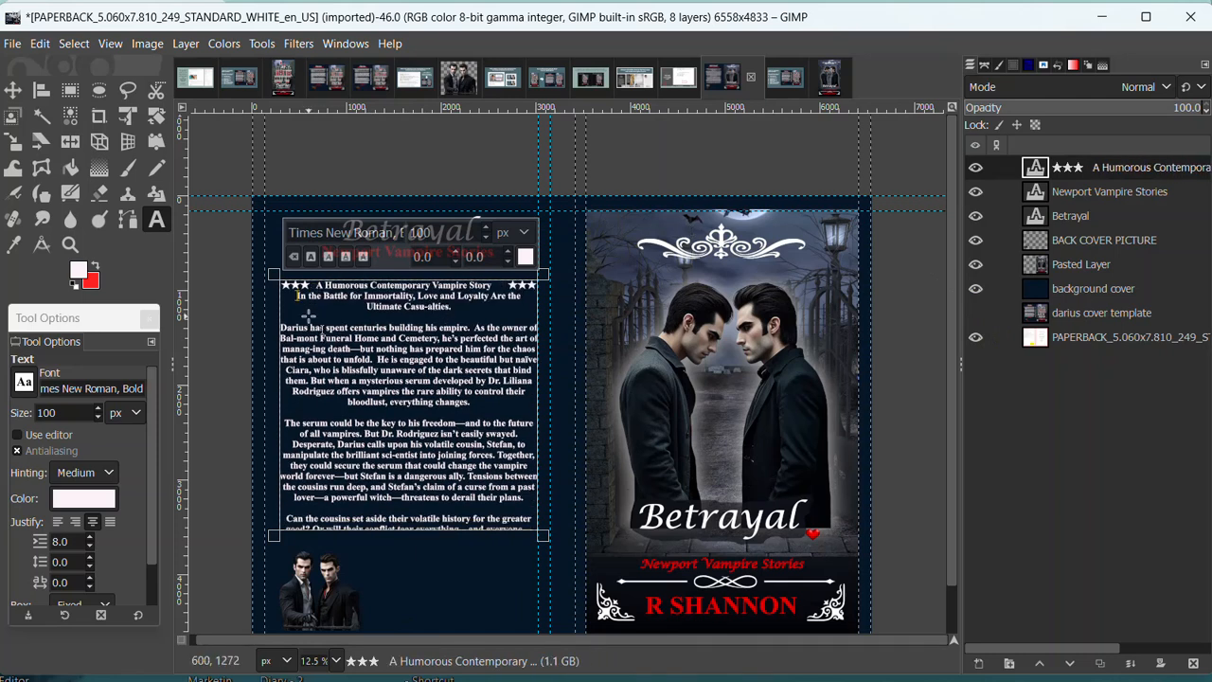
Step: Delete all the description text below the starred tagline in the back cover text box
{"action": "left_click_drag", "start_coordinate": [293, 296], "coordinate": [611, 543]}
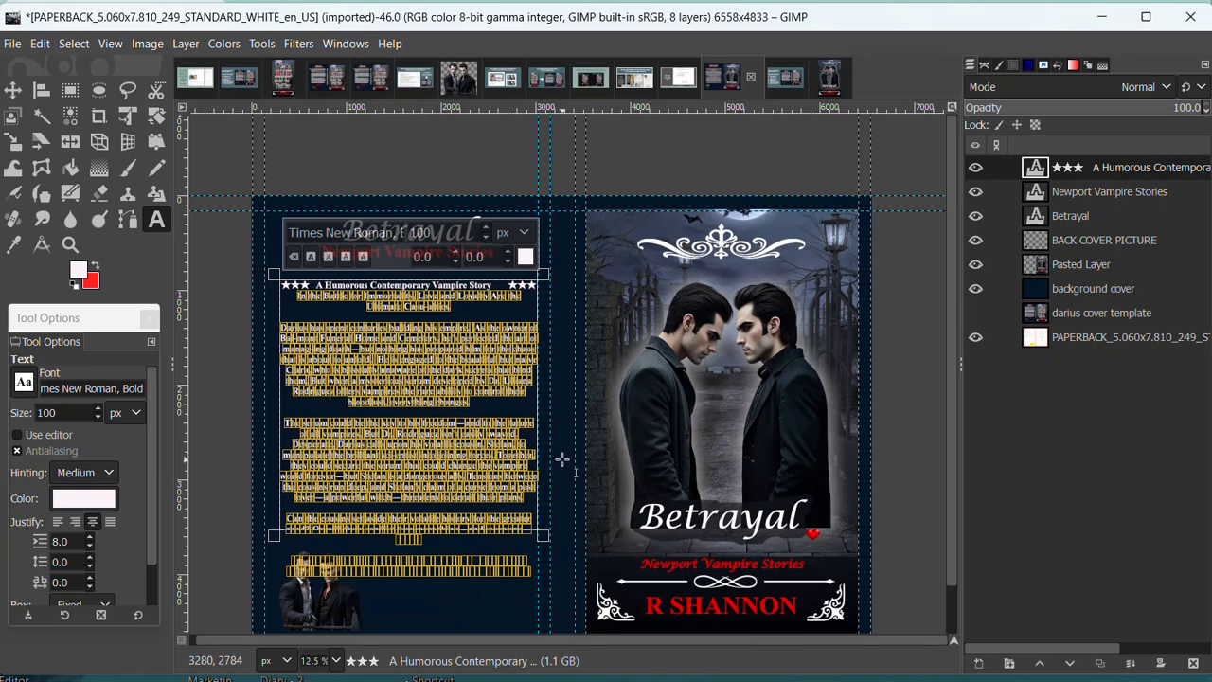
{"action": "key", "text": "Delete"}
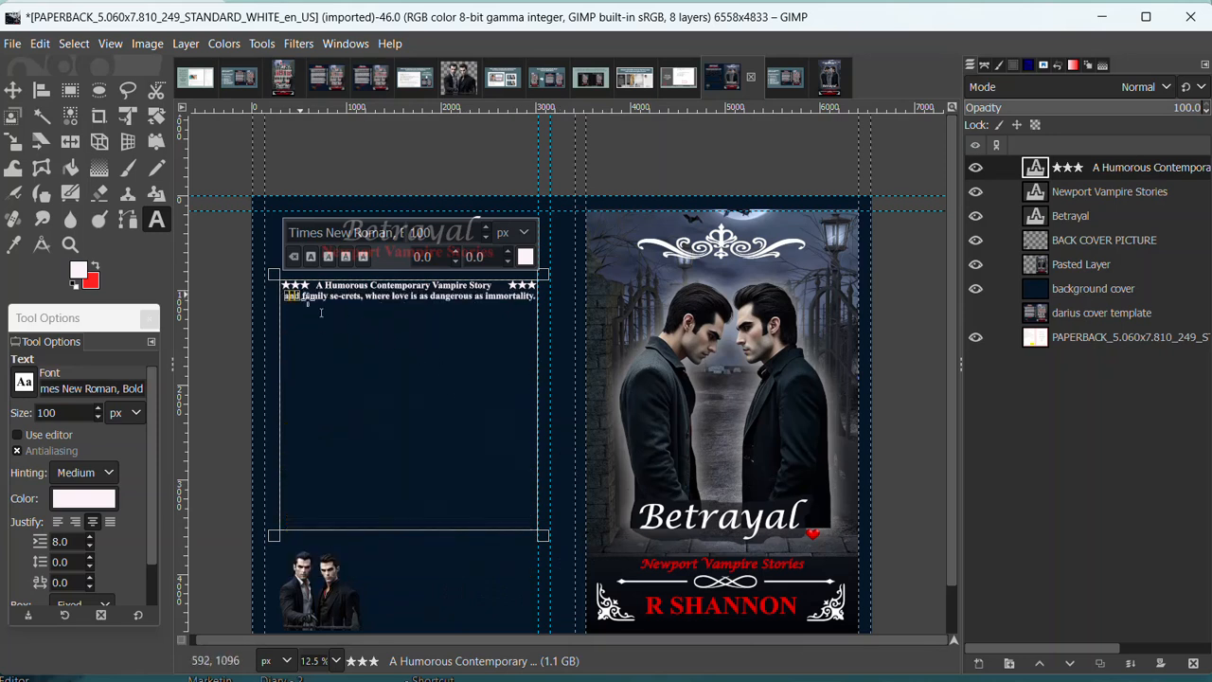
{"action": "left_click_drag", "start_coordinate": [287, 294], "coordinate": [636, 351]}
{"action": "key", "text": "Delete"}
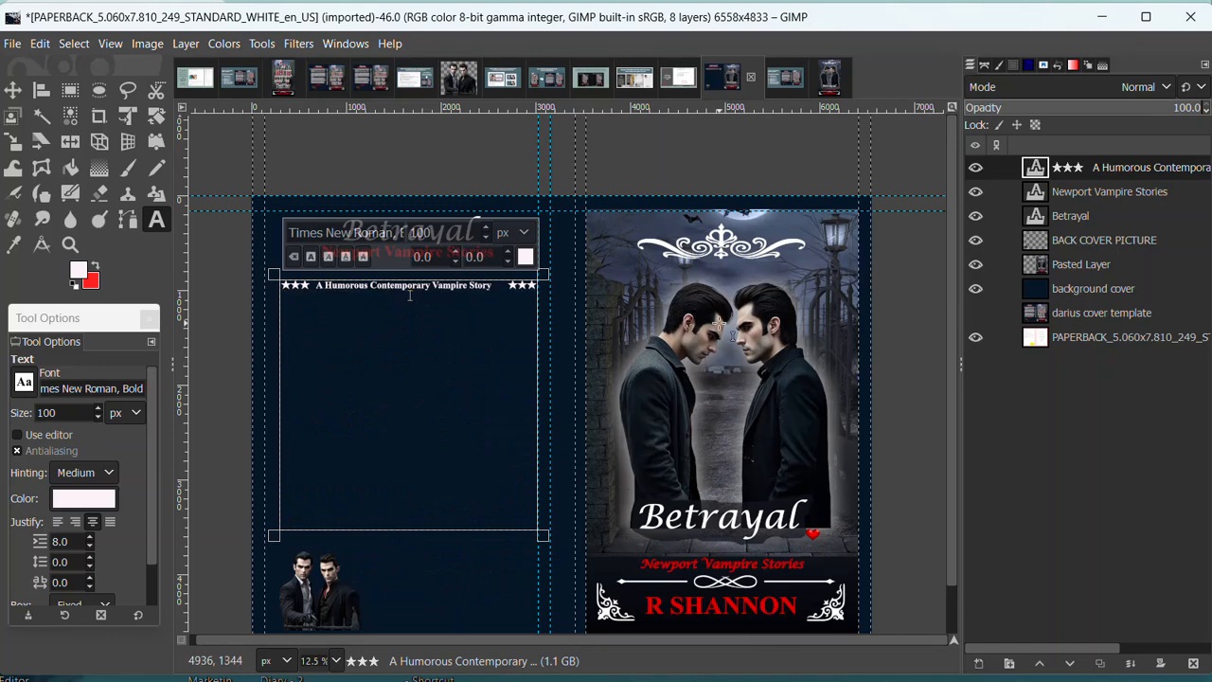
Step: Shrink the tagline's text box to the height of its single line and widen it to the back cover's left guide
{"action": "left_click_drag", "start_coordinate": [436, 523], "coordinate": [417, 307]}
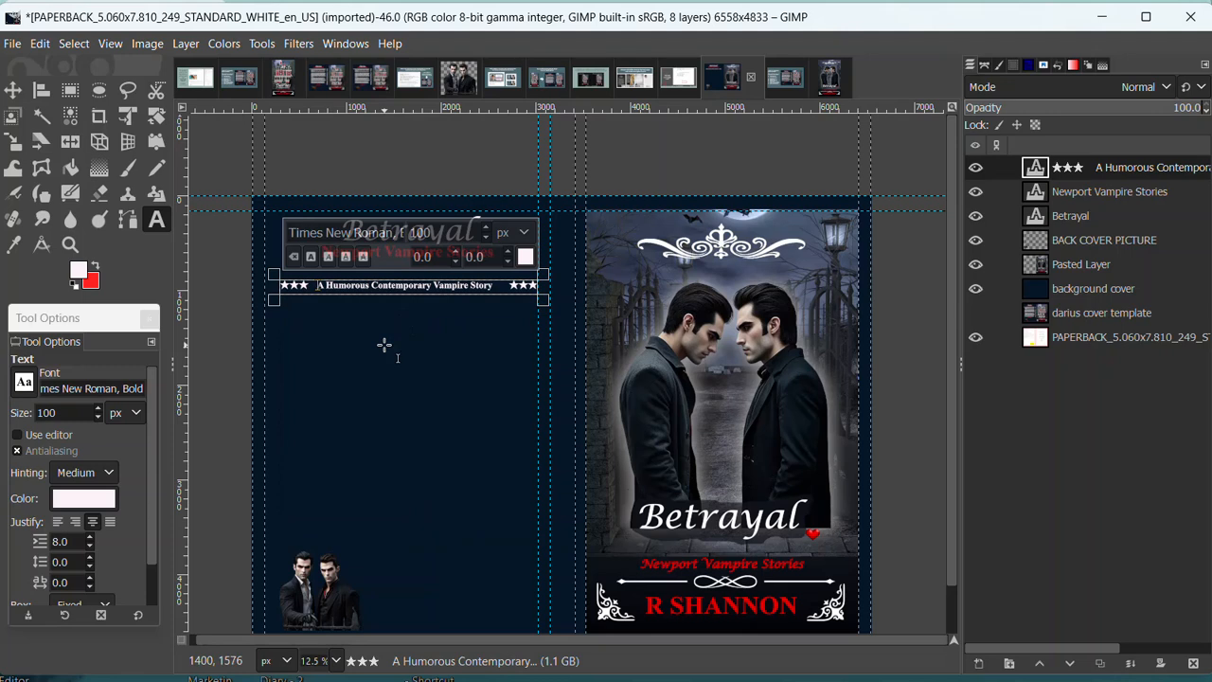
{"action": "left_click_drag", "start_coordinate": [282, 290], "coordinate": [265, 289]}
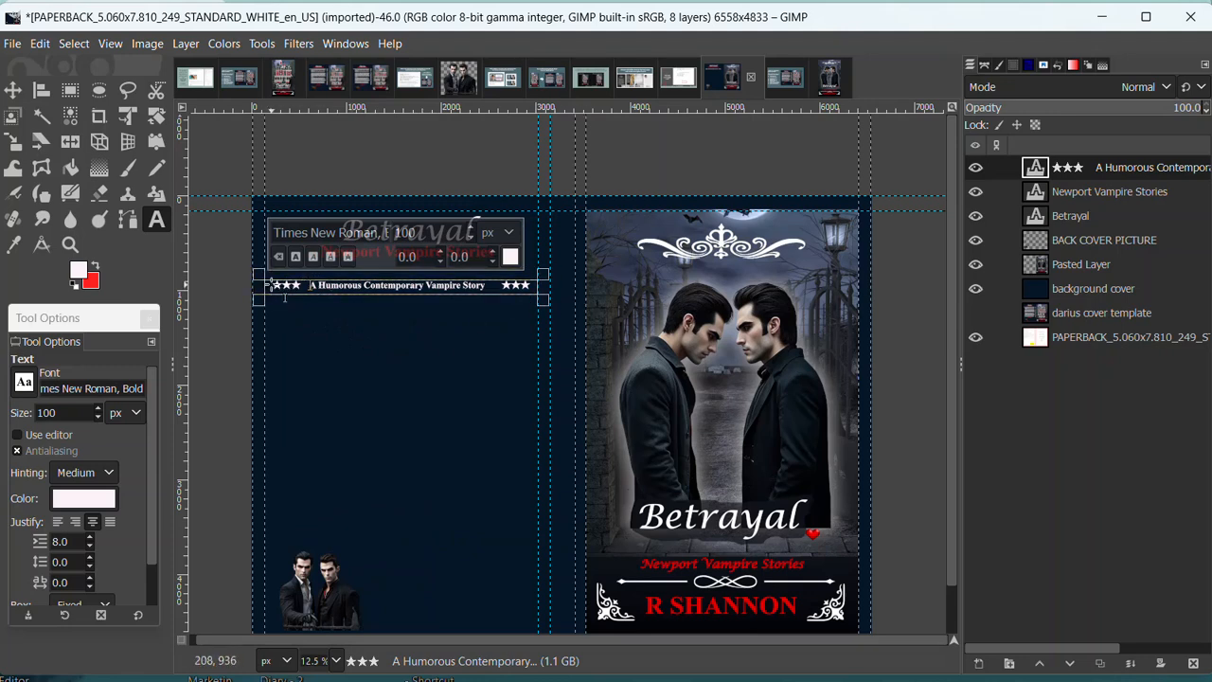
{"action": "left_click", "coordinate": [434, 373]}
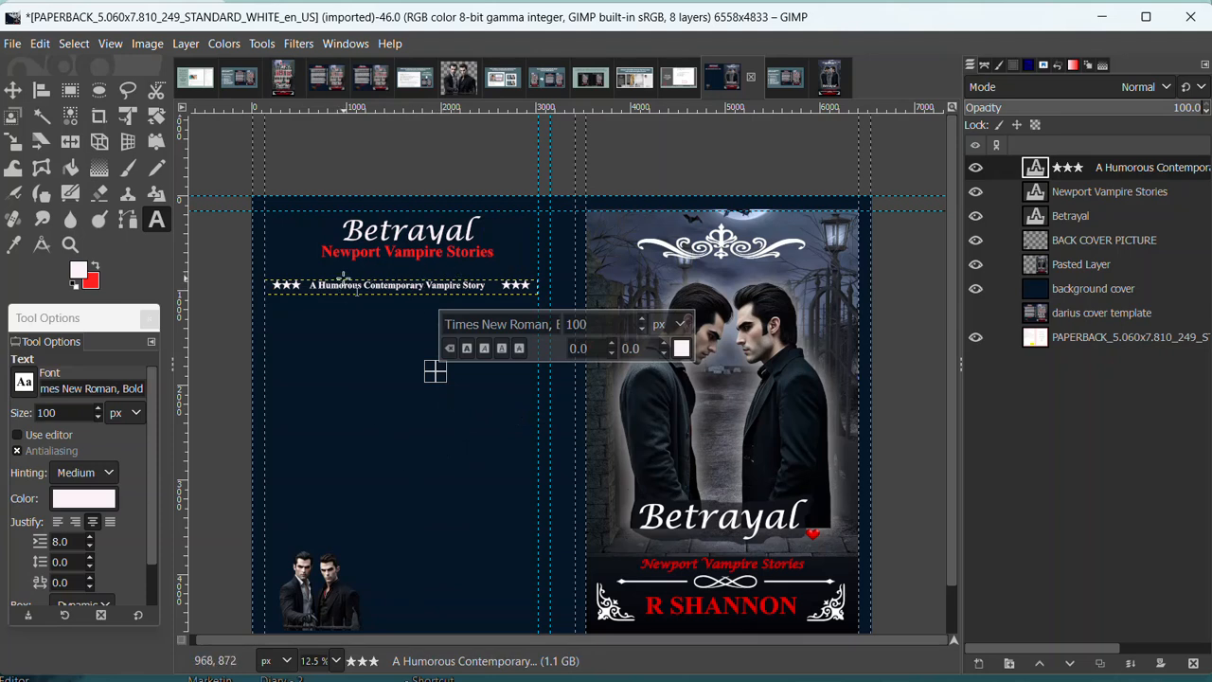
Step: Try to shift the starred tagline slightly on the back cover, and undo the move
{"action": "left_click", "coordinate": [13, 90]}
{"action": "left_click_drag", "start_coordinate": [356, 291], "coordinate": [348, 295]}
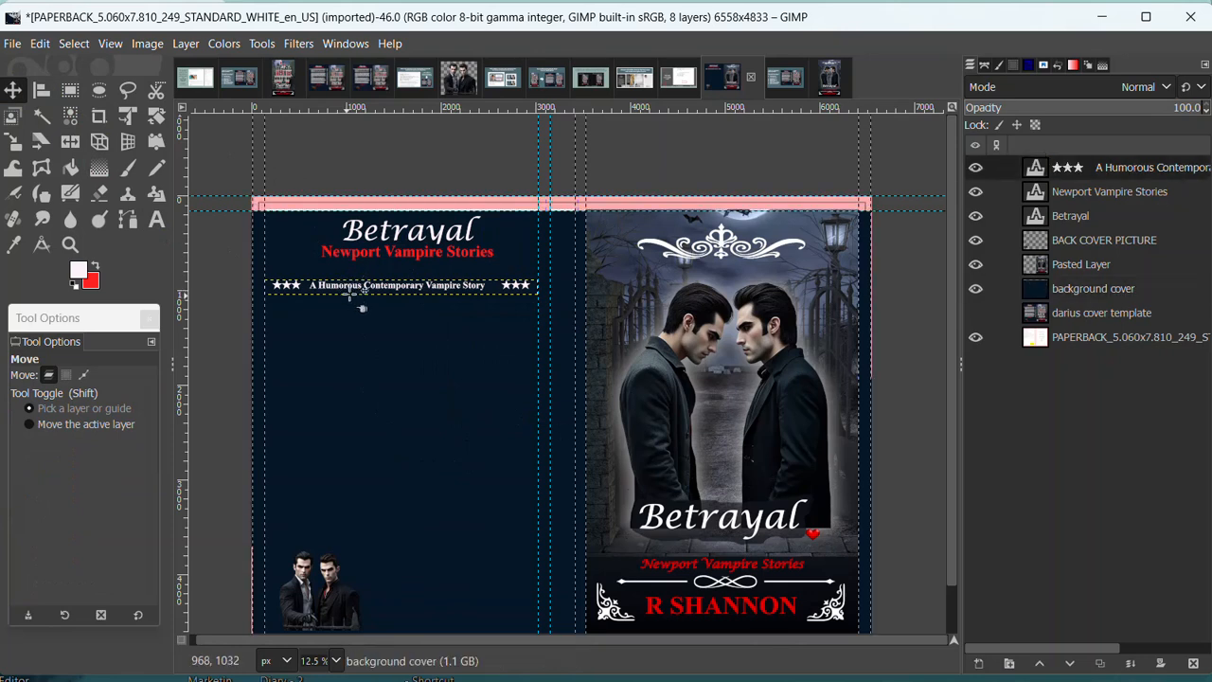
{"action": "key", "text": "ctrl+z"}
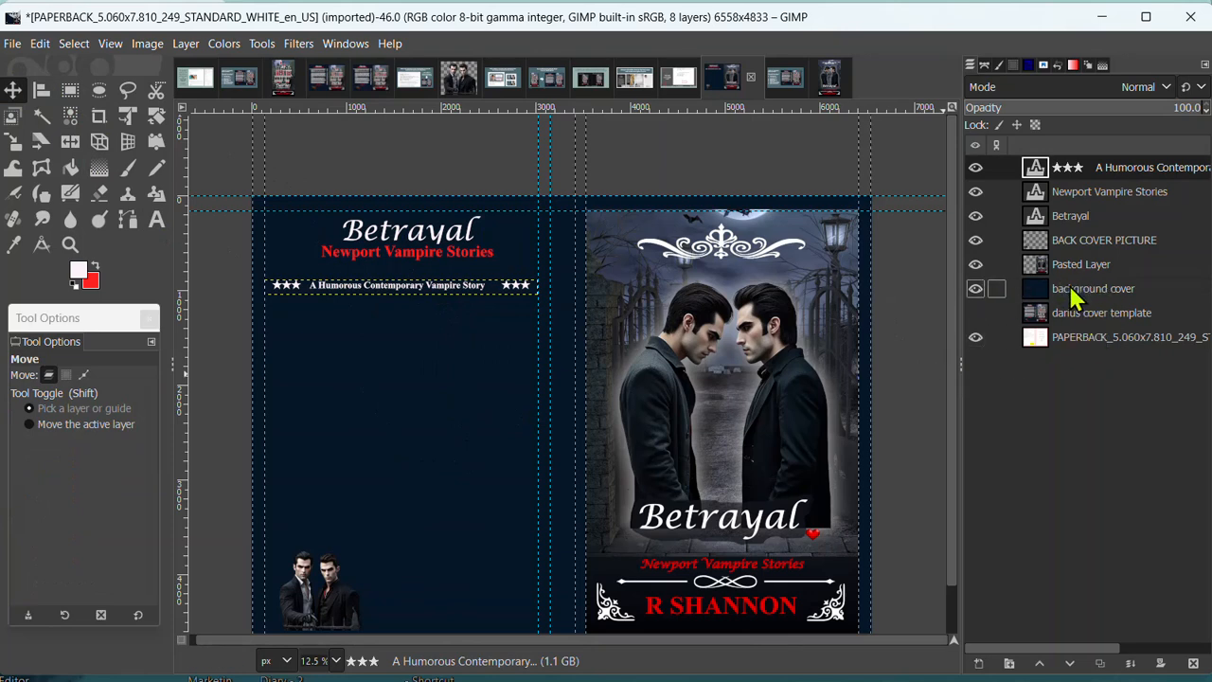
Step: Lock the position of the background cover layer
{"action": "left_click", "coordinate": [1064, 292]}
{"action": "left_click", "coordinate": [1014, 127]}
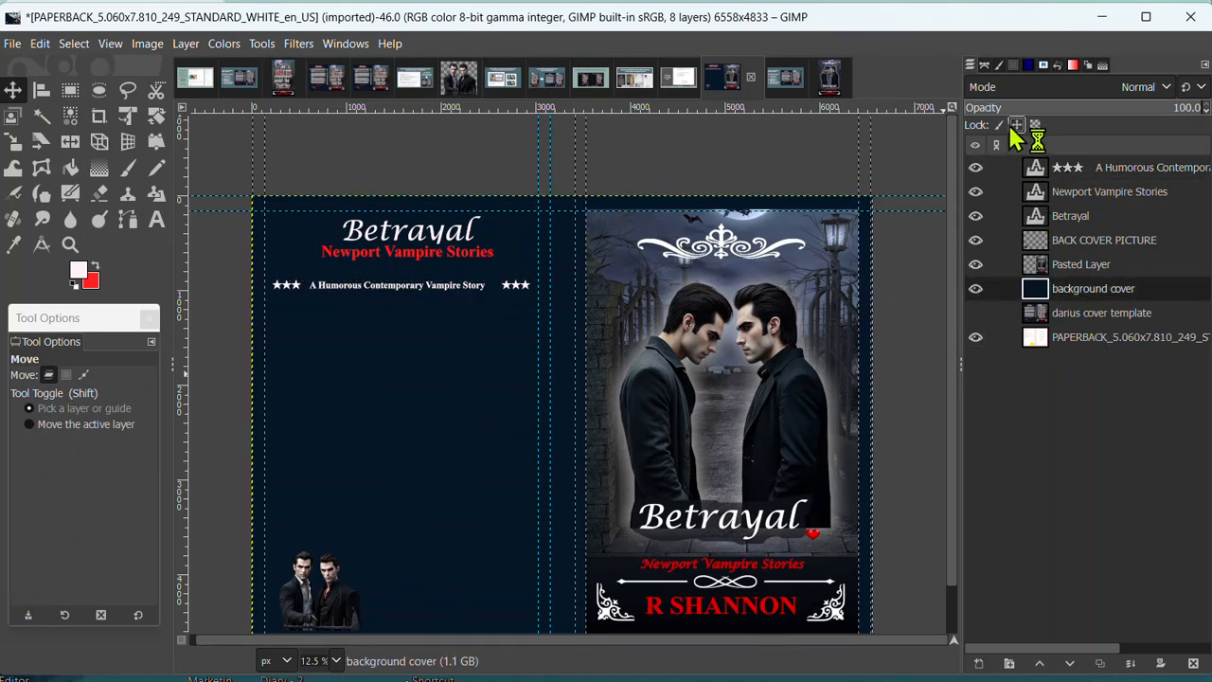
Step: Select the starred tagline layer and shift the tagline slightly down below the series title on the back cover
{"action": "left_click", "coordinate": [317, 299]}
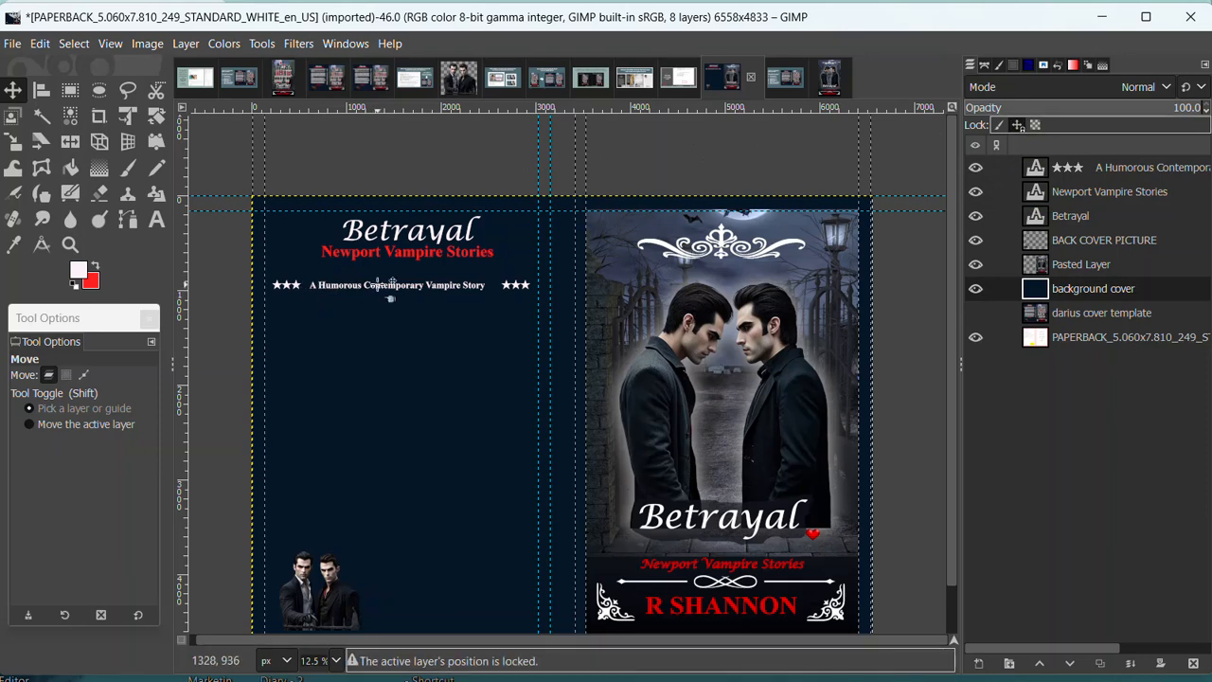
{"action": "left_click", "coordinate": [1162, 170]}
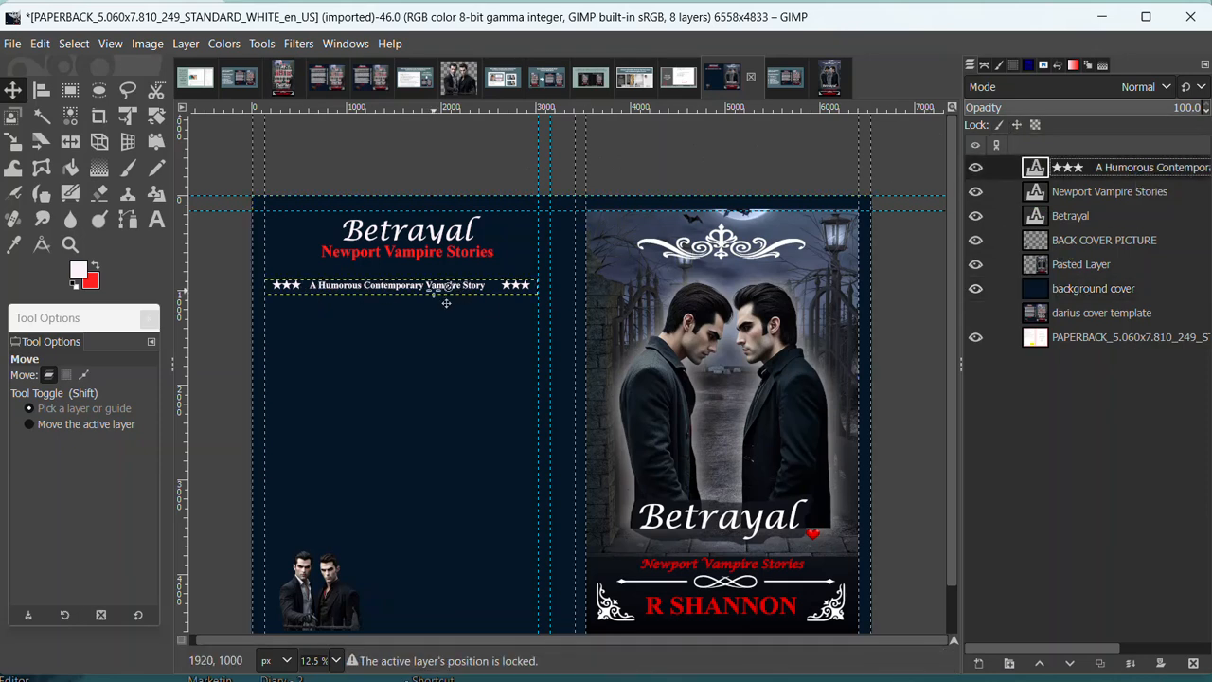
{"action": "mouse_move", "coordinate": [417, 295]}
{"action": "left_mouse_down"}
{"action": "mouse_move", "coordinate": [424, 306]}
{"action": "mouse_move", "coordinate": [411, 294]}
{"action": "left_mouse_up"}
Step: Switch to the blurbs document in Word and copy the description from "Darius has spent centuries" through "as dangerous as immortality."
{"action": "mouse_move", "coordinate": [477, 680]}
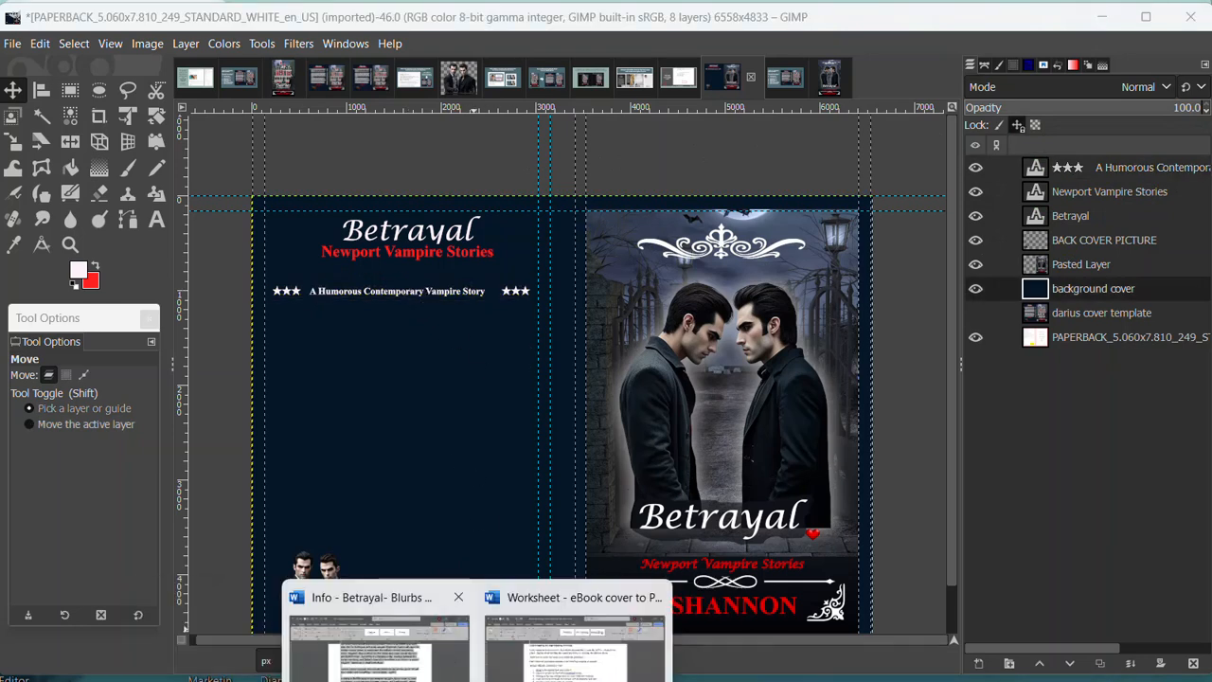
{"action": "left_click", "coordinate": [378, 644]}
{"action": "scroll", "coordinate": [663, 384], "scroll_direction": "up", "scroll_amount": 7}
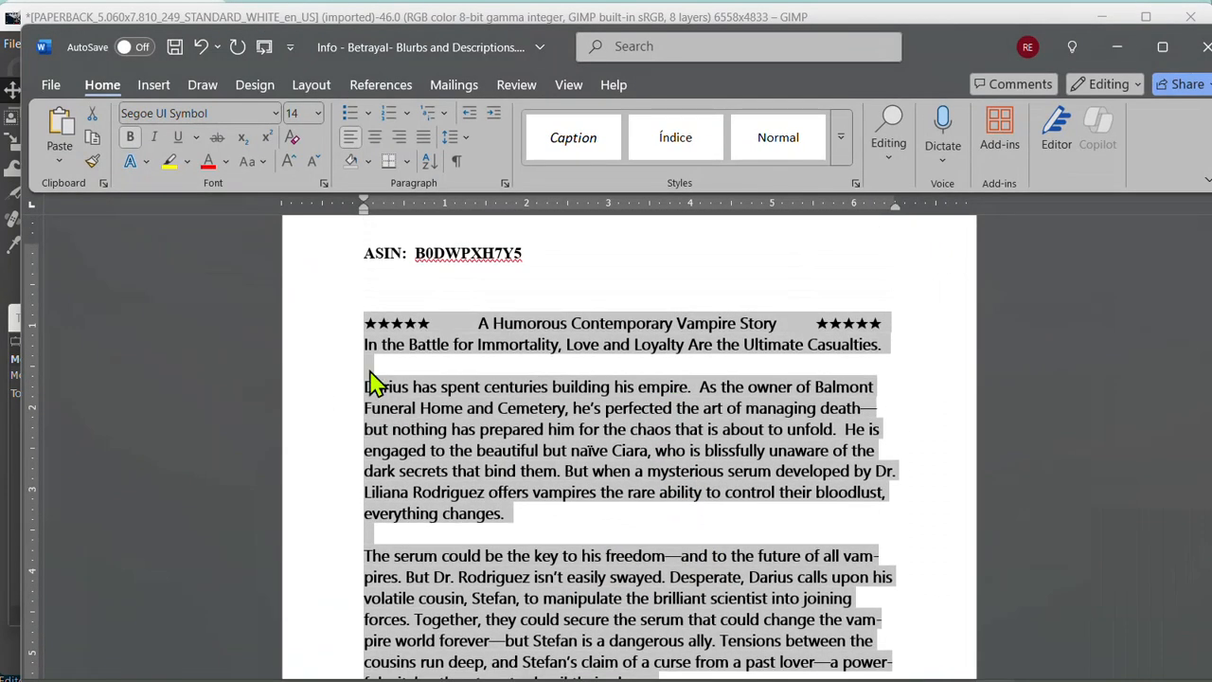
{"action": "left_click", "coordinate": [369, 393]}
{"action": "scroll", "coordinate": [549, 482], "scroll_direction": "down", "scroll_amount": 5}
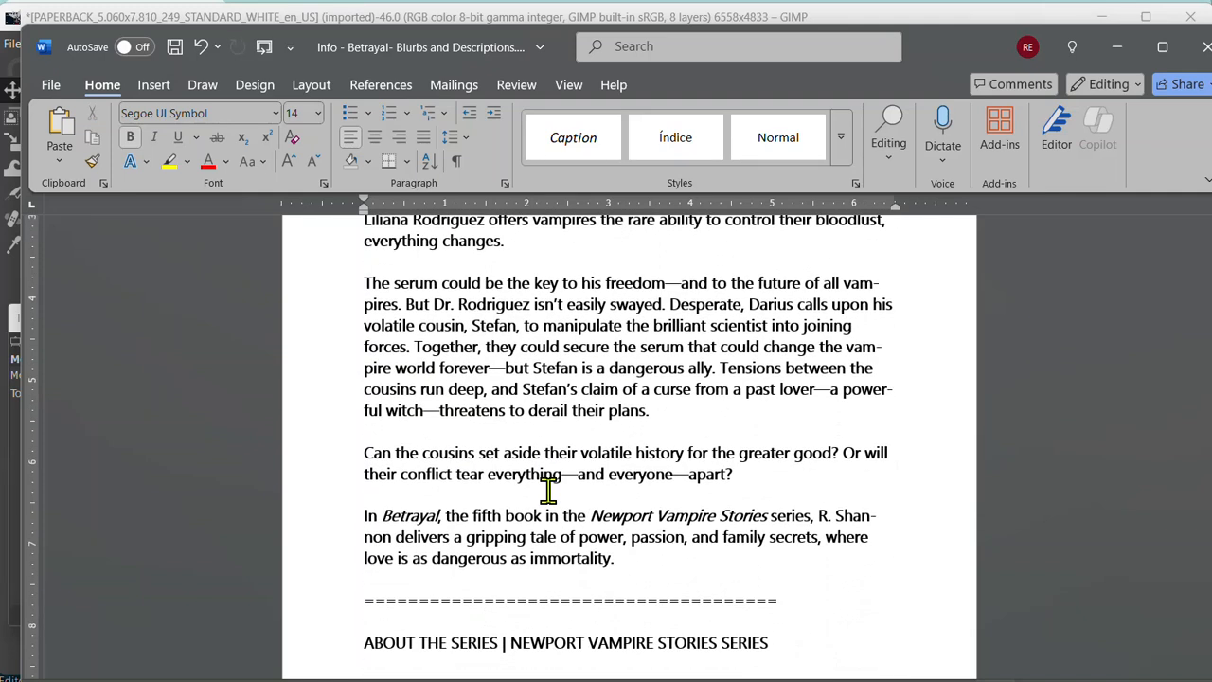
{"action": "left_click", "coordinate": [624, 490], "text": "shift"}
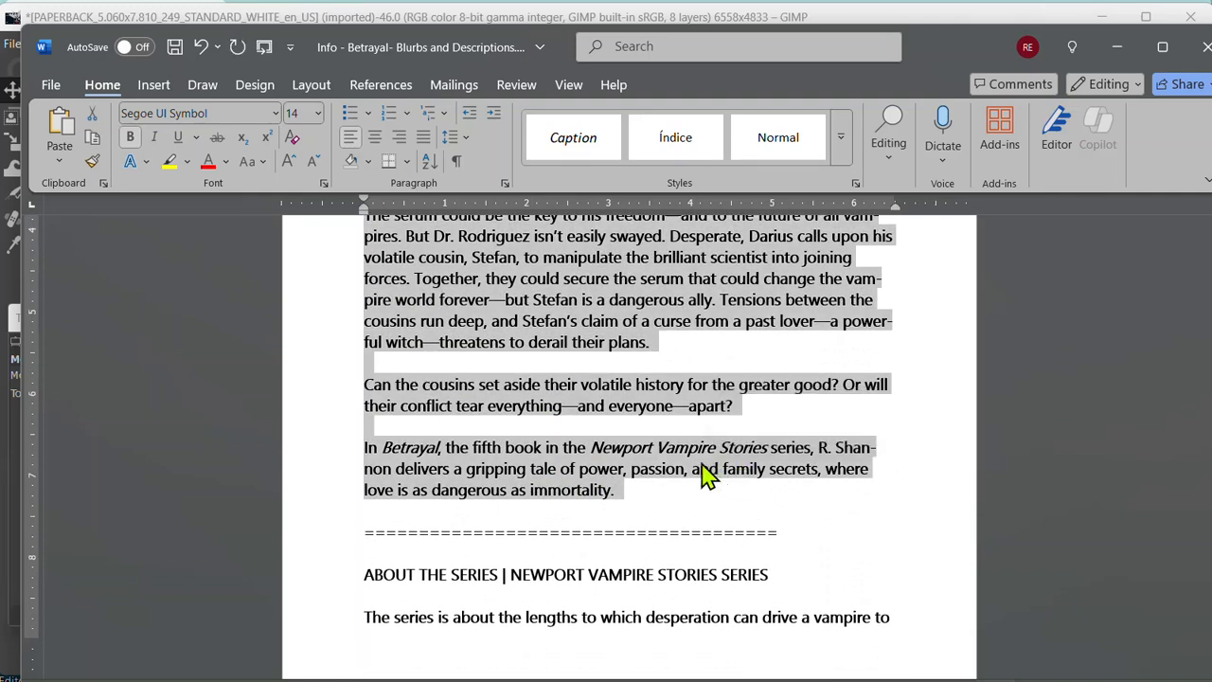
{"action": "left_click", "coordinate": [1116, 47]}
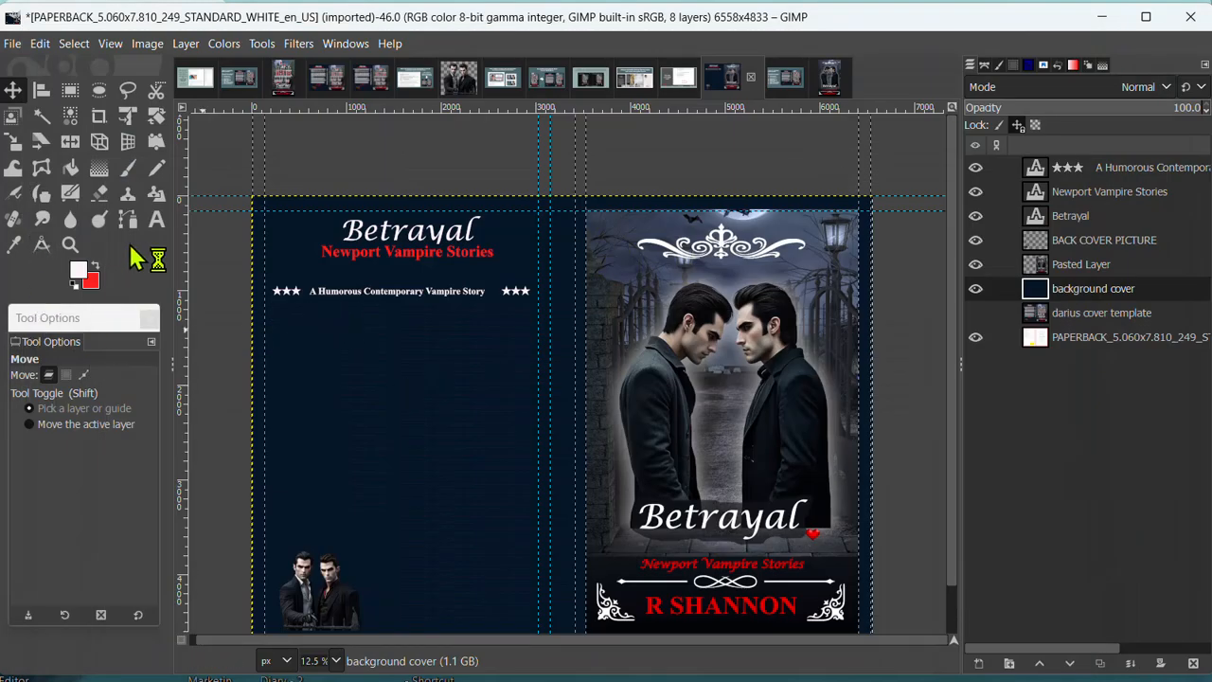
Step: Create a 50 px Times New Roman Bold text box between the tagline and the back cover picture, and paste the description into it
{"action": "left_click", "coordinate": [156, 219]}
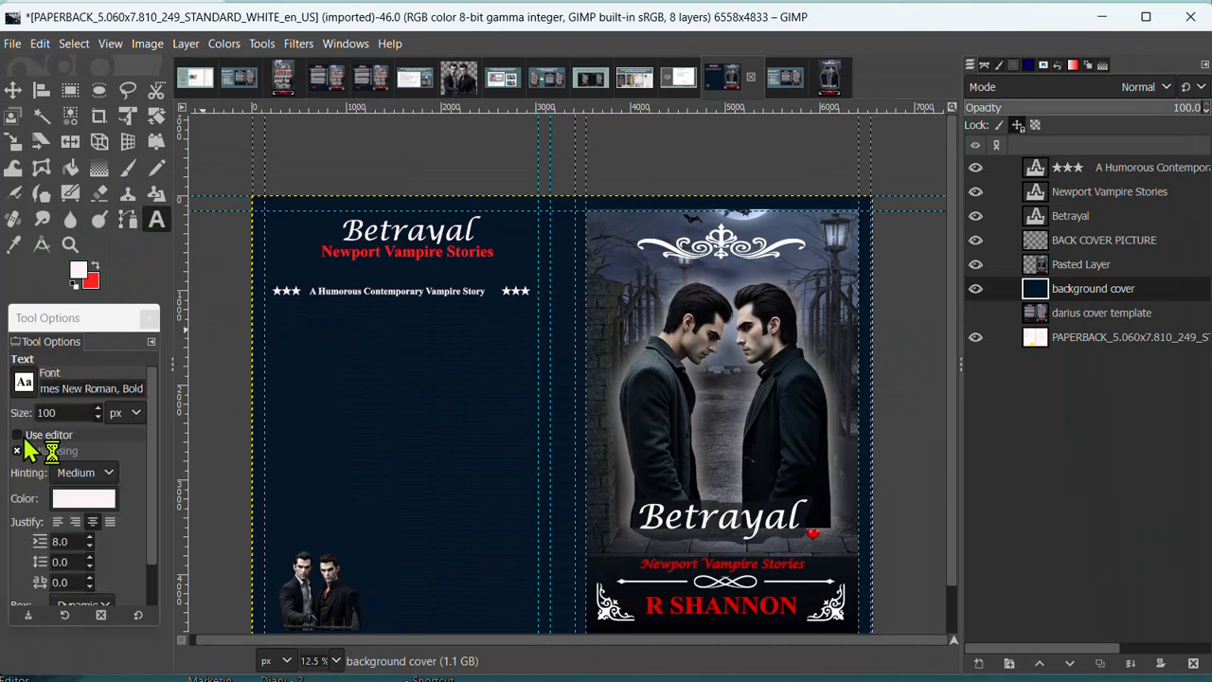
{"action": "double_click", "coordinate": [42, 412]}
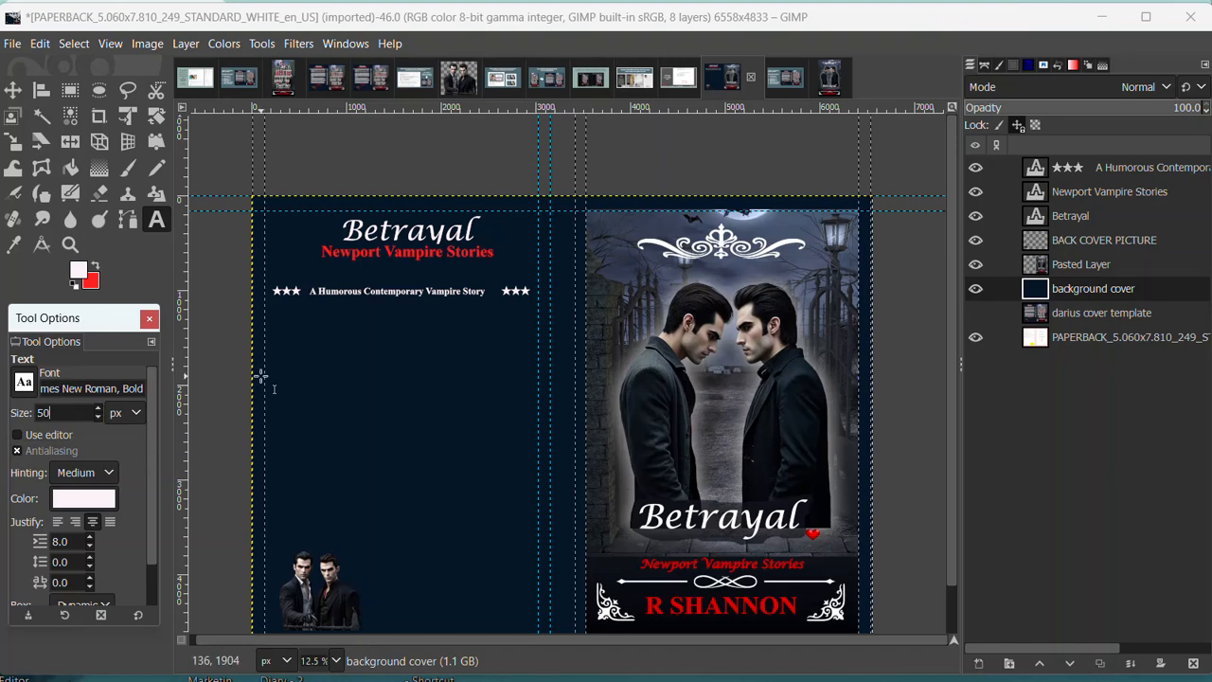
{"action": "left_click_drag", "start_coordinate": [277, 305], "coordinate": [528, 508]}
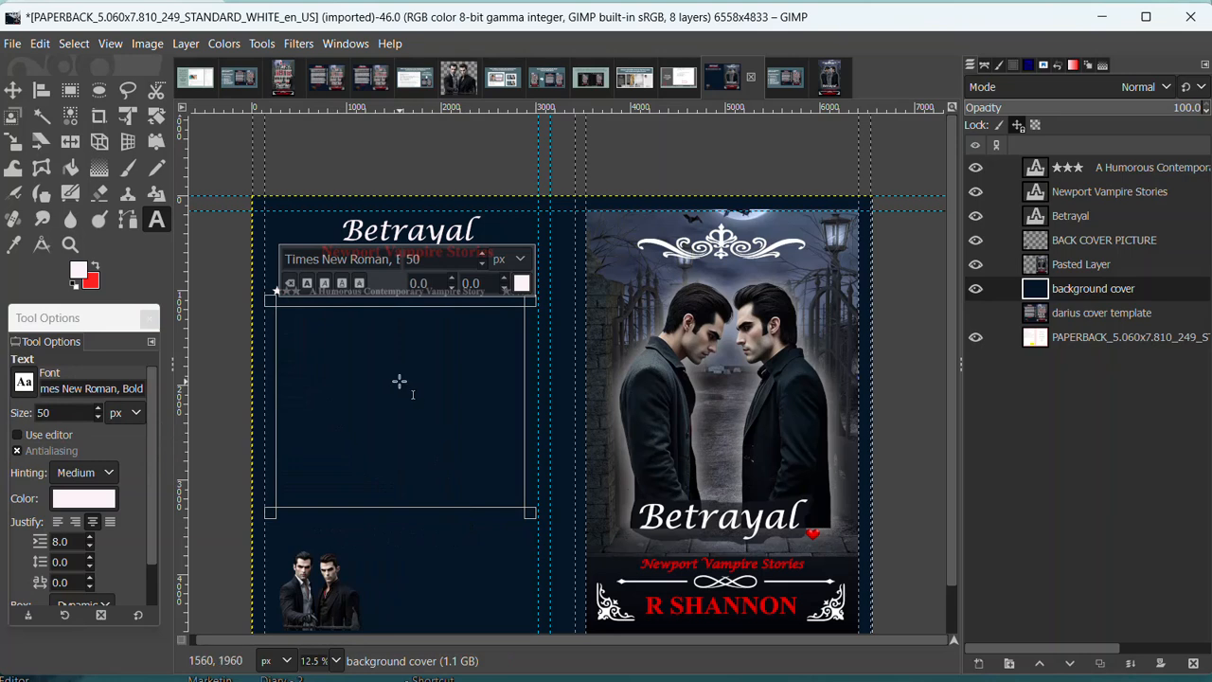
{"action": "key", "text": "ctrl+v"}
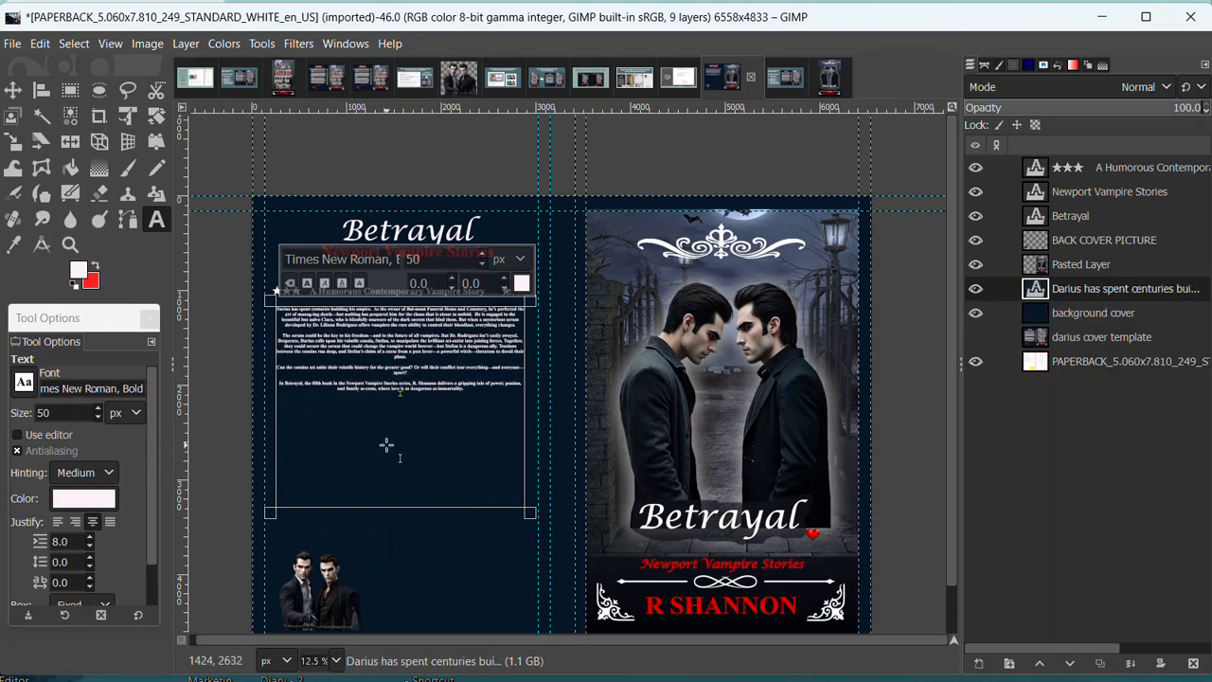
Step: Set the whole back cover description to filled justification and enlarge its text to 83 px
{"action": "key", "text": "ctrl+a"}
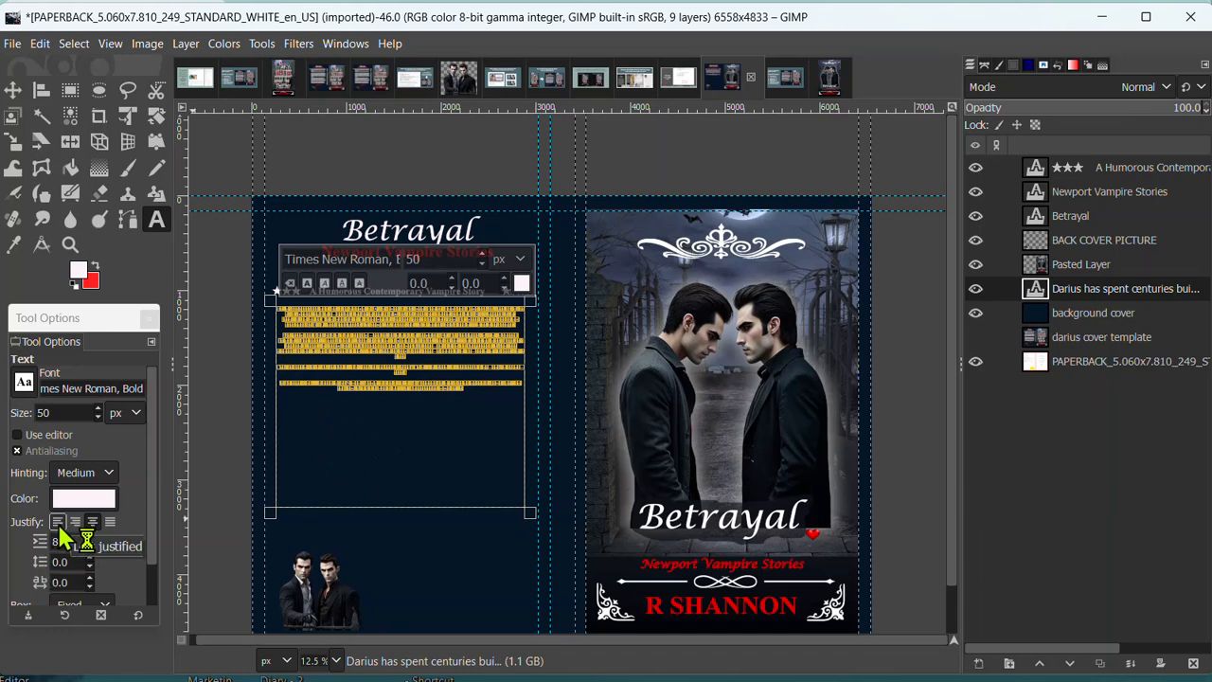
{"action": "left_click", "coordinate": [110, 522]}
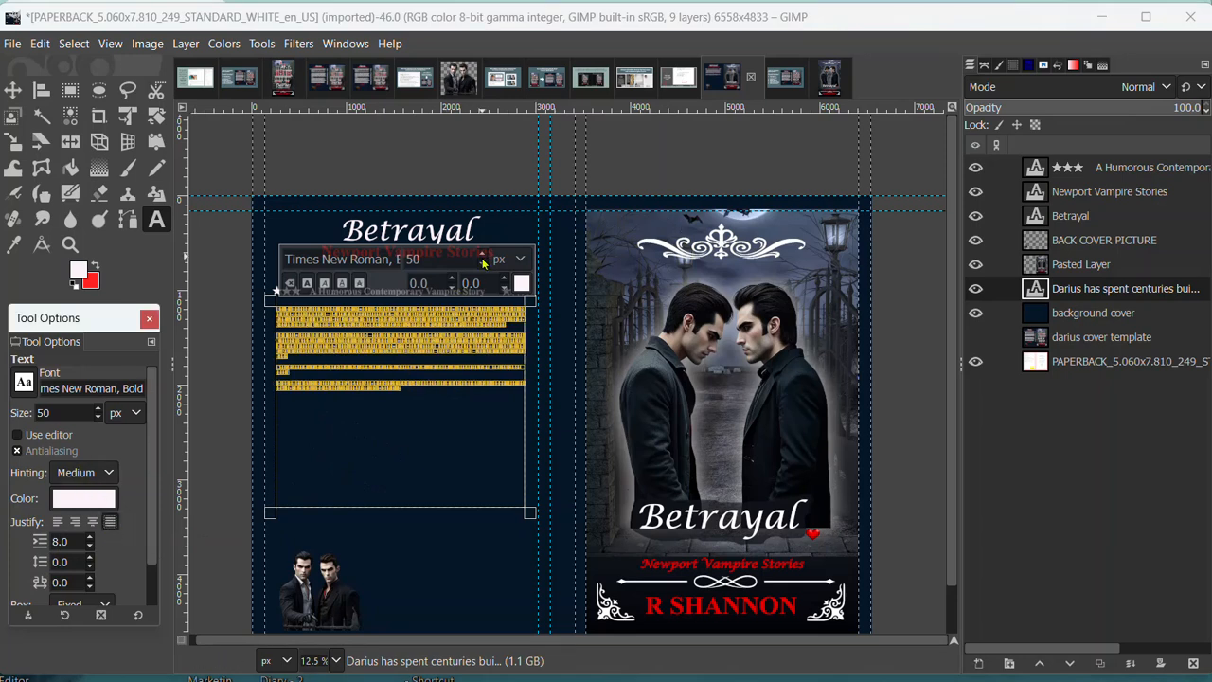
{"action": "scroll", "coordinate": [481, 259], "scroll_direction": "up", "scroll_amount": 7}
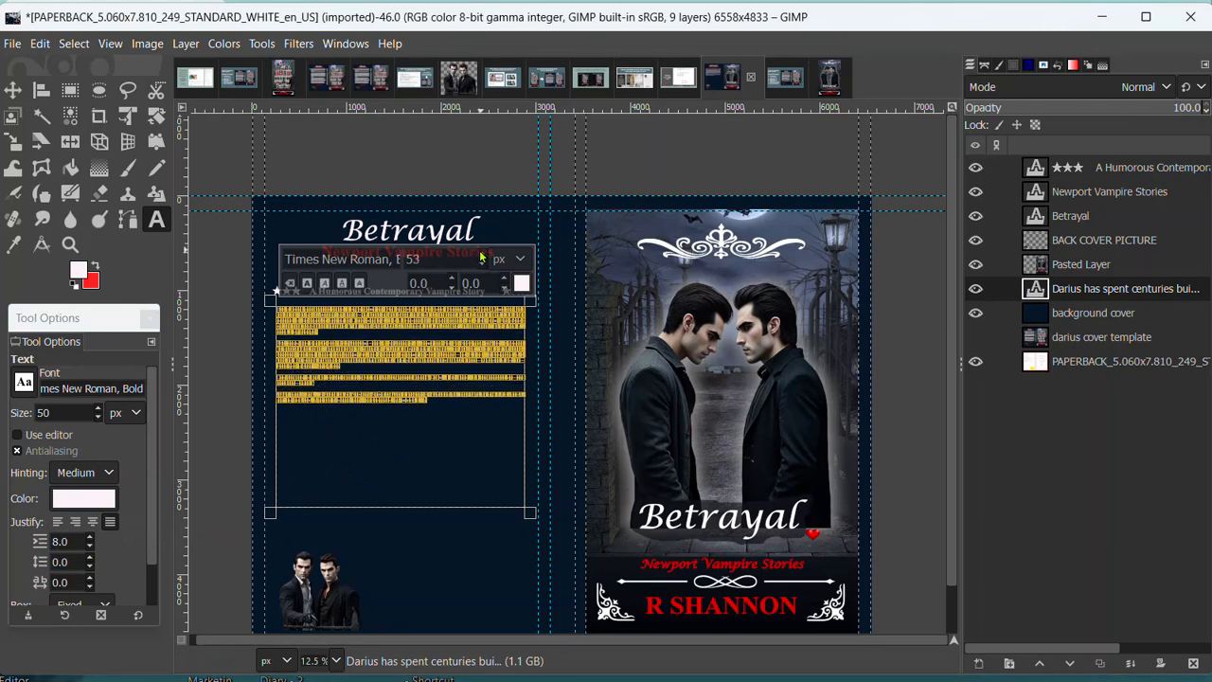
{"action": "scroll", "coordinate": [481, 259], "scroll_direction": "up", "scroll_amount": 1}
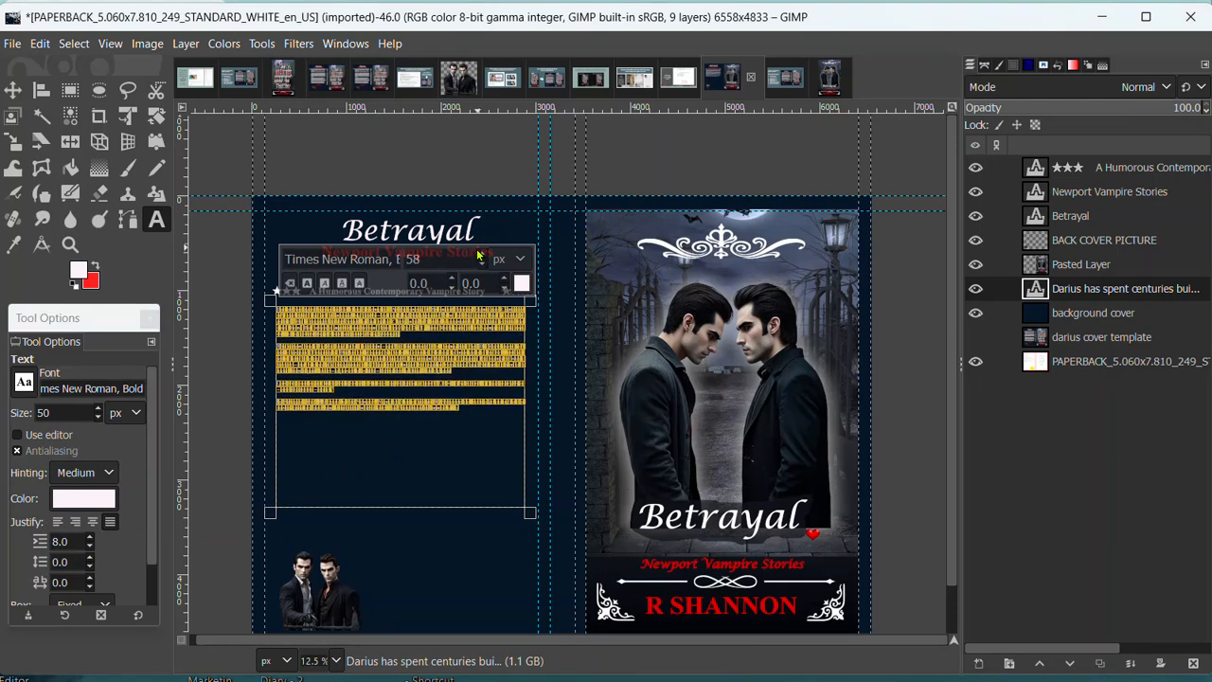
{"action": "scroll", "coordinate": [483, 258], "scroll_direction": "up", "scroll_amount": 7}
{"action": "scroll", "coordinate": [481, 258], "scroll_direction": "up", "scroll_amount": 5}
{"action": "scroll", "coordinate": [483, 261], "scroll_direction": "up", "scroll_amount": 7}
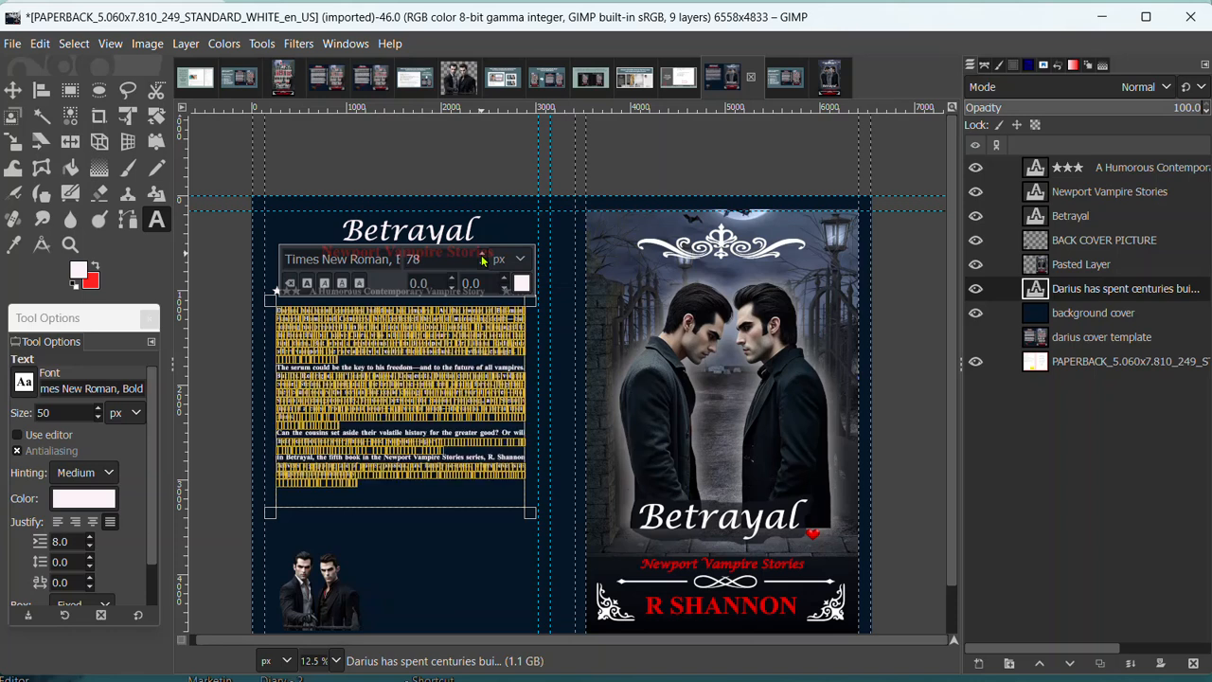
{"action": "scroll", "coordinate": [483, 259], "scroll_direction": "up", "scroll_amount": 2}
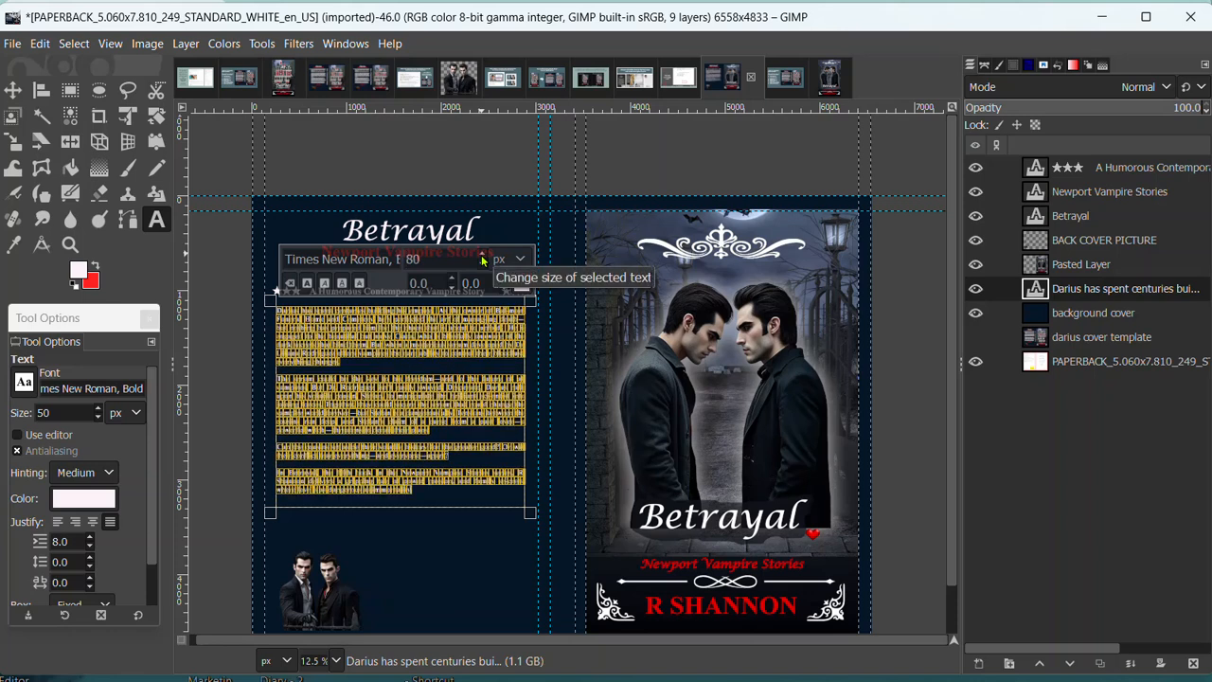
{"action": "scroll", "coordinate": [483, 260], "scroll_direction": "up", "scroll_amount": 3}
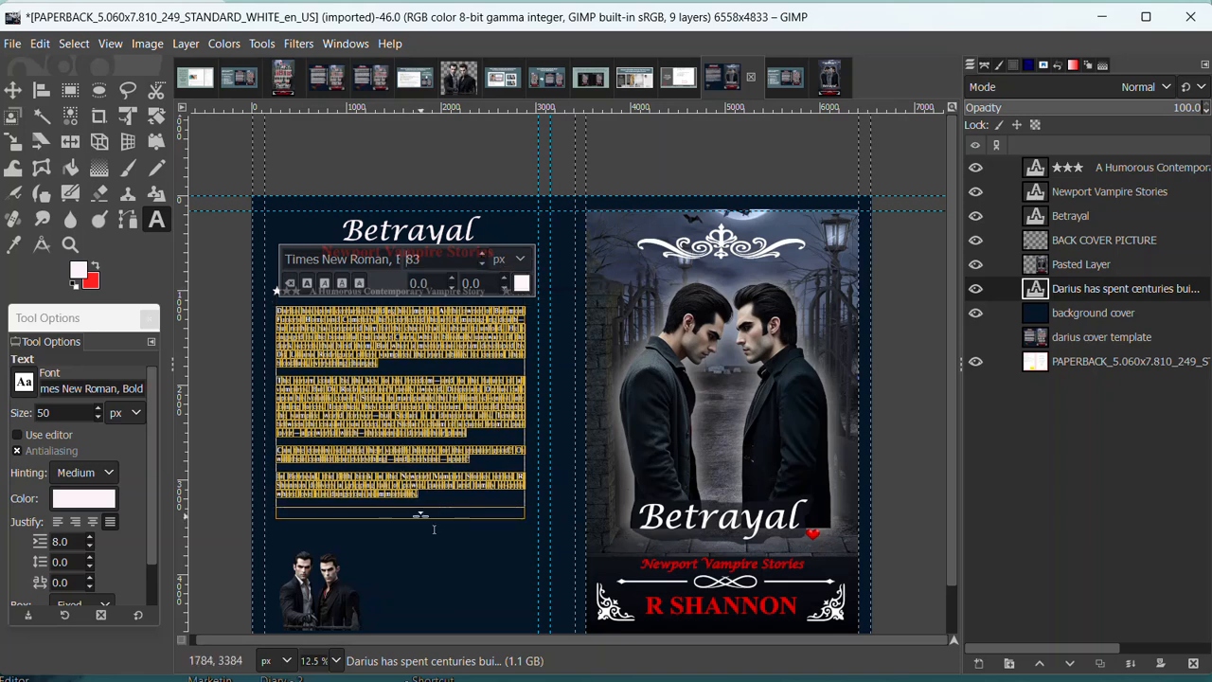
{"action": "left_click", "coordinate": [13, 91]}
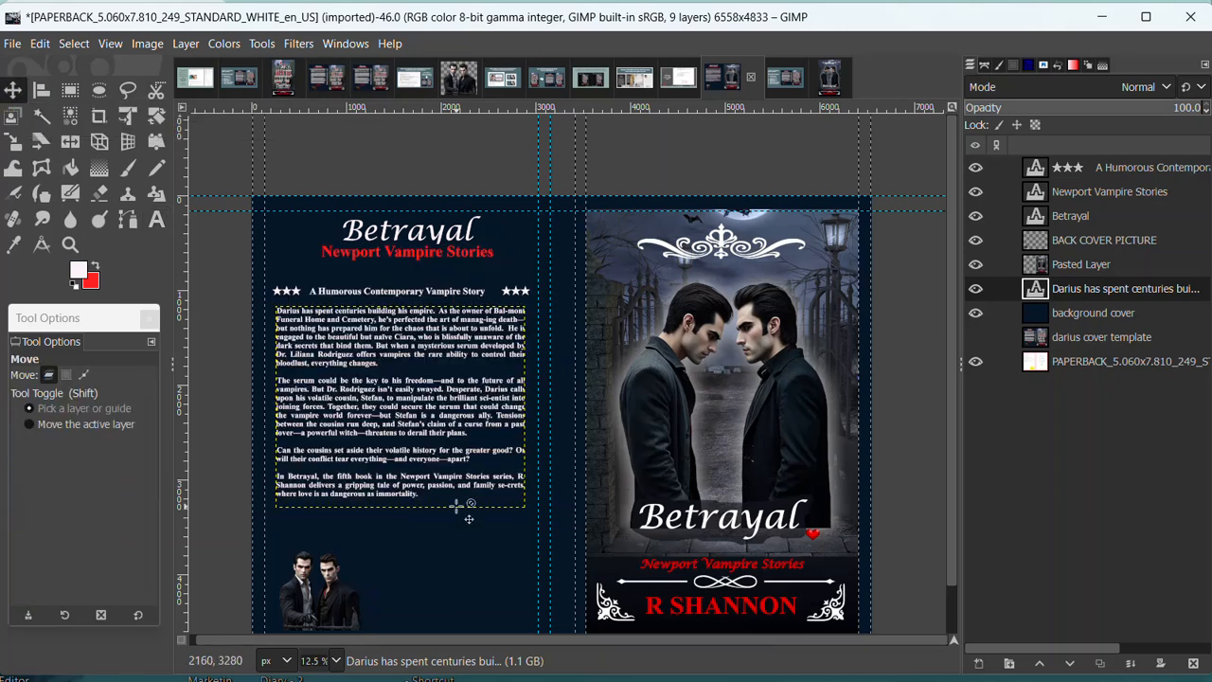
Step: Remove the stray hyphen from "Bal-mont" in the first line of the back cover description
{"action": "scroll", "coordinate": [471, 526], "scroll_direction": "up", "scroll_amount": 1, "text": "ctrl"}
{"action": "scroll", "coordinate": [474, 527], "scroll_direction": "down", "scroll_amount": 1}
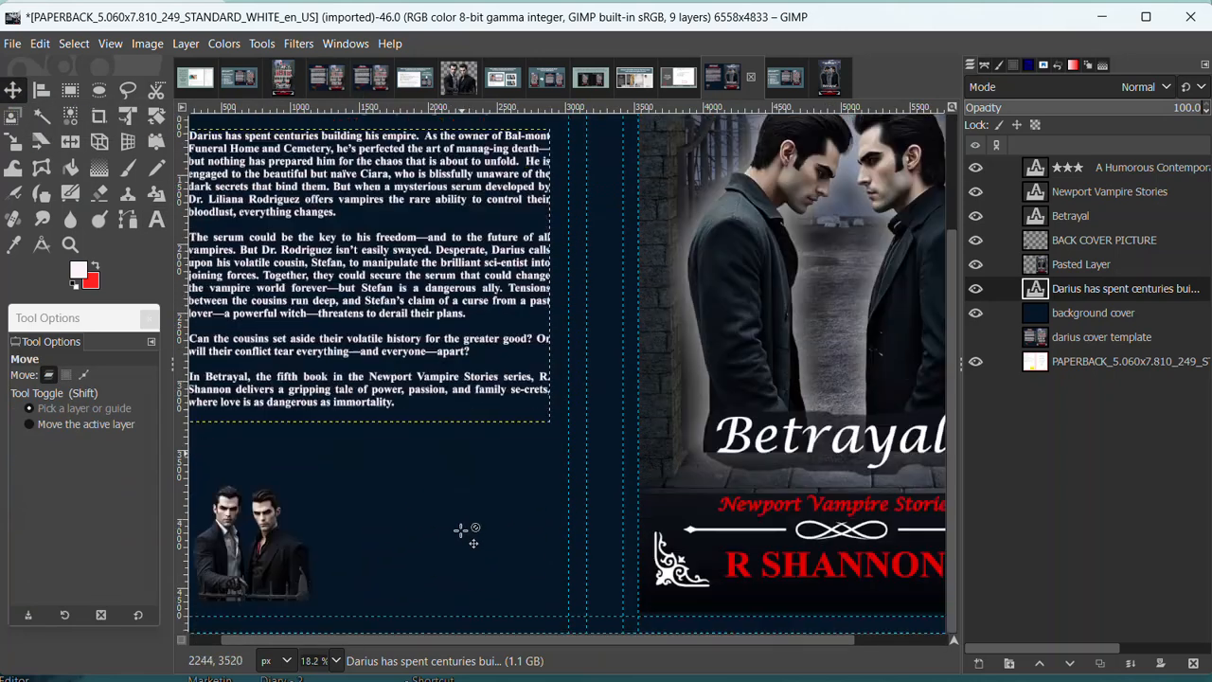
{"action": "scroll", "coordinate": [360, 642], "scroll_direction": "left", "scroll_amount": 1}
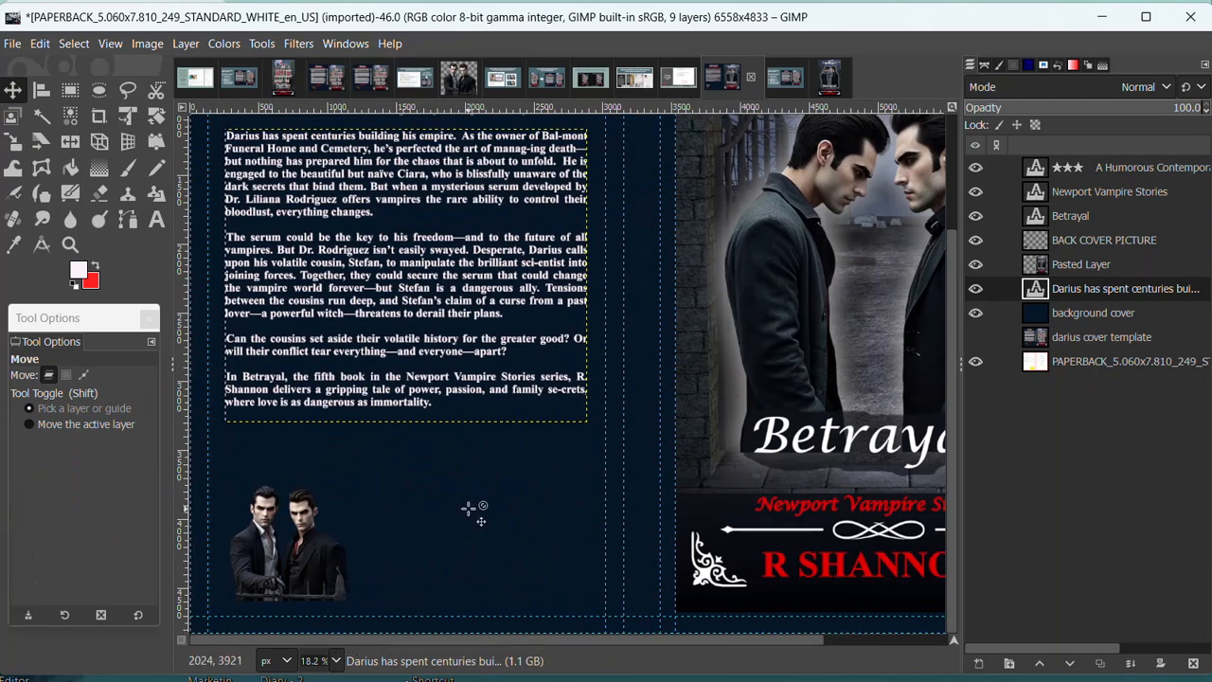
{"action": "scroll", "coordinate": [481, 502], "scroll_direction": "up", "scroll_amount": 3}
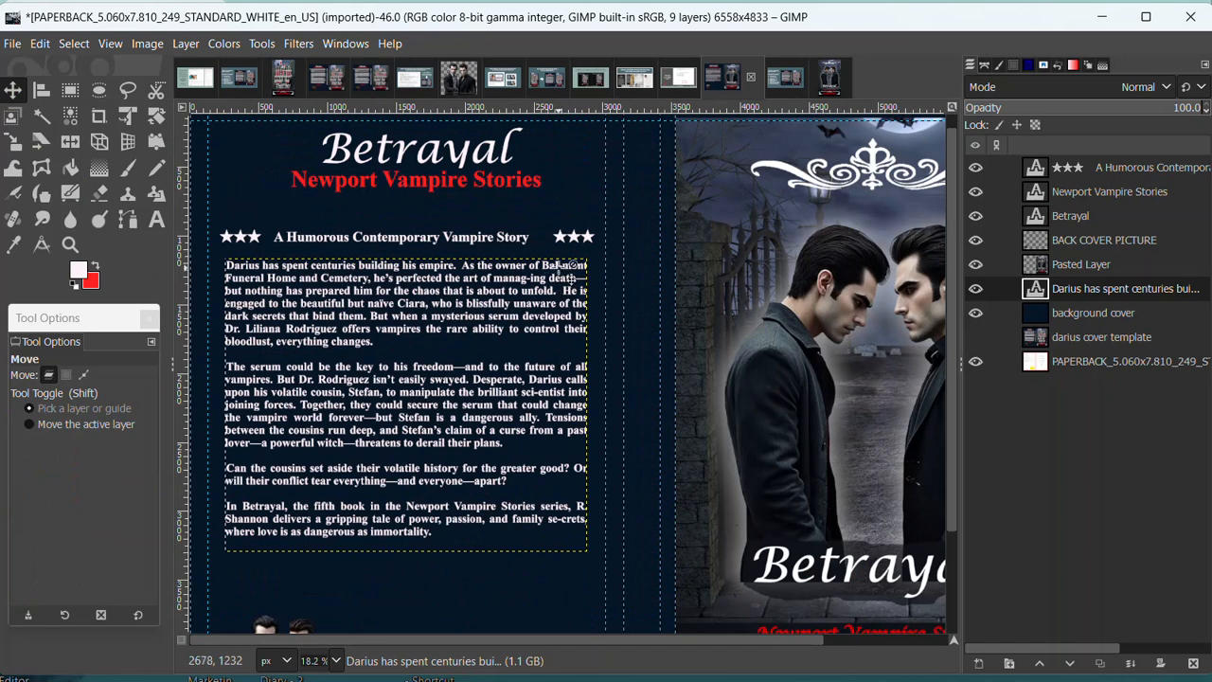
{"action": "left_click", "coordinate": [564, 268]}
{"action": "scroll", "coordinate": [568, 274], "scroll_direction": "up", "scroll_amount": 3, "text": "ctrl"}
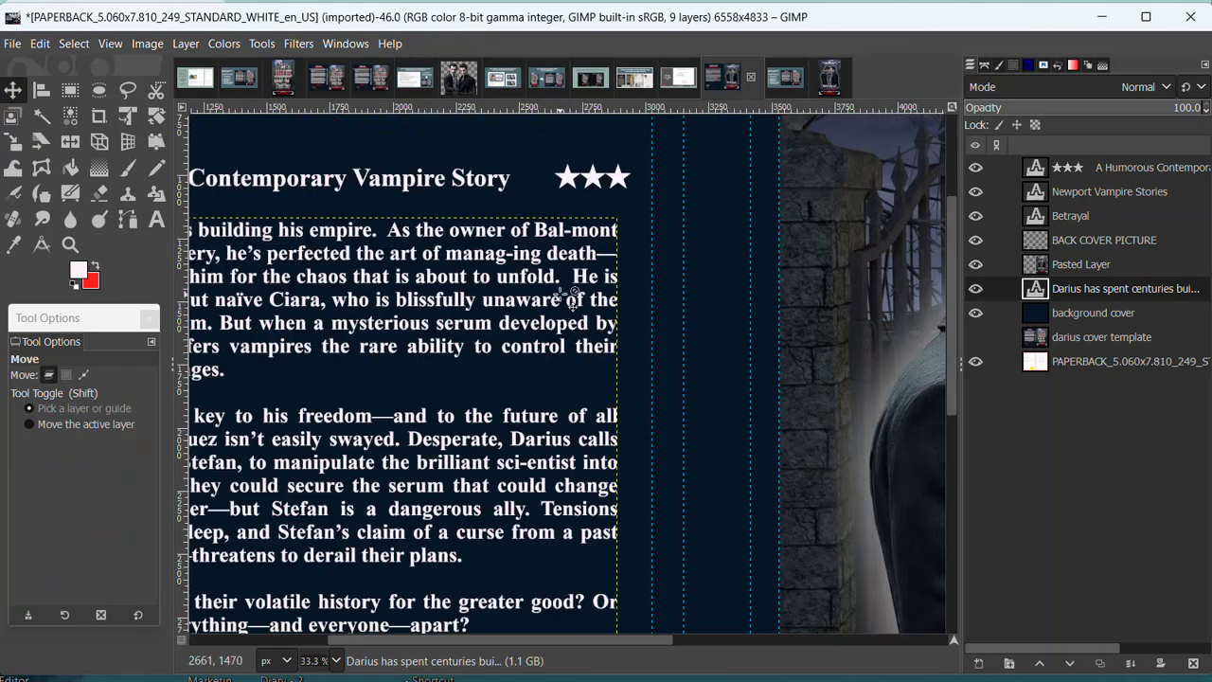
{"action": "left_click", "coordinate": [570, 235]}
{"action": "left_click", "coordinate": [574, 233]}
{"action": "left_click", "coordinate": [579, 232]}
{"action": "left_click", "coordinate": [578, 226]}
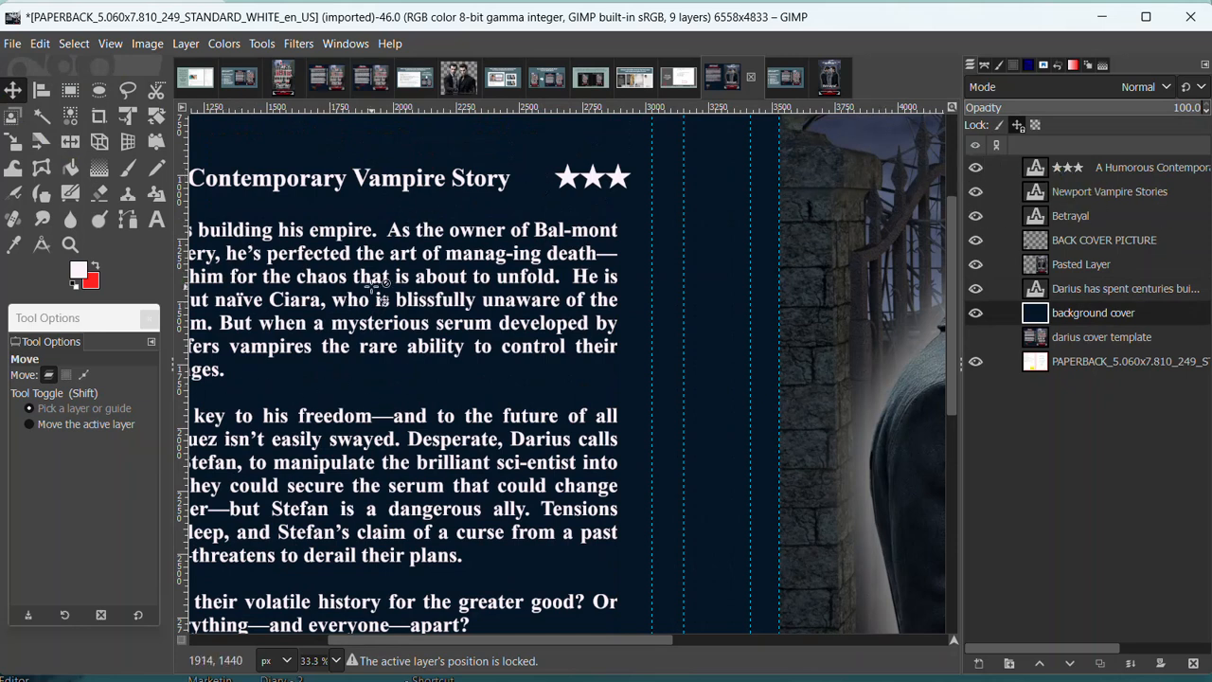
{"action": "double_click", "coordinate": [1034, 175]}
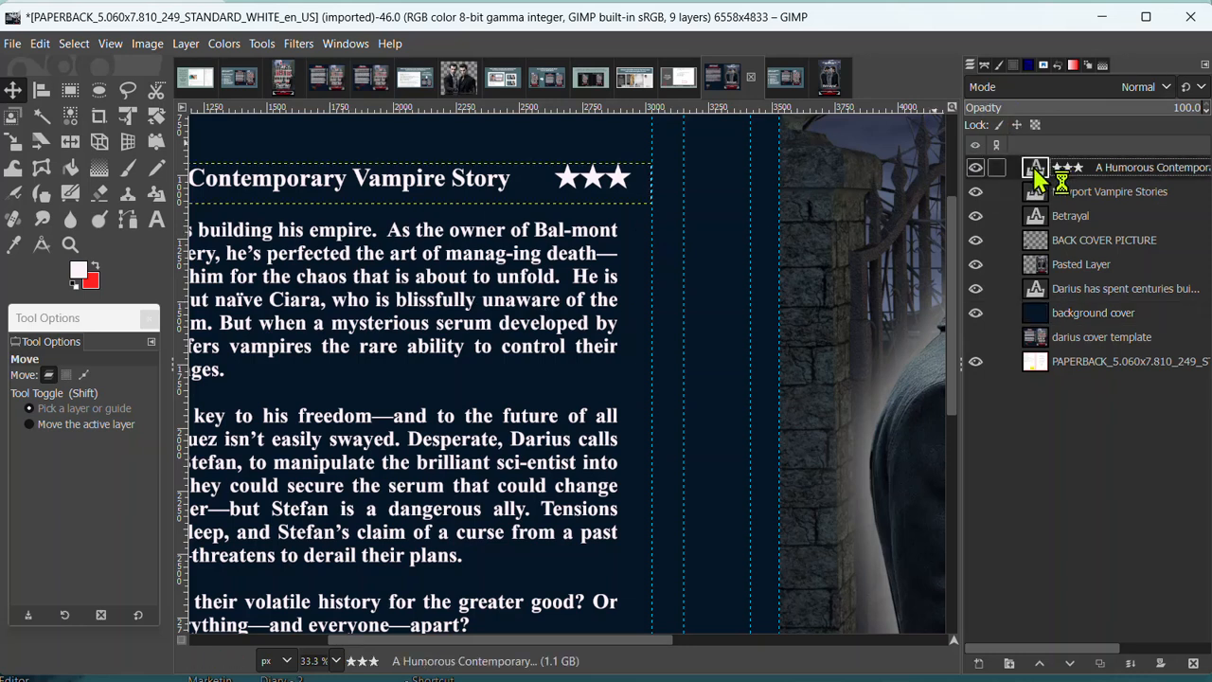
{"action": "left_click", "coordinate": [571, 232]}
{"action": "key", "text": "BackSpace"}
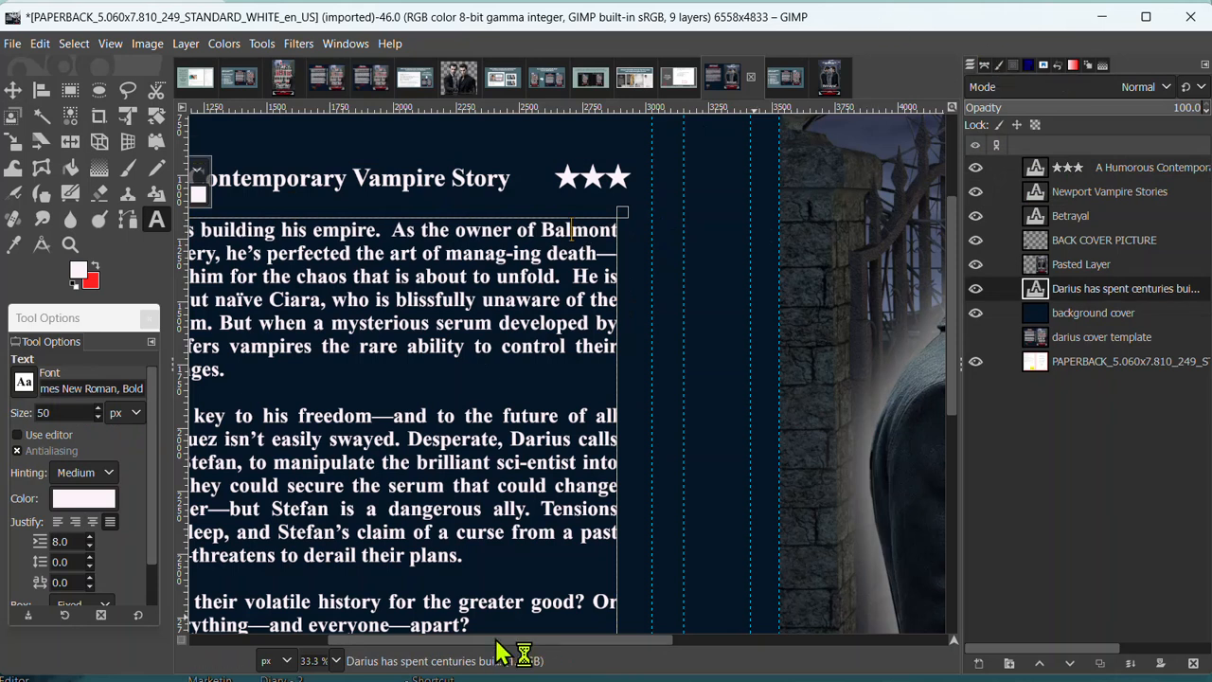
Step: Review the rest of the back cover description and its fit within the guides
{"action": "left_click_drag", "start_coordinate": [495, 641], "coordinate": [343, 635]}
{"action": "scroll", "coordinate": [601, 460], "scroll_direction": "down", "scroll_amount": 2}
{"action": "scroll", "coordinate": [622, 460], "scroll_direction": "down", "scroll_amount": 4}
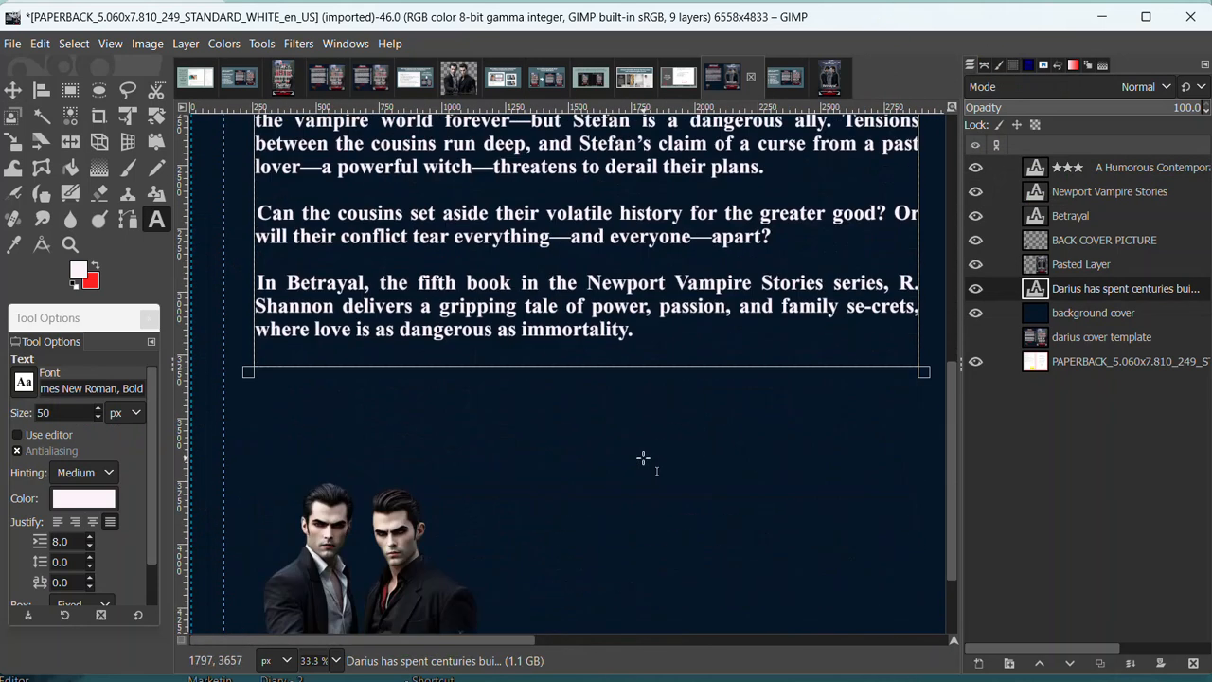
{"action": "scroll", "coordinate": [643, 458], "scroll_direction": "up", "scroll_amount": 2}
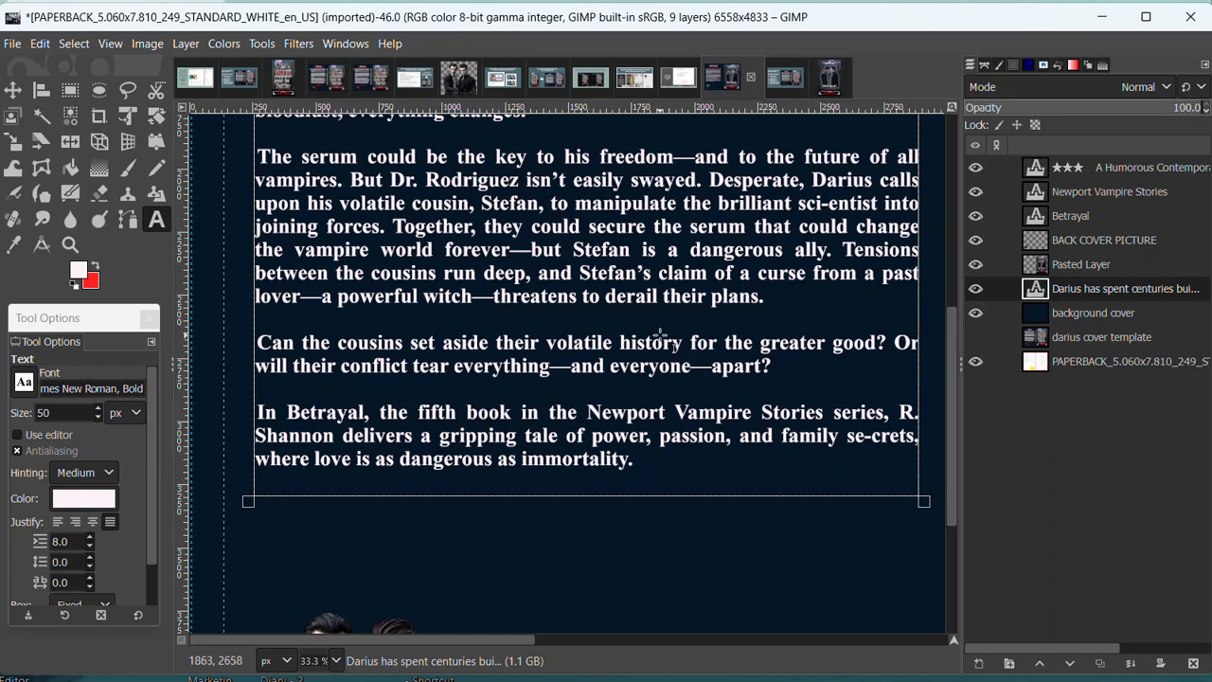
{"action": "scroll", "coordinate": [691, 383], "scroll_direction": "down", "scroll_amount": 3}
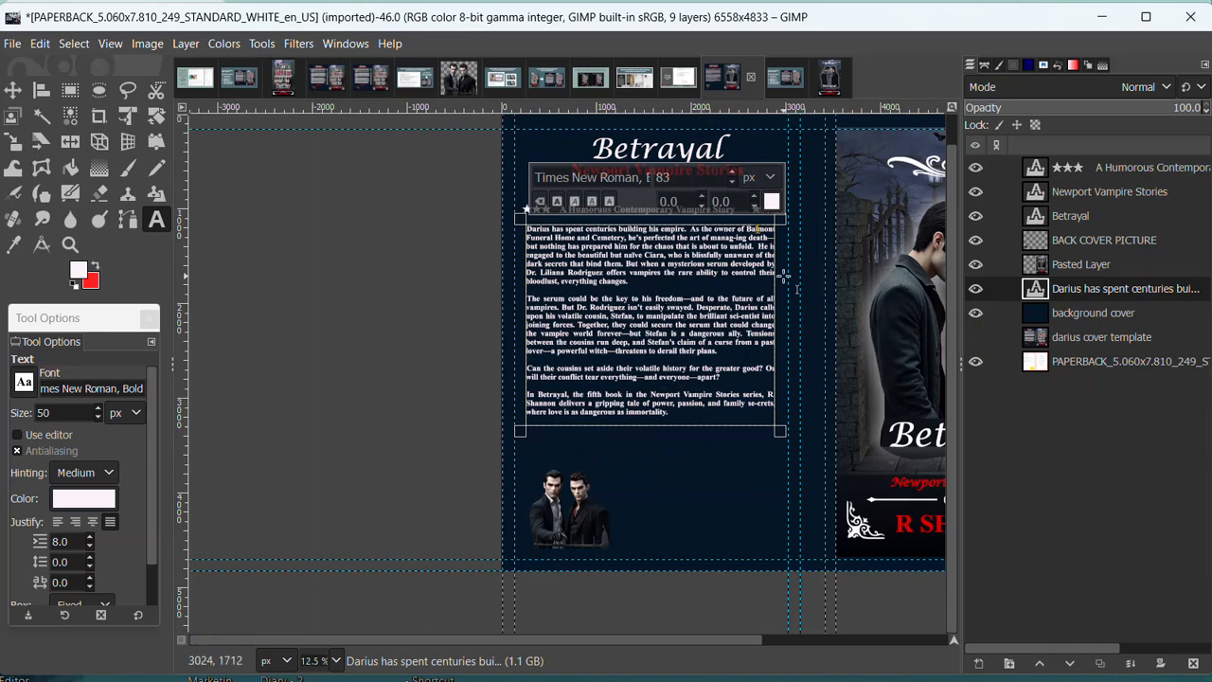
{"action": "left_click", "coordinate": [13, 91]}
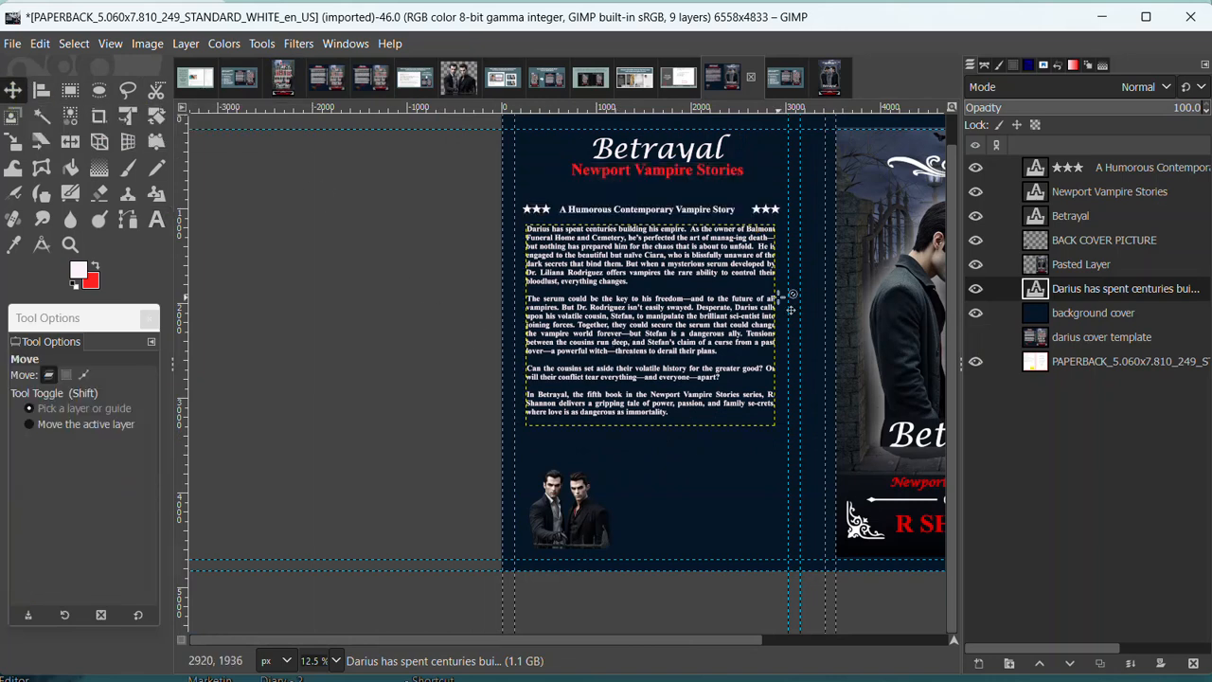
Step: Show the darius cover template layer for reference and swap the colours so new text is red
{"action": "left_click", "coordinate": [976, 337]}
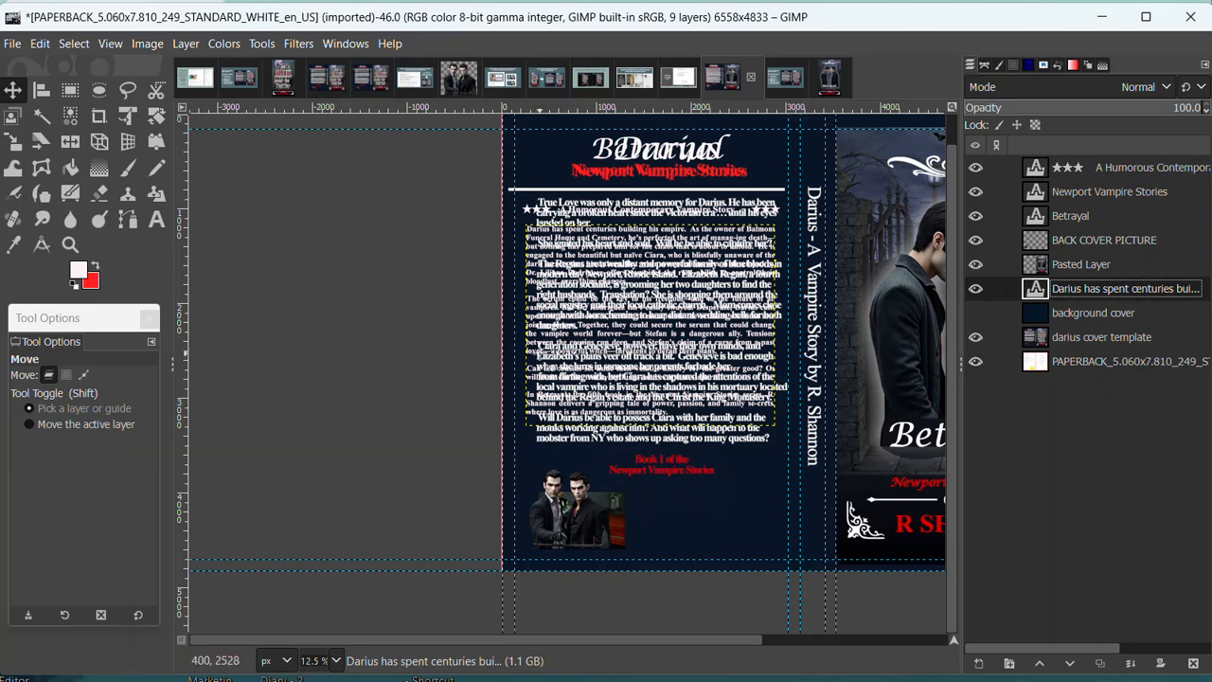
{"action": "left_click", "coordinate": [95, 268]}
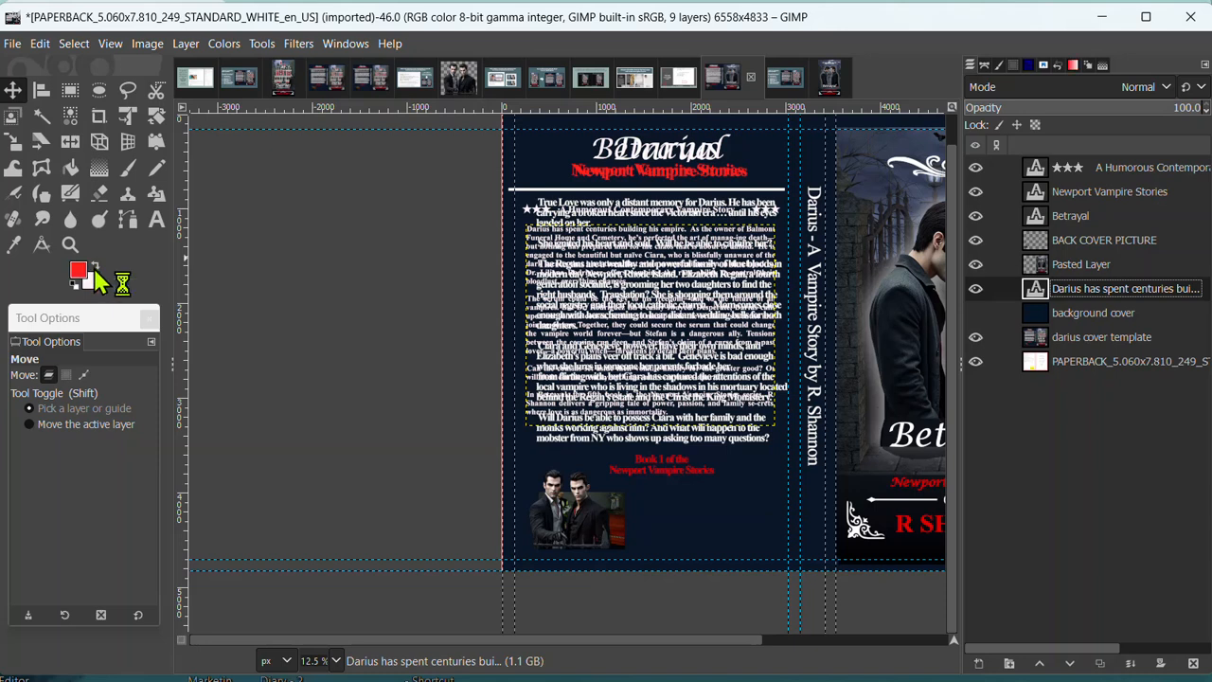
{"action": "left_click", "coordinate": [157, 224]}
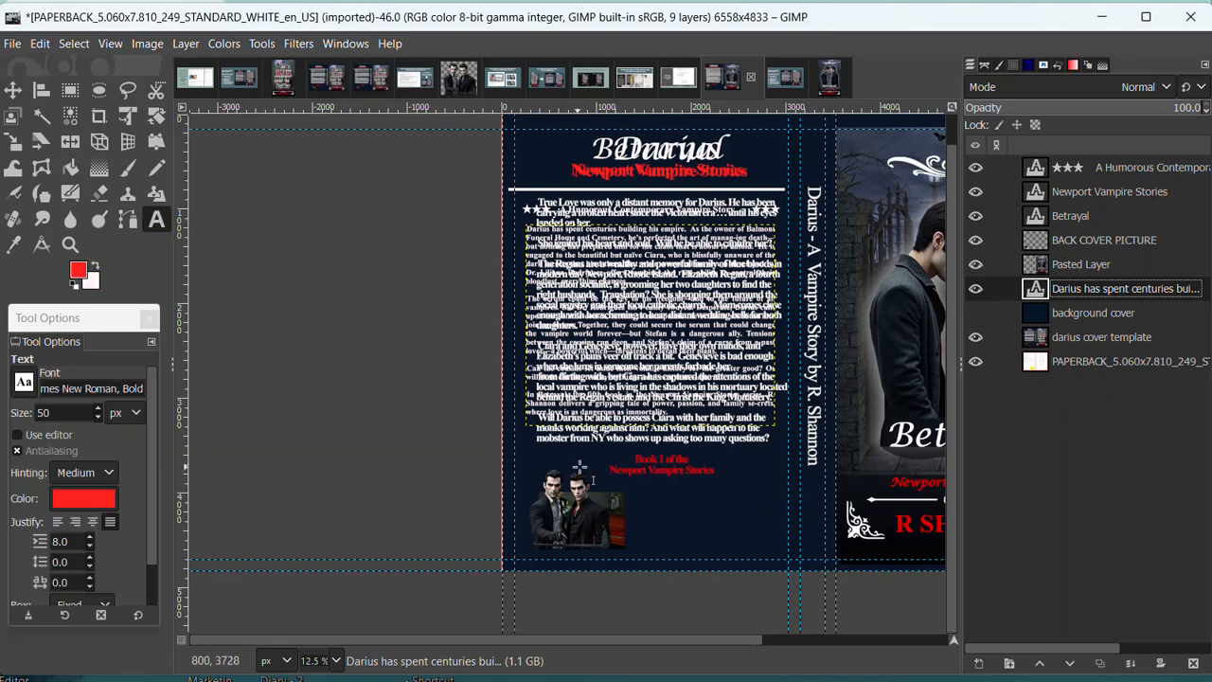
Step: Add a centred 50 px red text box over the template's book number line, with text beginning "Book 6 of the"
{"action": "left_click", "coordinate": [644, 464]}
{"action": "left_click_drag", "start_coordinate": [682, 480], "coordinate": [720, 481]}
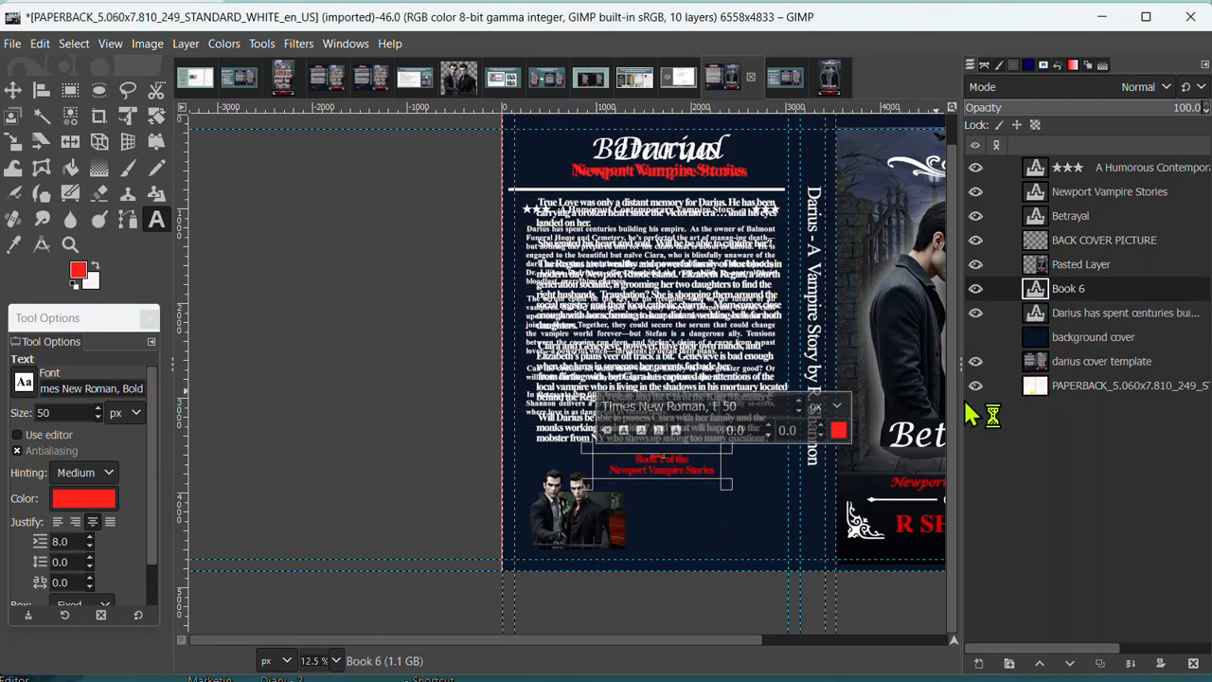
{"action": "type", "text": "of the ..."}
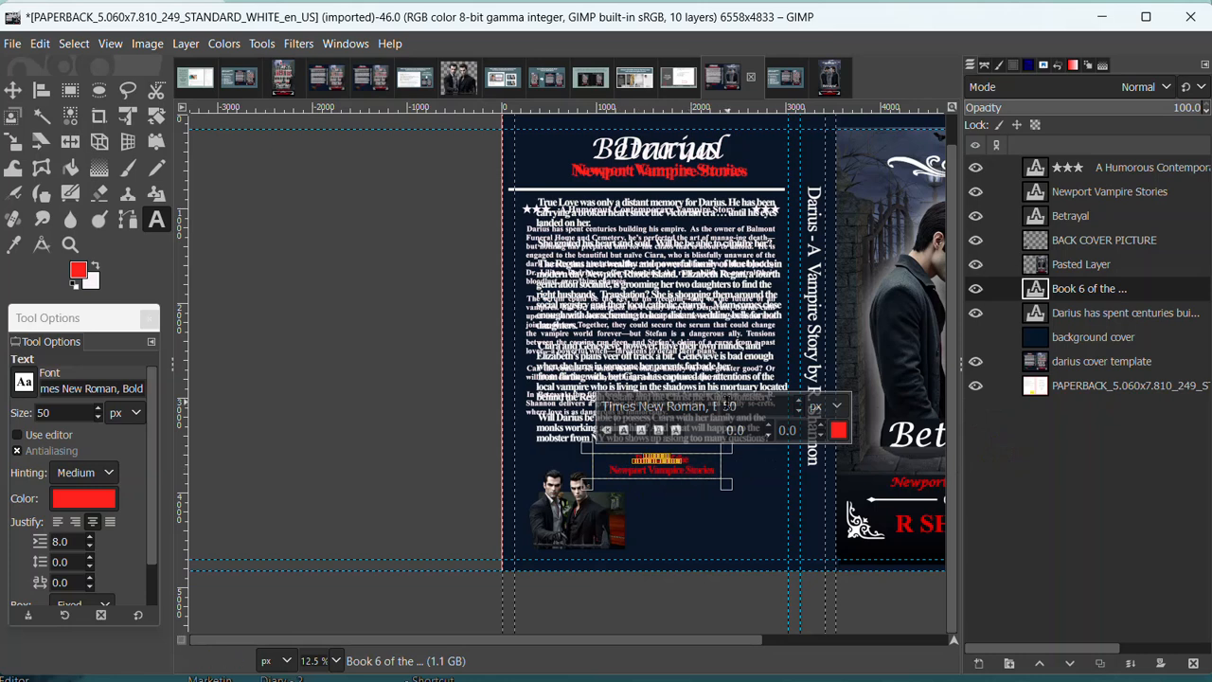
Step: Set the size of the "Book 6 of the Newport Vampire Series" text to 110 px to match the template
{"action": "type", "text": "100"}
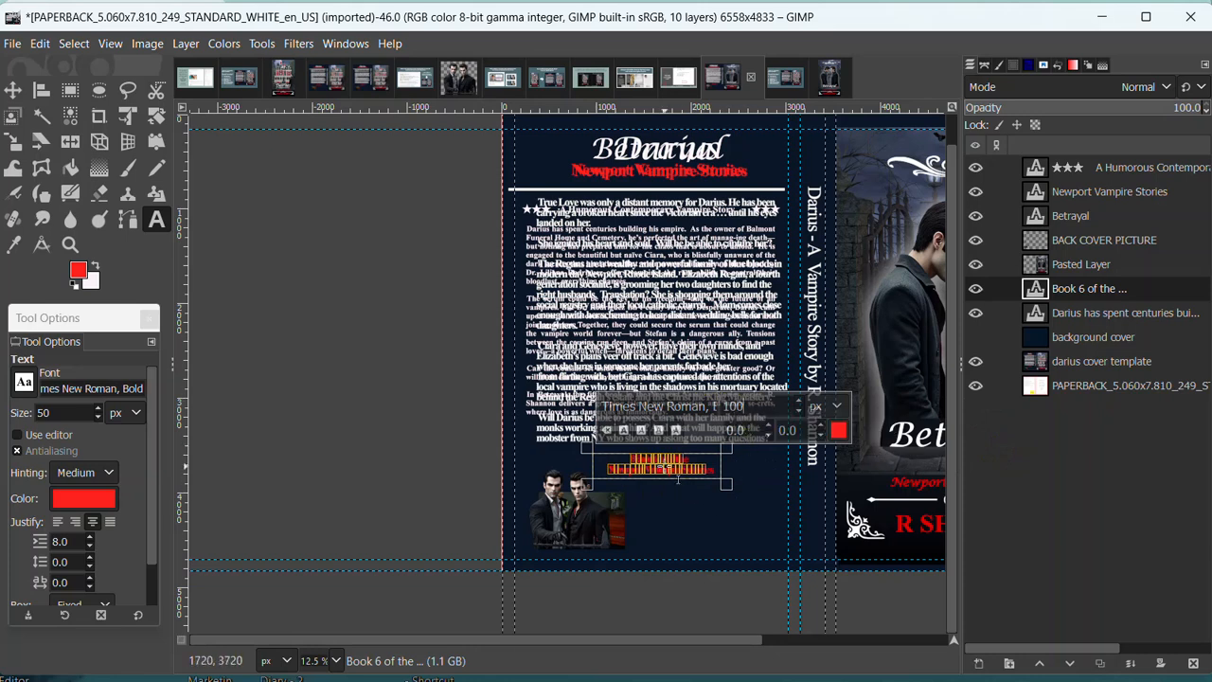
{"action": "scroll", "coordinate": [678, 490], "scroll_direction": "up", "scroll_amount": 3}
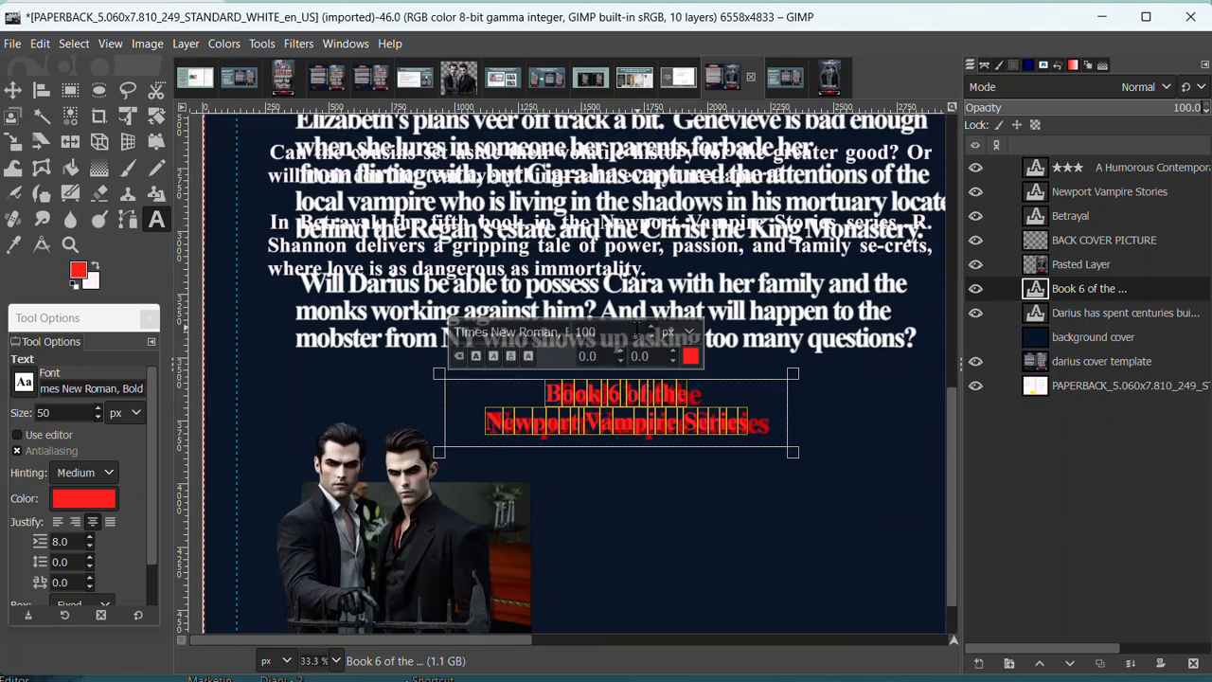
{"action": "scroll", "coordinate": [654, 330], "scroll_direction": "up", "scroll_amount": 6}
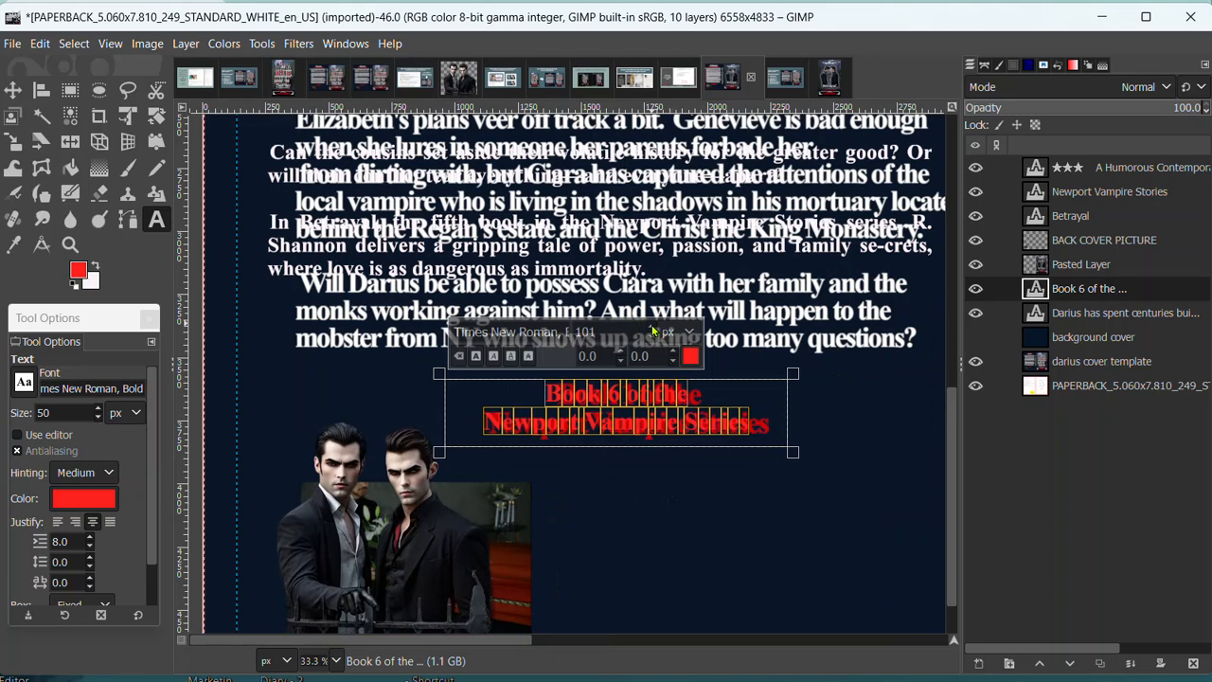
{"action": "scroll", "coordinate": [653, 330], "scroll_direction": "up", "scroll_amount": 5}
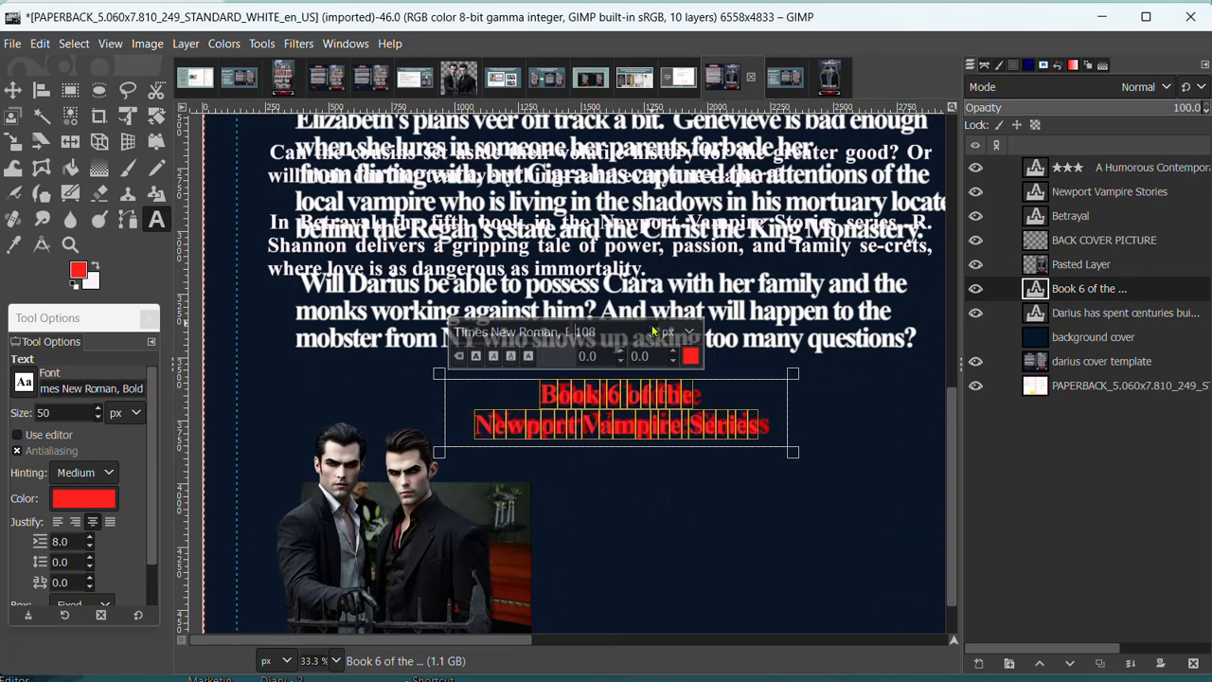
{"action": "scroll", "coordinate": [653, 331], "scroll_direction": "up", "scroll_amount": 1}
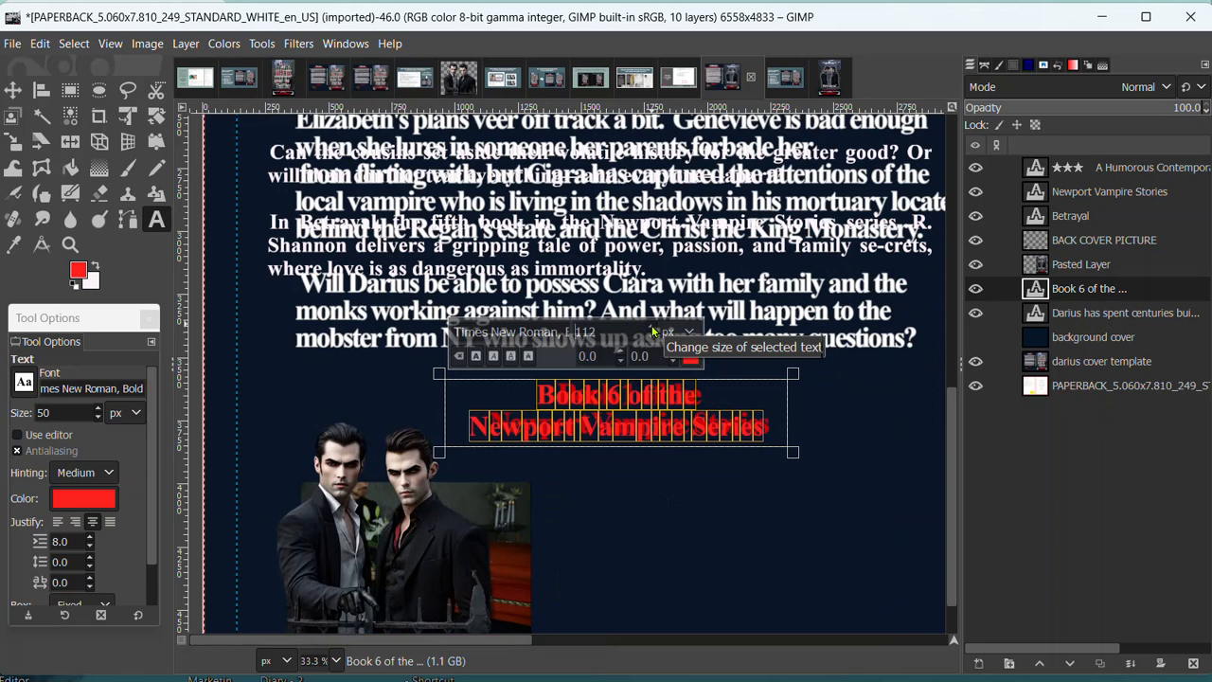
{"action": "scroll", "coordinate": [652, 343], "scroll_direction": "down", "scroll_amount": 2}
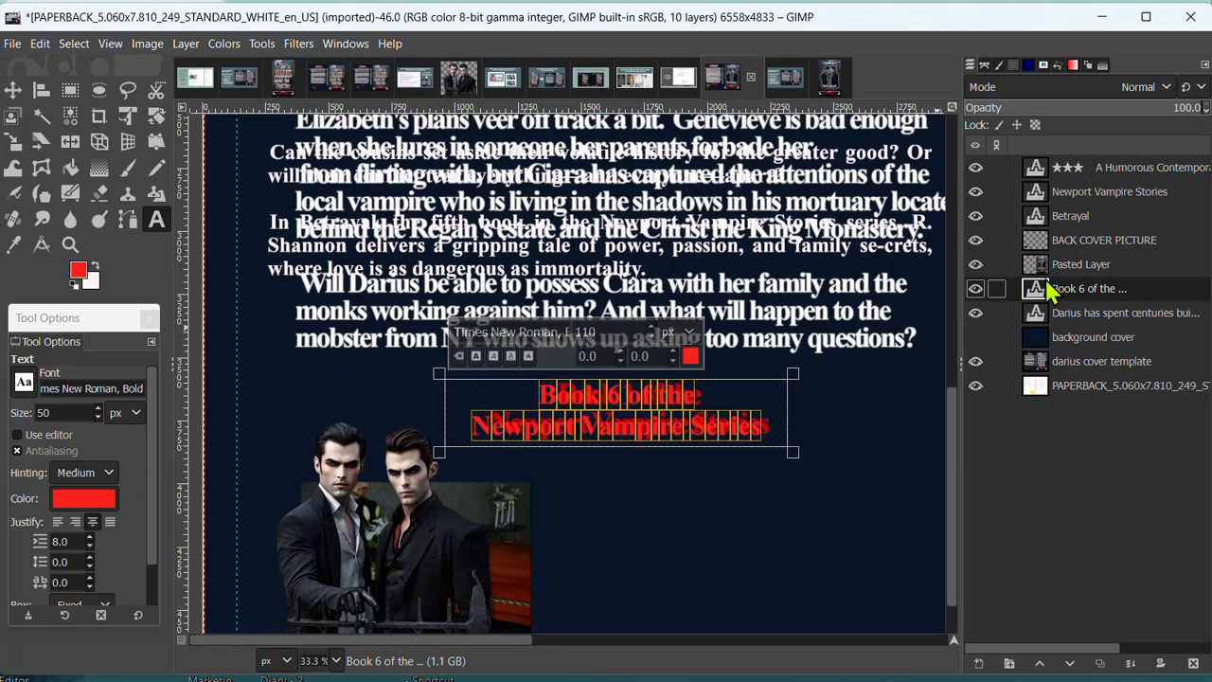
Step: Hide the darius cover template, show the background cover, and move the Book 6 text up, midway between the description and the picture
{"action": "left_click", "coordinate": [12, 91]}
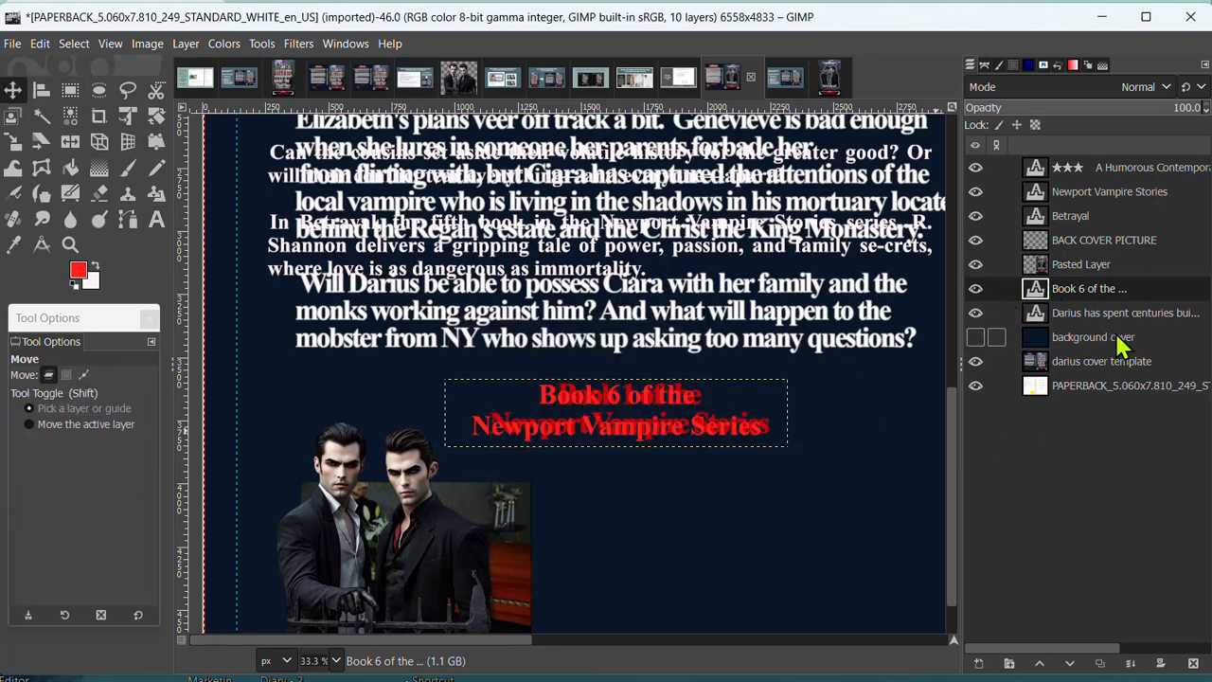
{"action": "left_click", "coordinate": [975, 361]}
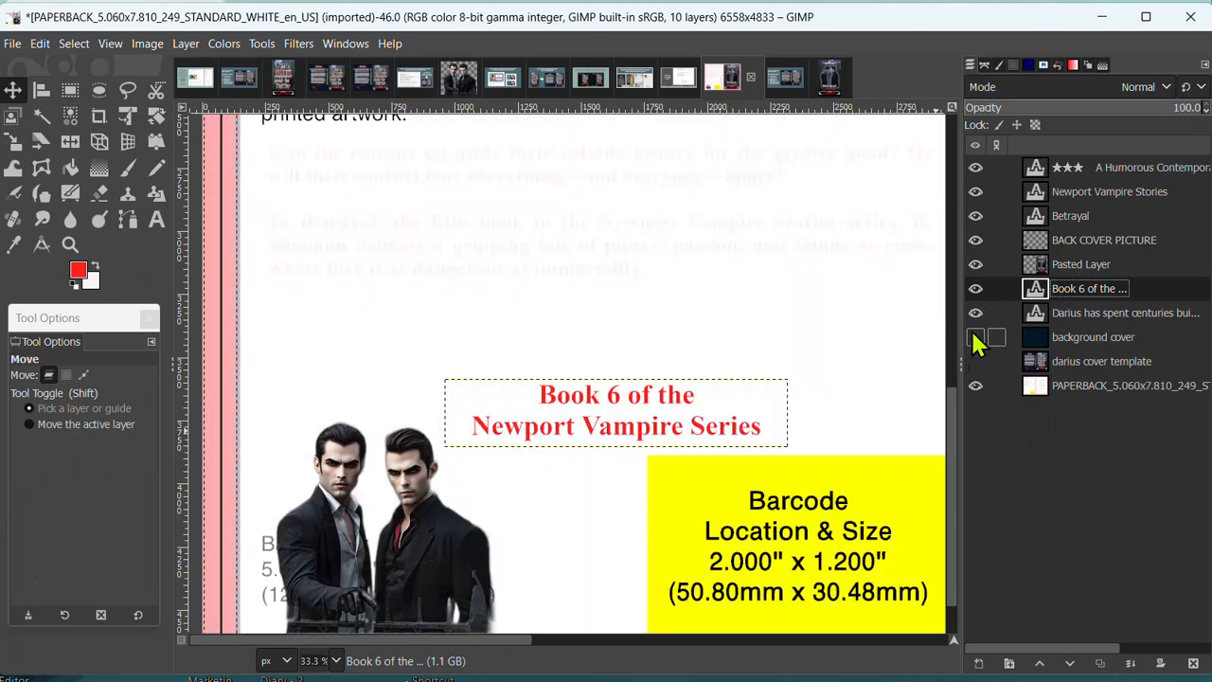
{"action": "left_click", "coordinate": [975, 338]}
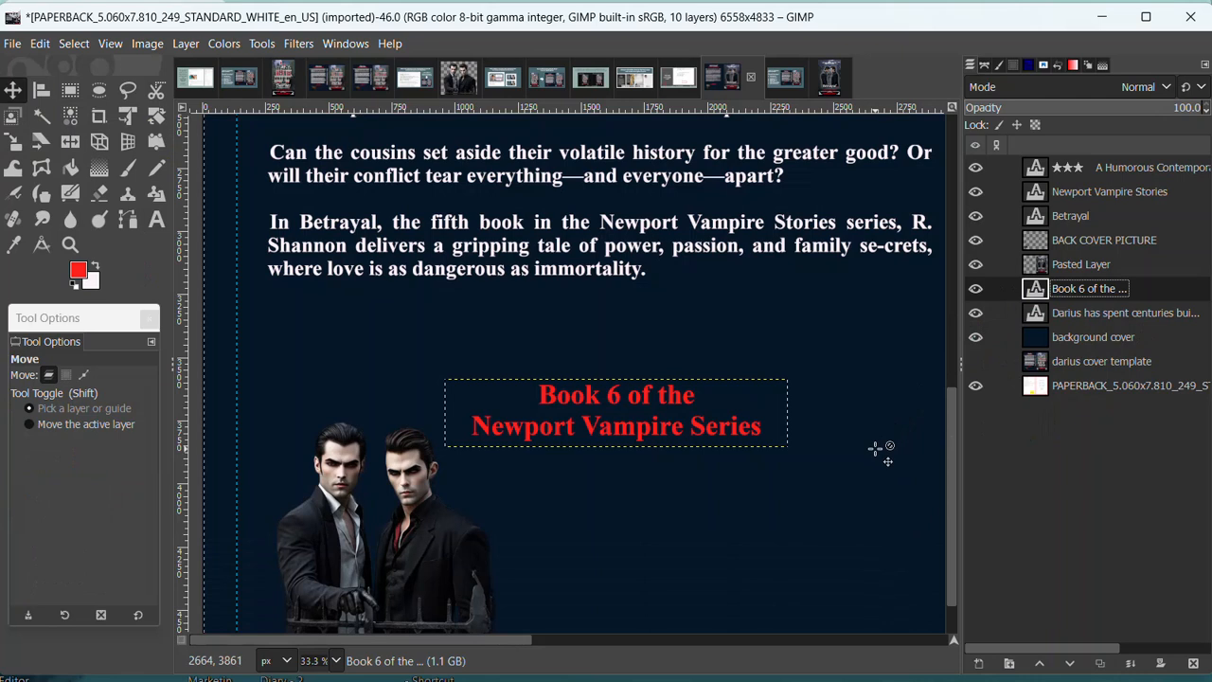
{"action": "scroll", "coordinate": [879, 451], "scroll_direction": "down", "scroll_amount": 2}
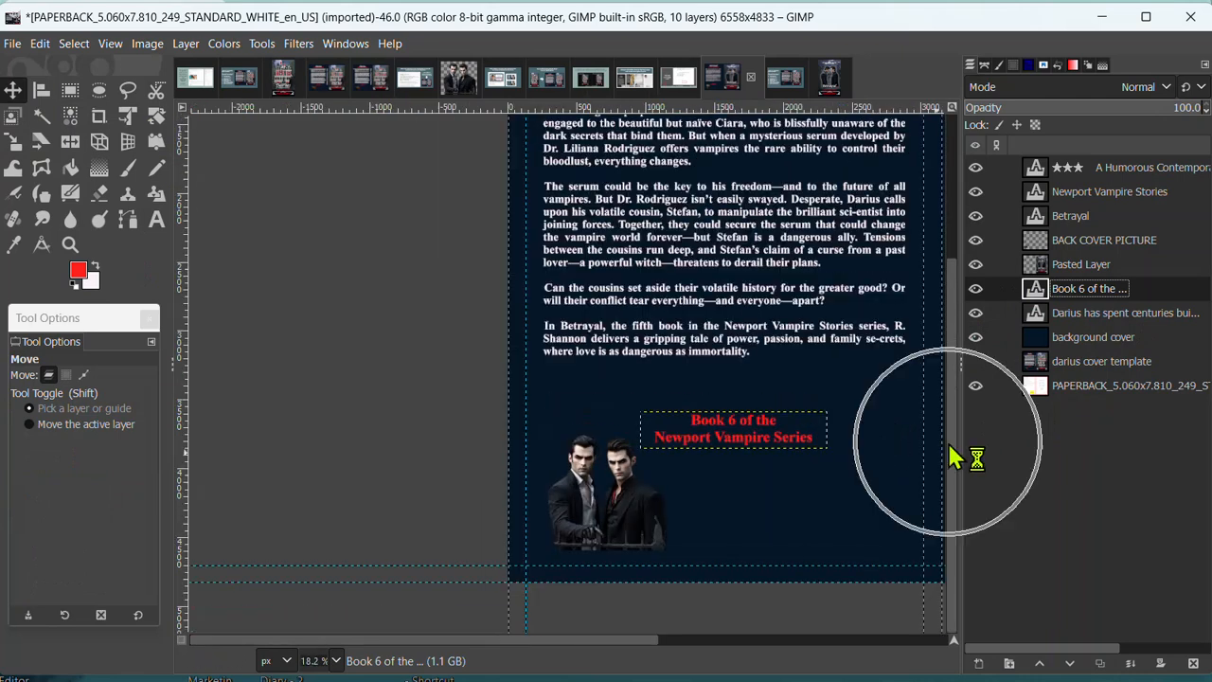
{"action": "left_click_drag", "start_coordinate": [745, 436], "coordinate": [737, 411]}
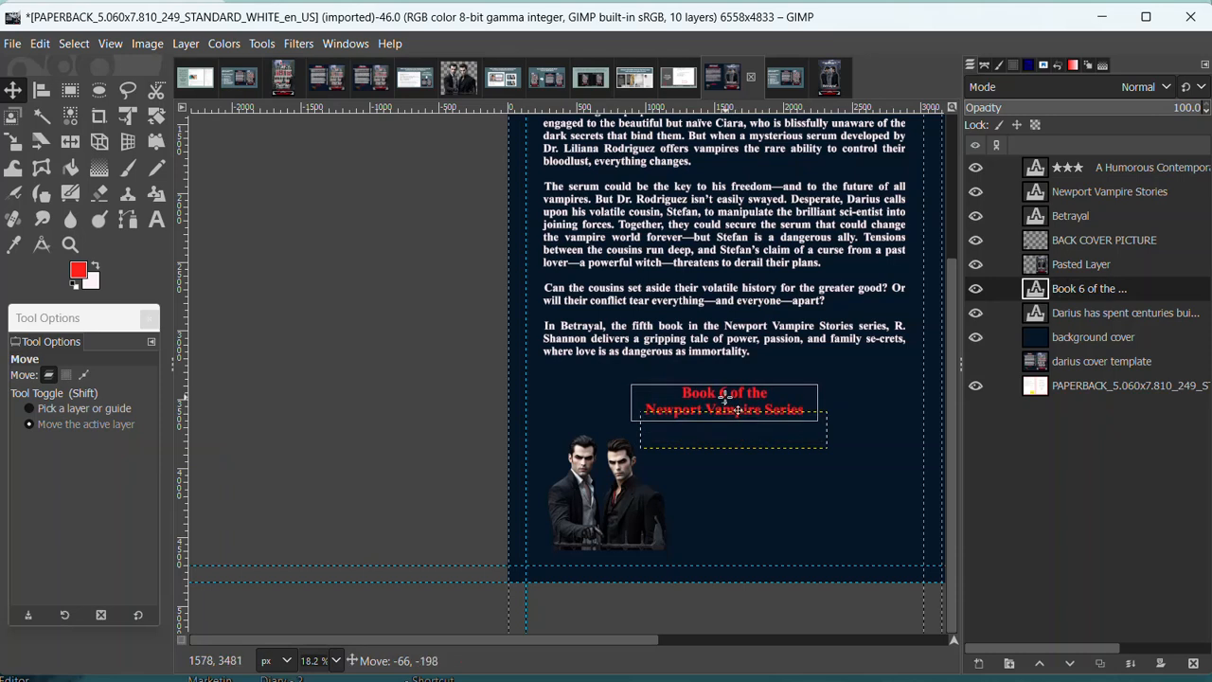
{"action": "left_click_drag", "start_coordinate": [737, 412], "coordinate": [734, 415]}
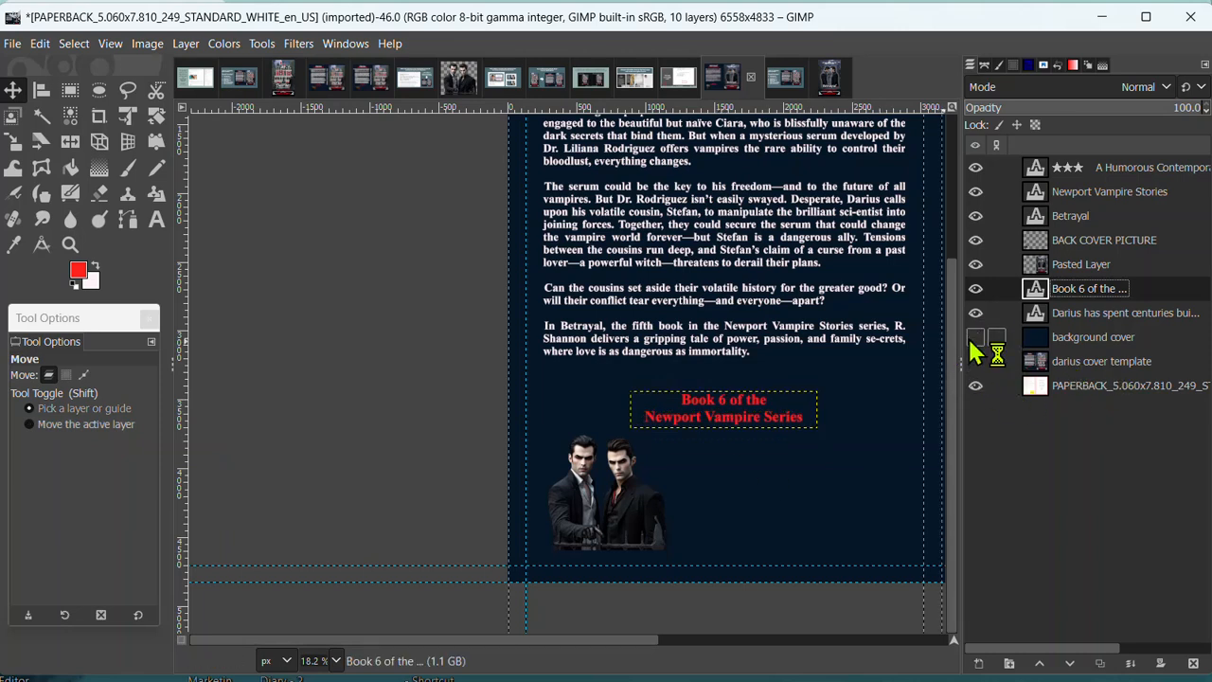
Step: With the background cover hidden temporarily, add a vertical and a horizontal guide along the barcode area's left and top edges
{"action": "left_click_drag", "start_coordinate": [177, 403], "coordinate": [748, 512]}
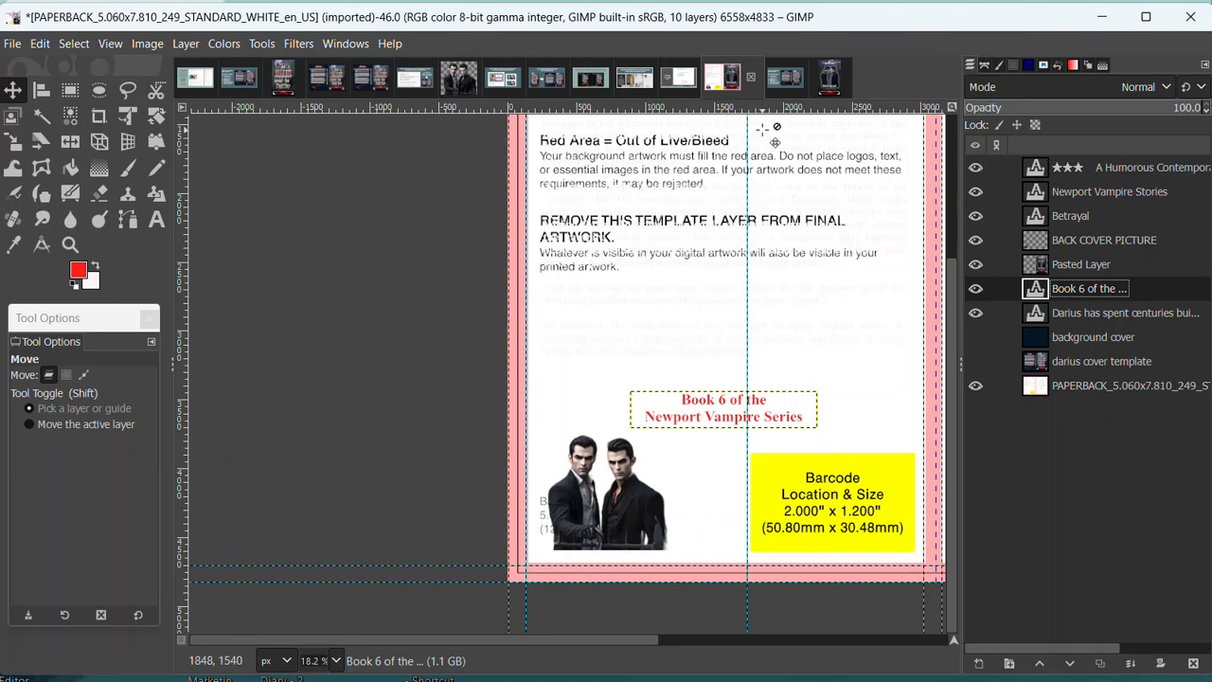
{"action": "left_click_drag", "start_coordinate": [776, 110], "coordinate": [805, 454]}
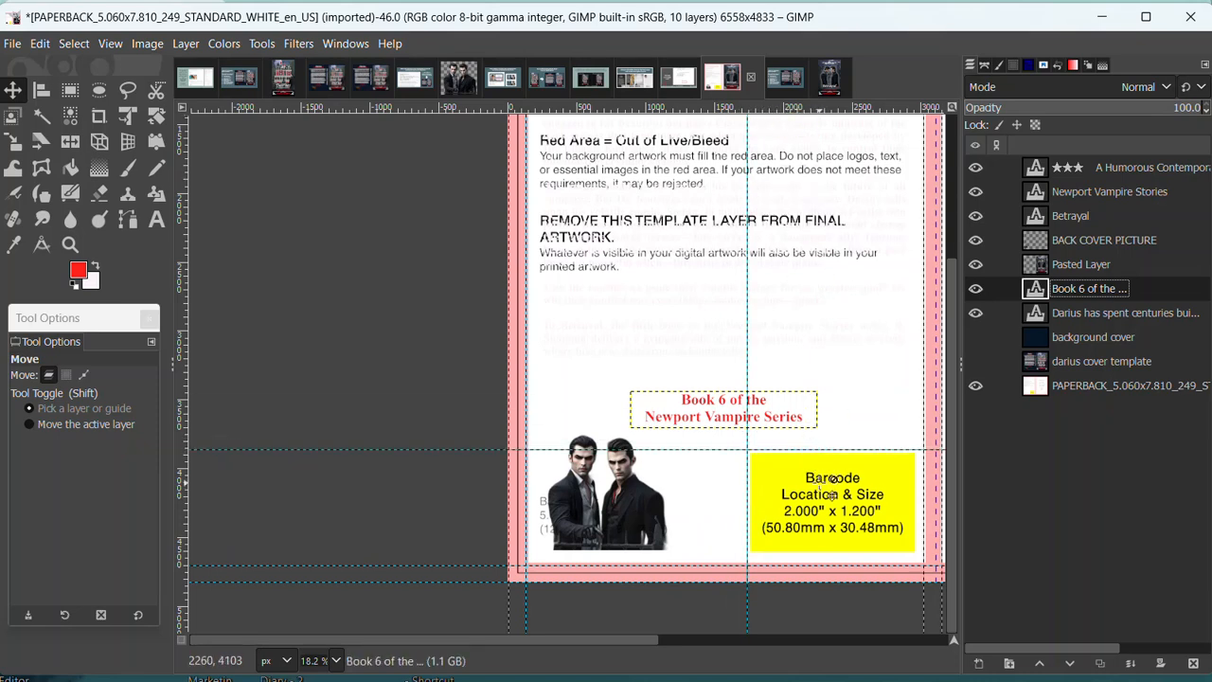
{"action": "left_click", "coordinate": [975, 337]}
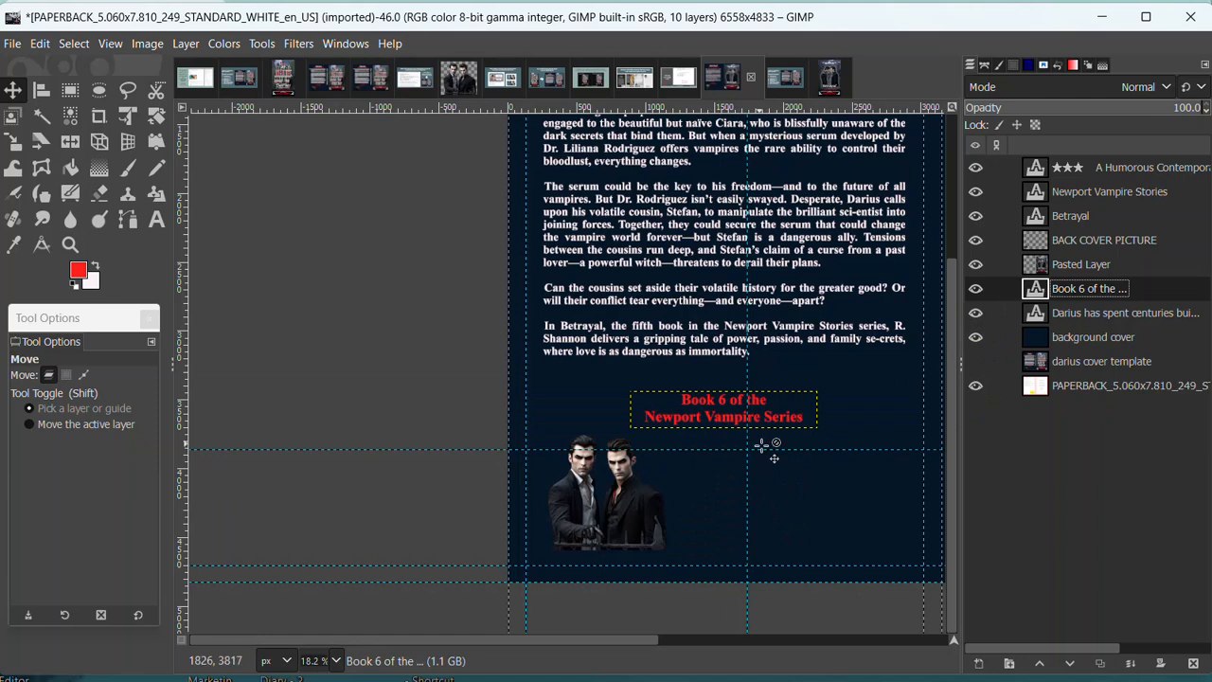
Step: Move the BACK COVER PICTURE layer down so its upper edge sits at the new horizontal guide
{"action": "scroll", "coordinate": [814, 358], "scroll_direction": "up", "scroll_amount": 3}
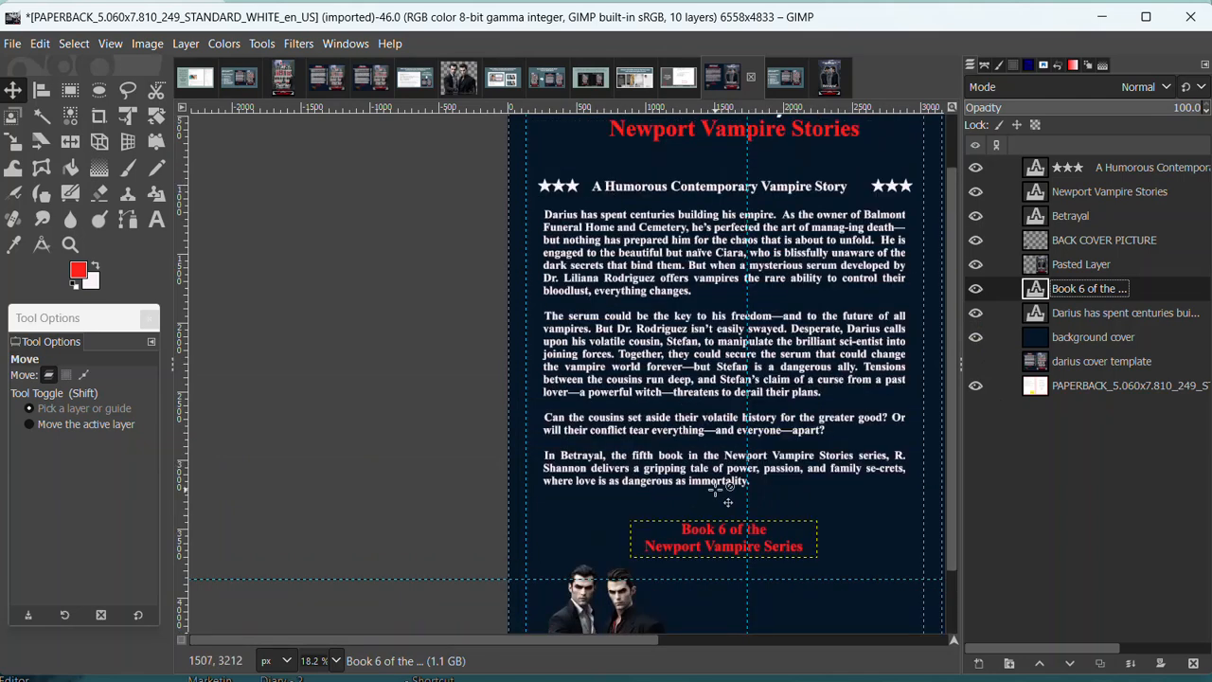
{"action": "scroll", "coordinate": [832, 410], "scroll_direction": "down", "scroll_amount": 2}
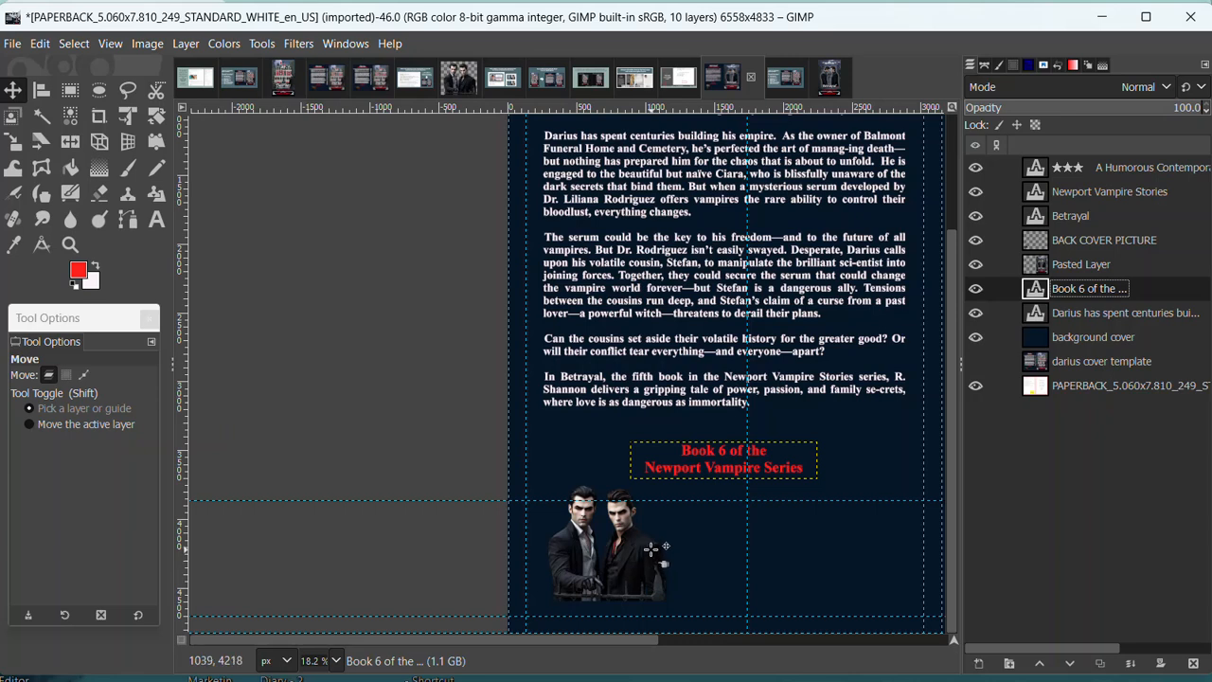
{"action": "left_click", "coordinate": [1103, 244]}
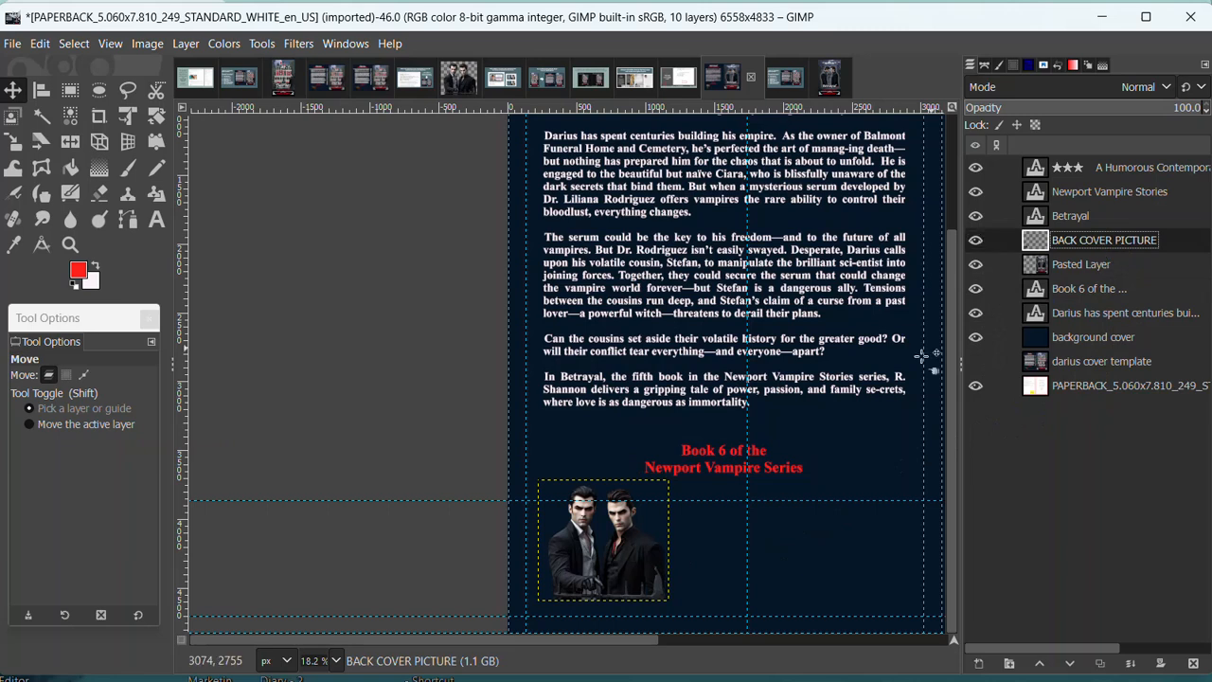
{"action": "left_click_drag", "start_coordinate": [599, 557], "coordinate": [596, 581]}
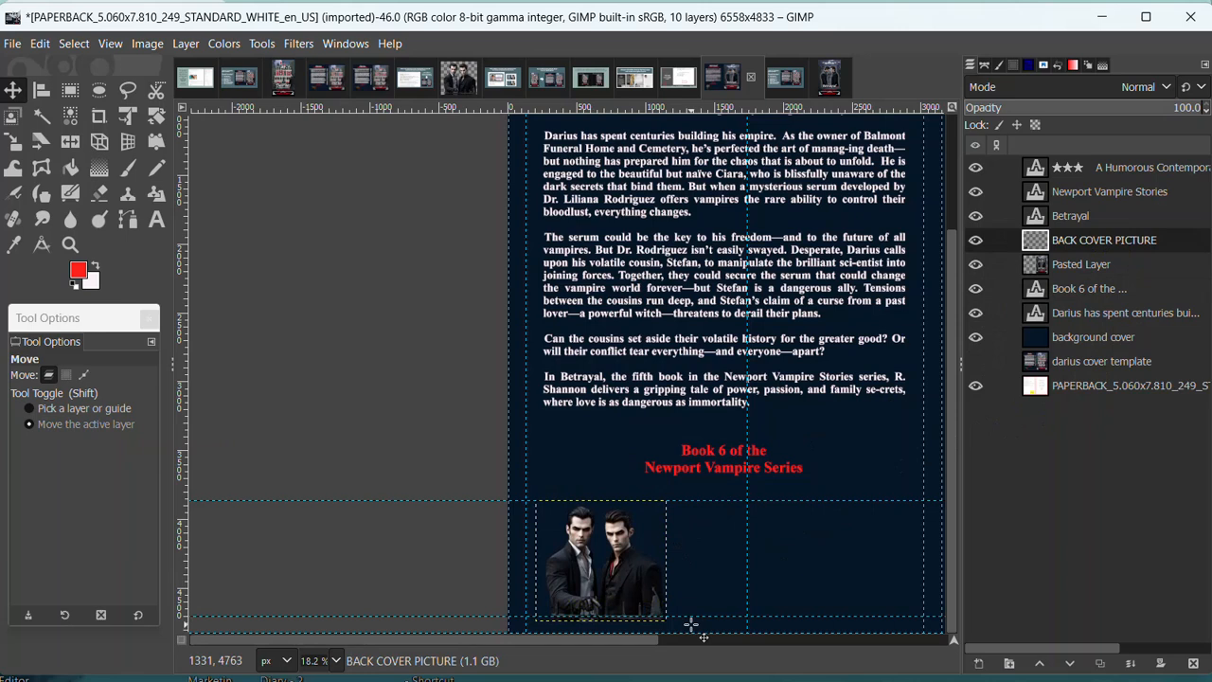
Step: Scale the back cover picture down proportionally to about 891 × 825 px so it fits above the lower guide
{"action": "key", "text": "shift+s"}
{"action": "left_click", "coordinate": [691, 625]}
{"action": "left_click_drag", "start_coordinate": [689, 640], "coordinate": [678, 637]}
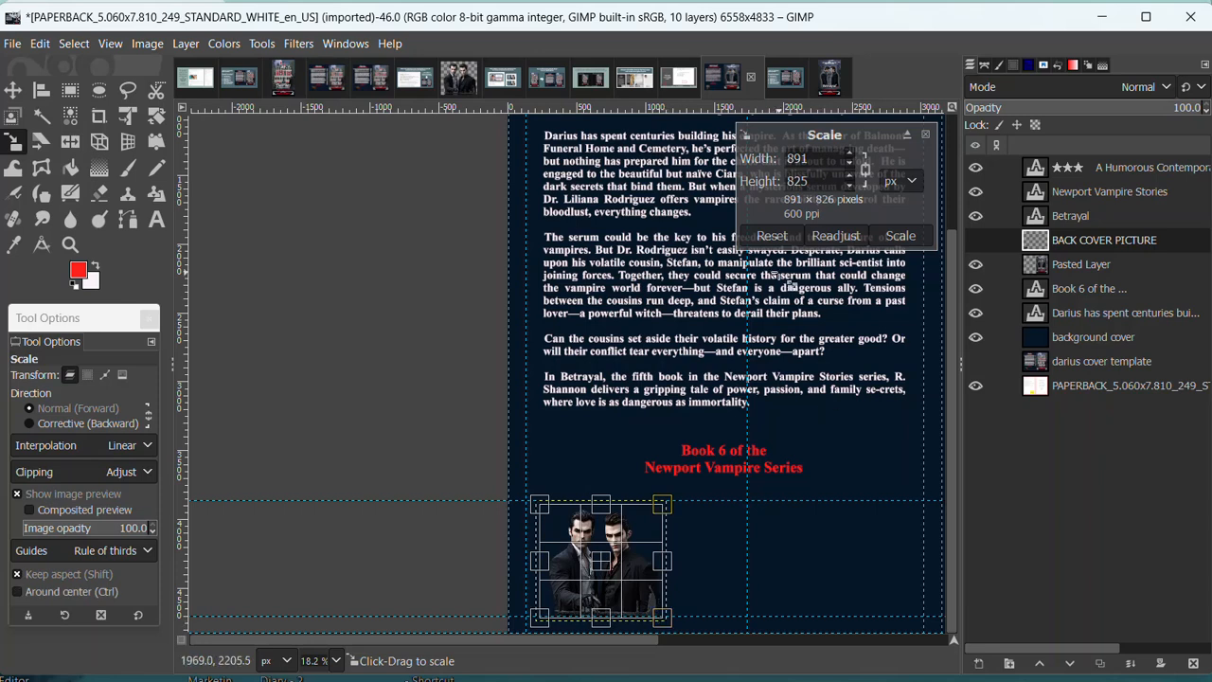
{"action": "left_click", "coordinate": [901, 236]}
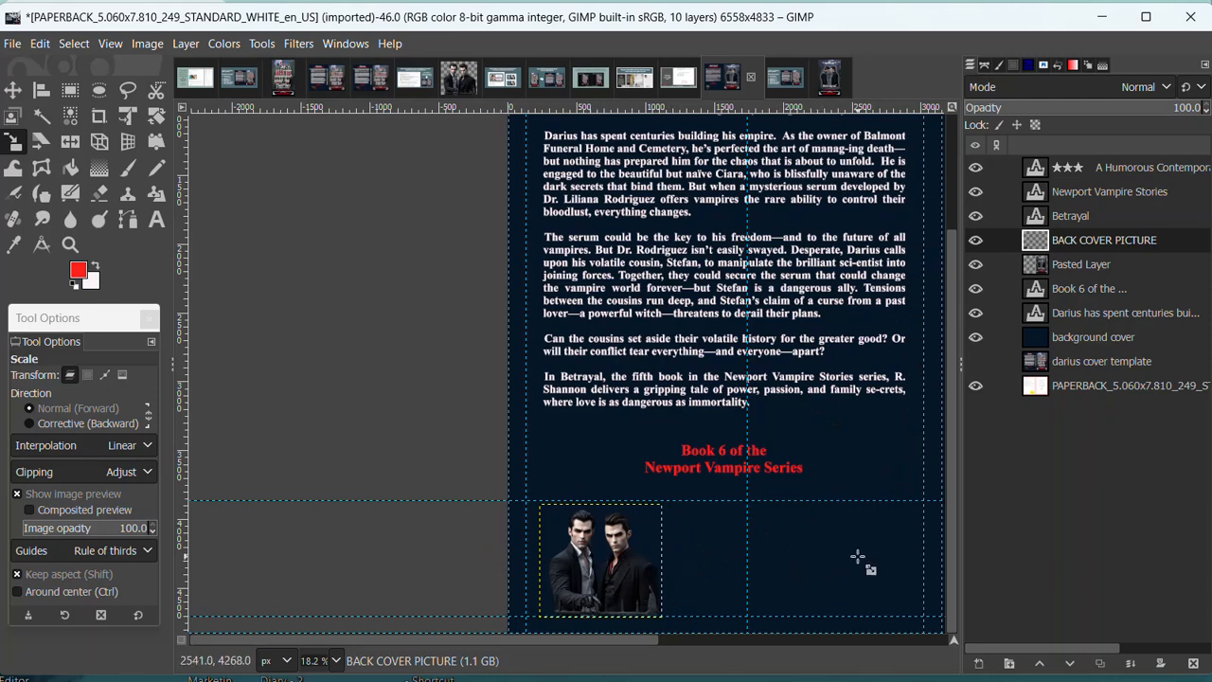
Step: Extend the description text box downward and set all of its text to 87 px
{"action": "scroll", "coordinate": [862, 560], "scroll_direction": "up", "scroll_amount": 3}
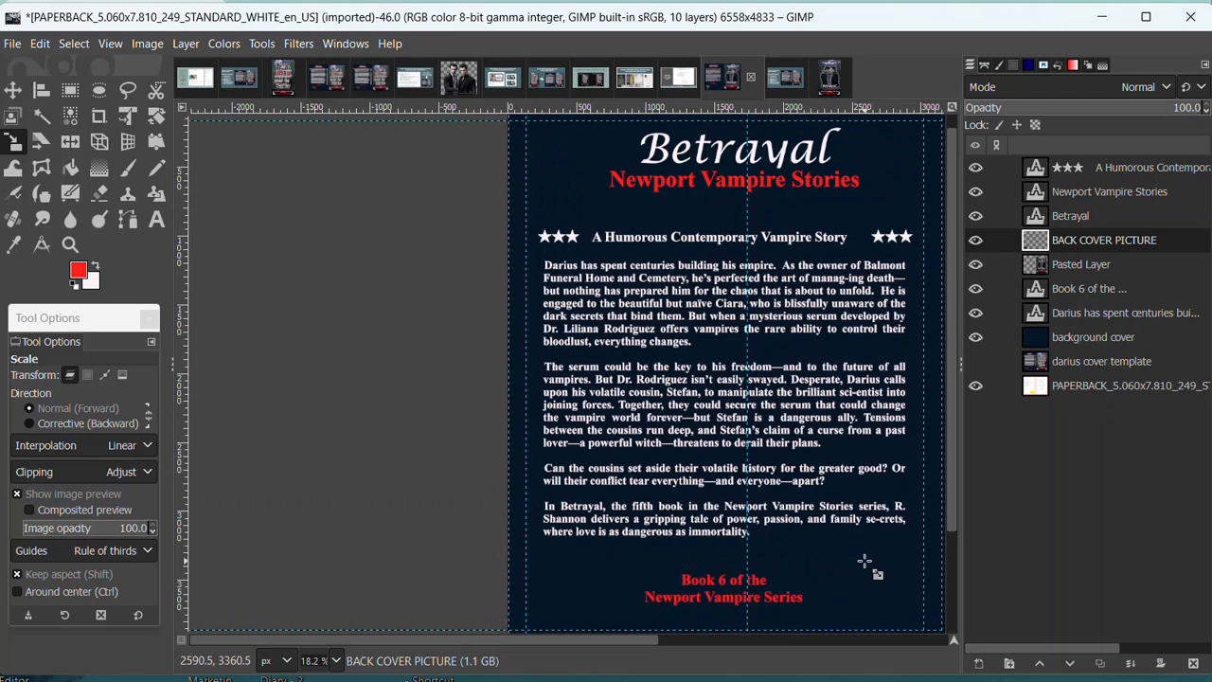
{"action": "scroll", "coordinate": [865, 561], "scroll_direction": "down", "scroll_amount": 3}
{"action": "scroll", "coordinate": [864, 559], "scroll_direction": "up", "scroll_amount": 3}
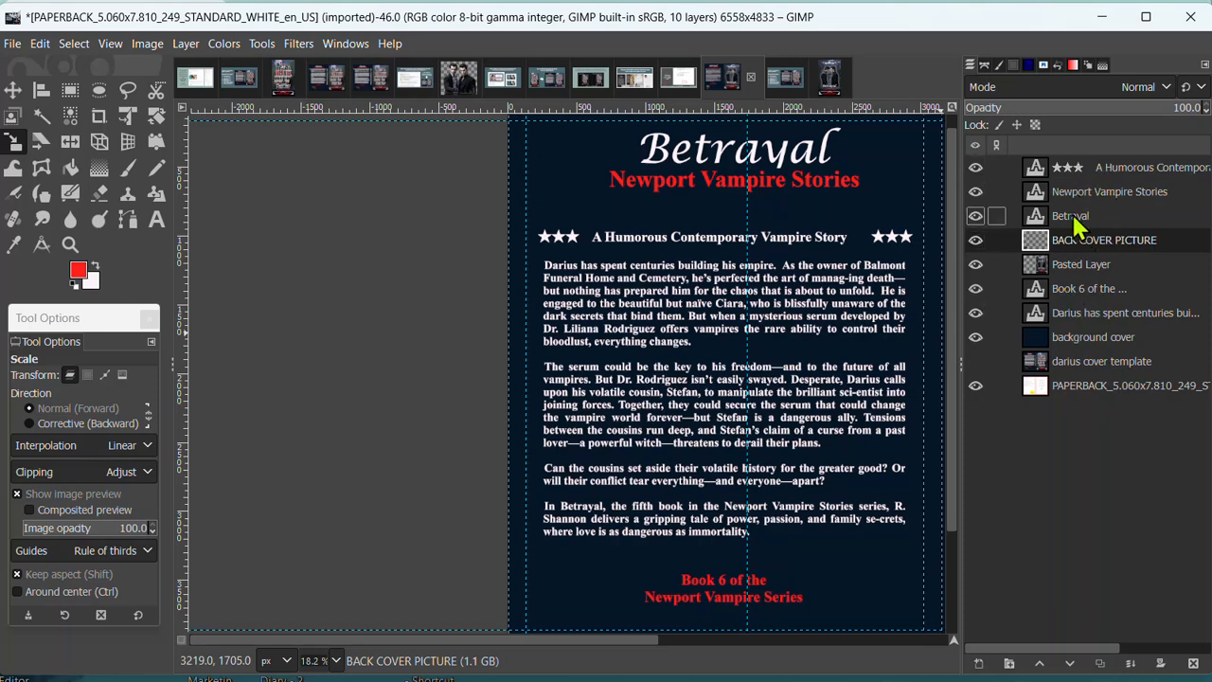
{"action": "left_click", "coordinate": [1098, 316]}
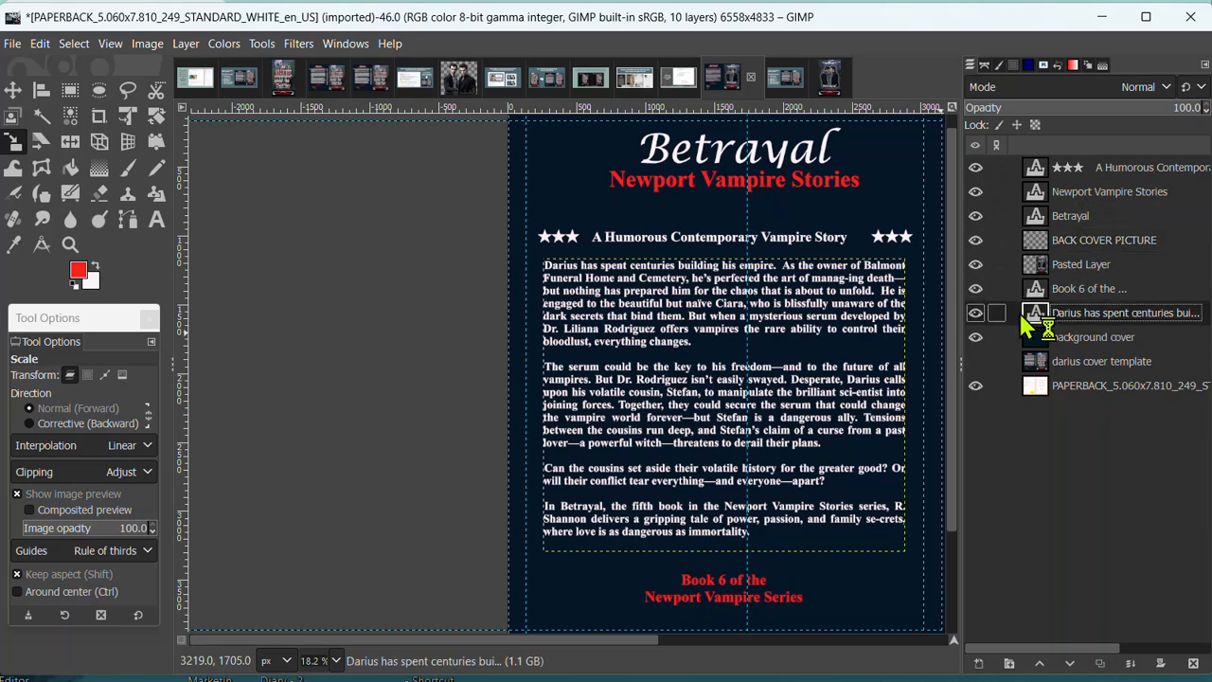
{"action": "double_click", "coordinate": [1034, 317]}
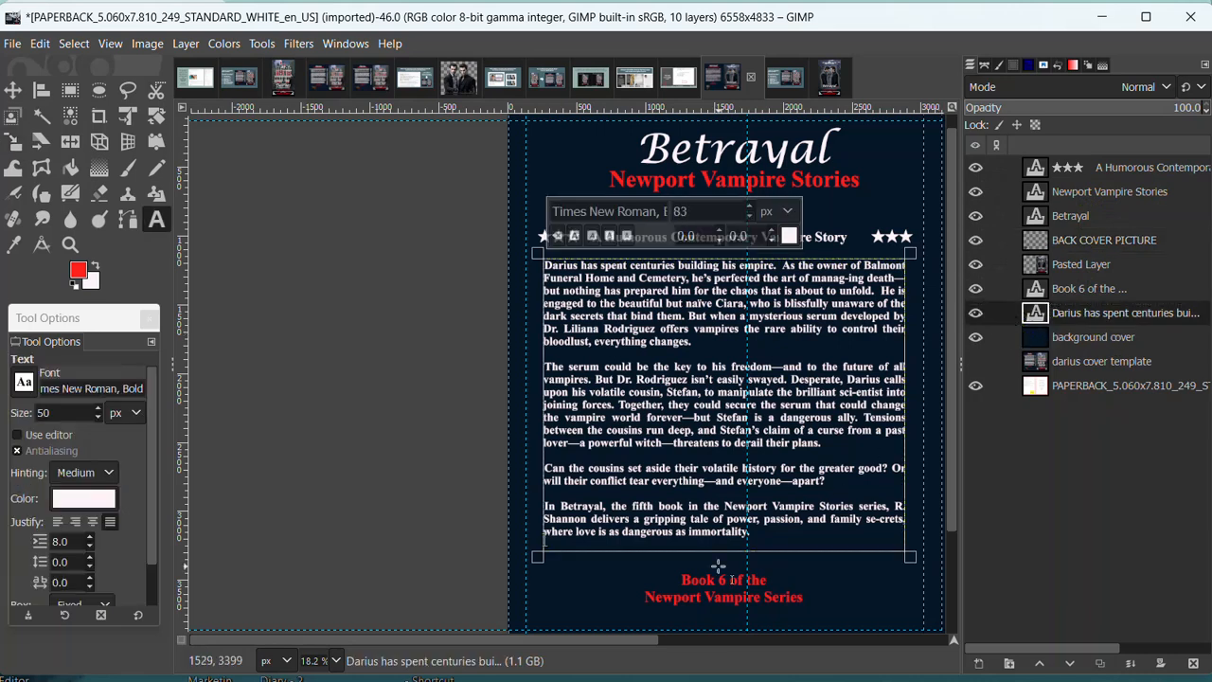
{"action": "mouse_move", "coordinate": [730, 573]}
{"action": "left_mouse_down"}
{"action": "mouse_move", "coordinate": [730, 589]}
{"action": "mouse_move", "coordinate": [738, 579]}
{"action": "left_mouse_up"}
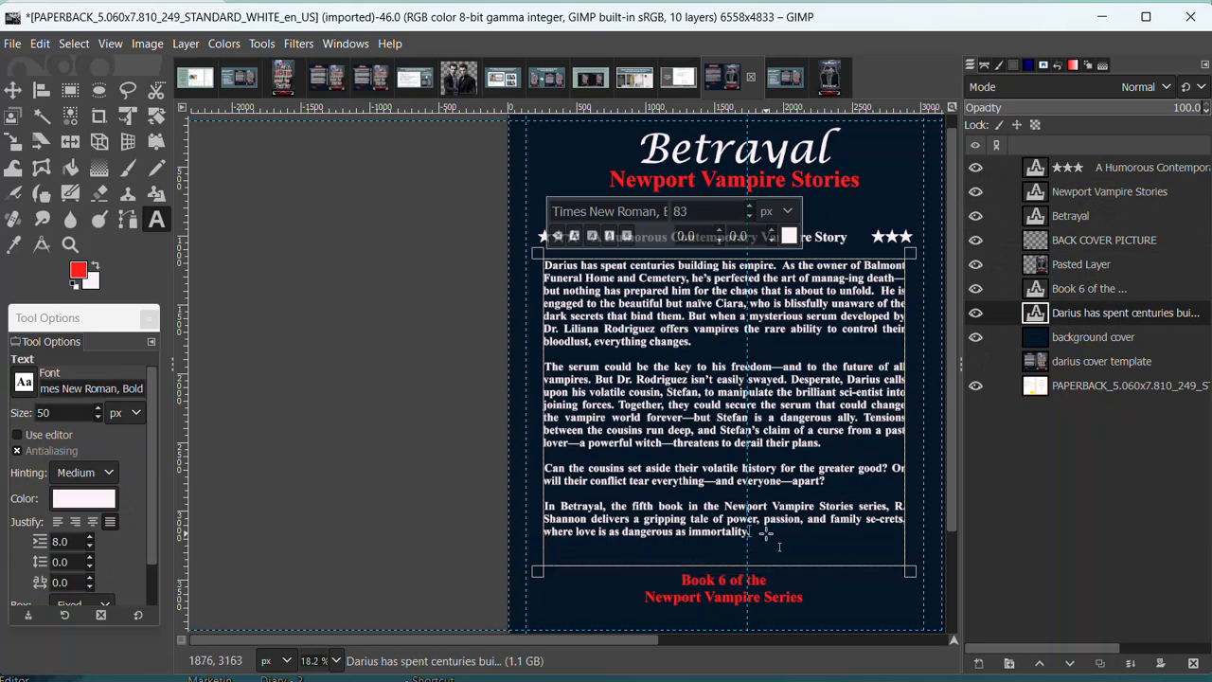
{"action": "key", "text": "ctrl+a"}
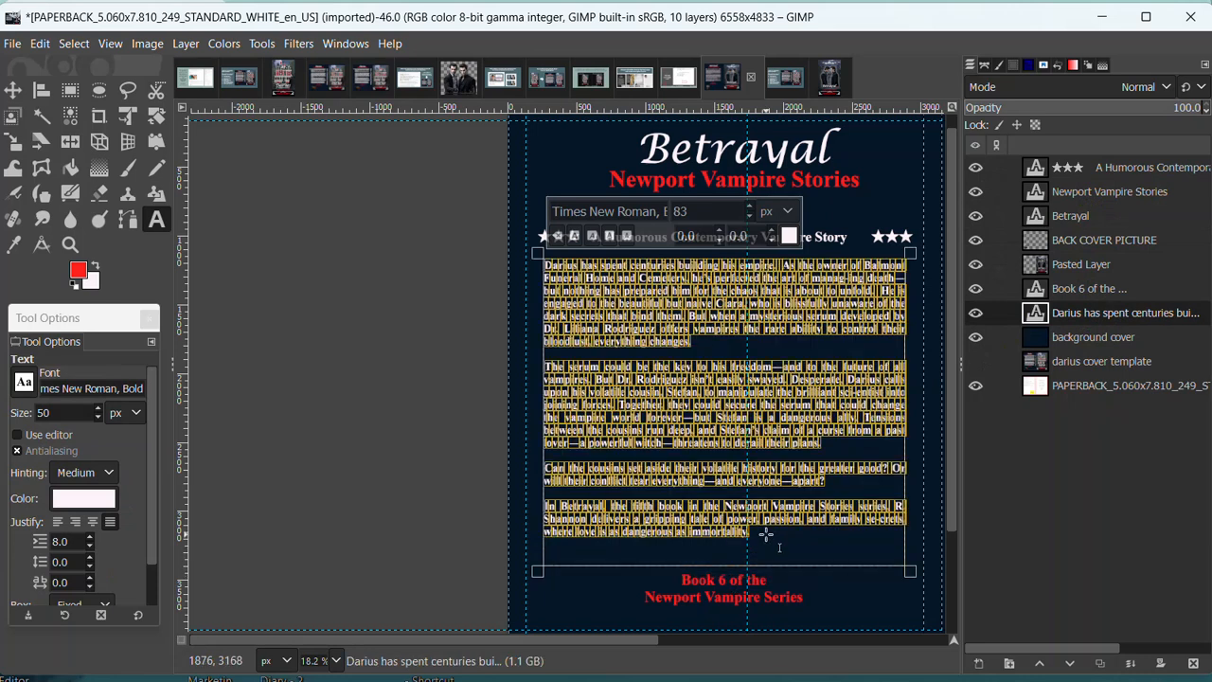
{"action": "left_click", "coordinate": [749, 209]}
{"action": "left_click", "coordinate": [749, 209]}
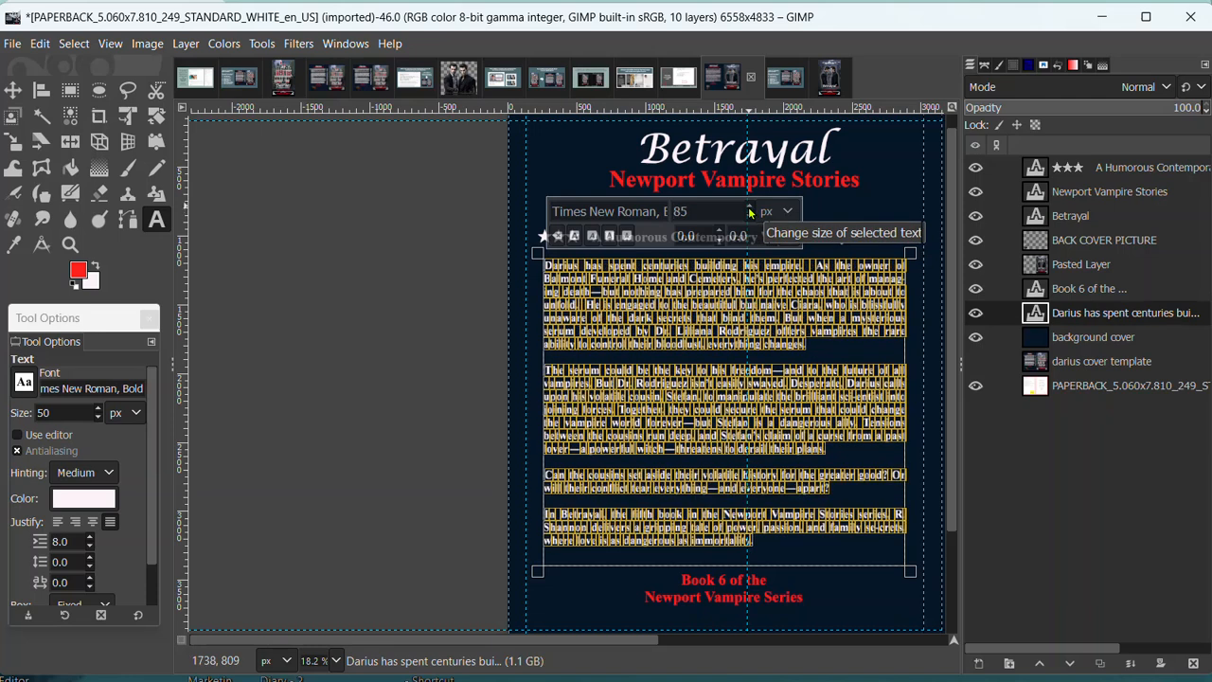
{"action": "left_click", "coordinate": [749, 209]}
{"action": "left_click", "coordinate": [749, 209]}
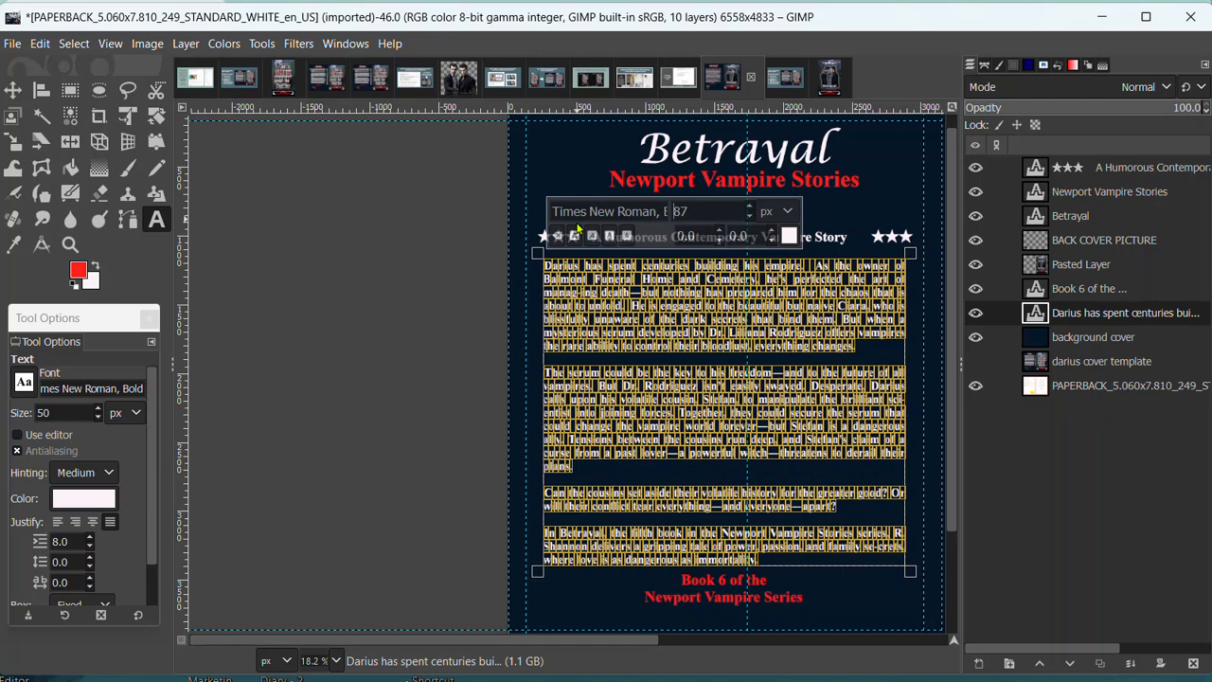
{"action": "left_click", "coordinate": [16, 92]}
Step: Select the tagline layer, show the darius cover template and hide the background cover to reveal the template's spine text
{"action": "scroll", "coordinate": [783, 377], "scroll_direction": "down", "scroll_amount": 2}
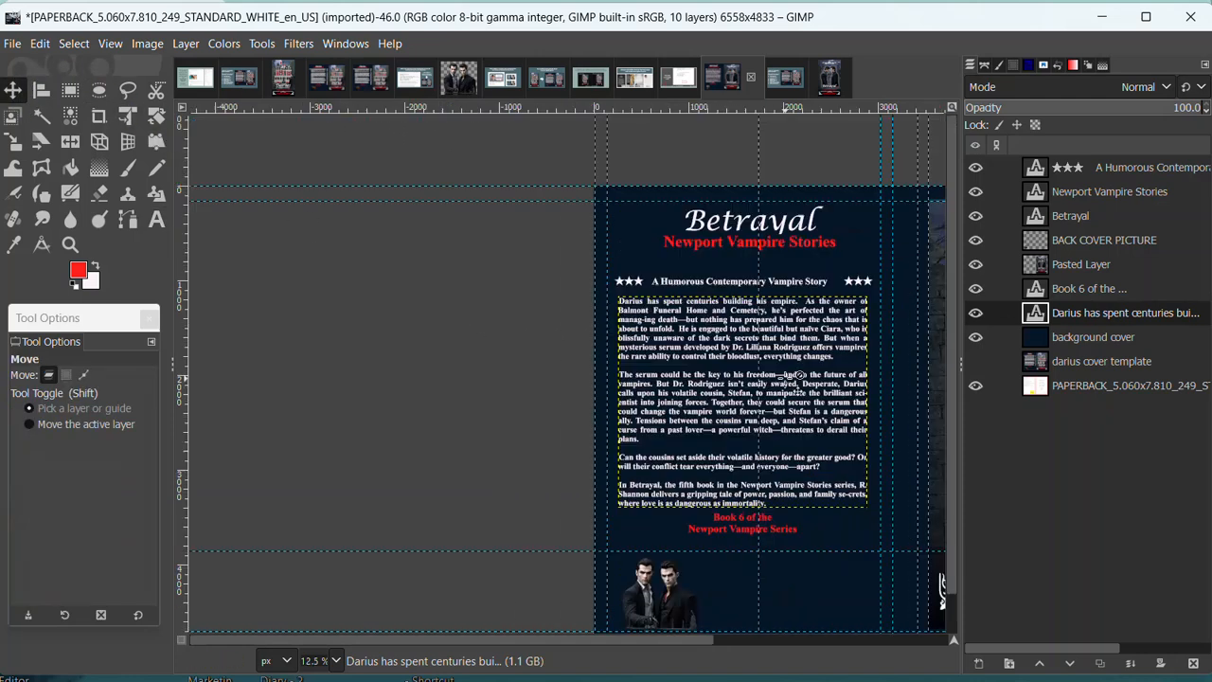
{"action": "scroll", "coordinate": [864, 416], "scroll_direction": "down", "scroll_amount": 1}
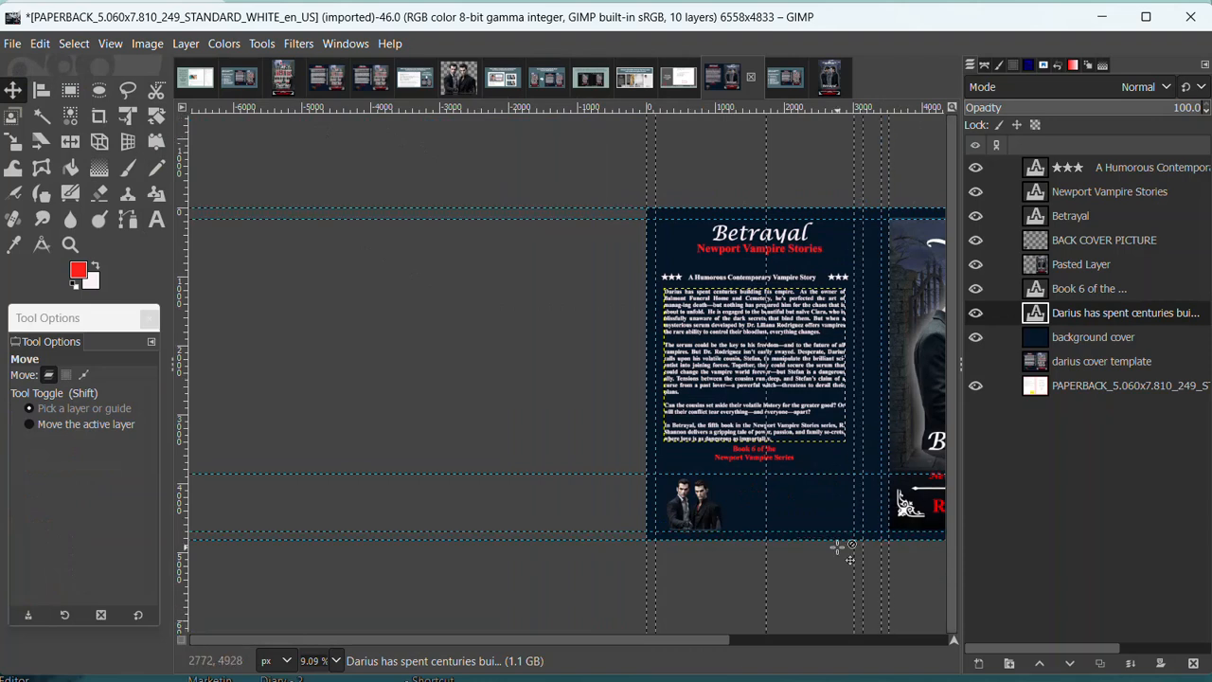
{"action": "key", "text": "shift+j"}
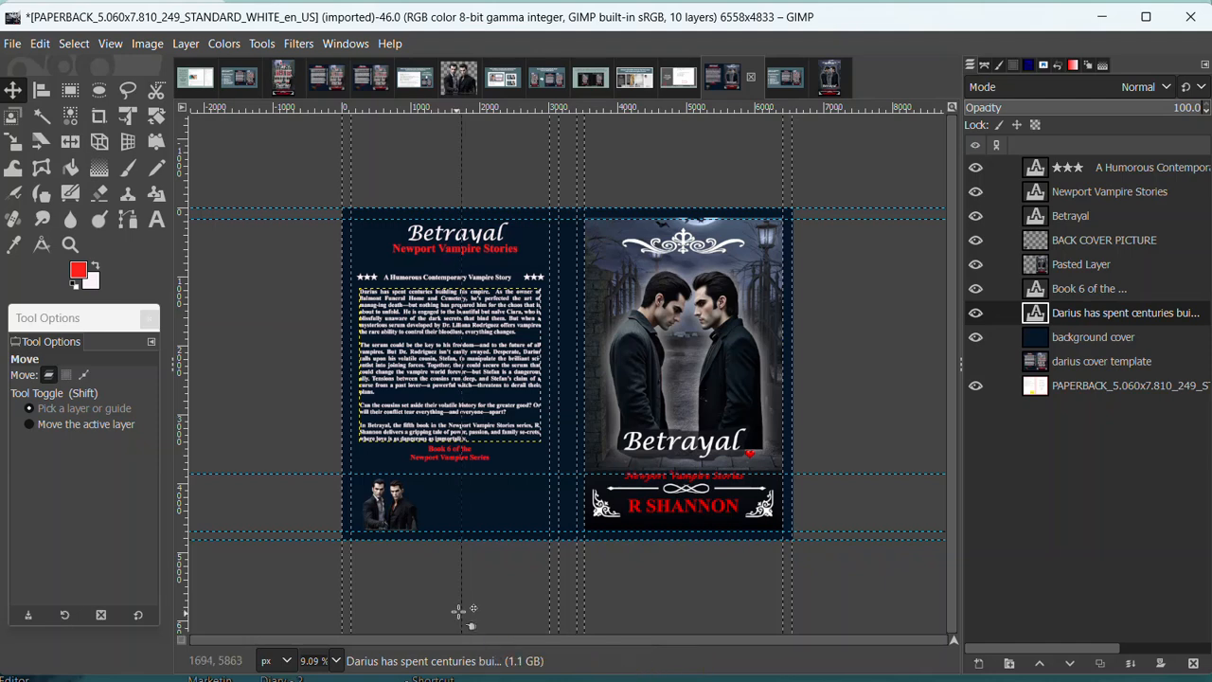
{"action": "left_click", "coordinate": [1125, 173]}
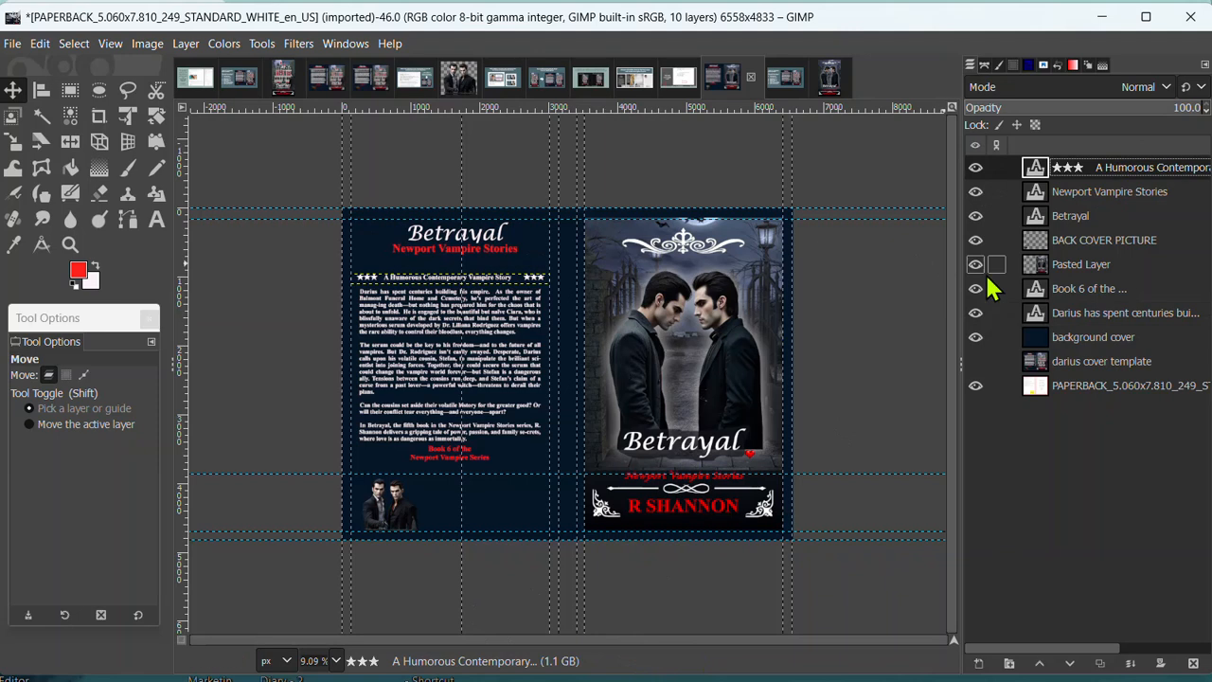
{"action": "left_click", "coordinate": [975, 364]}
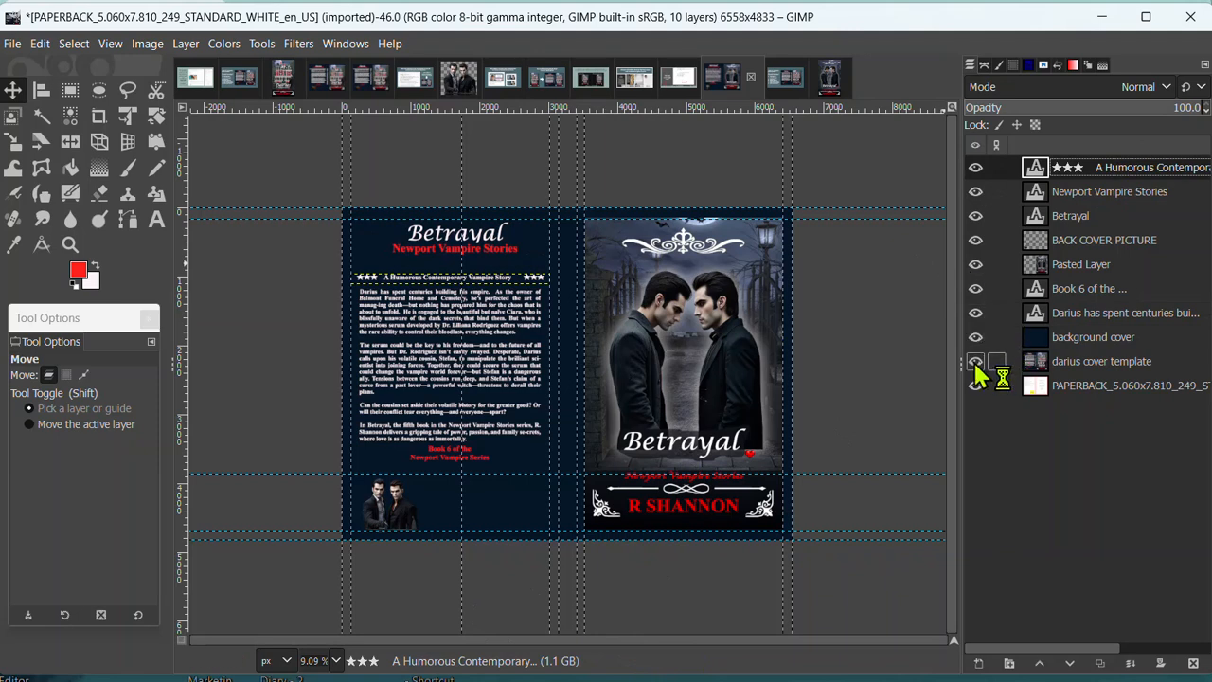
{"action": "left_click", "coordinate": [975, 337]}
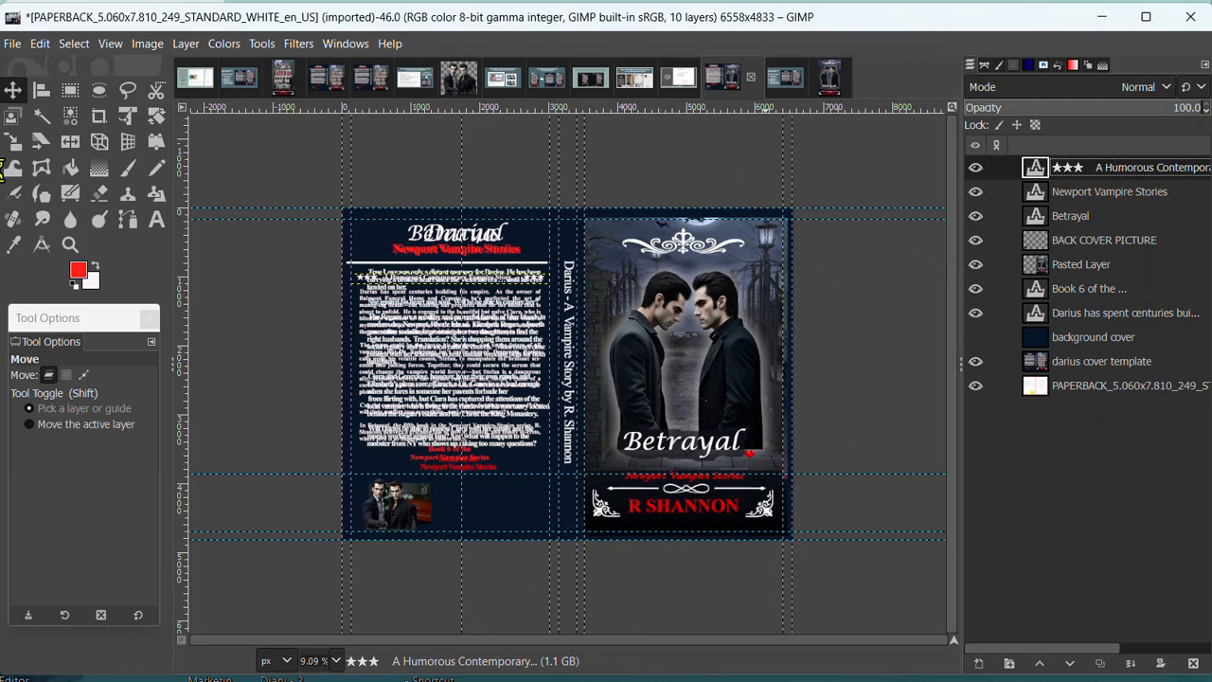
Step: Make white the foreground colour and add a new transparent layer named White line above the tagline
{"action": "left_click", "coordinate": [95, 266]}
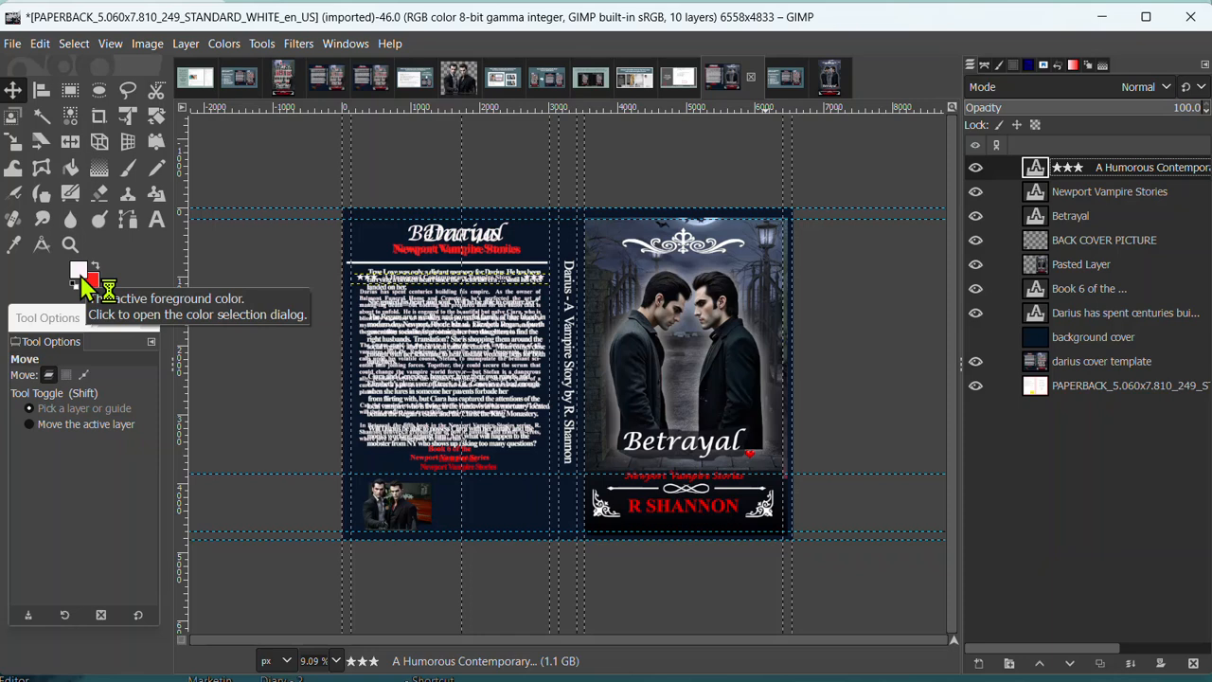
{"action": "left_click", "coordinate": [979, 664]}
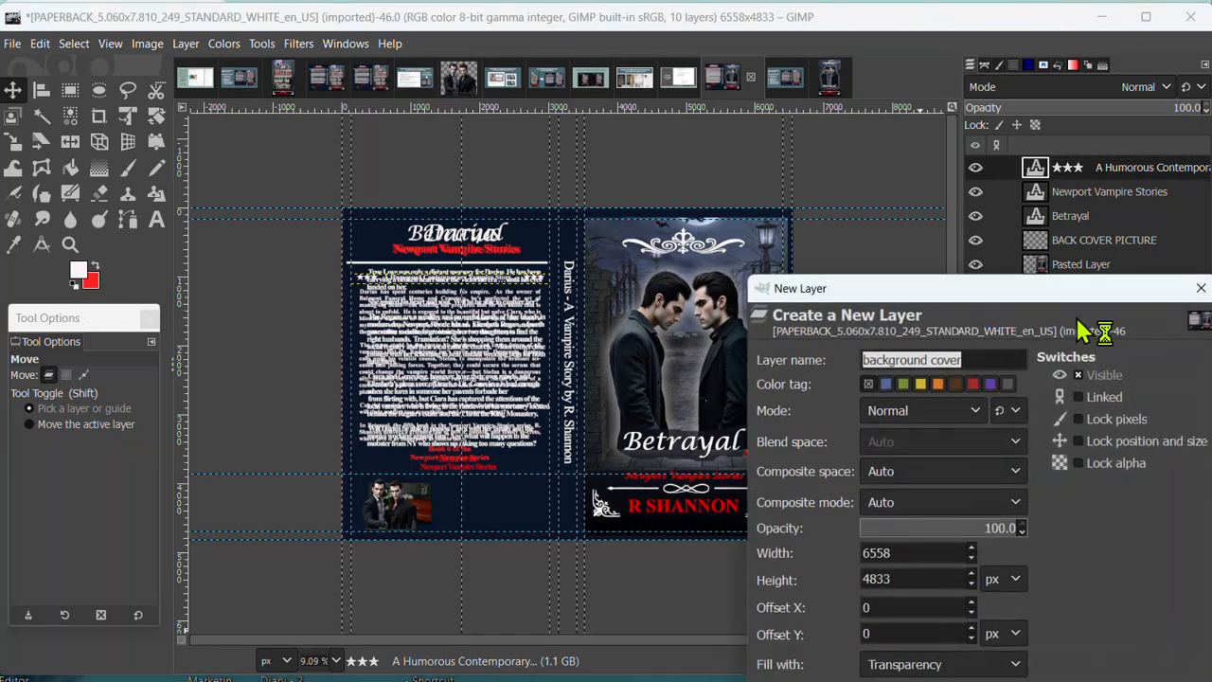
{"action": "type", "text": "White line"}
{"action": "key", "text": "Return"}
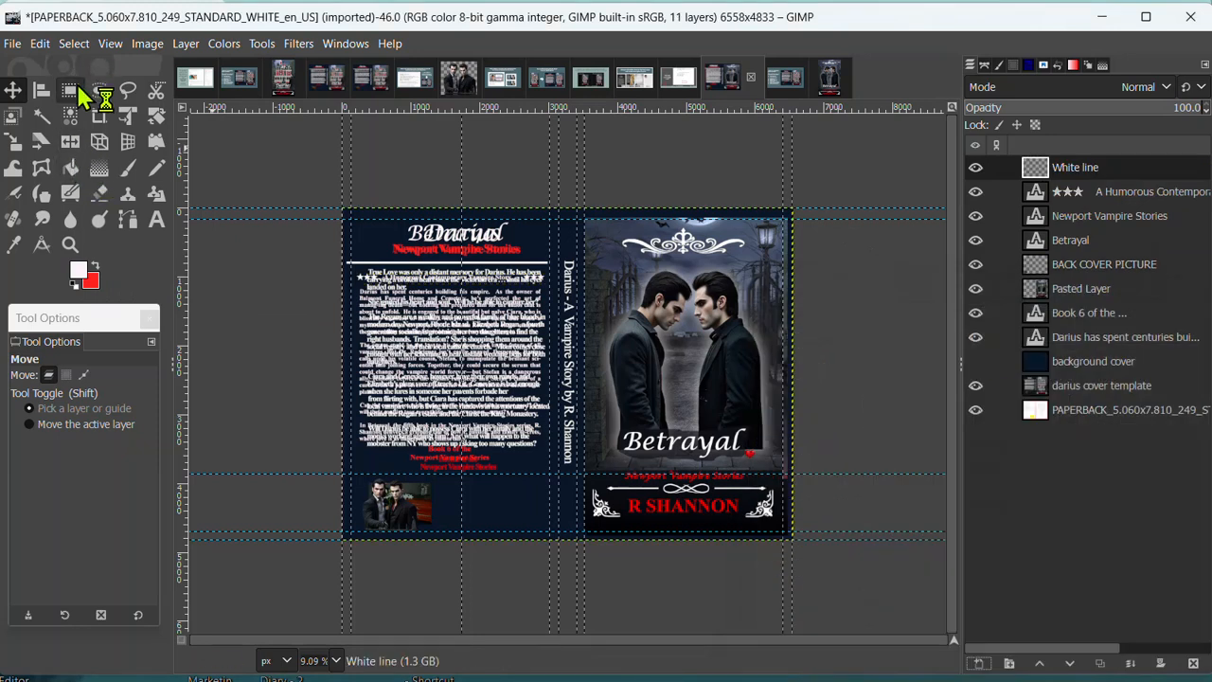
Step: Select a thin rectangle of about 2924 × 44 px over the template's divider line and fill it with white
{"action": "left_click", "coordinate": [72, 93]}
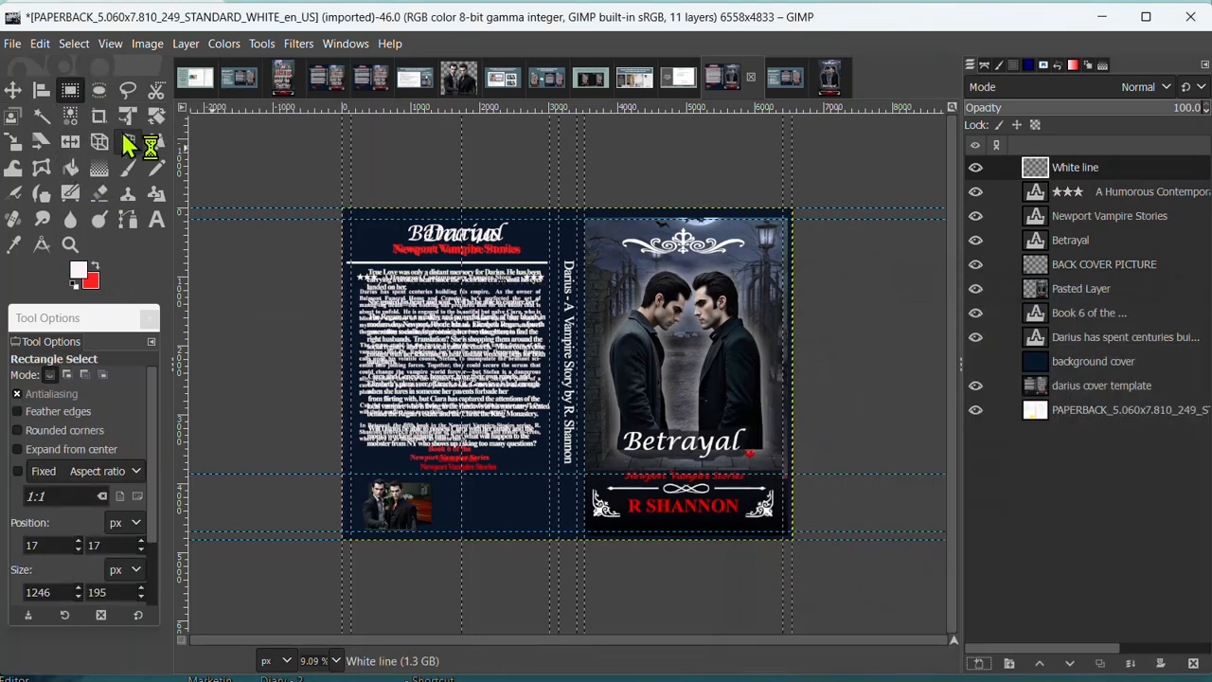
{"action": "scroll", "coordinate": [219, 152], "scroll_direction": "up", "scroll_amount": 2}
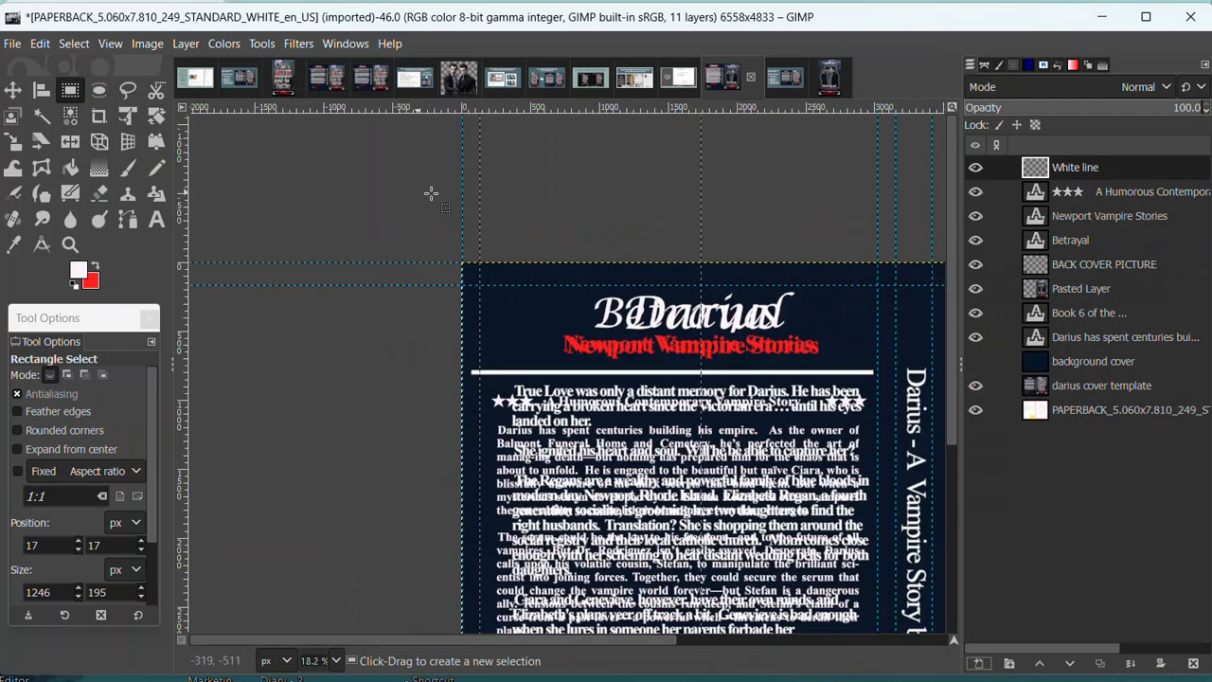
{"action": "left_click_drag", "start_coordinate": [514, 641], "coordinate": [433, 641]}
{"action": "scroll", "coordinate": [490, 455], "scroll_direction": "up", "scroll_amount": 2}
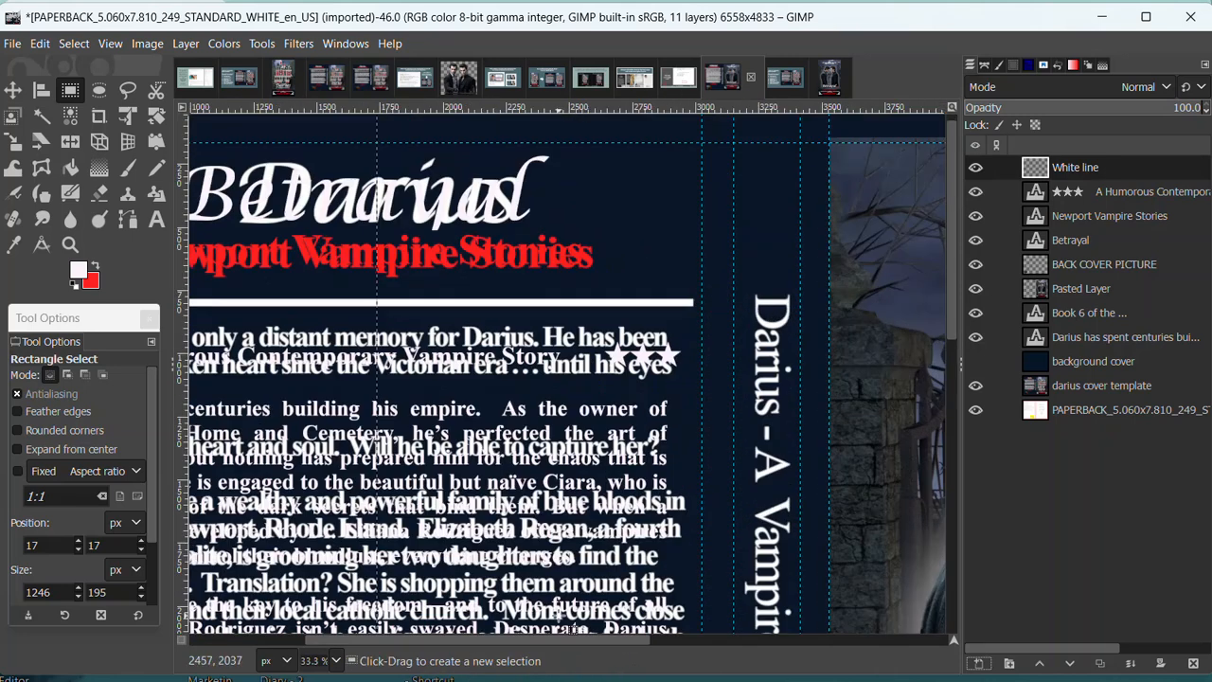
{"action": "left_click_drag", "start_coordinate": [565, 640], "coordinate": [433, 642]}
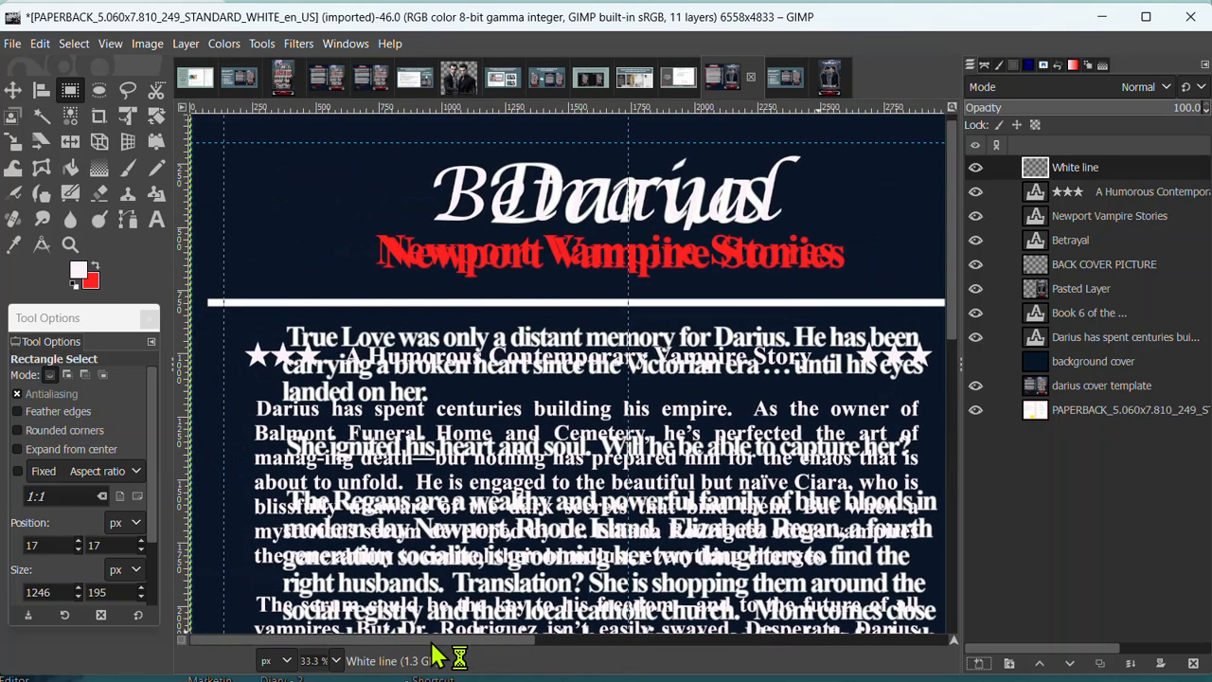
{"action": "scroll", "coordinate": [466, 576], "scroll_direction": "down", "scroll_amount": 1}
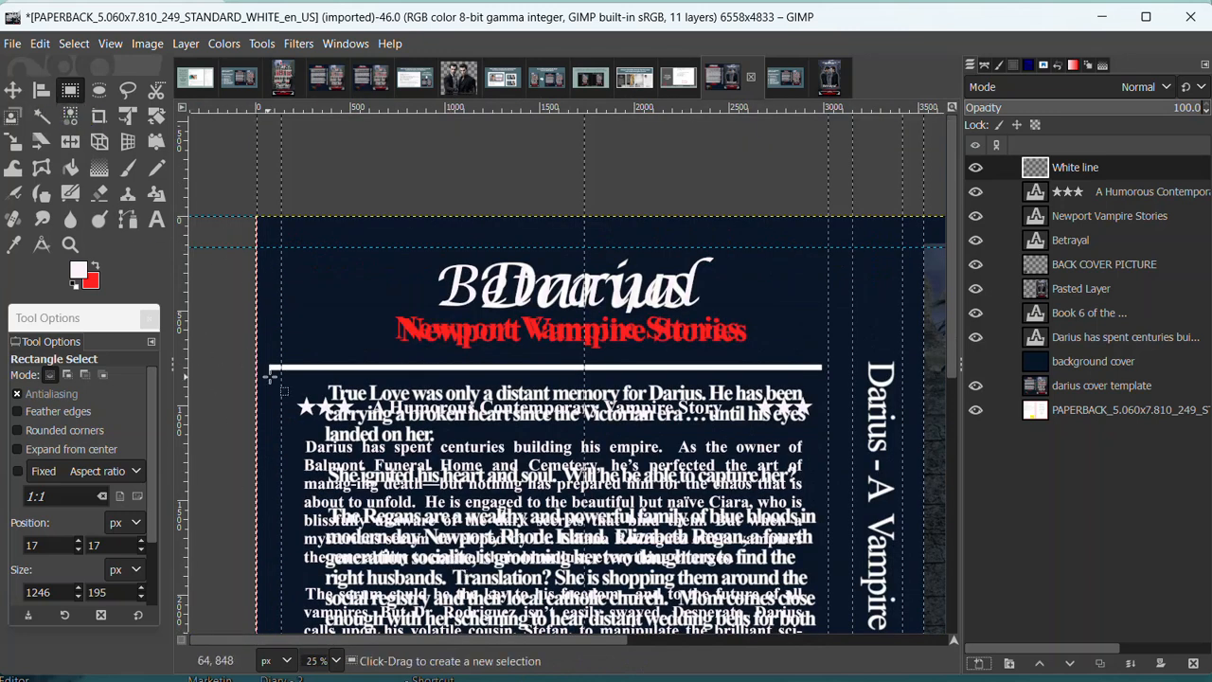
{"action": "left_click_drag", "start_coordinate": [267, 361], "coordinate": [825, 373]}
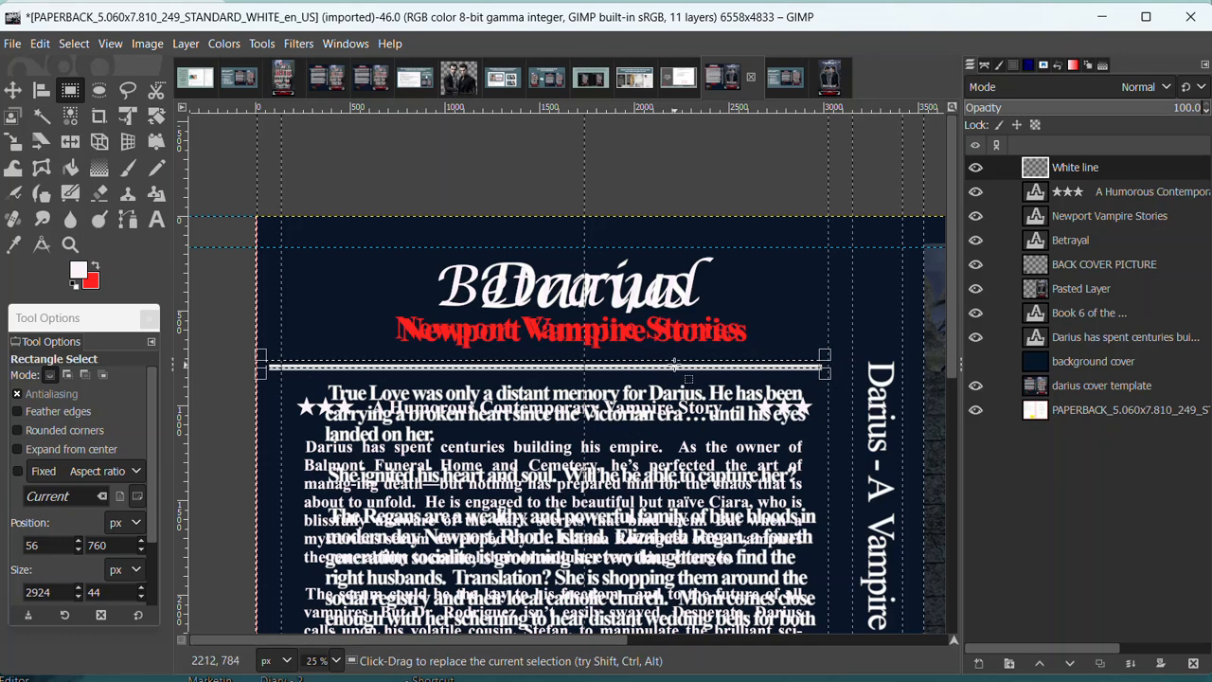
{"action": "right_click", "coordinate": [675, 365]}
{"action": "mouse_move", "coordinate": [703, 419]}
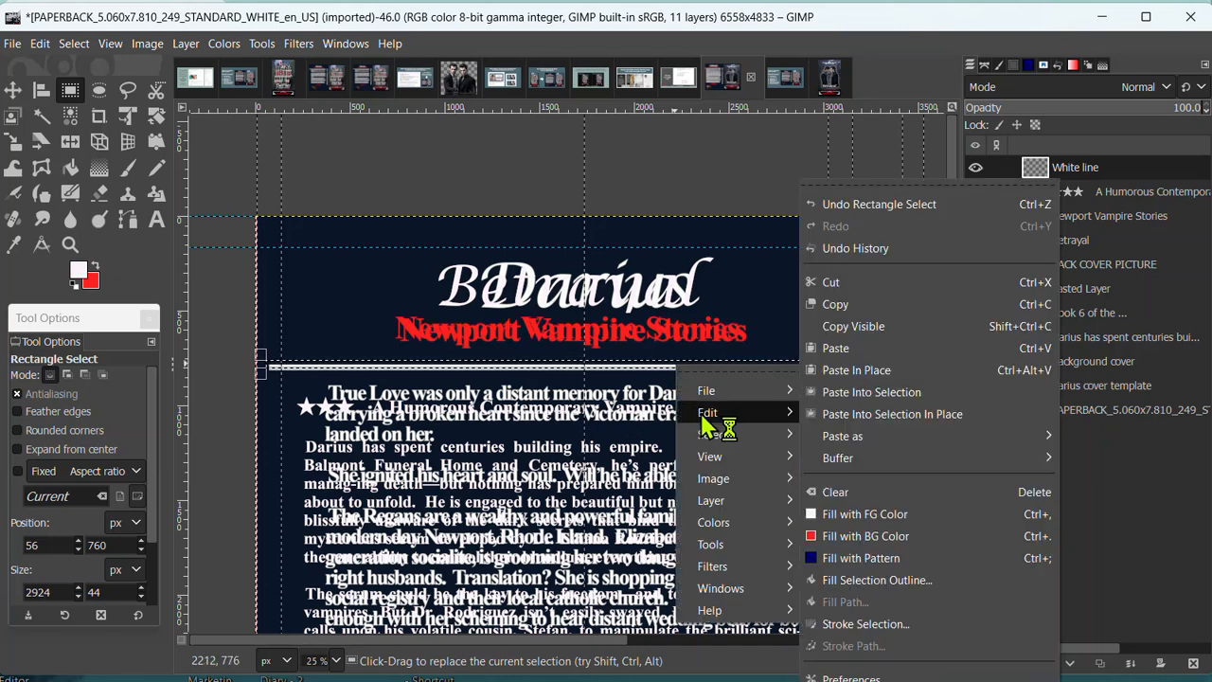
{"action": "left_click", "coordinate": [869, 512]}
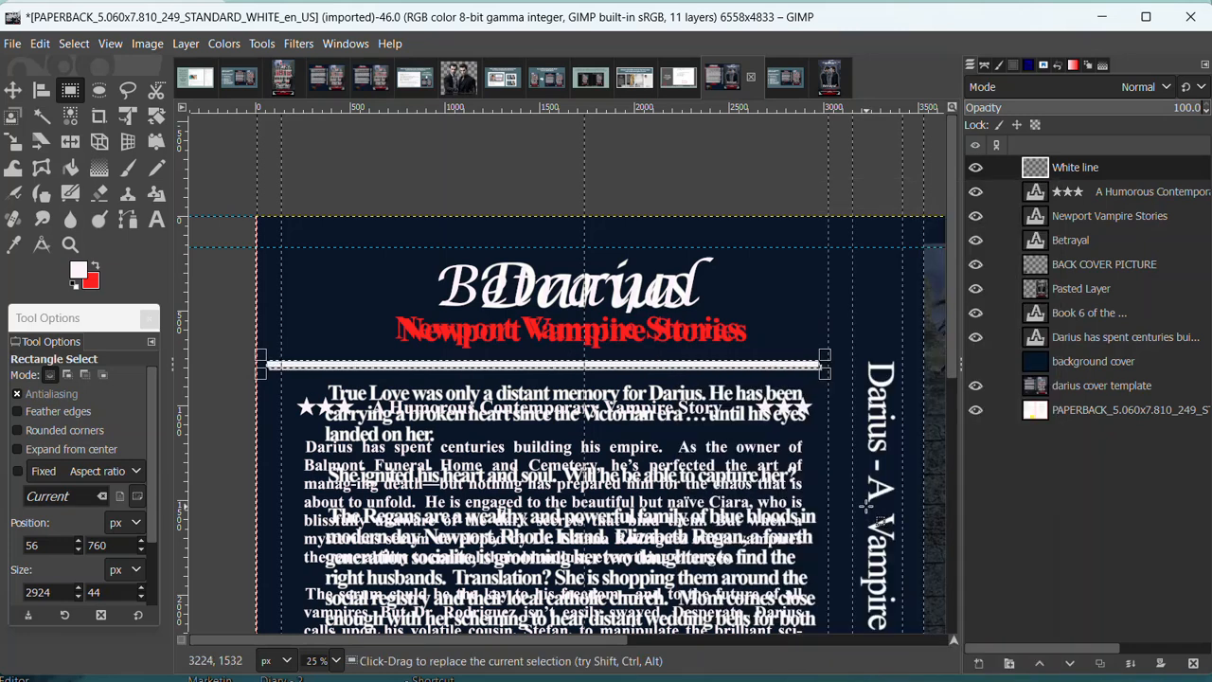
Step: Move the White line layer slightly down so it covers the template's divider below the series title
{"action": "left_click", "coordinate": [14, 90]}
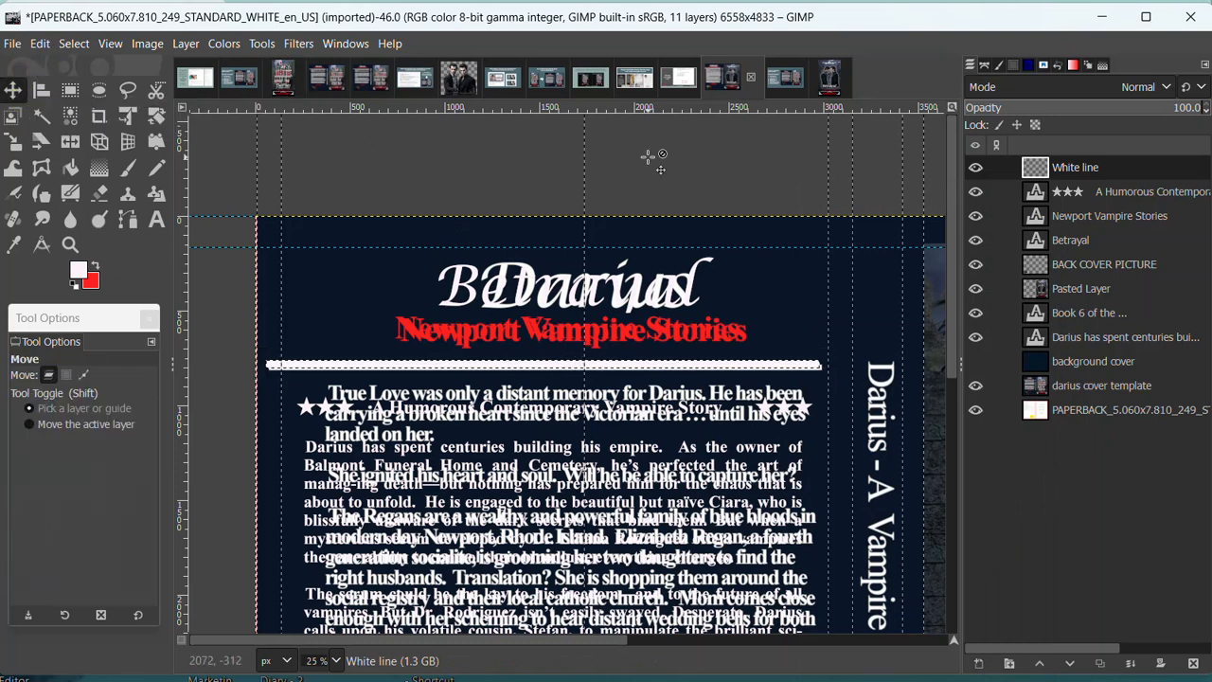
{"action": "key", "text": "shift"}
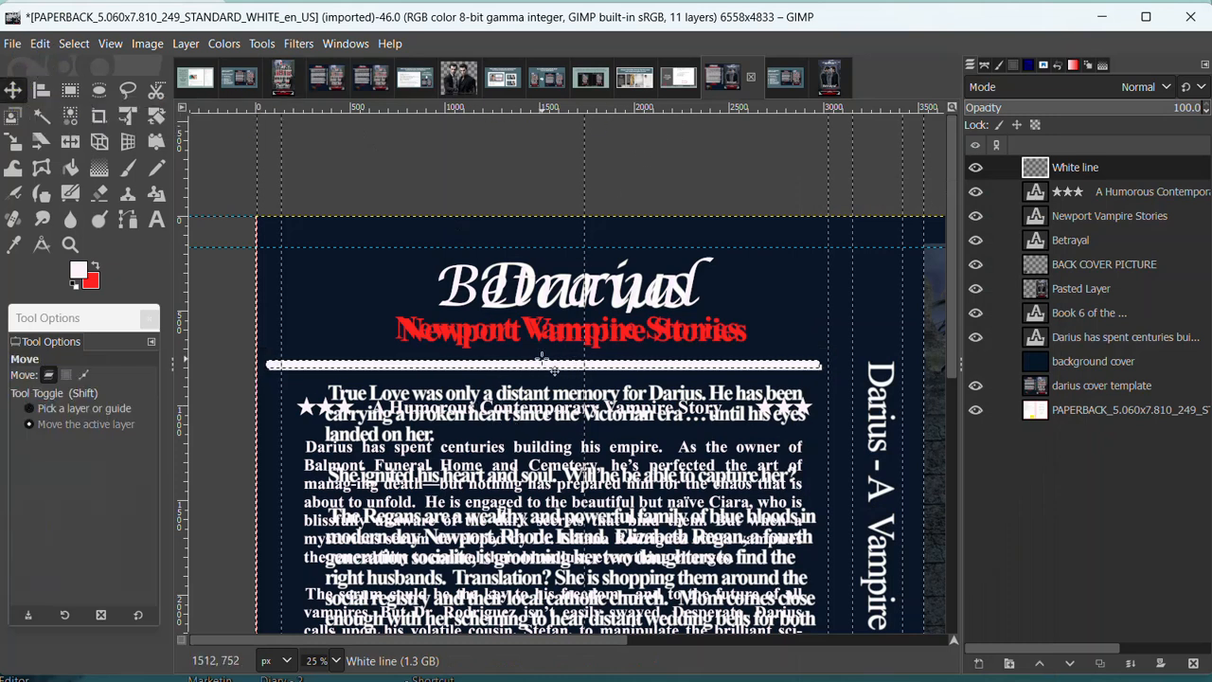
{"action": "left_click_drag", "start_coordinate": [549, 378], "coordinate": [536, 371]}
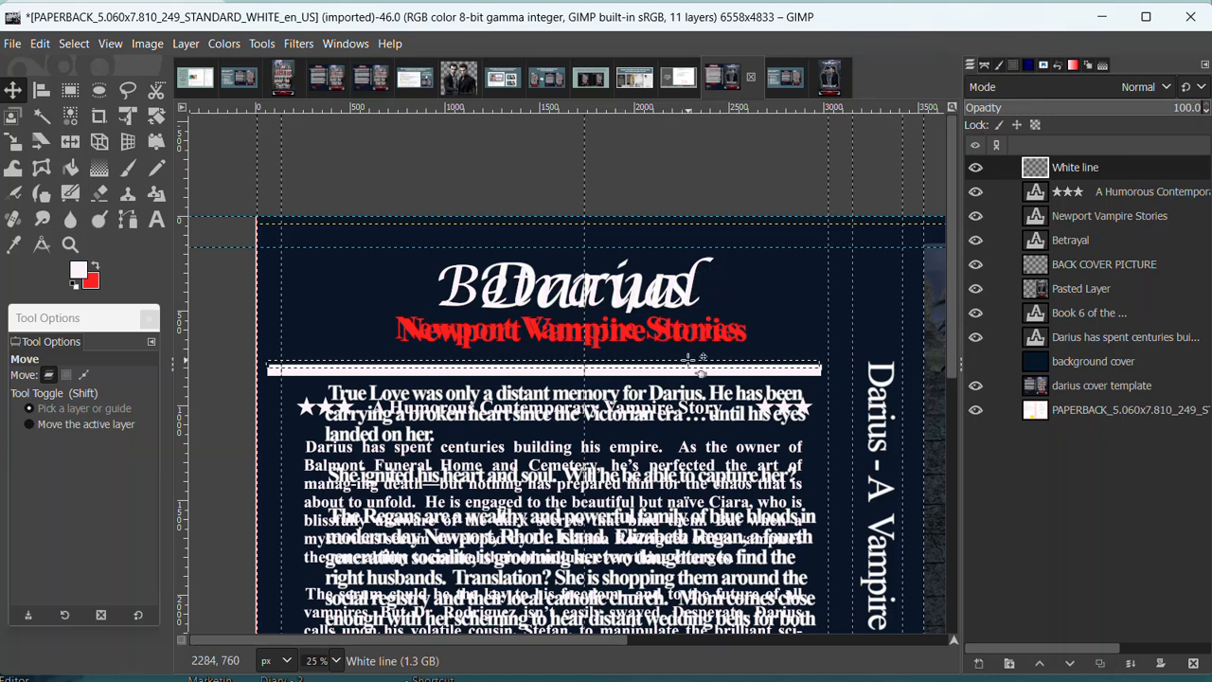
Step: Hide the darius cover template and review the whole cover with the new divider line
{"action": "left_click", "coordinate": [975, 386]}
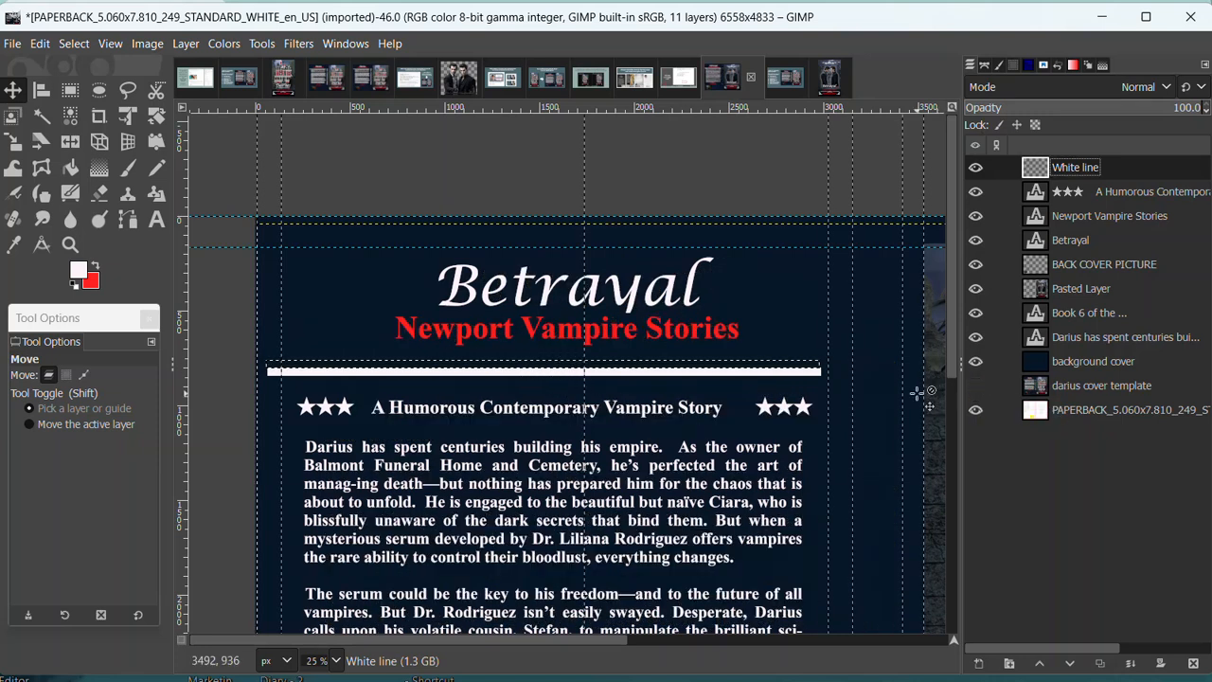
{"action": "scroll", "coordinate": [852, 398], "scroll_direction": "down", "scroll_amount": 2}
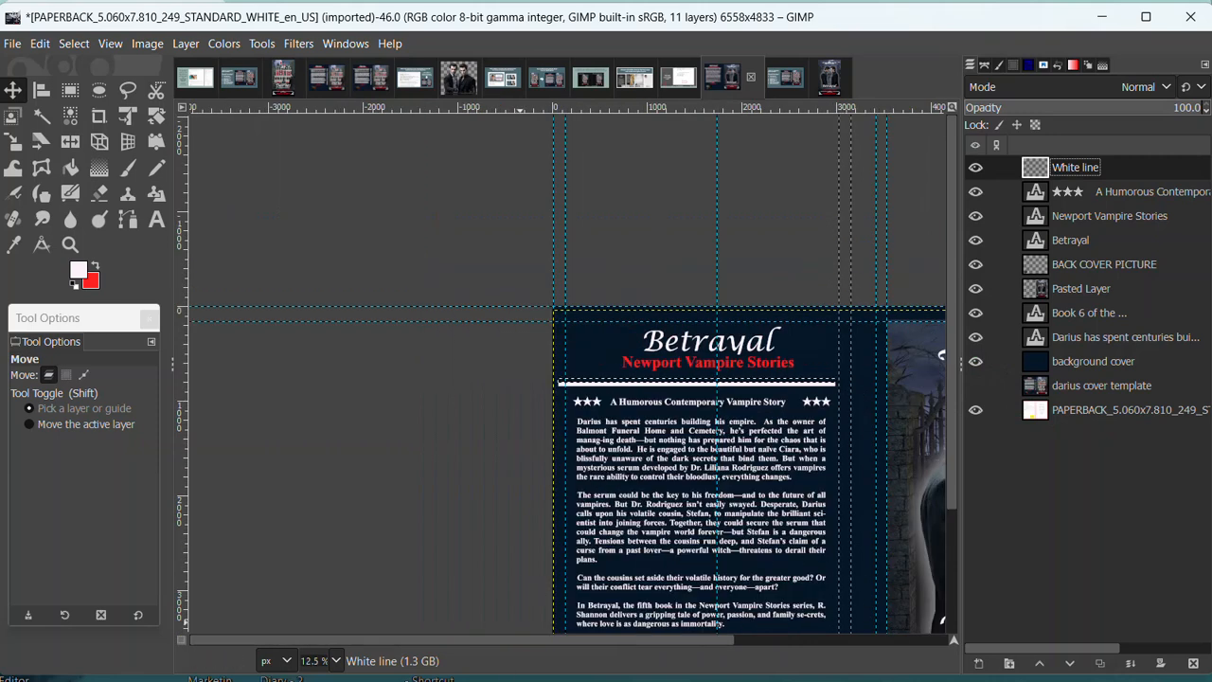
{"action": "left_click_drag", "start_coordinate": [495, 637], "coordinate": [645, 663]}
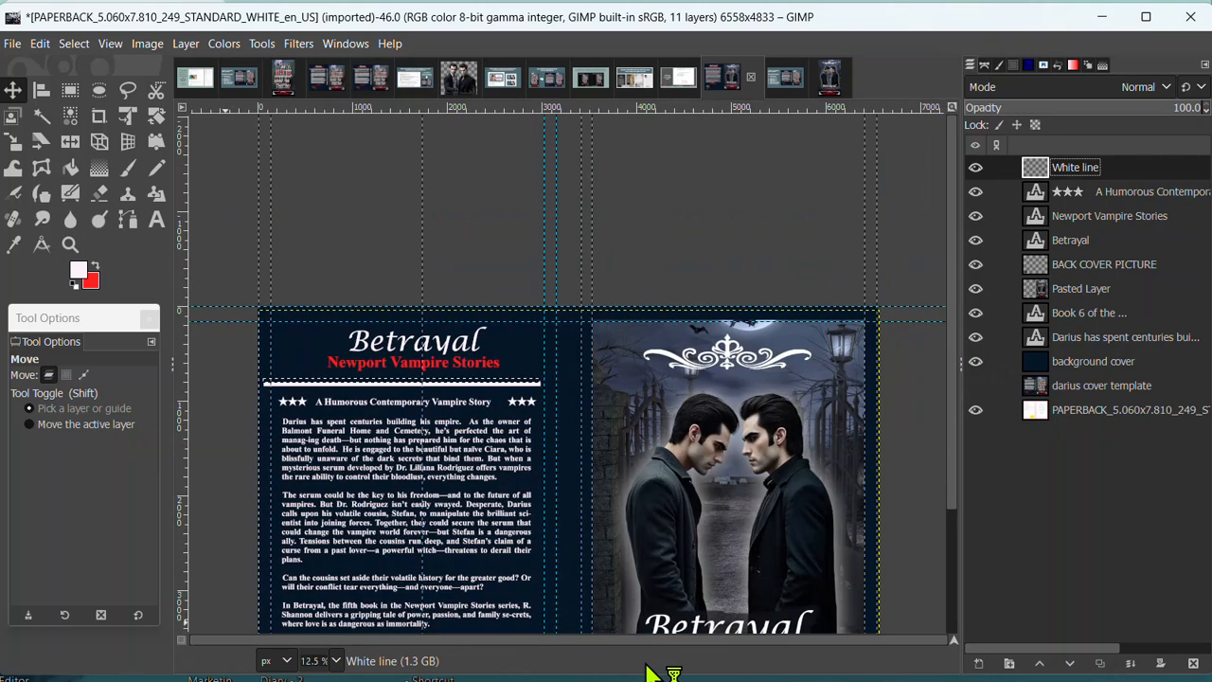
{"action": "scroll", "coordinate": [939, 463], "scroll_direction": "down", "scroll_amount": 1}
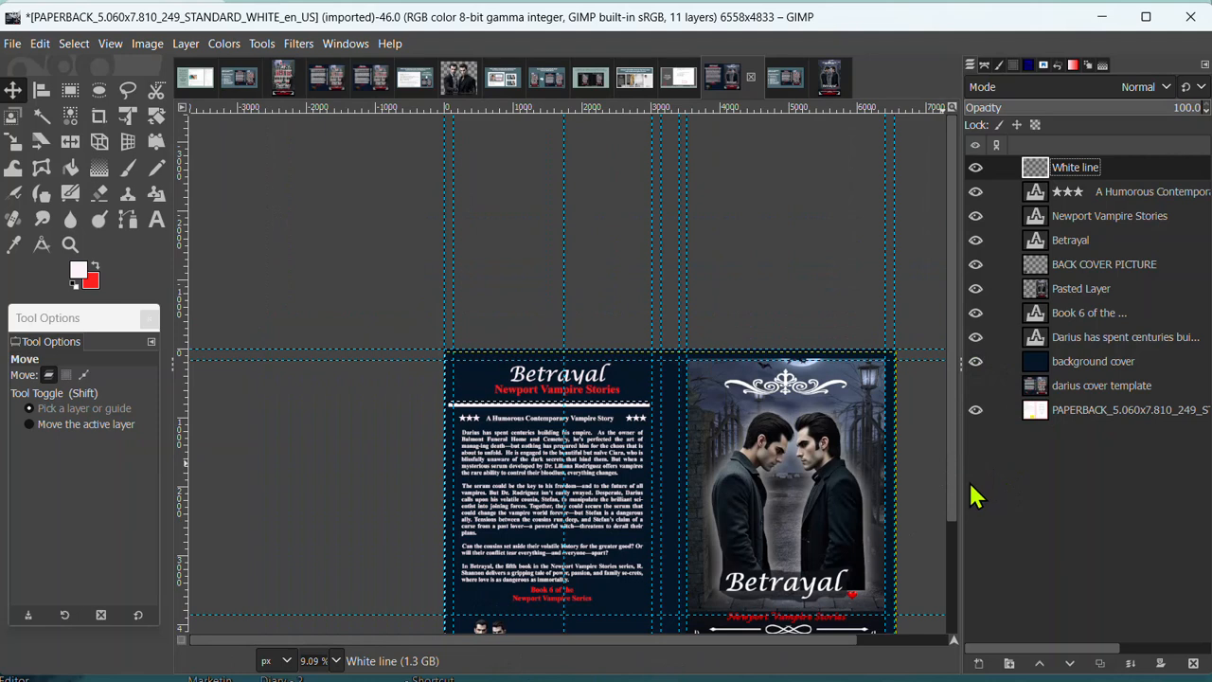
{"action": "scroll", "coordinate": [951, 397], "scroll_direction": "down", "scroll_amount": 3}
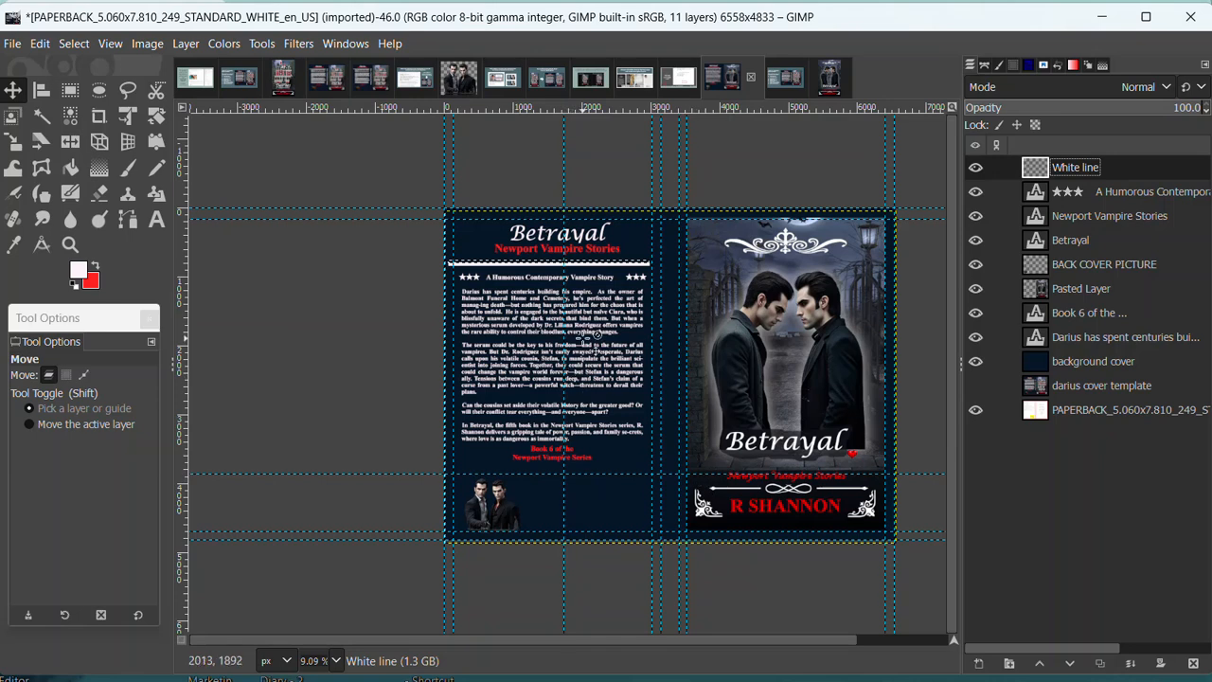
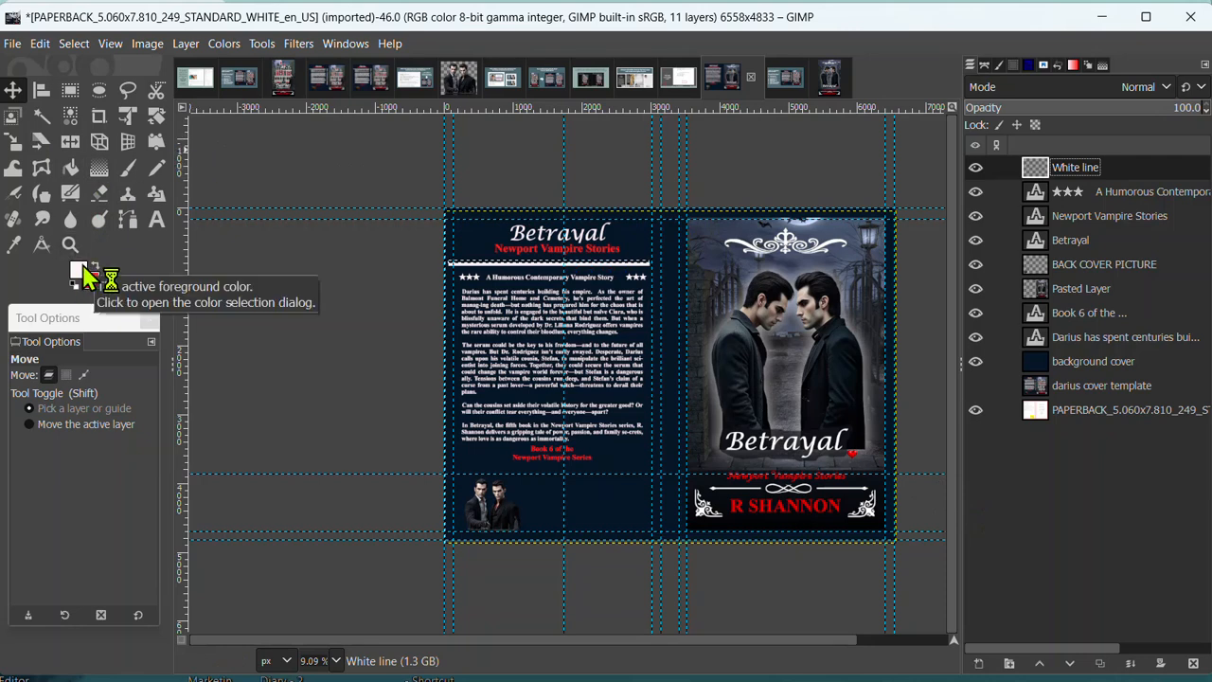
Step: Swap the background cover for the darius cover template and add spine text reading "Betrayal by" plus the author's name beside the back cover picture
{"action": "left_click", "coordinate": [975, 361]}
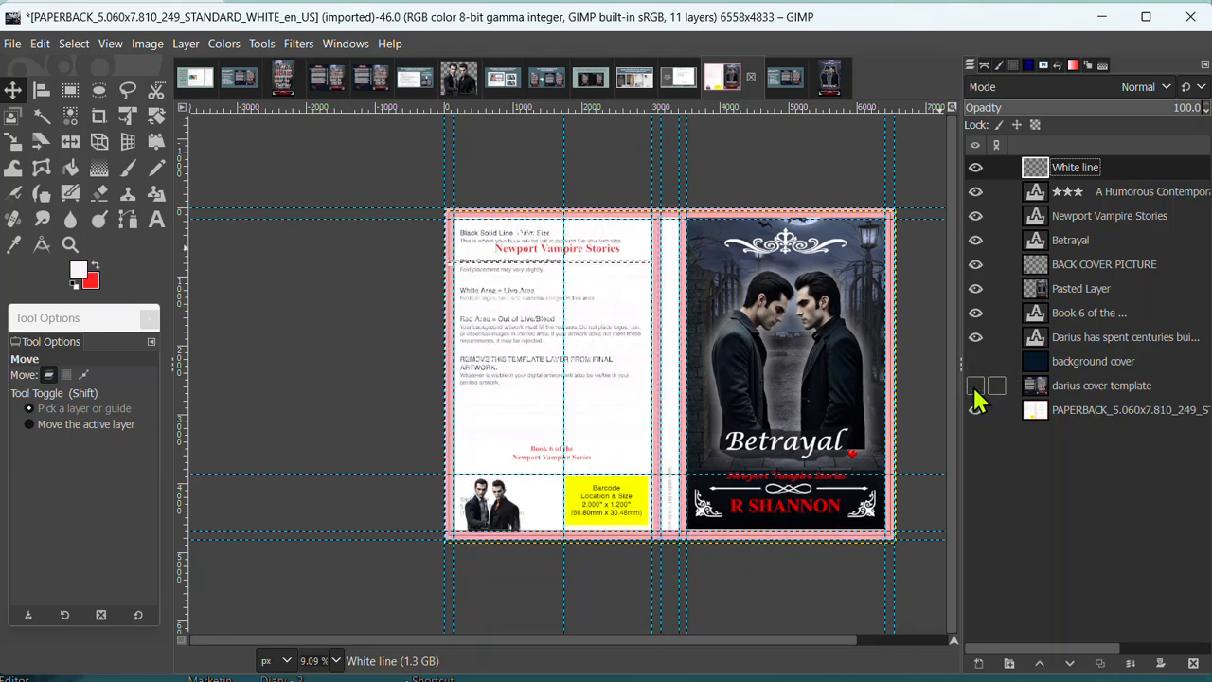
{"action": "left_click", "coordinate": [976, 388]}
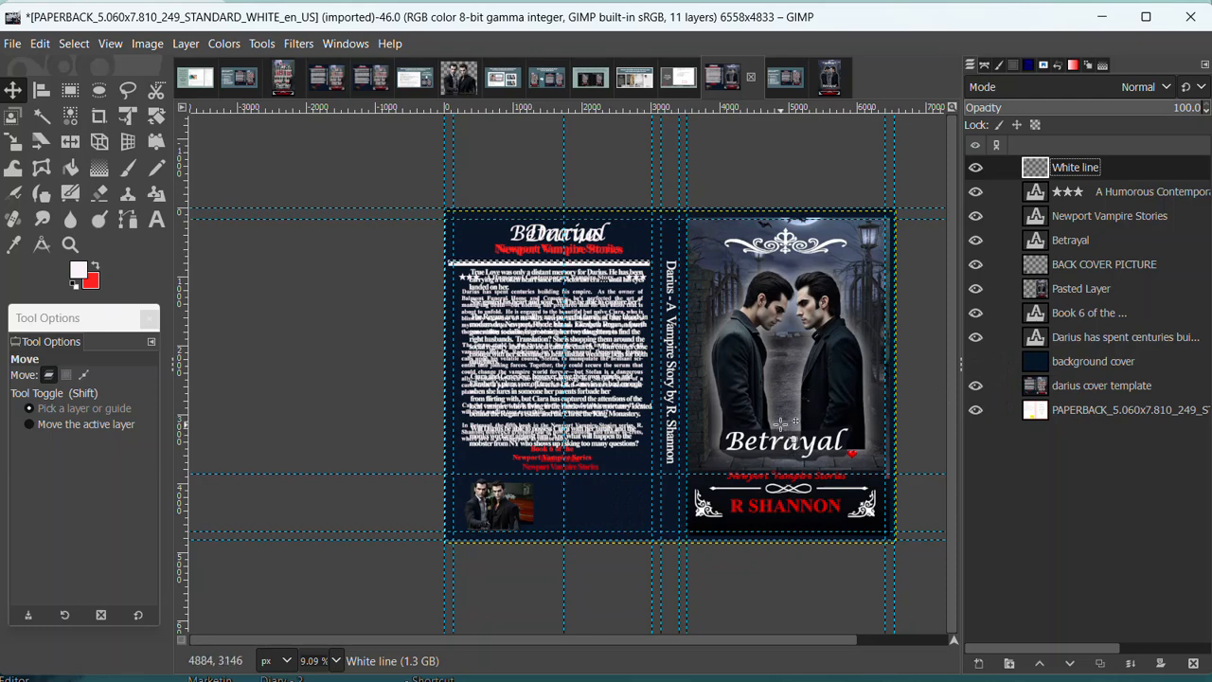
{"action": "left_click", "coordinate": [157, 219]}
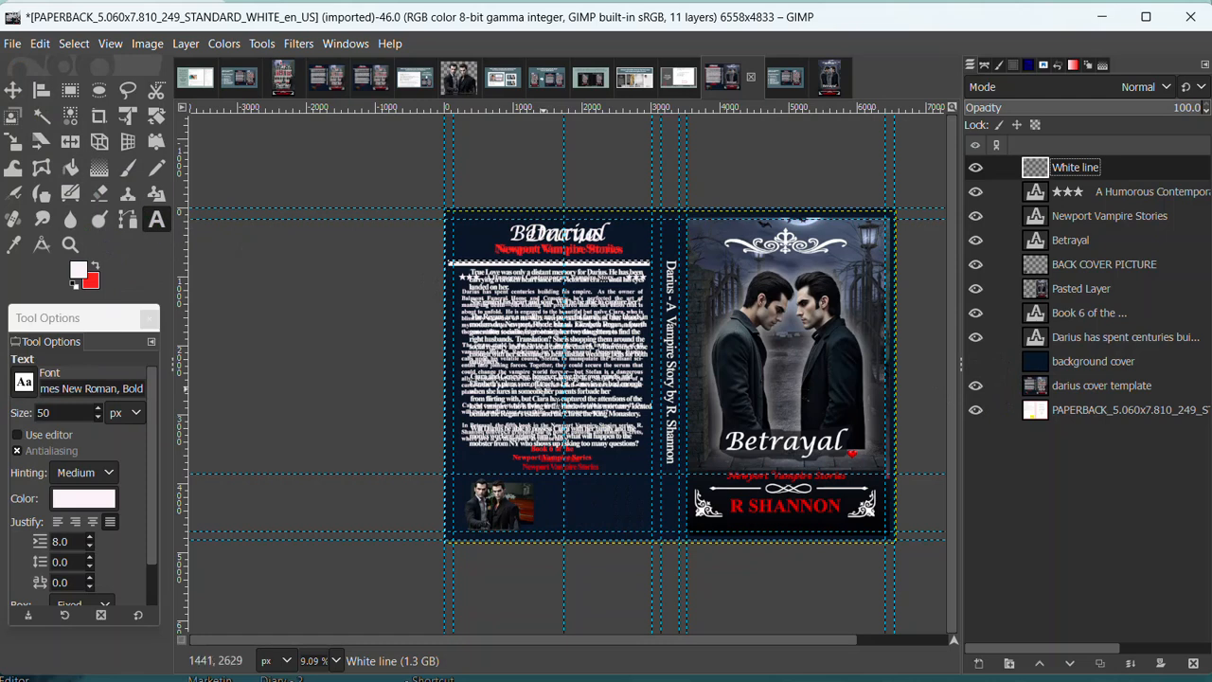
{"action": "left_click", "coordinate": [553, 498]}
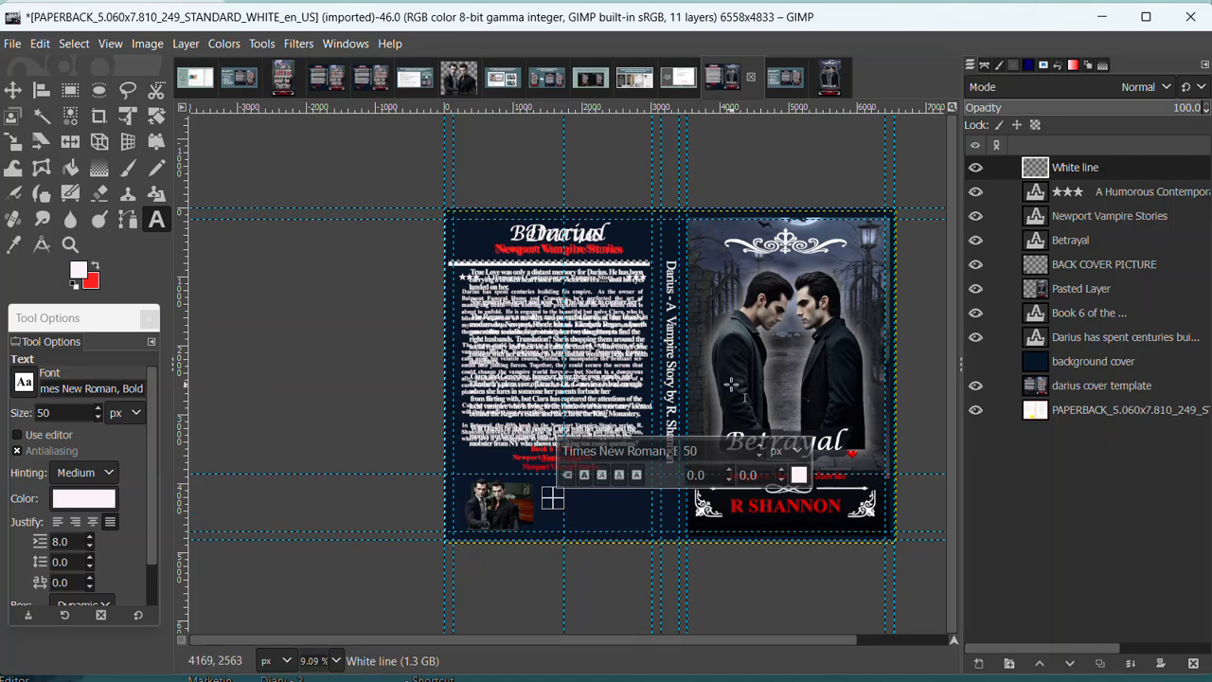
{"action": "type", "text": "Betraya"}
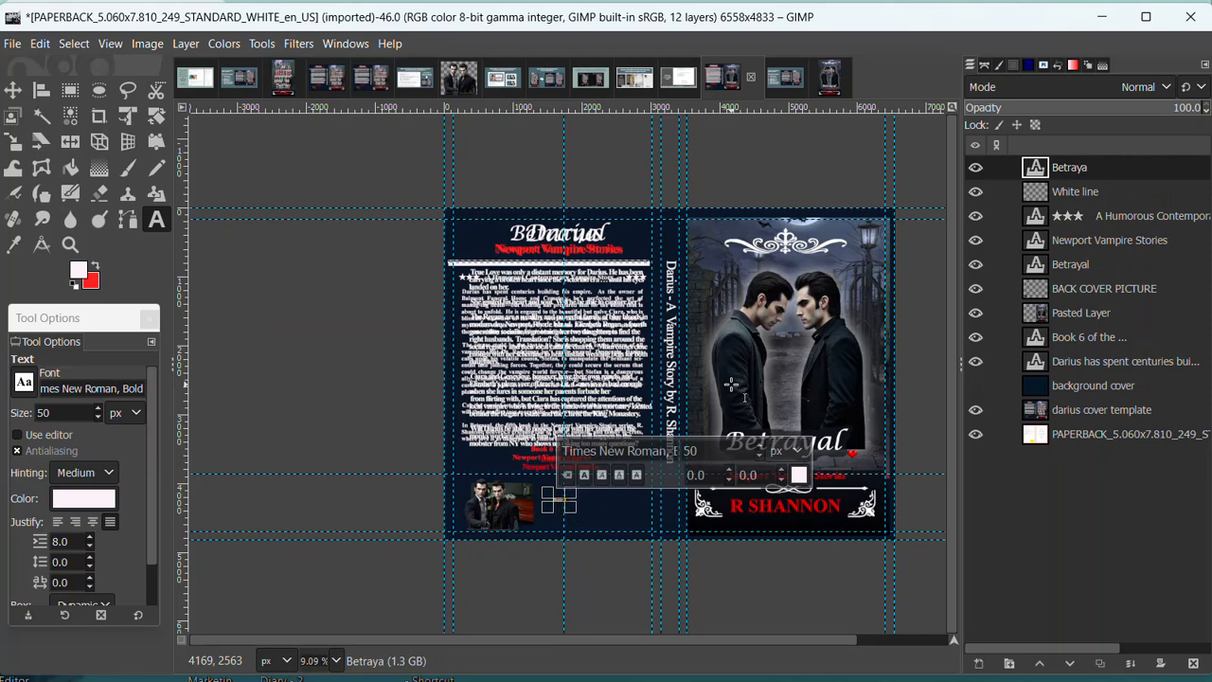
{"action": "type", "text": "l by R Shannon"}
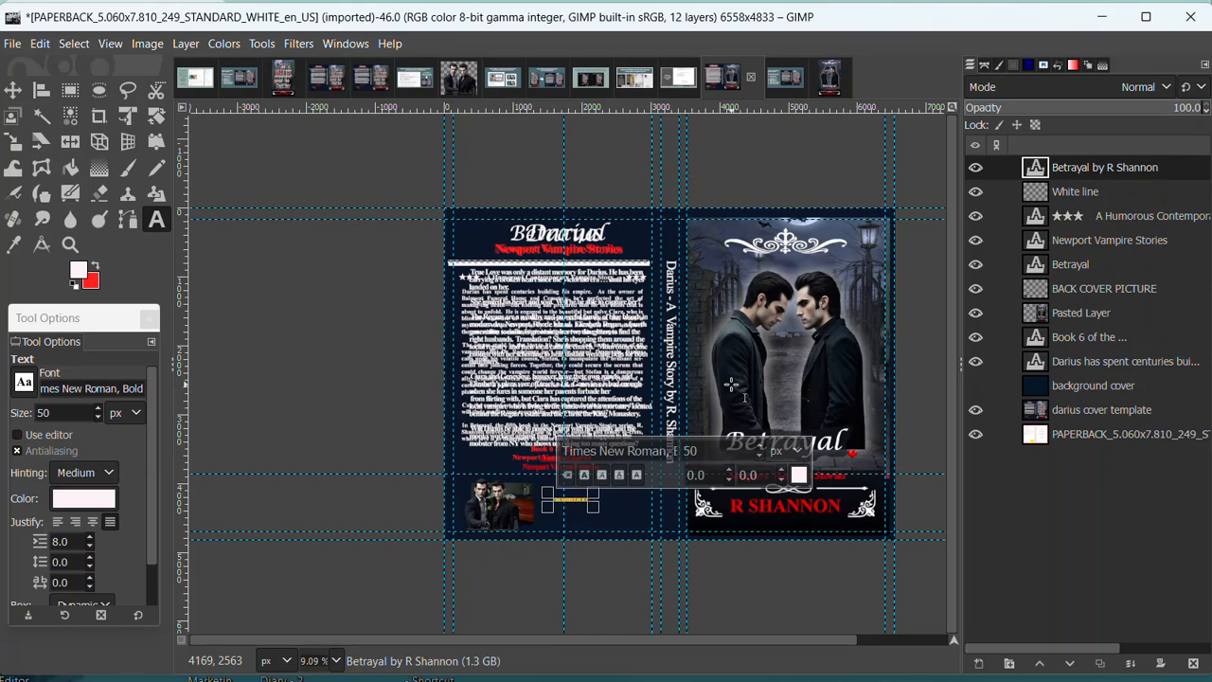
Step: Enlarge all of the new spine text, trying 100, 125 and 150 px before setting it to 170 px
{"action": "left_click_drag", "start_coordinate": [707, 456], "coordinate": [676, 449]}
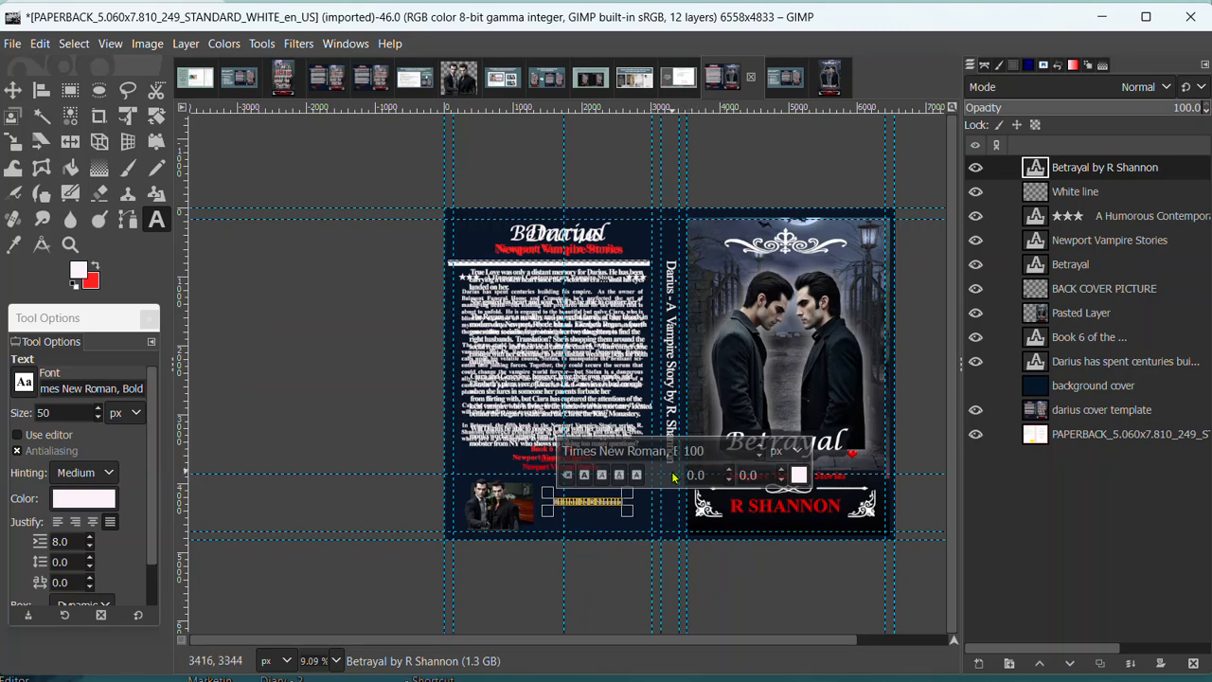
{"action": "left_click", "coordinate": [734, 449]}
{"action": "type", "text": "125"}
{"action": "key", "text": "Return"}
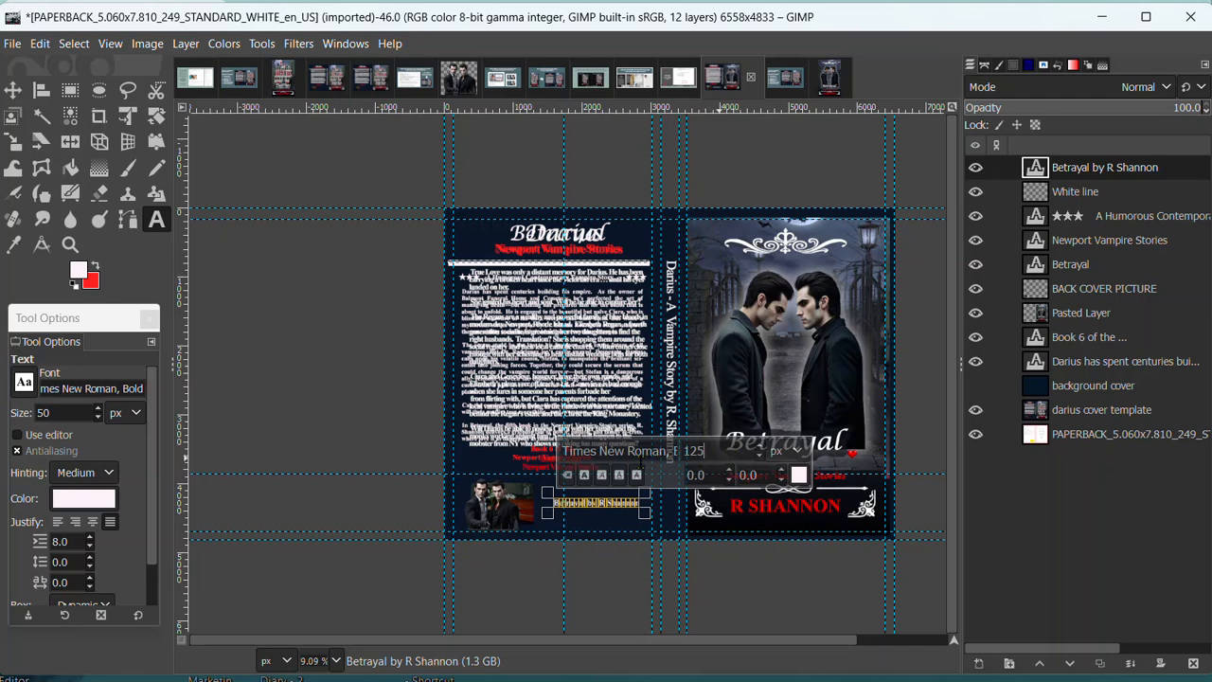
{"action": "double_click", "coordinate": [705, 452]}
{"action": "key", "text": "Return"}
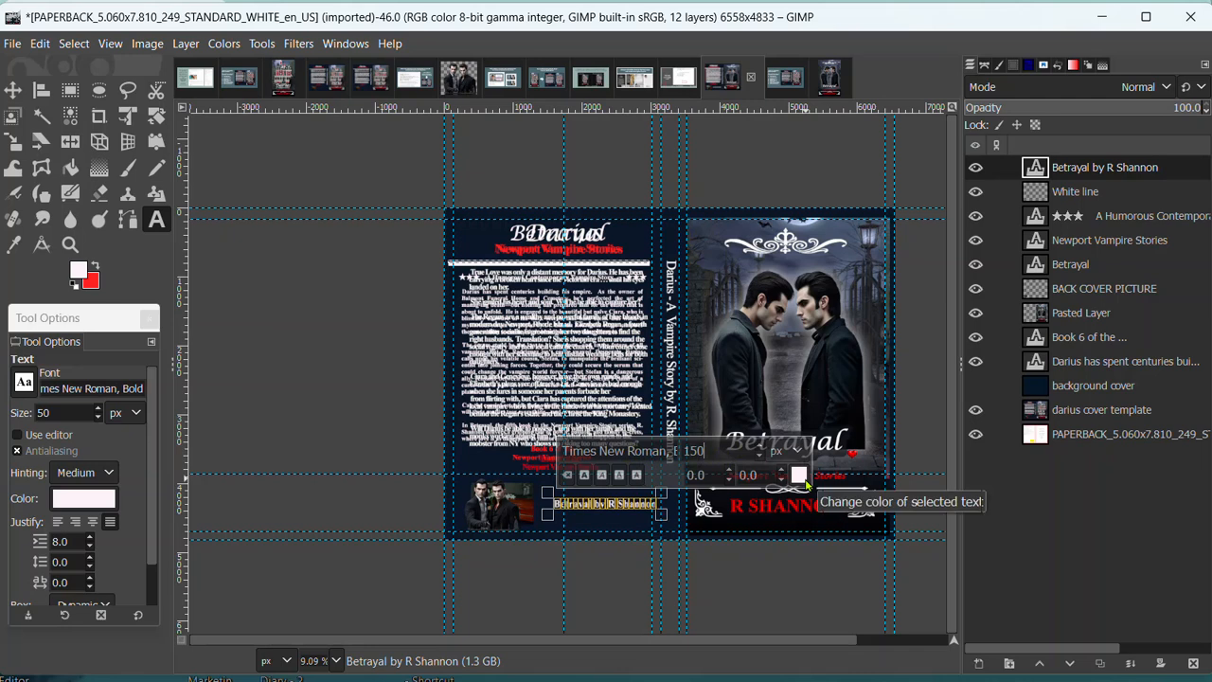
{"action": "double_click", "coordinate": [701, 452]}
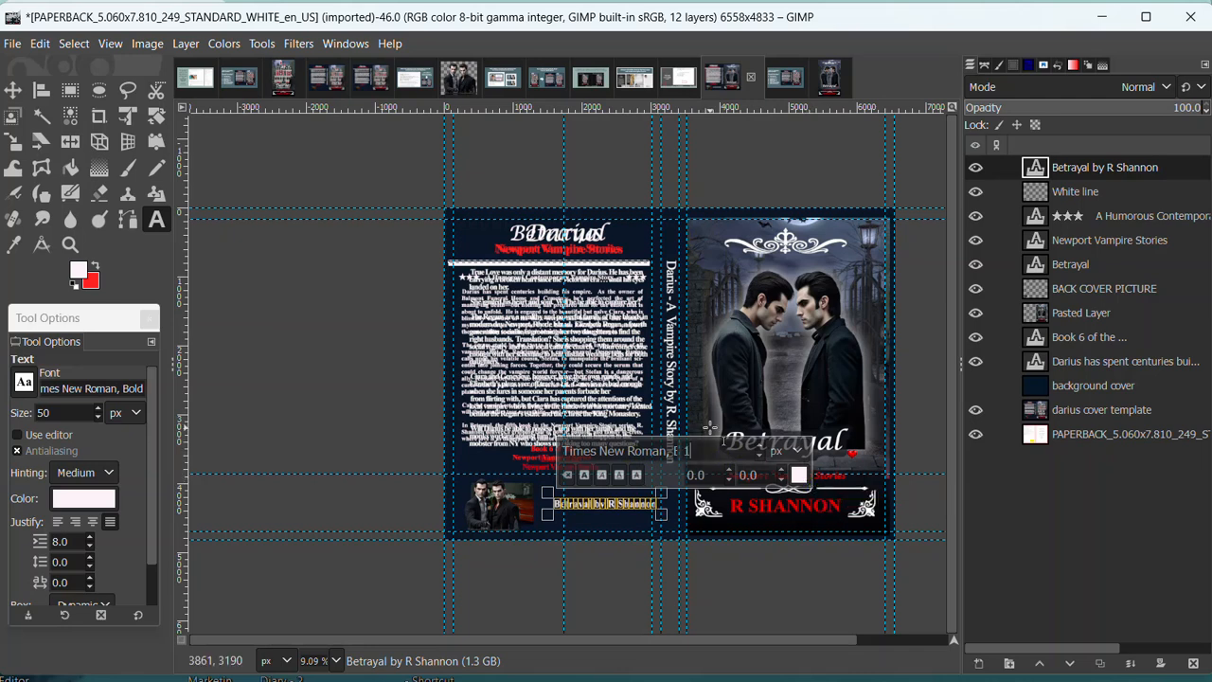
{"action": "key", "text": "Return"}
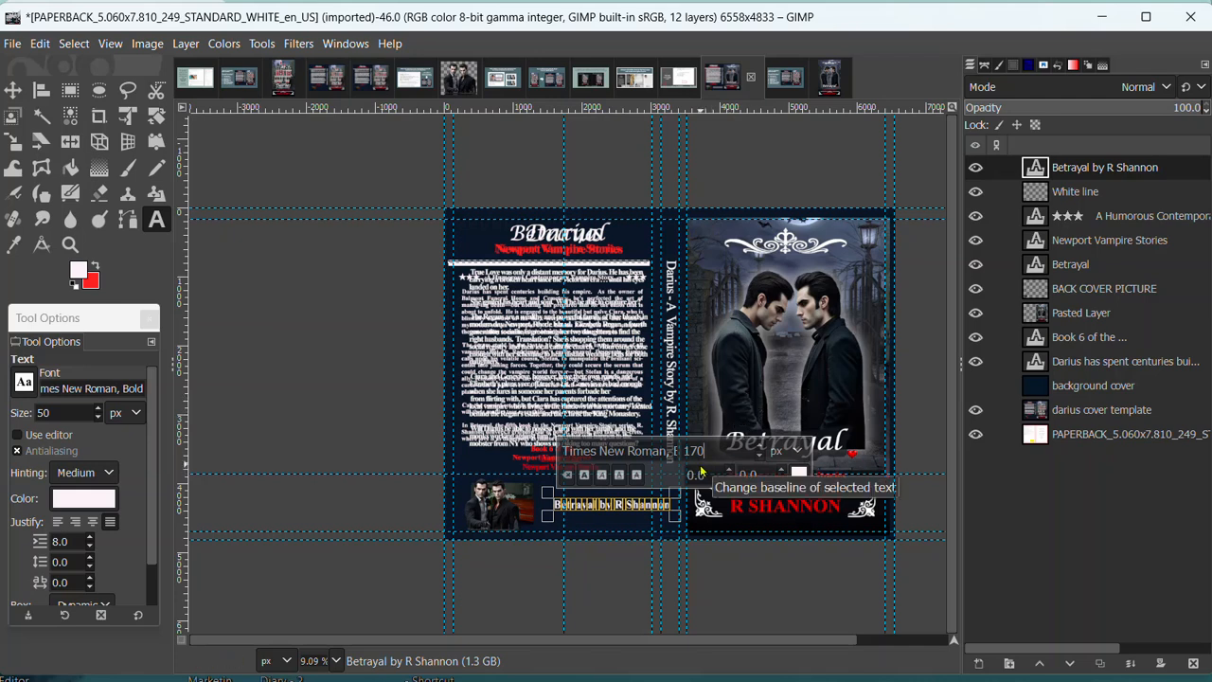
{"action": "left_click", "coordinate": [14, 92]}
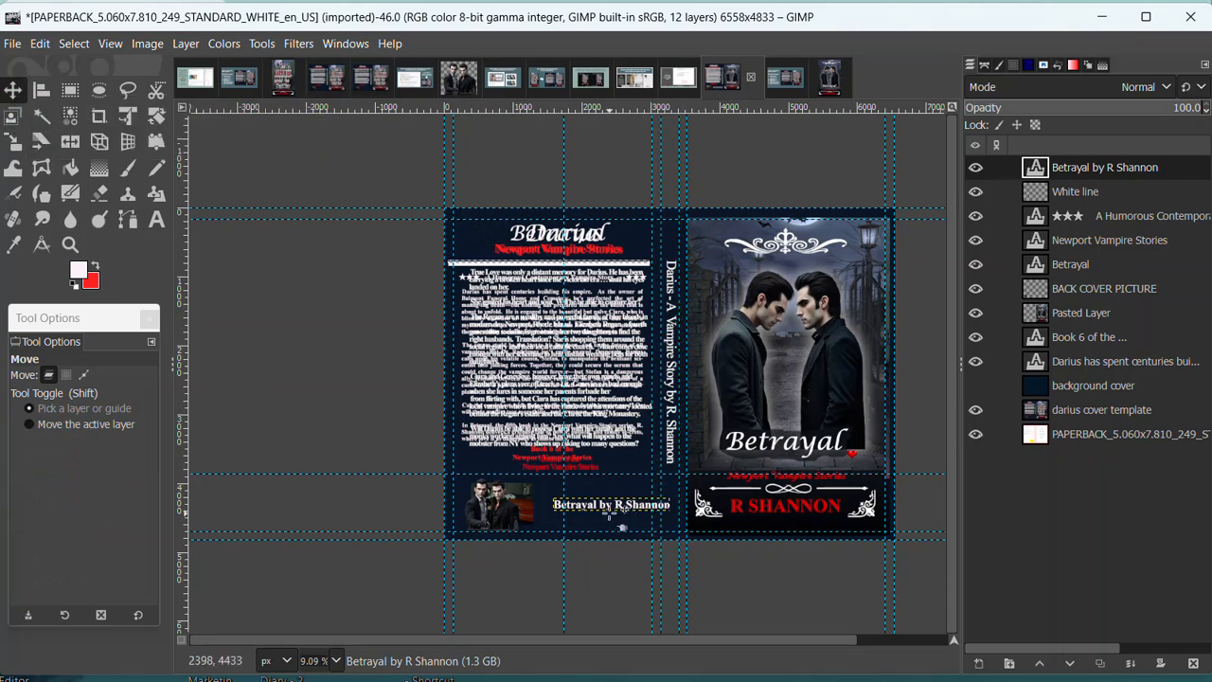
Step: Reopen the new text beside the back cover picture and set all of it to 180 px
{"action": "double_click", "coordinate": [1034, 176]}
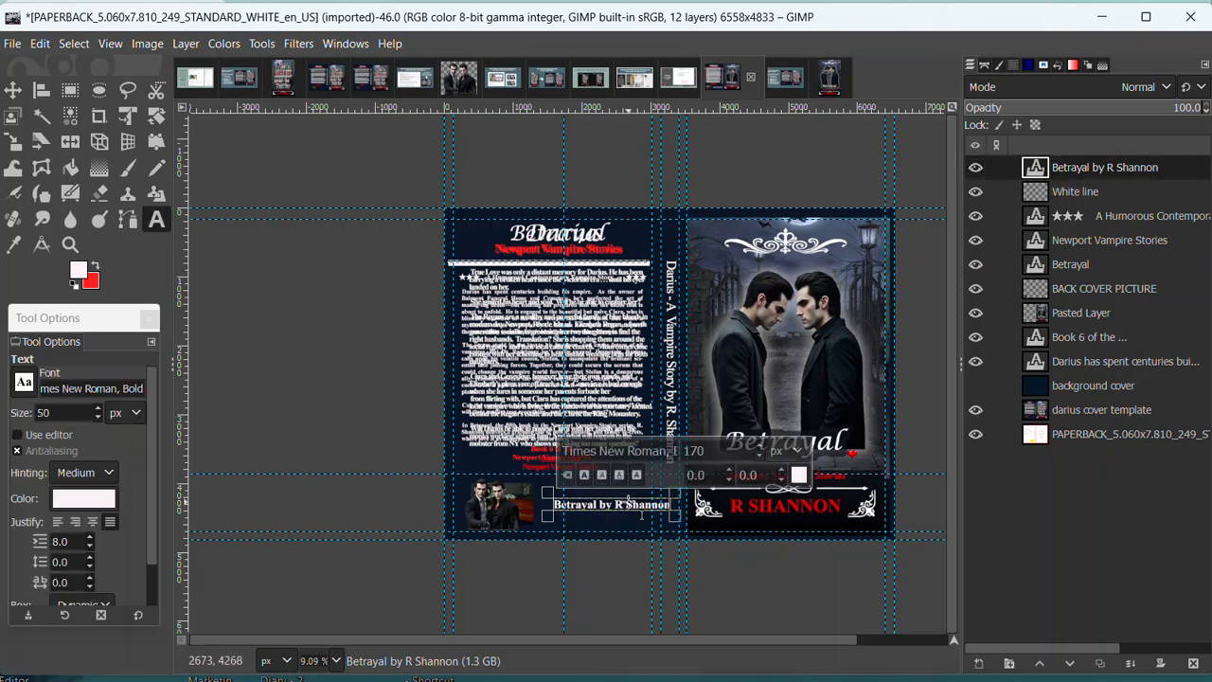
{"action": "key", "text": "ctrl+a"}
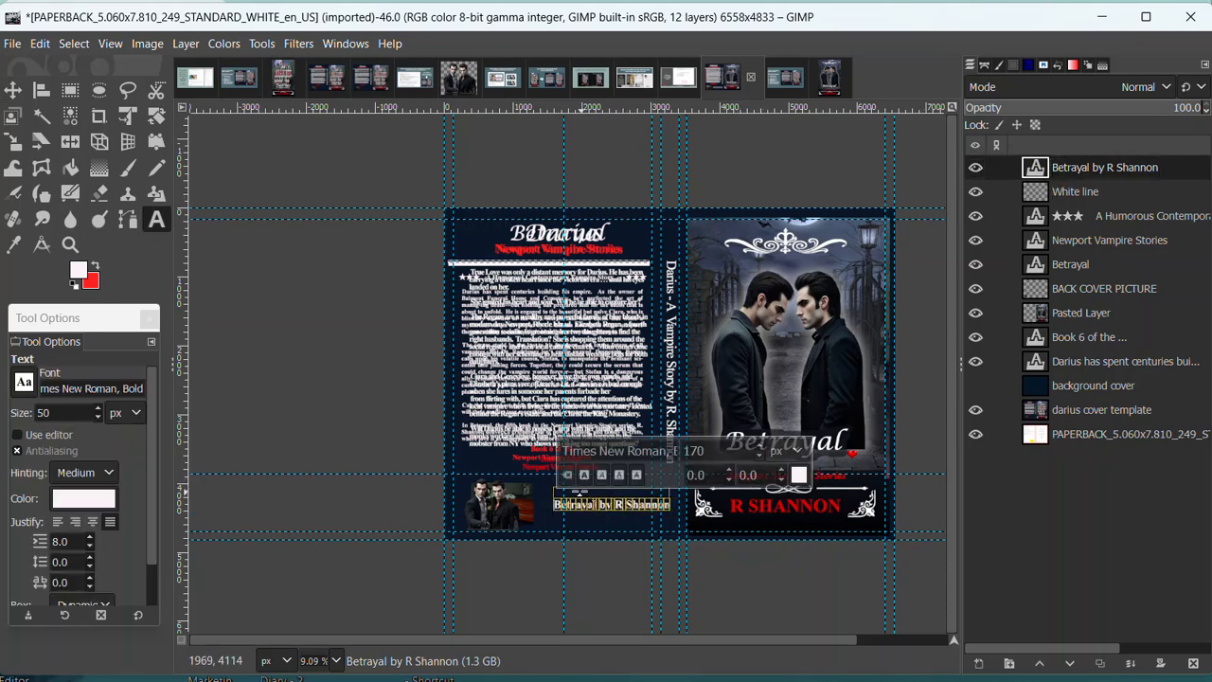
{"action": "double_click", "coordinate": [696, 451]}
{"action": "type", "text": "1"}
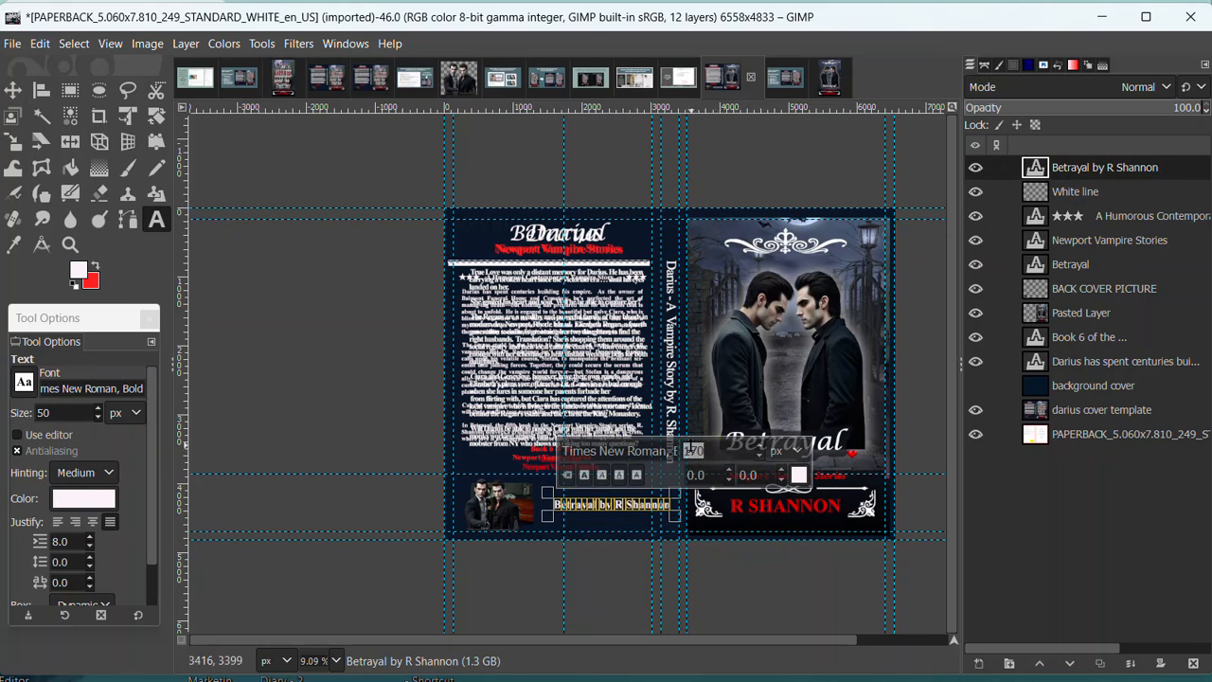
{"action": "key", "text": "Return"}
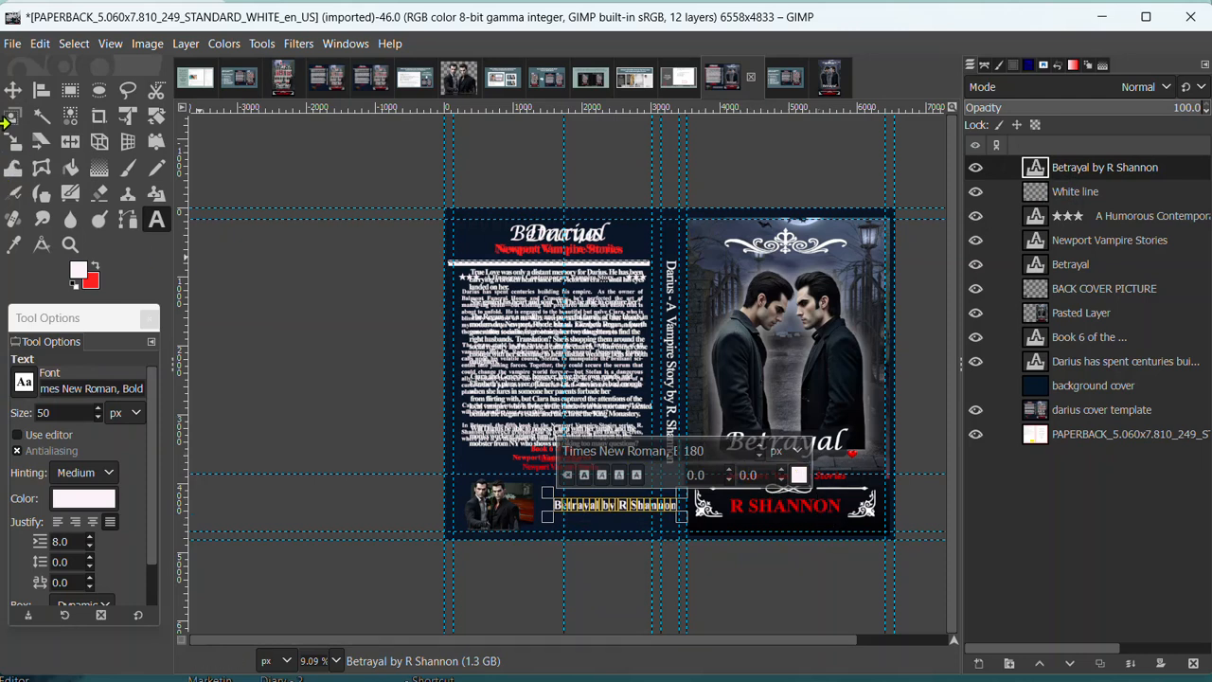
Step: Add a horizontal guide at the start of the template's spine title, then swap the darius cover template for the background cover
{"action": "left_click", "coordinate": [13, 89]}
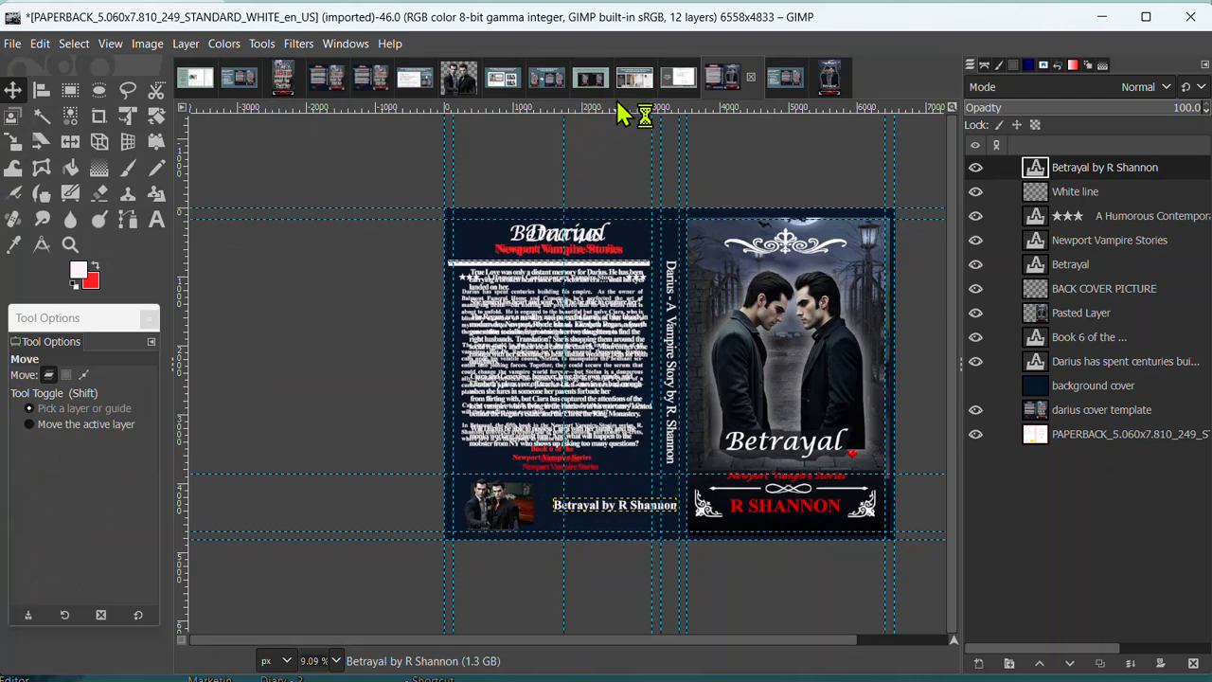
{"action": "left_click_drag", "start_coordinate": [621, 105], "coordinate": [629, 266]}
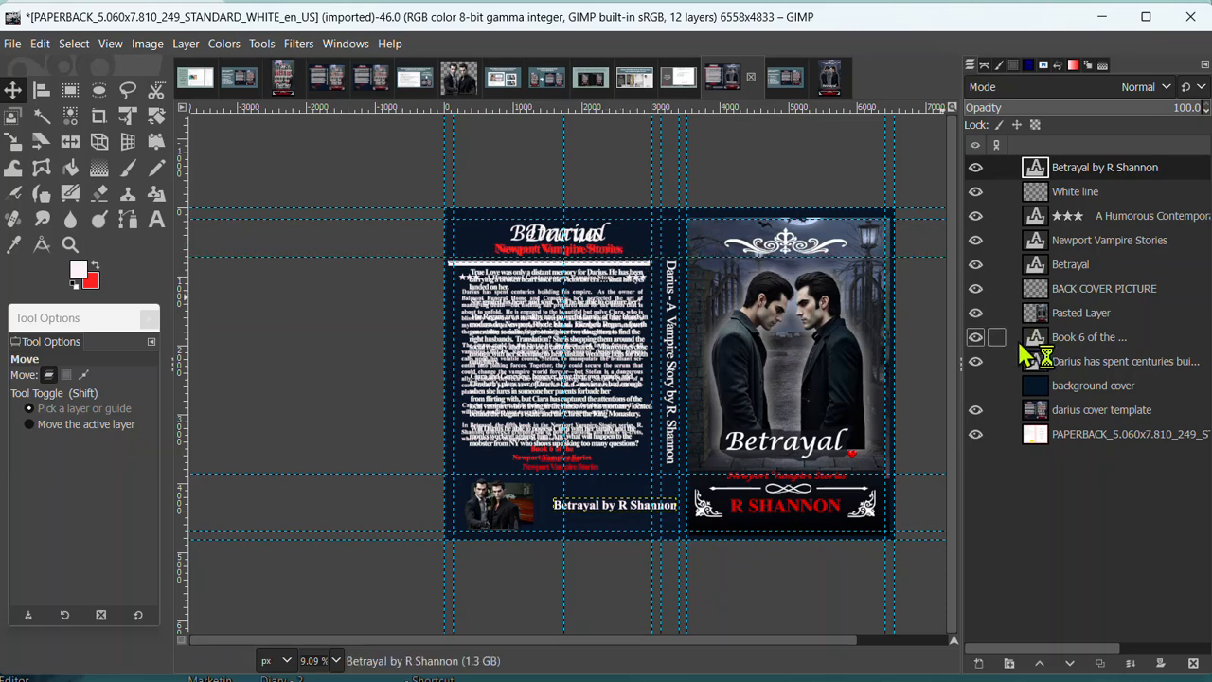
{"action": "left_click", "coordinate": [979, 414]}
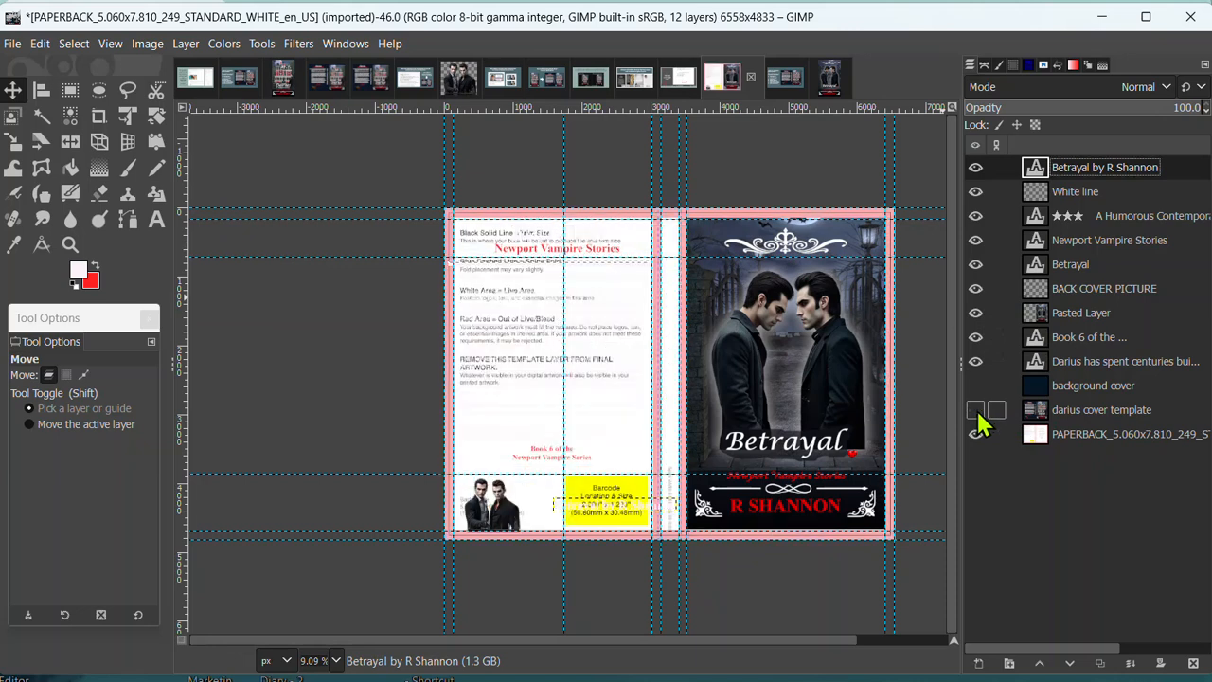
{"action": "left_click", "coordinate": [979, 413]}
{"action": "left_click", "coordinate": [979, 412]}
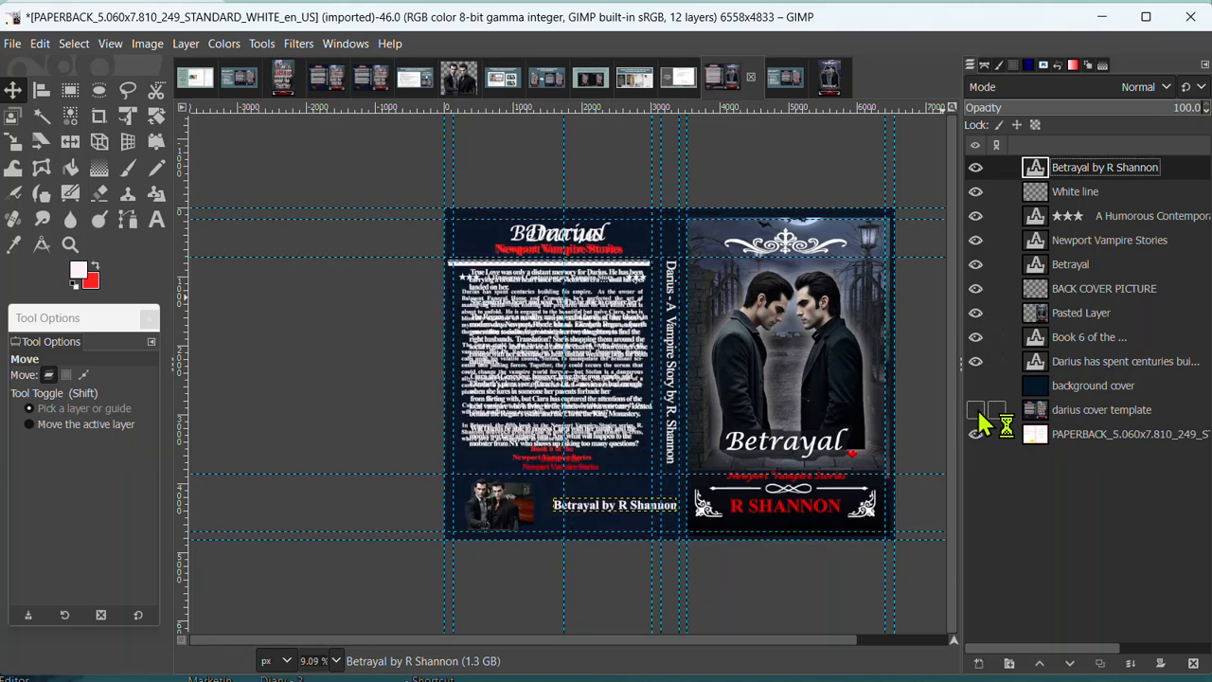
{"action": "left_click", "coordinate": [978, 389]}
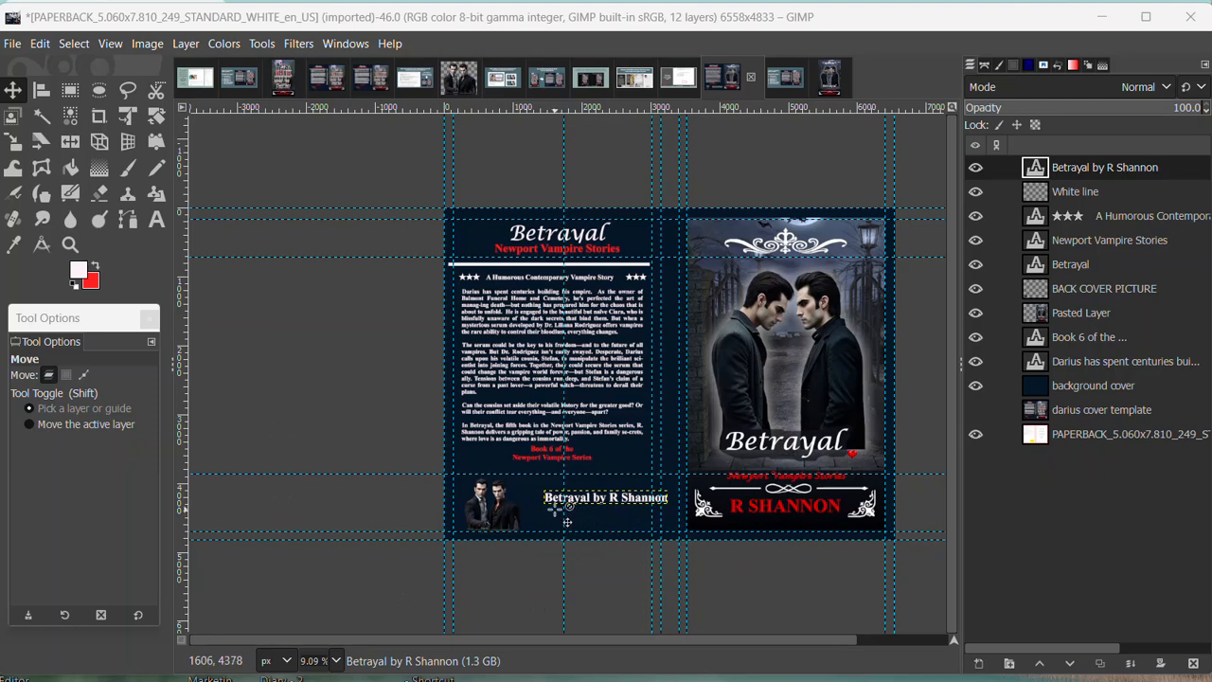
Step: Rotate the new spine text layer by 90 degrees so it reads downward
{"action": "left_click", "coordinate": [1087, 162]}
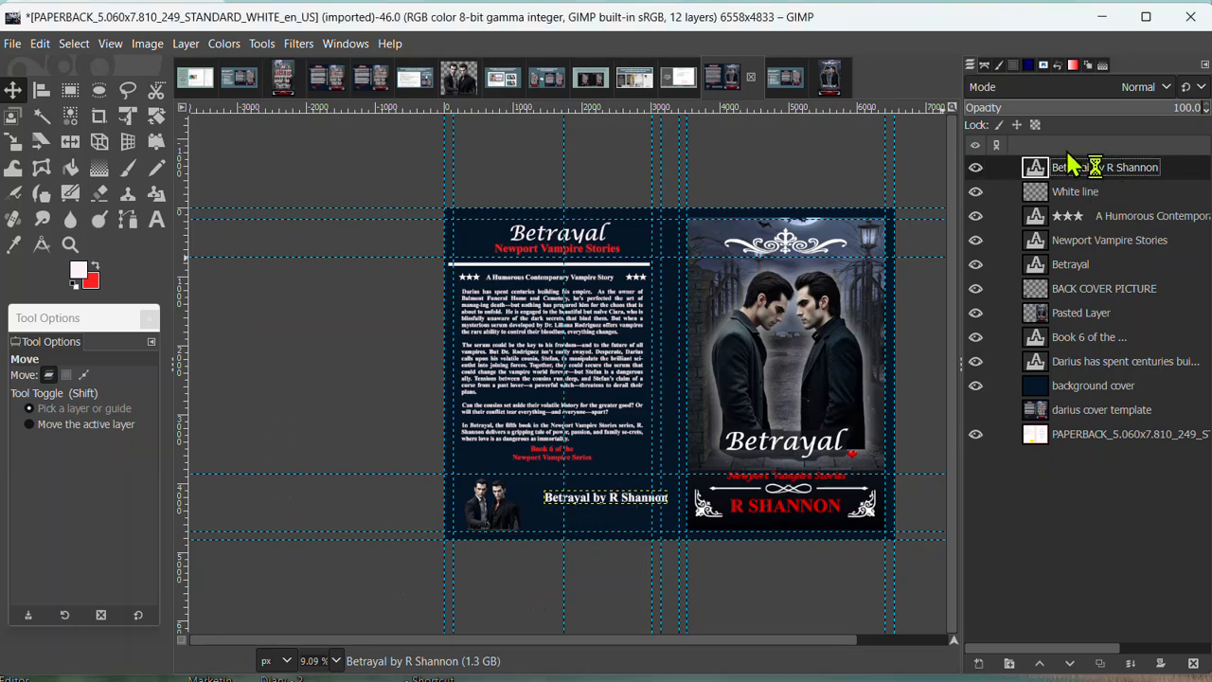
{"action": "key", "text": "shift+r"}
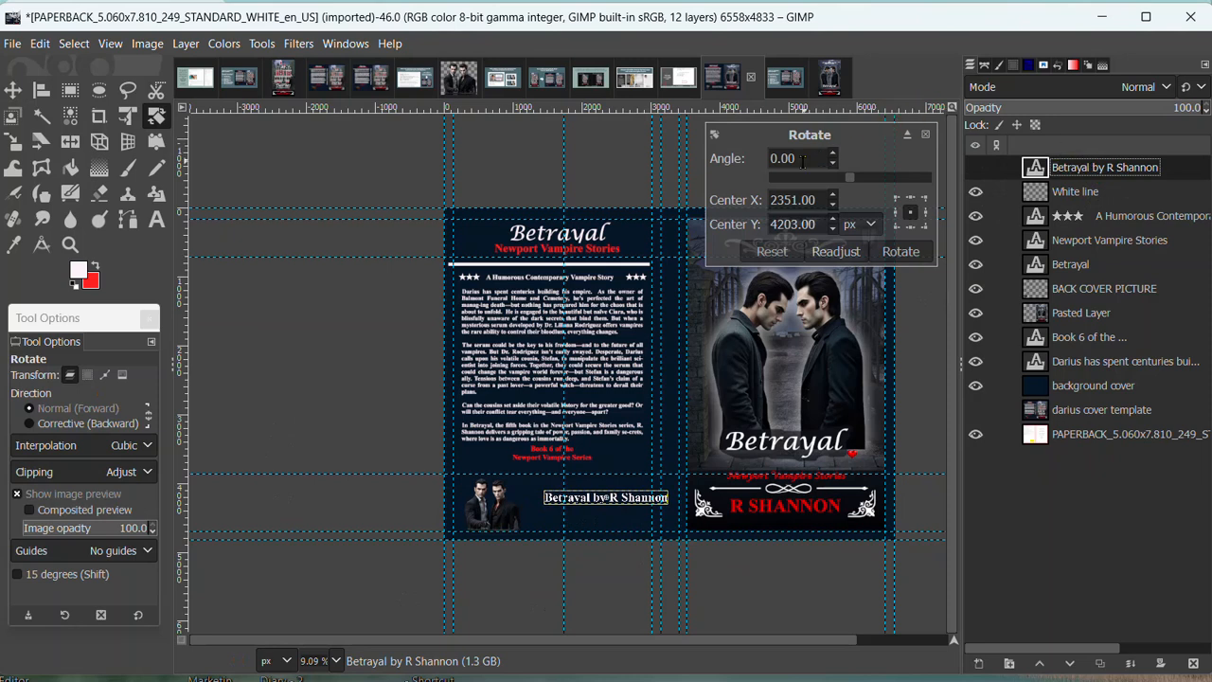
{"action": "type", "text": "9"}
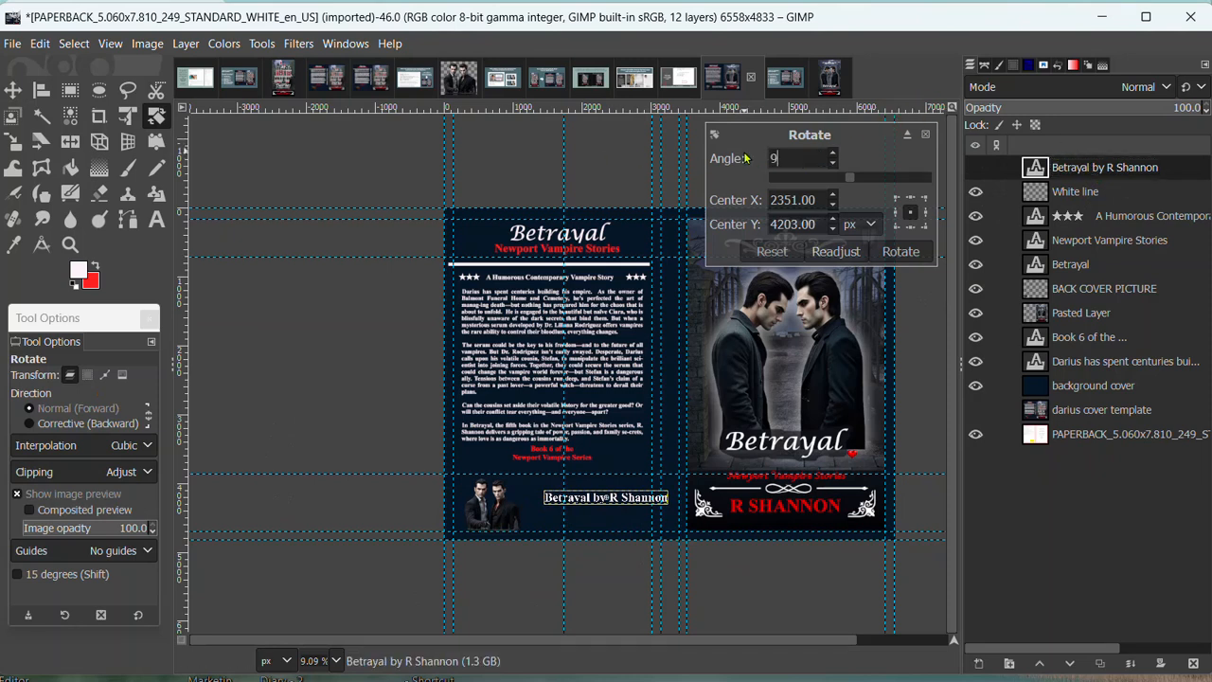
{"action": "type", "text": "0"}
{"action": "key", "text": "Return"}
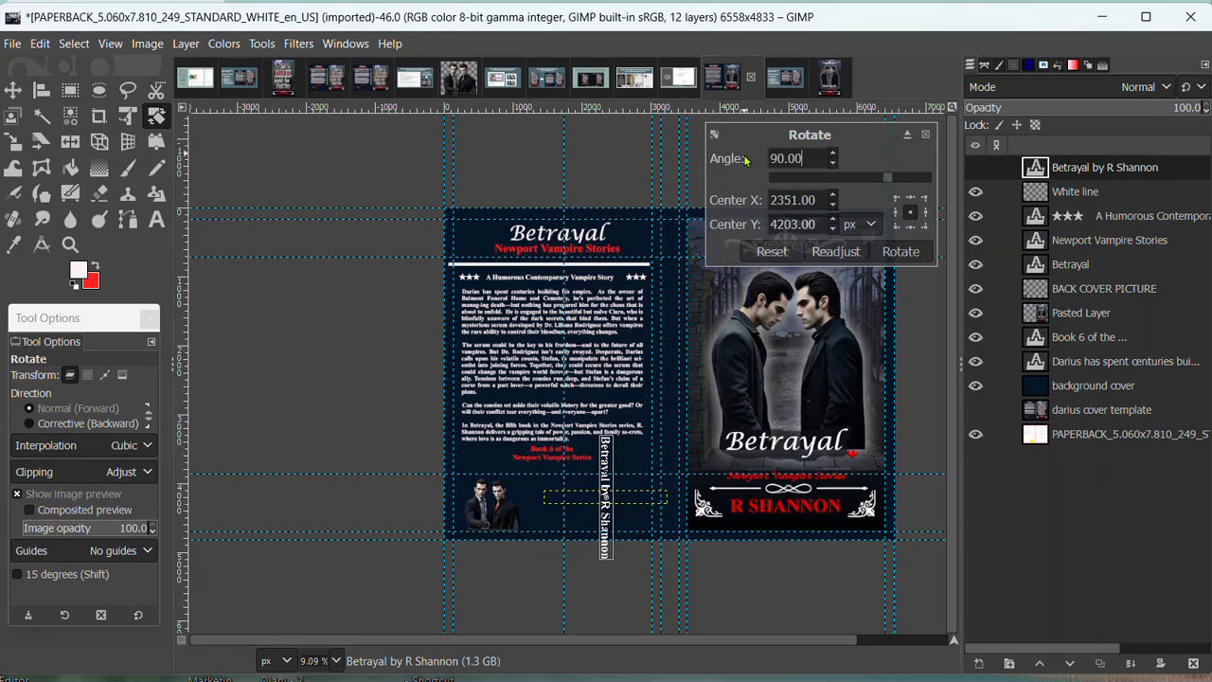
{"action": "left_click", "coordinate": [906, 252]}
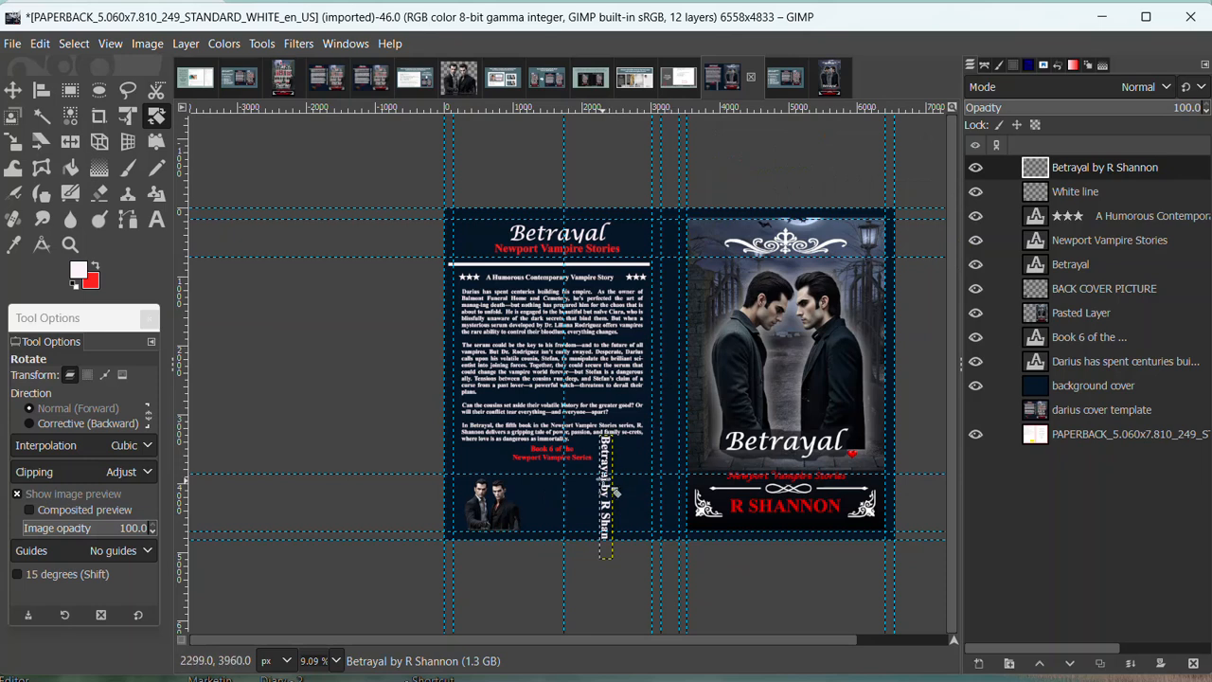
{"action": "left_click_drag", "start_coordinate": [603, 461], "coordinate": [606, 397]}
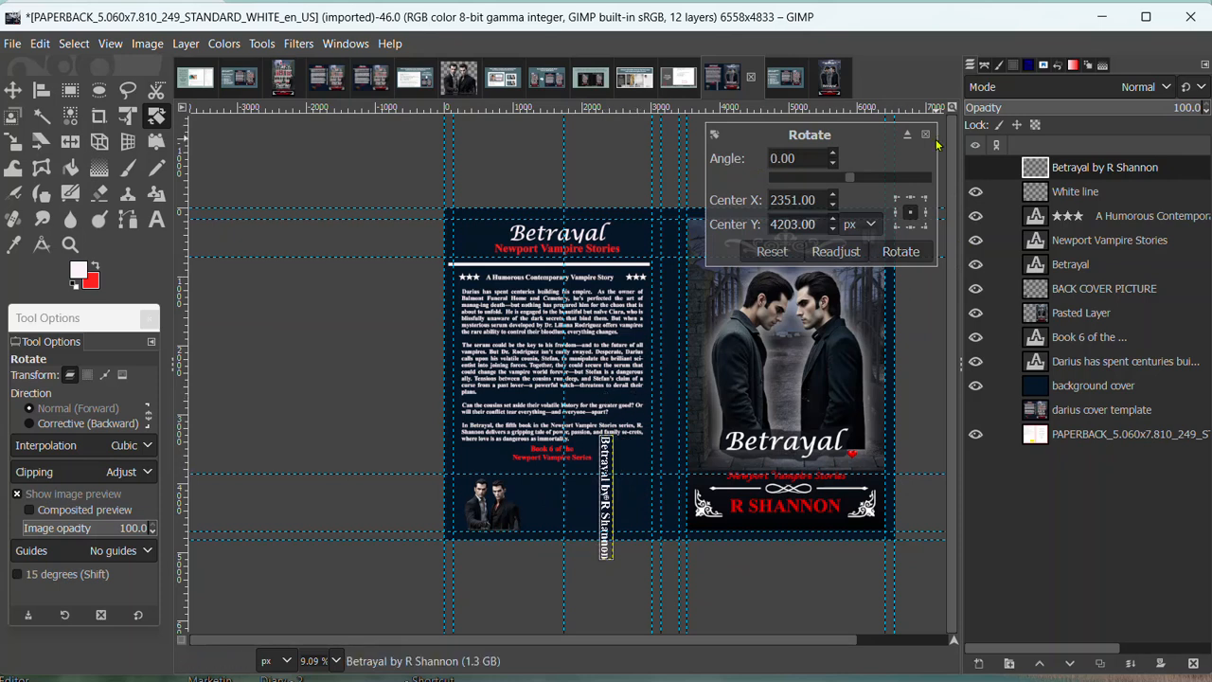
{"action": "left_click", "coordinate": [928, 135]}
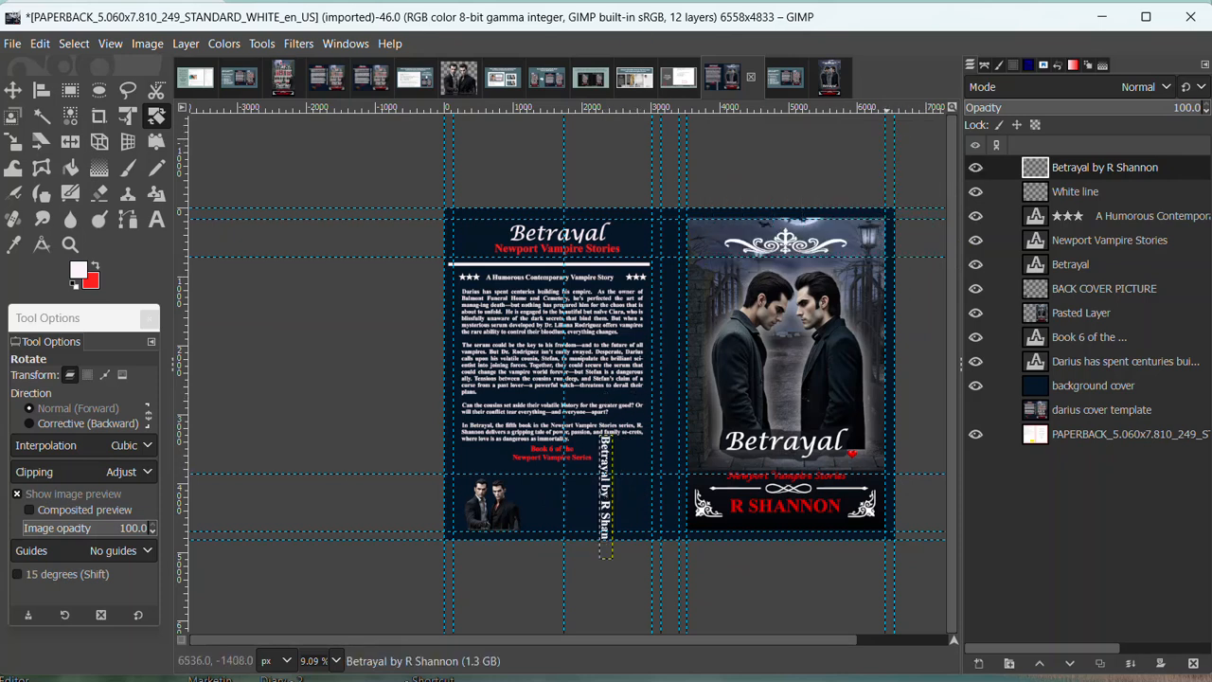
Step: Move the rotated spine text onto the spine, starting it at the new horizontal guide
{"action": "left_click", "coordinate": [14, 90]}
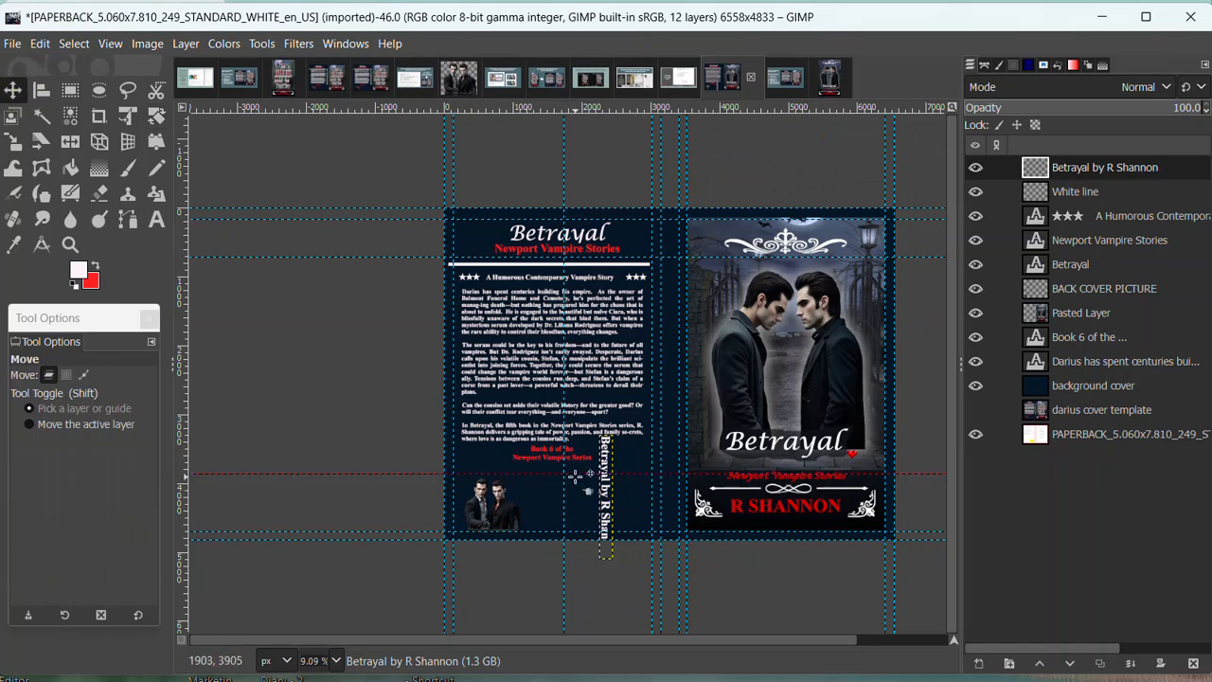
{"action": "left_click", "coordinate": [620, 473]}
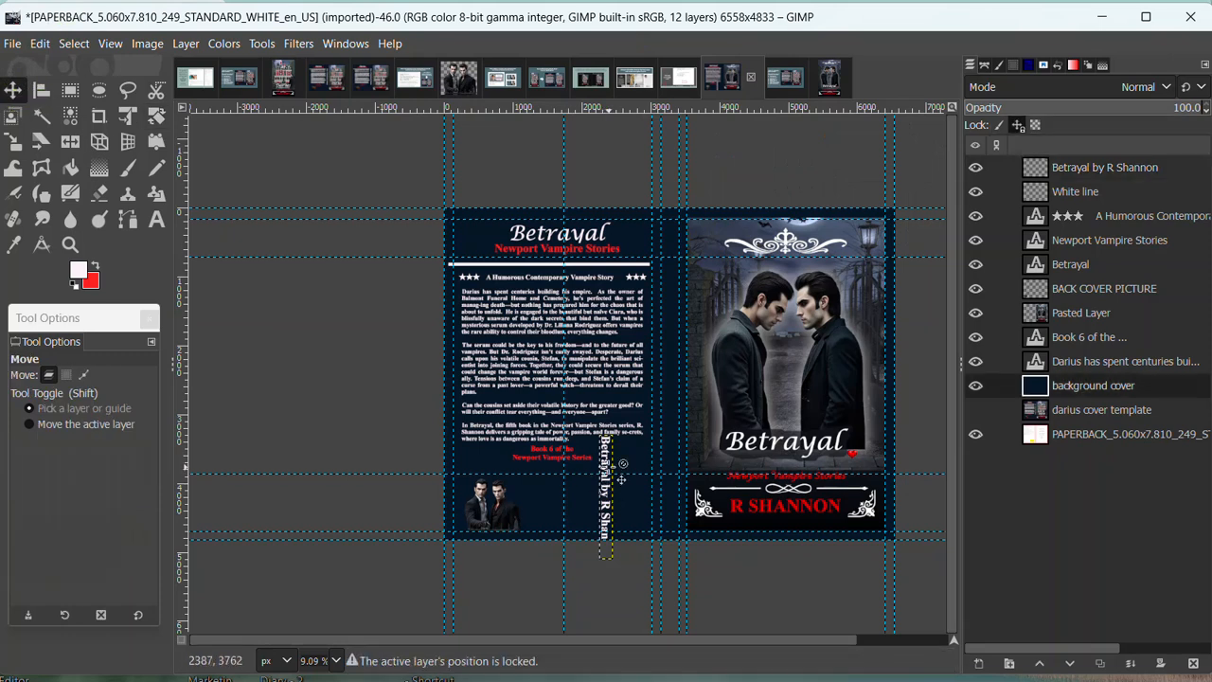
{"action": "left_click_drag", "start_coordinate": [613, 464], "coordinate": [667, 289]}
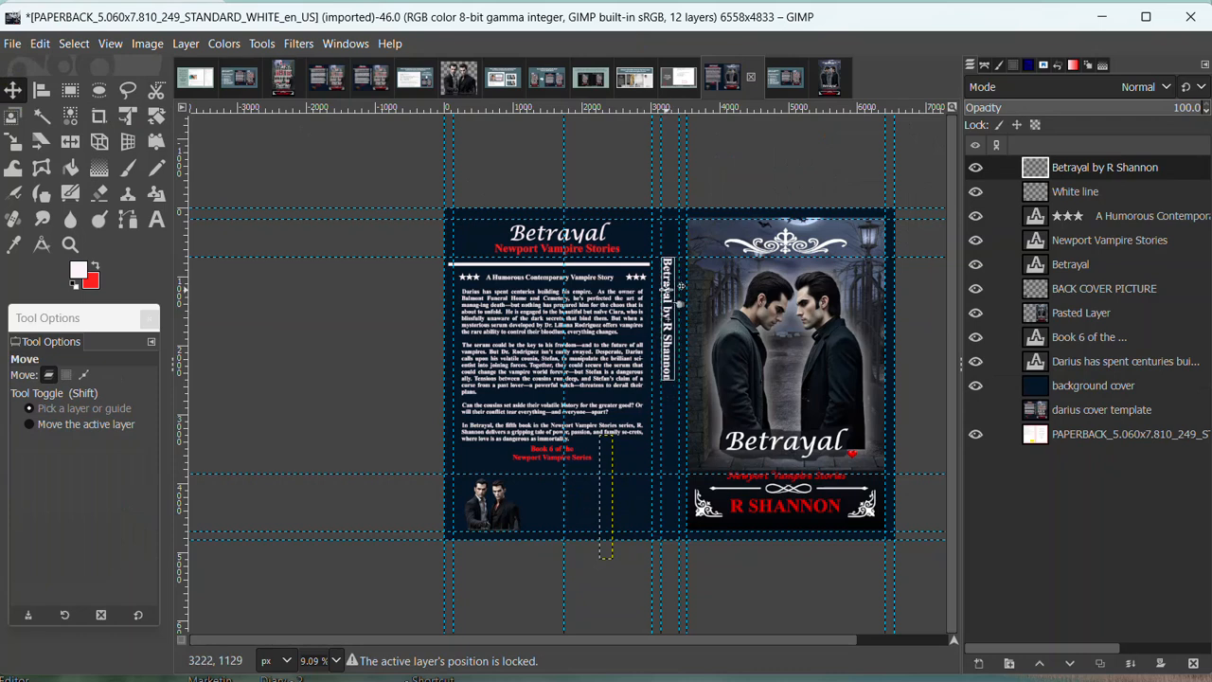
{"action": "left_click", "coordinate": [680, 285]}
{"action": "left_click", "coordinate": [681, 266]}
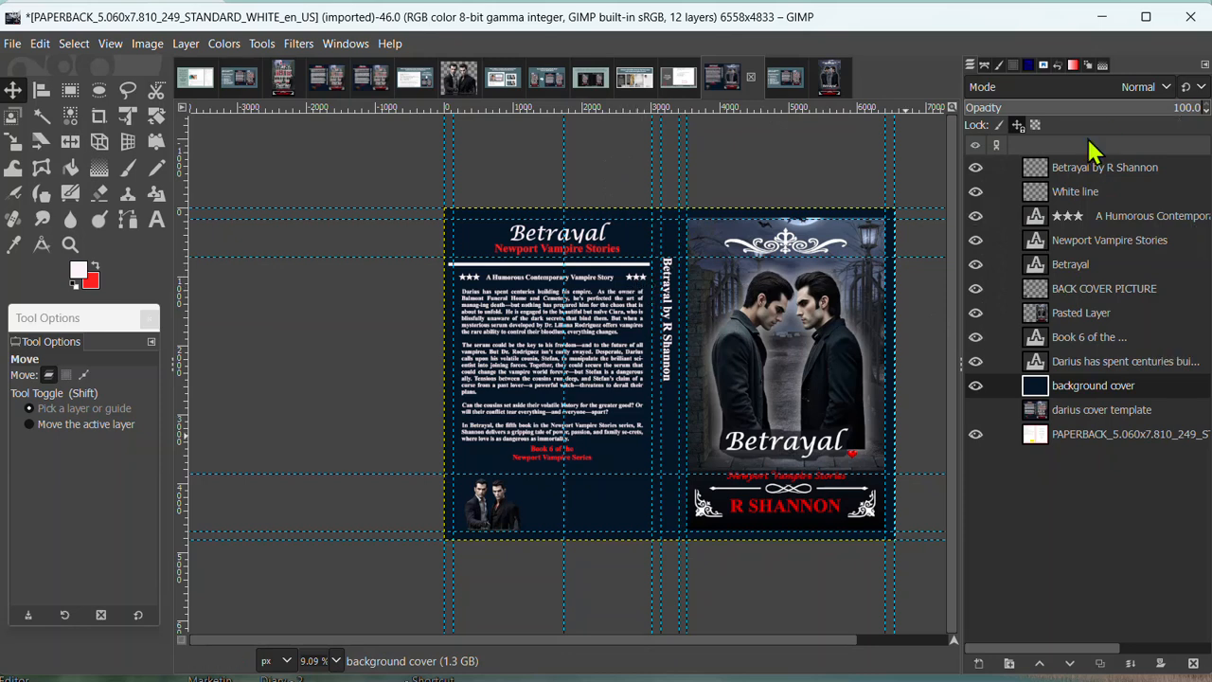
Step: Reopen the rotated spine text for editing, discarding its rotation, and set all of it to 225 px
{"action": "left_click", "coordinate": [1099, 172]}
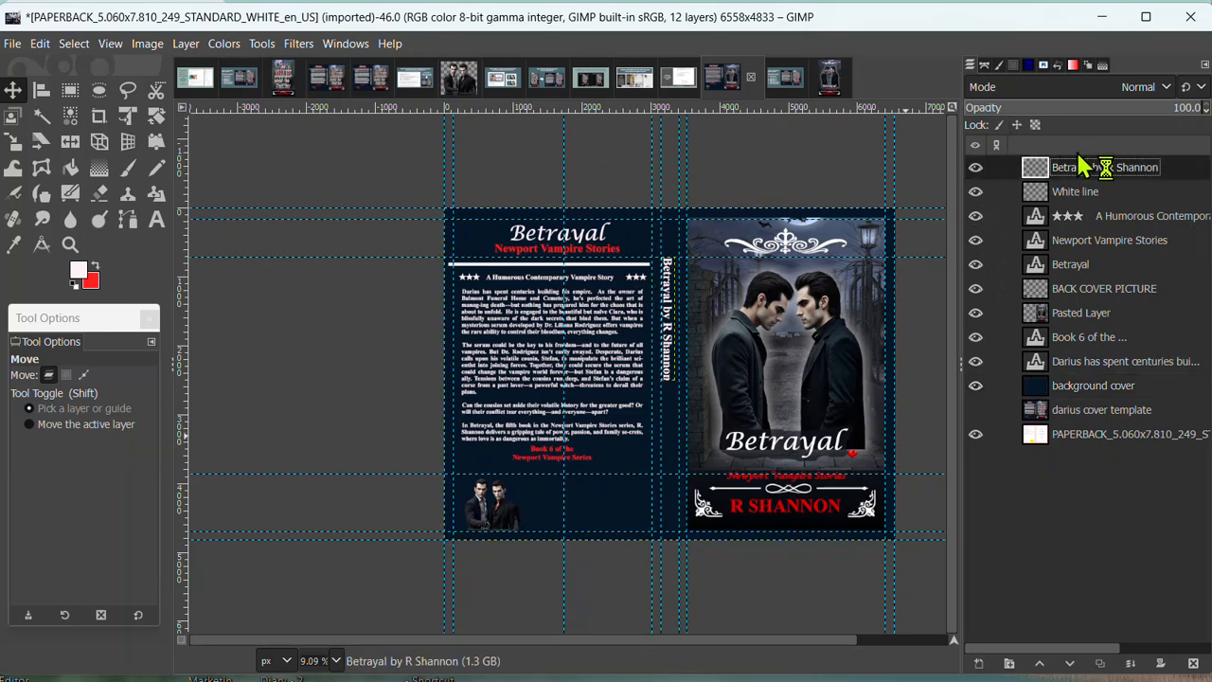
{"action": "left_click", "coordinate": [1106, 191]}
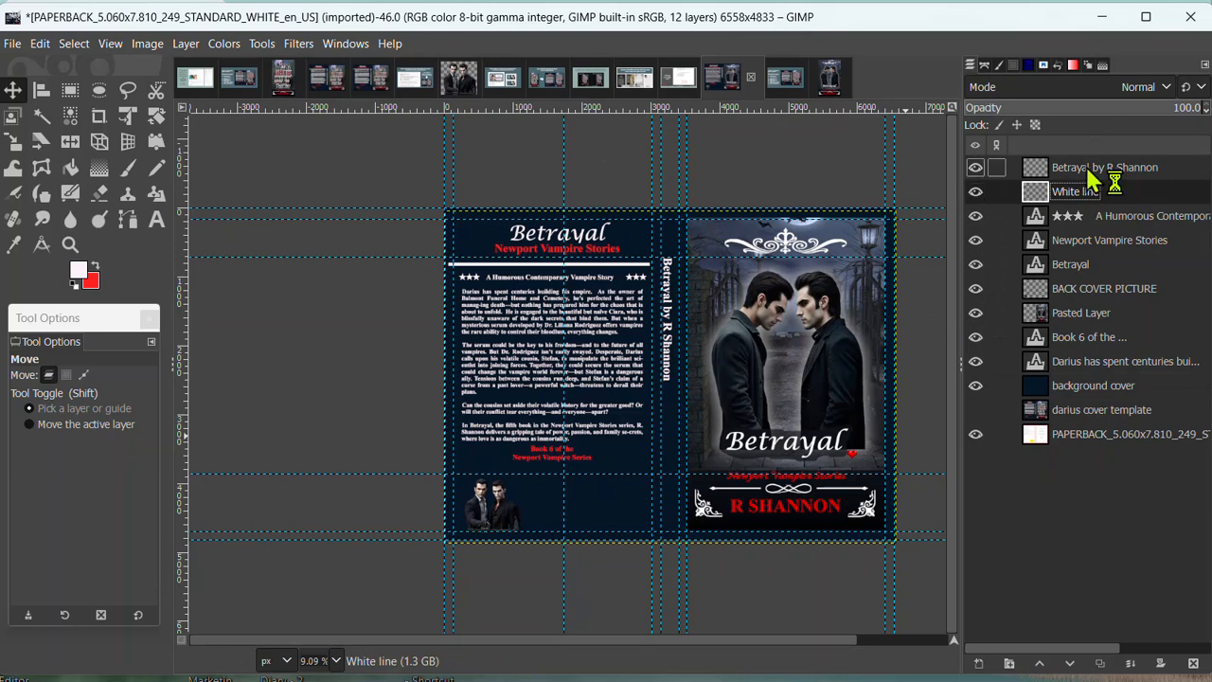
{"action": "left_click", "coordinate": [1106, 171]}
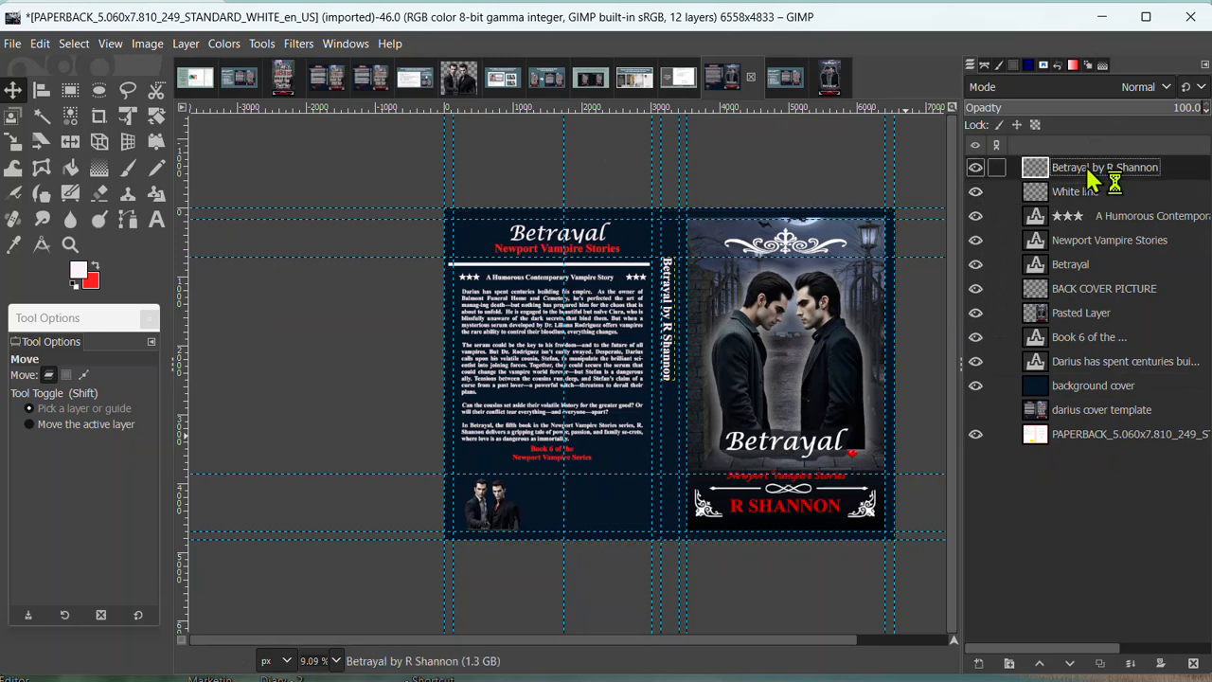
{"action": "left_click", "coordinate": [157, 228]}
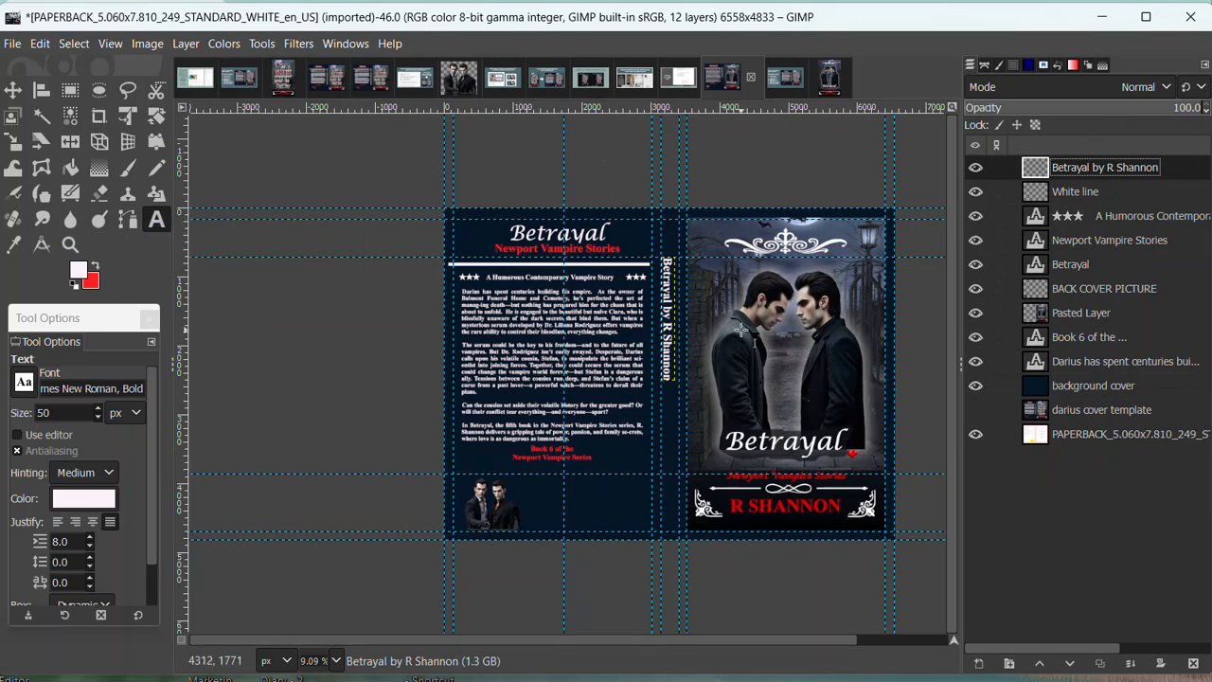
{"action": "left_click", "coordinate": [669, 339]}
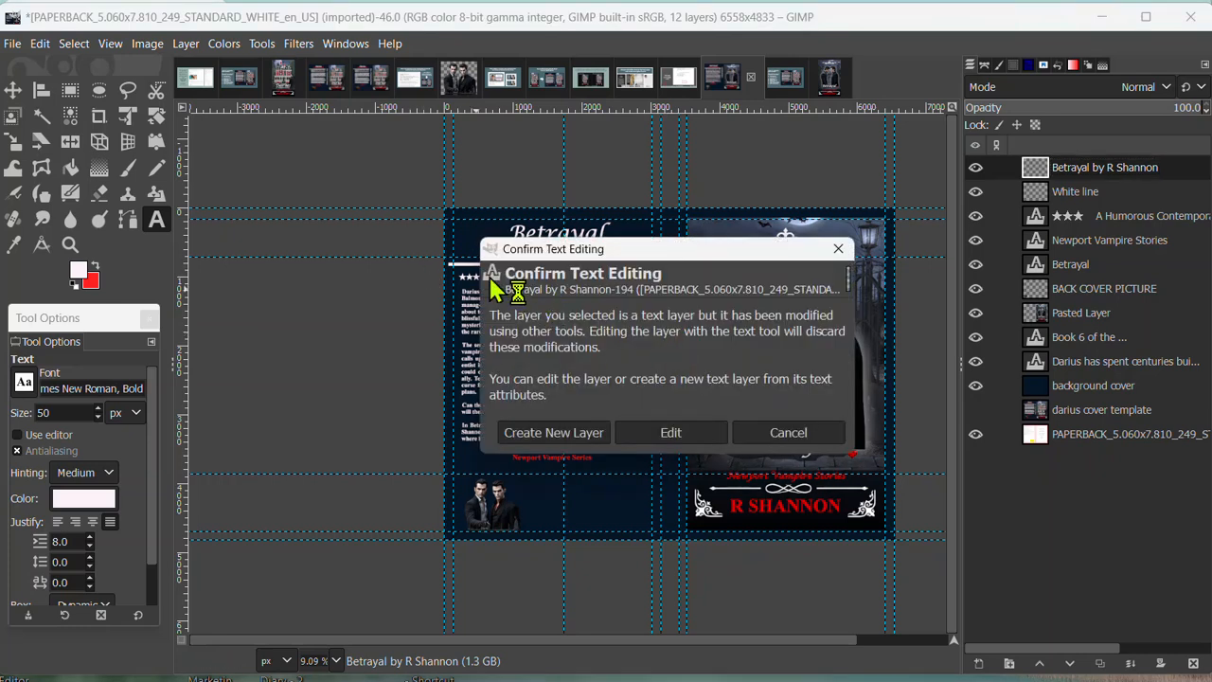
{"action": "left_click", "coordinate": [670, 432]}
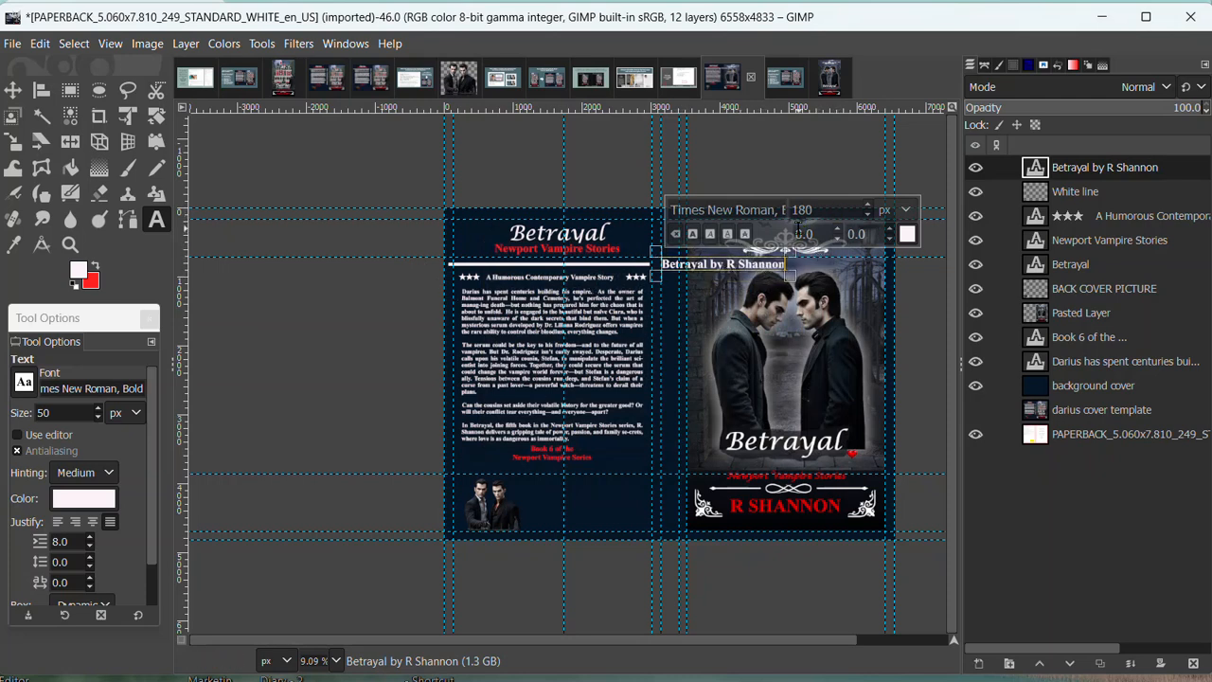
{"action": "left_click_drag", "start_coordinate": [822, 212], "coordinate": [735, 201]}
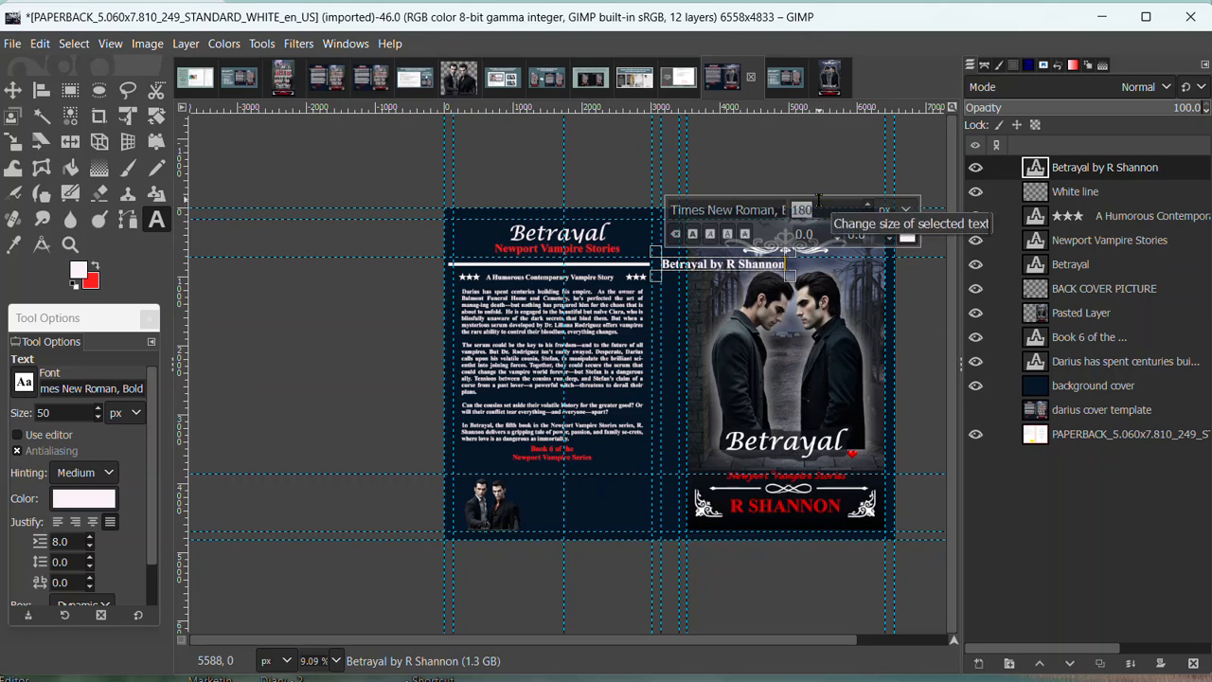
{"action": "type", "text": "225"}
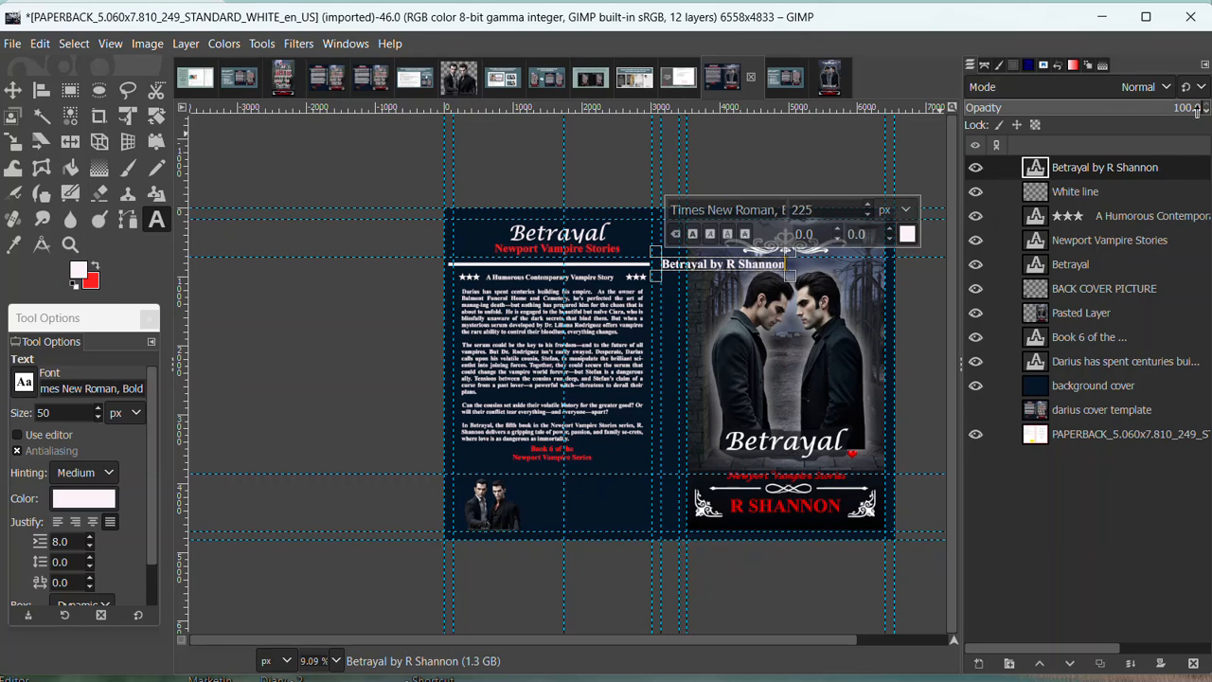
{"action": "left_click", "coordinate": [750, 262]}
{"action": "key", "text": "ctrl+a"}
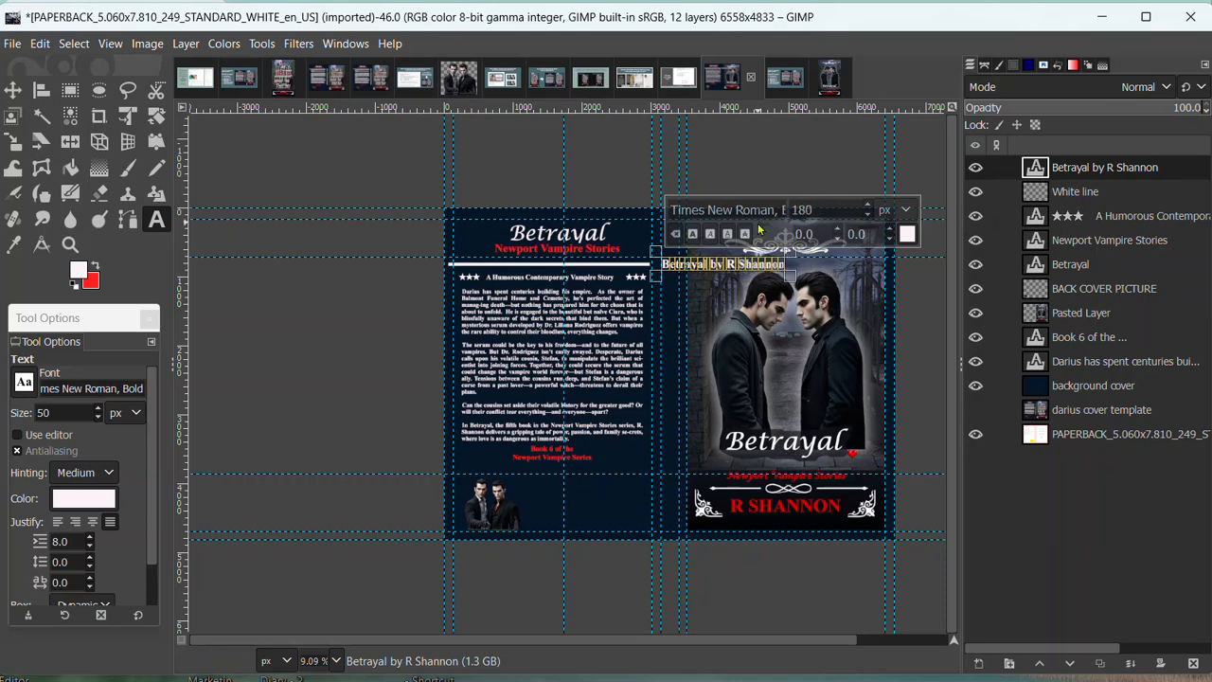
{"action": "double_click", "coordinate": [816, 211]}
{"action": "type", "text": "225"}
{"action": "key", "text": "Return"}
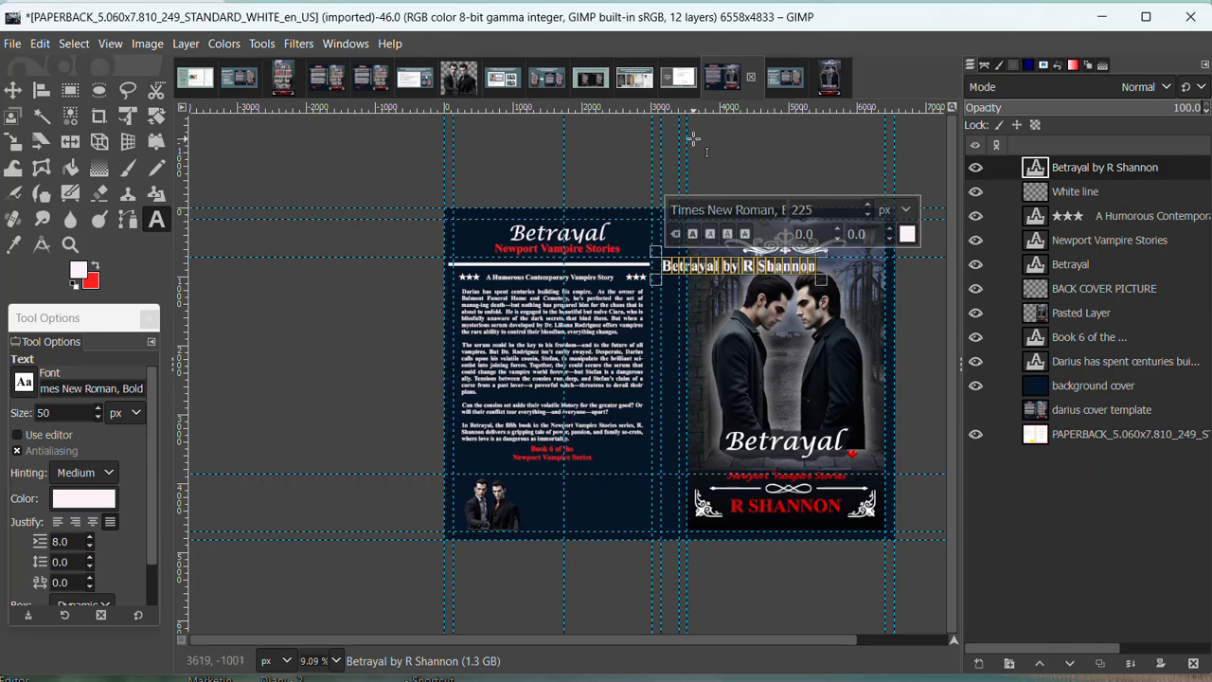
Step: Enlarge the spine text further, trying 235 and 240 px before setting it to 250 px
{"action": "left_click_drag", "start_coordinate": [843, 210], "coordinate": [763, 209]}
{"action": "key", "text": "Return"}
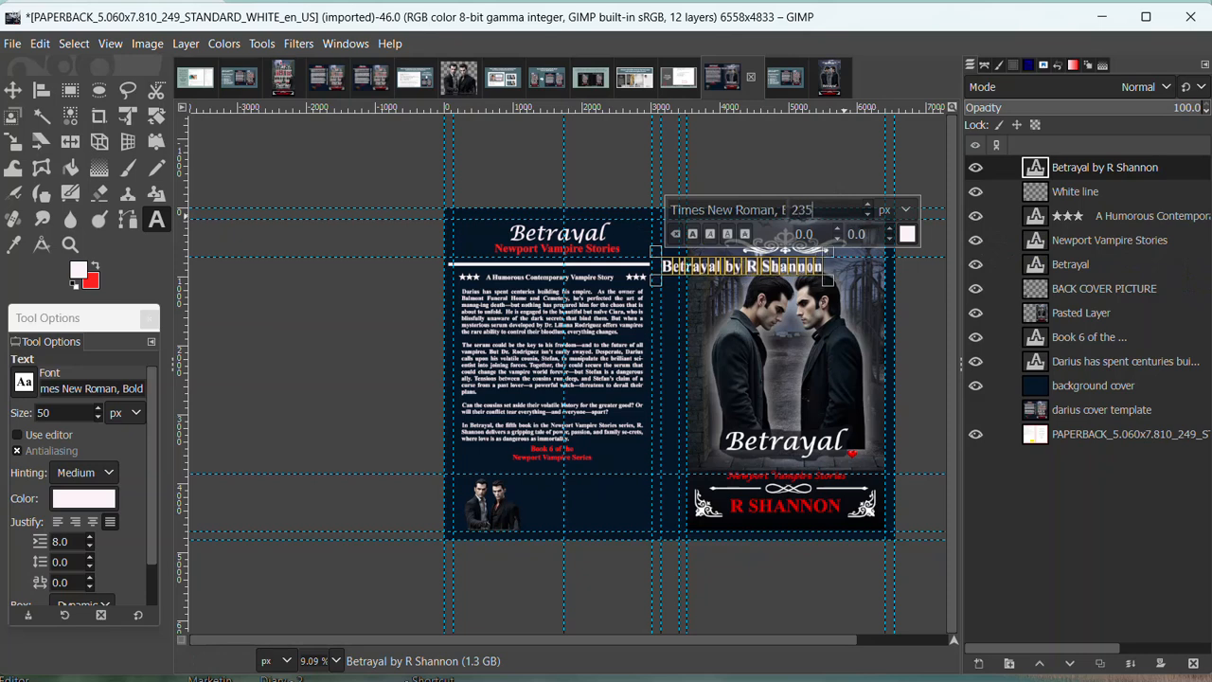
{"action": "key", "text": "Return"}
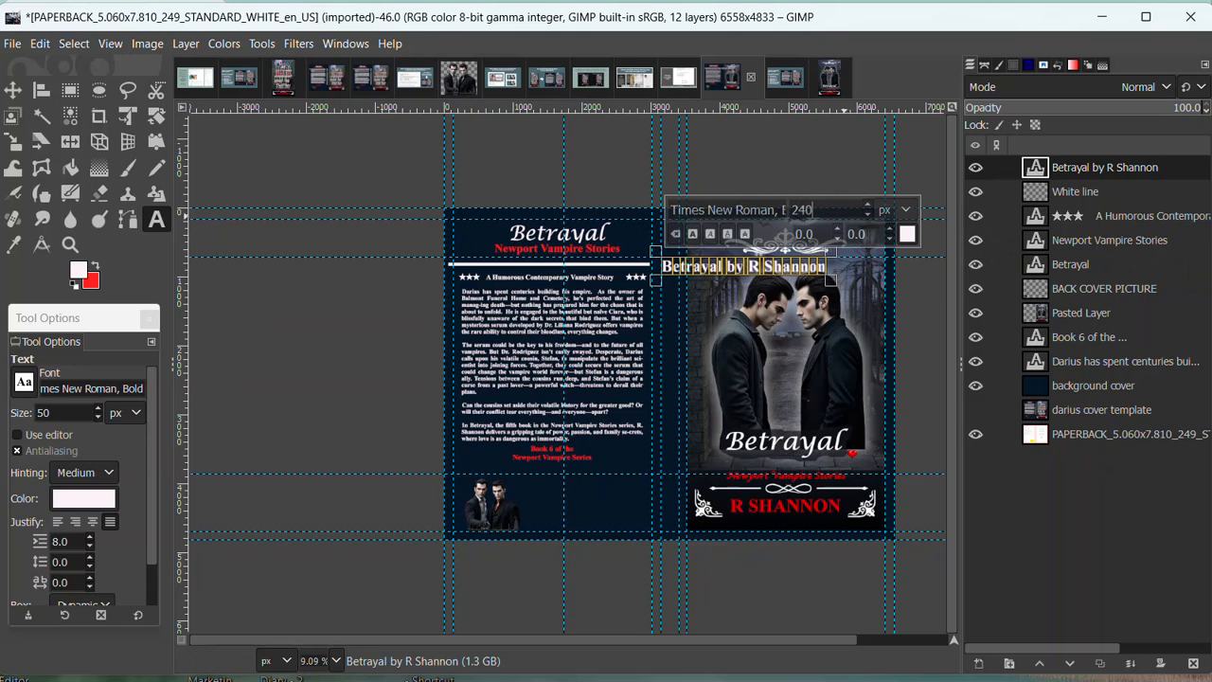
{"action": "key", "text": "Return"}
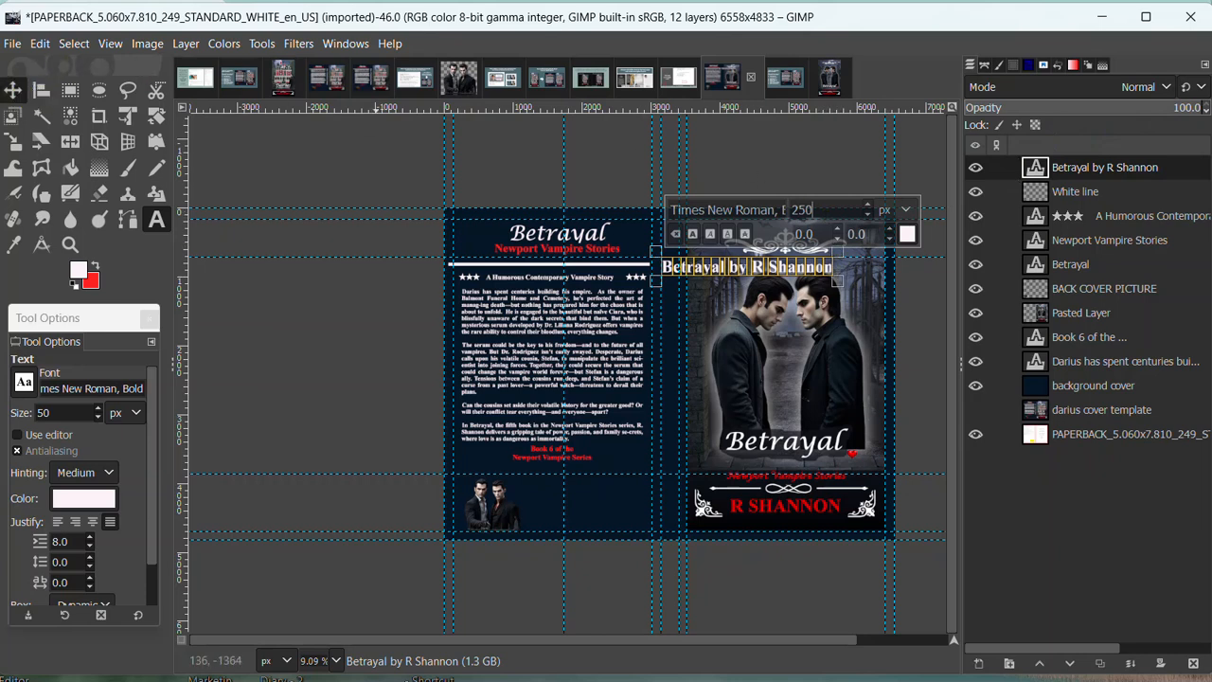
{"action": "left_click", "coordinate": [14, 88]}
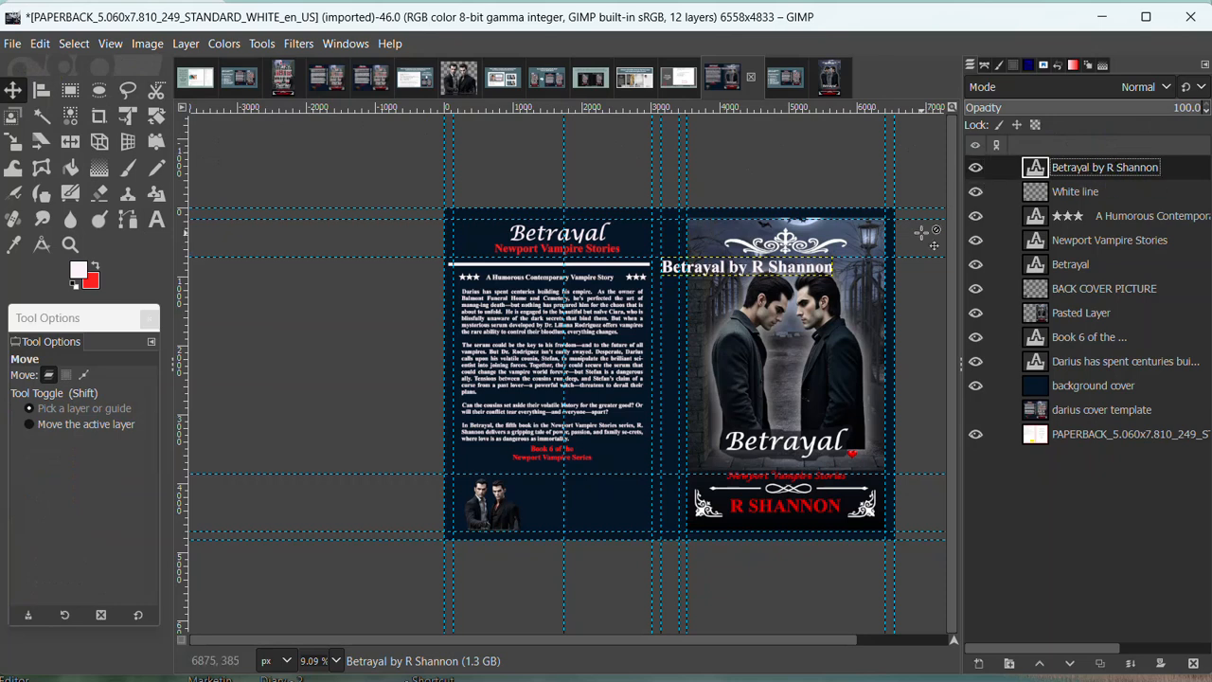
Step: Rotate the enlarged spine text layer by 90 degrees so it reads downward
{"action": "key", "text": "shift+r"}
{"action": "left_click", "coordinate": [745, 277]}
{"action": "left_click", "coordinate": [807, 158]}
{"action": "type", "text": "9"}
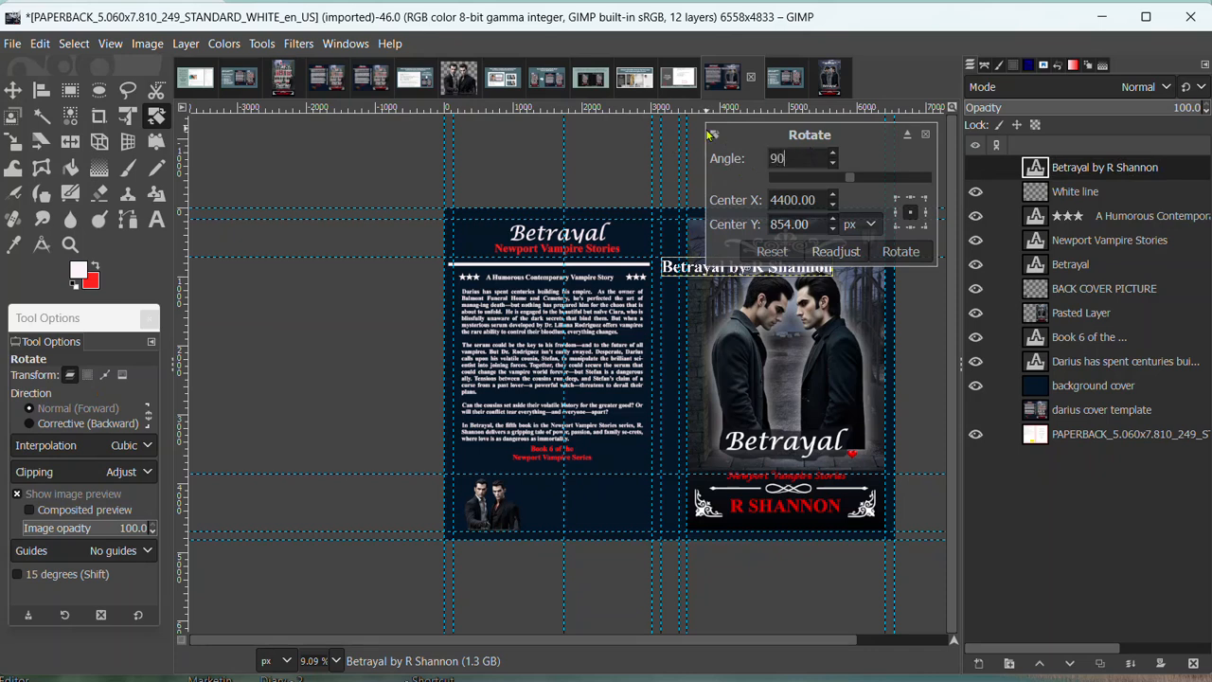
{"action": "type", "text": "0"}
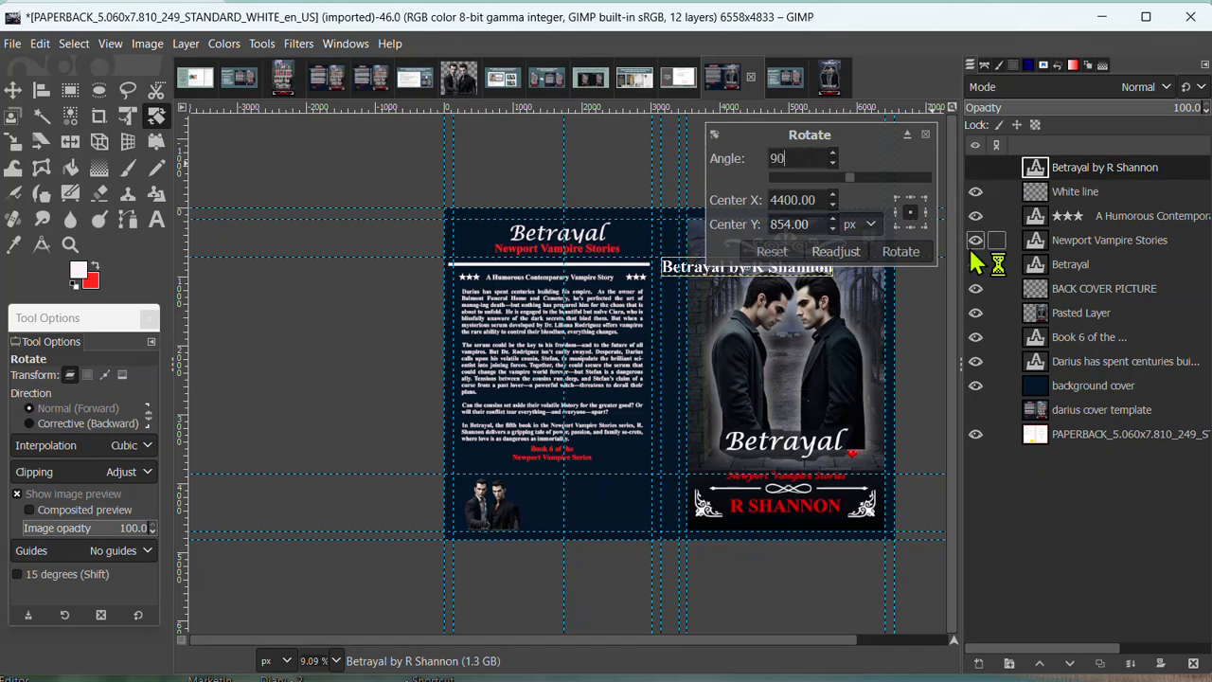
{"action": "left_click", "coordinate": [907, 252]}
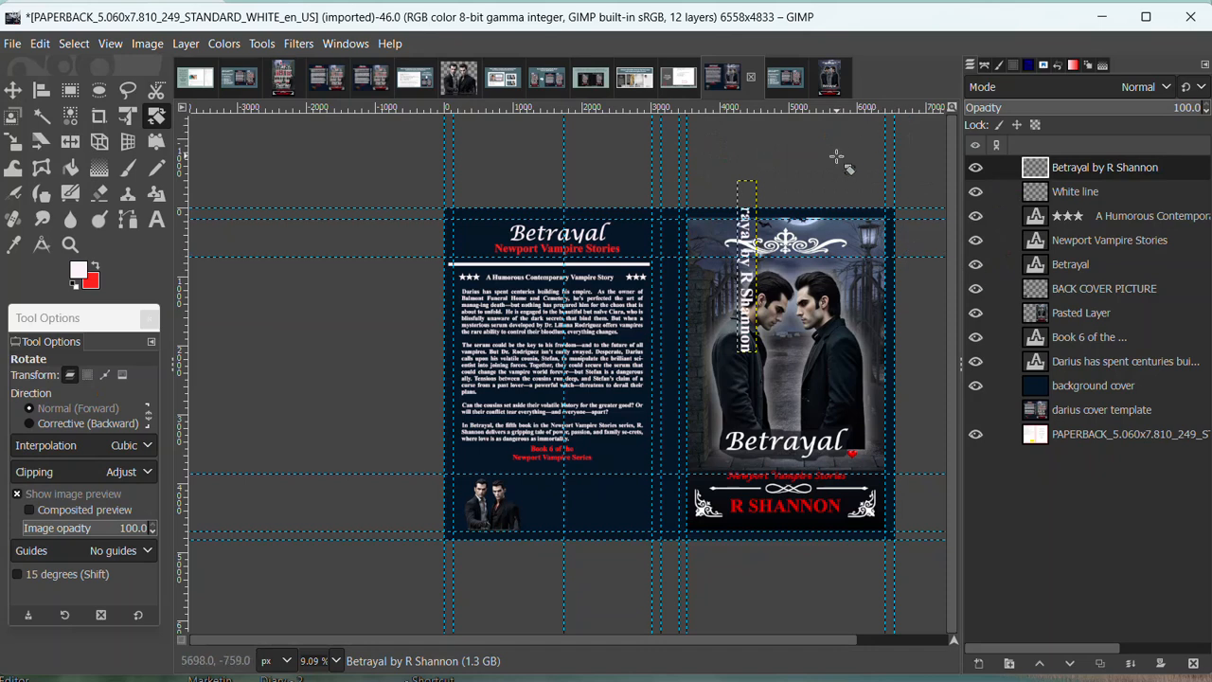
Step: Move the rotated text onto the spine, starting at the horizontal guide and fitting it between the two inner spine guides
{"action": "key", "text": "m"}
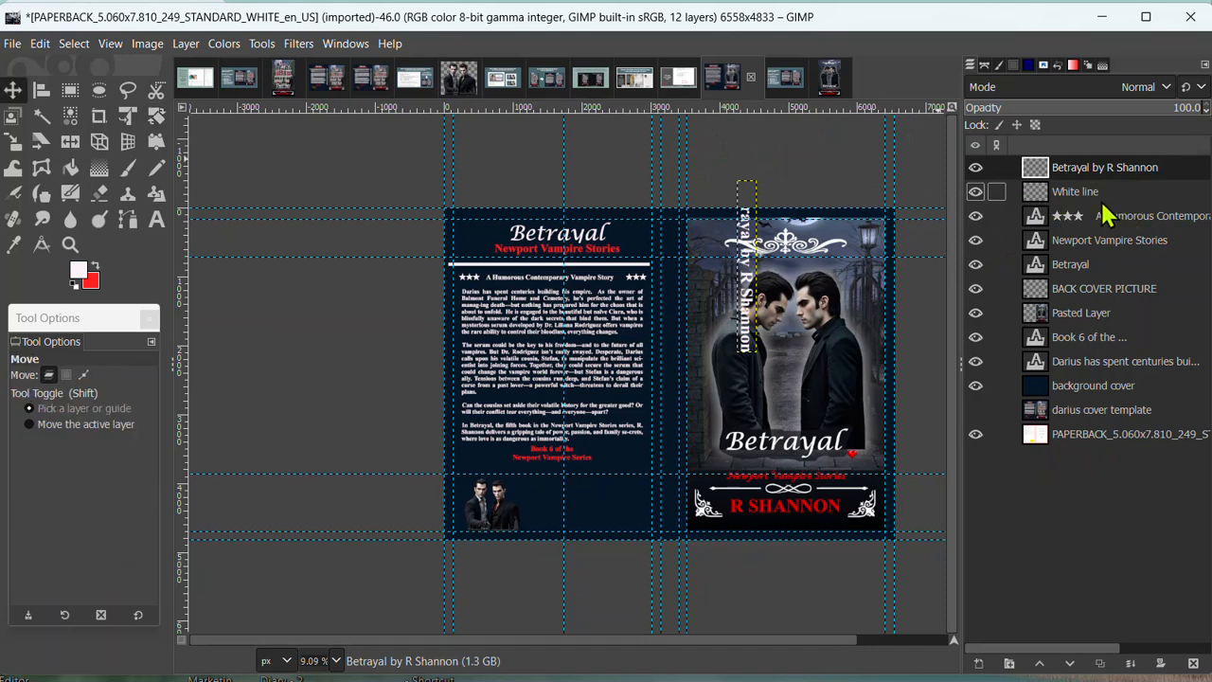
{"action": "left_click_drag", "start_coordinate": [772, 228], "coordinate": [682, 323]}
{"action": "scroll", "coordinate": [776, 346], "scroll_direction": "up", "scroll_amount": 2, "text": "ctrl"}
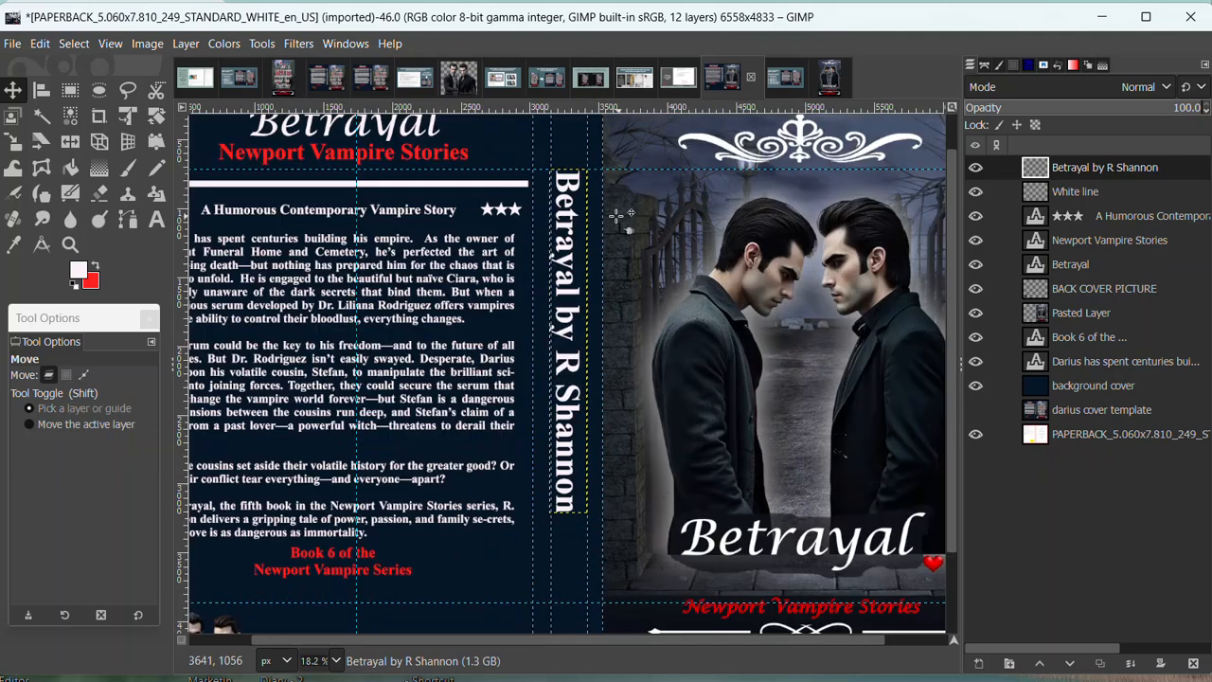
{"action": "left_click_drag", "start_coordinate": [581, 238], "coordinate": [585, 235]}
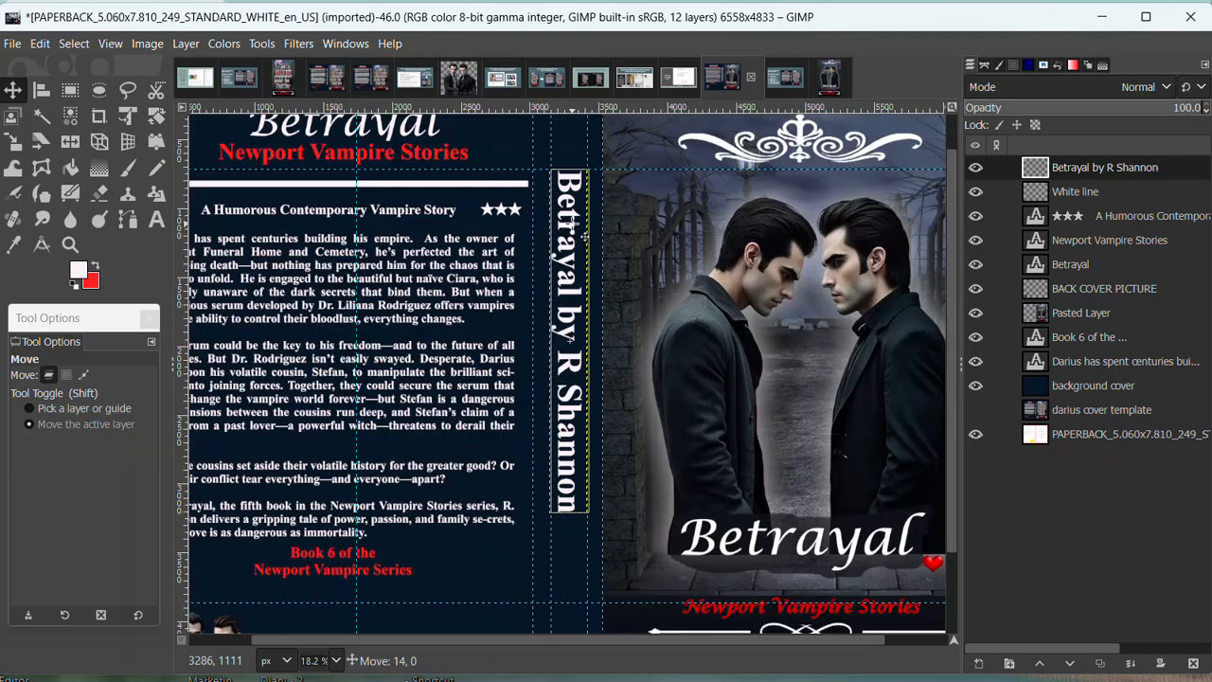
{"action": "left_click_drag", "start_coordinate": [585, 236], "coordinate": [585, 236]}
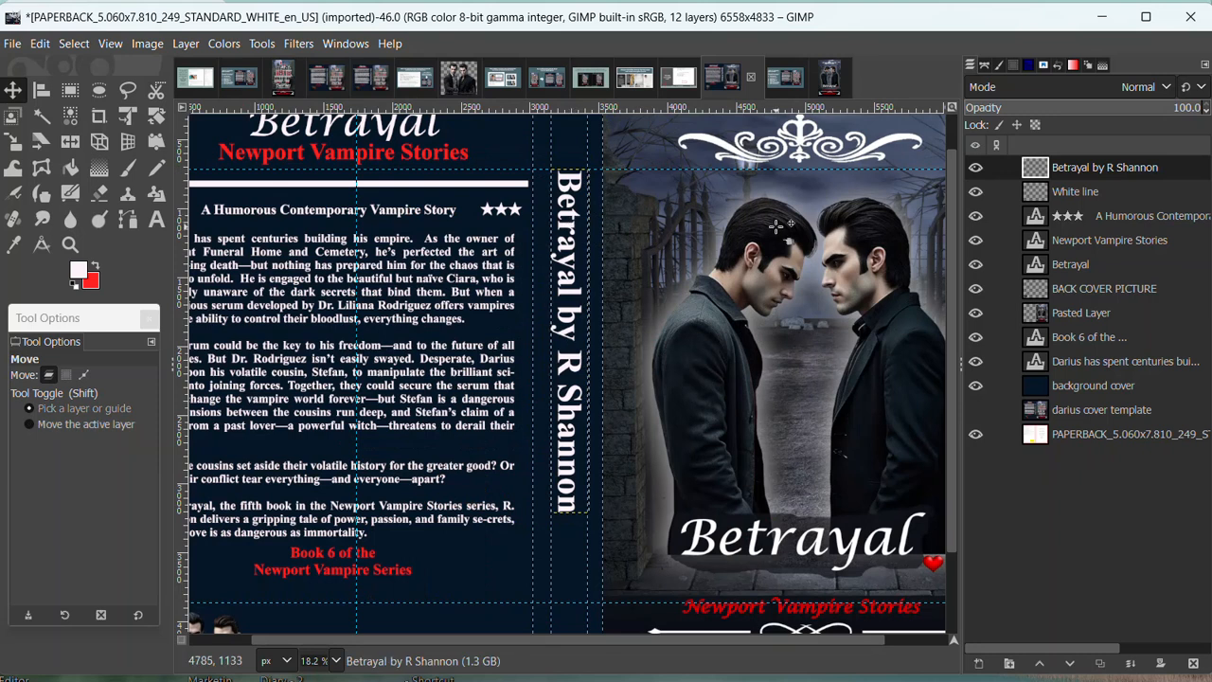
Step: Move the spine text farther down the spine, showing the darius cover template and temporarily hiding the background cover layer for comparison
{"action": "left_click", "coordinate": [973, 410]}
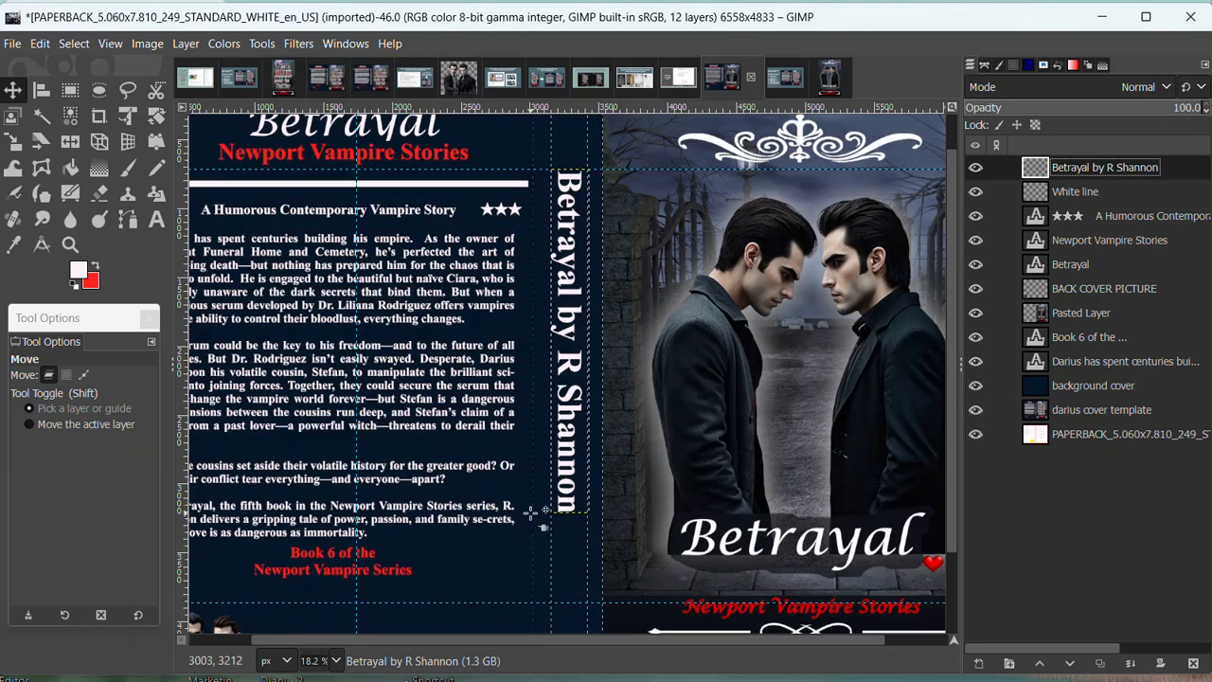
{"action": "left_click", "coordinate": [974, 386]}
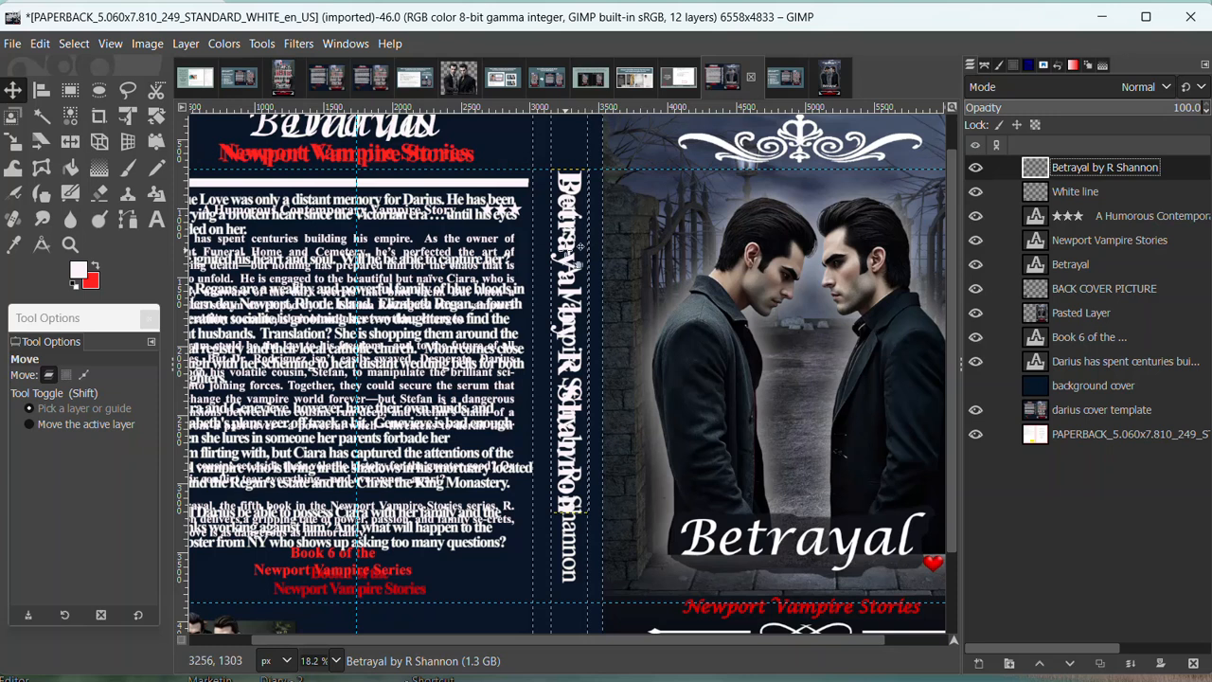
{"action": "left_click_drag", "start_coordinate": [580, 248], "coordinate": [582, 303]}
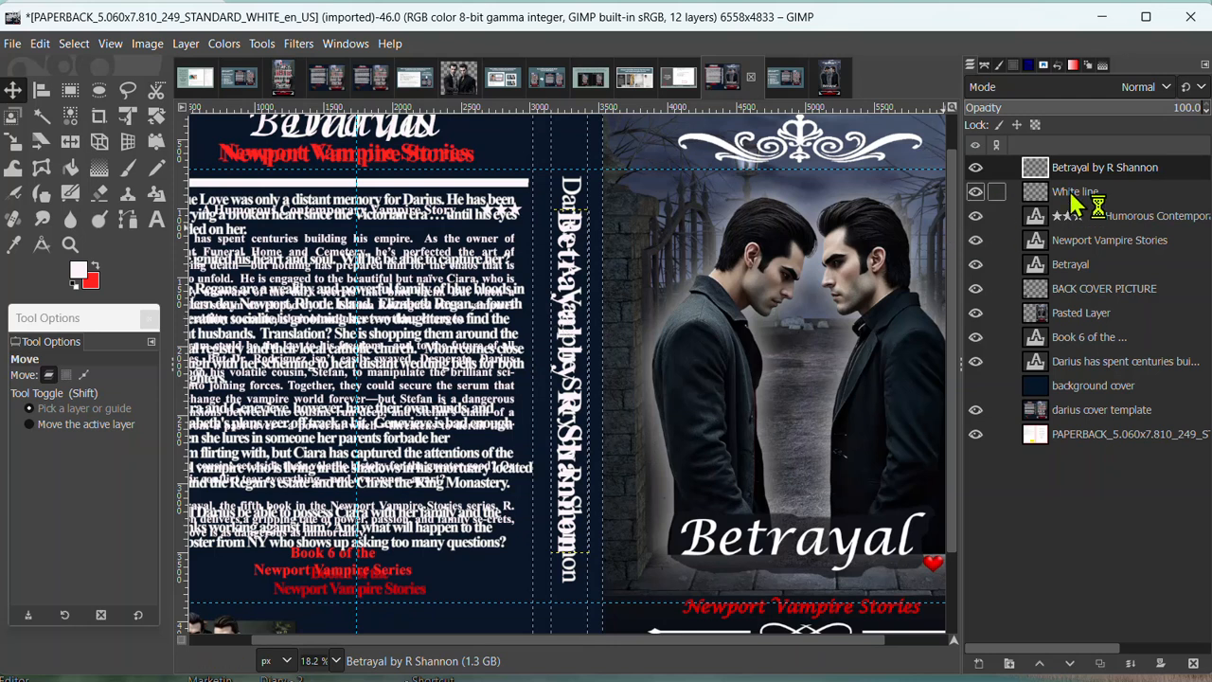
{"action": "left_click", "coordinate": [975, 386]}
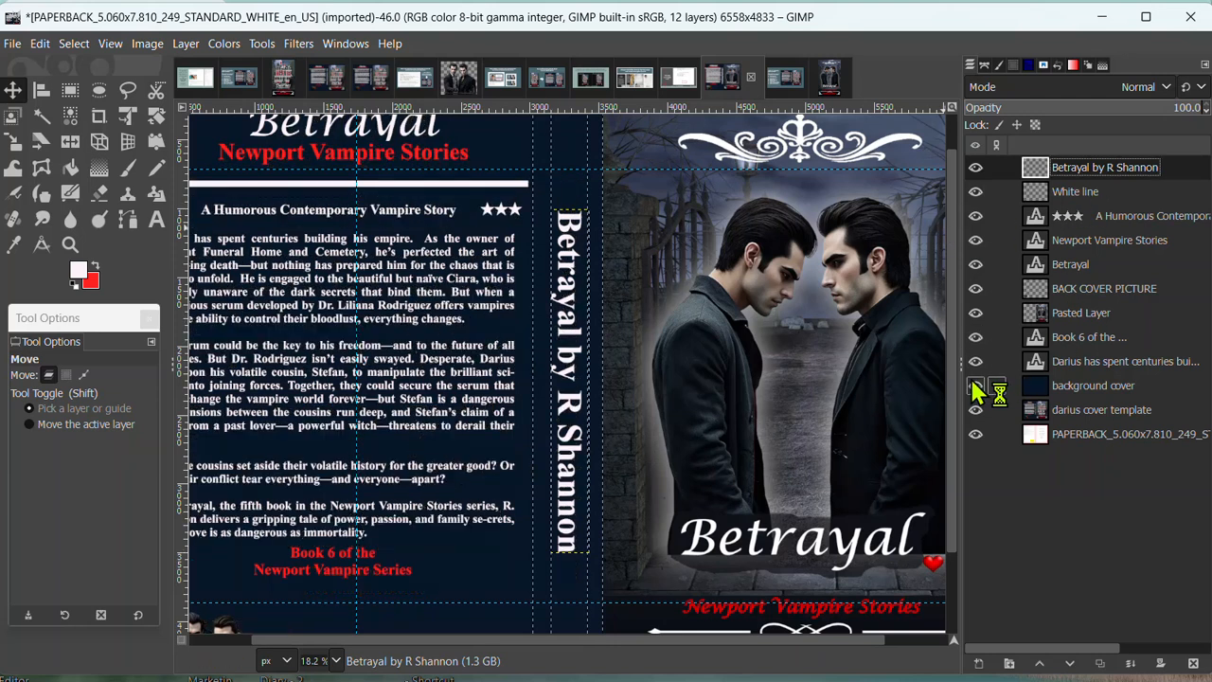
{"action": "scroll", "coordinate": [802, 398], "scroll_direction": "down", "scroll_amount": 2}
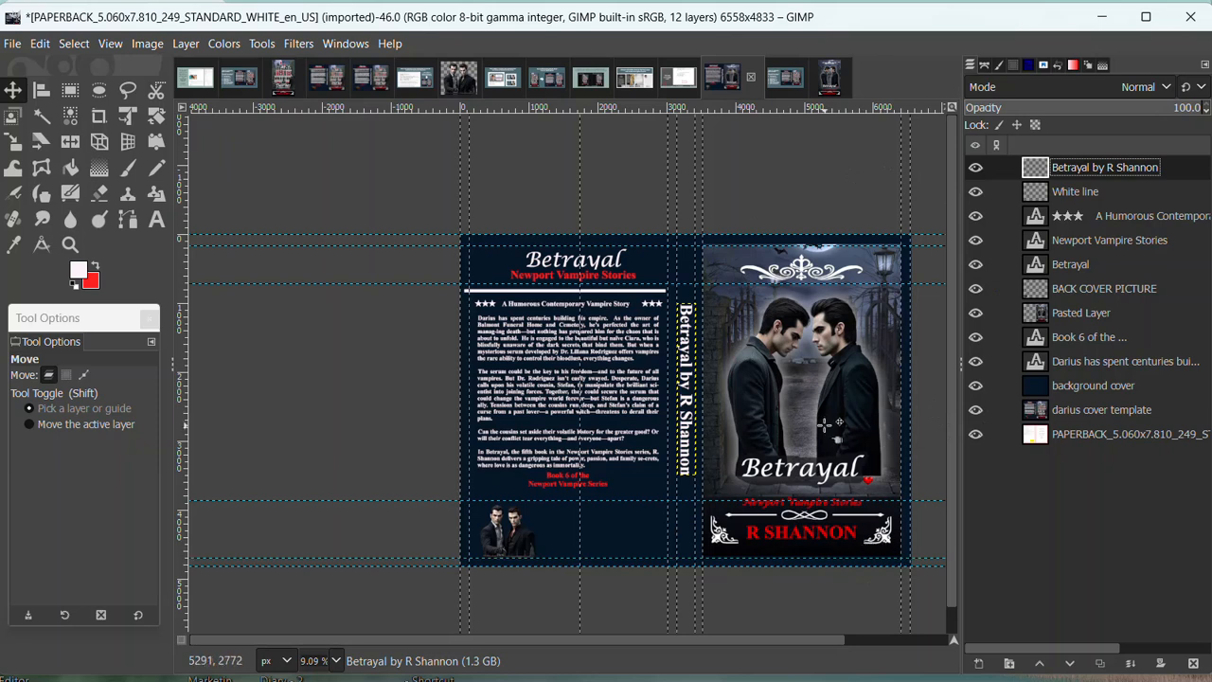
Step: Save the layered cover as BETRAYAL-PAPERBACK-COVER.xcf in the BETRAYAL-BOOK-COVERS folder
{"action": "left_click", "coordinate": [13, 44]}
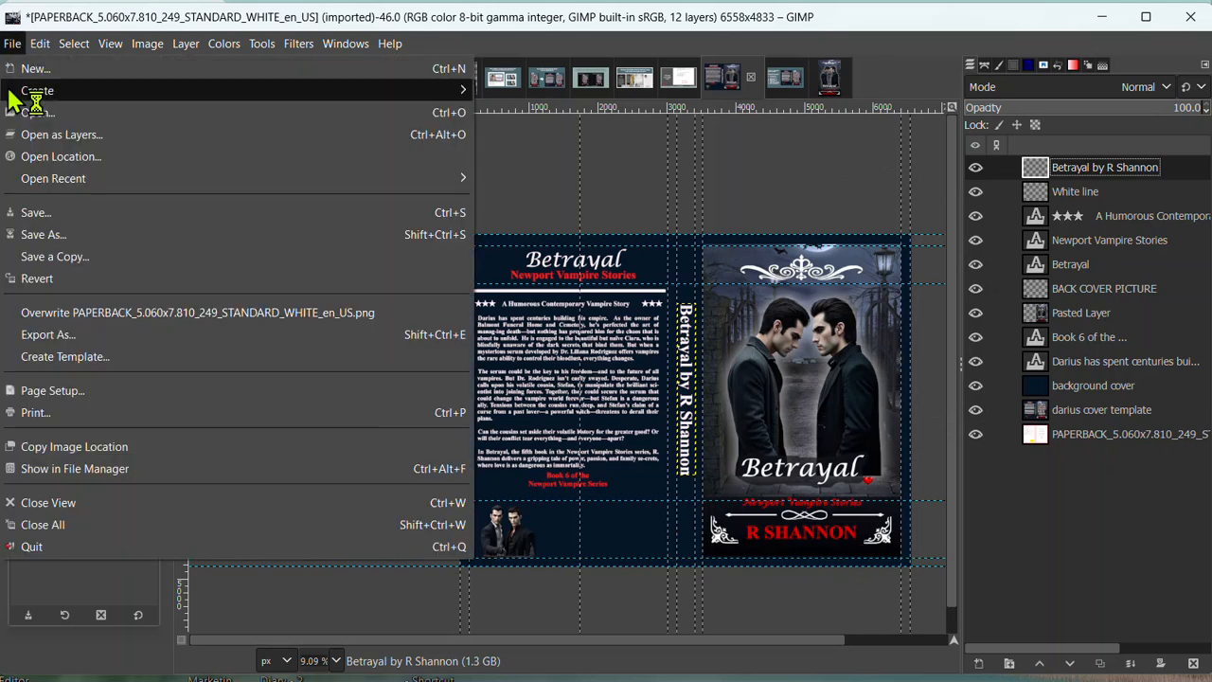
{"action": "left_click", "coordinate": [30, 218]}
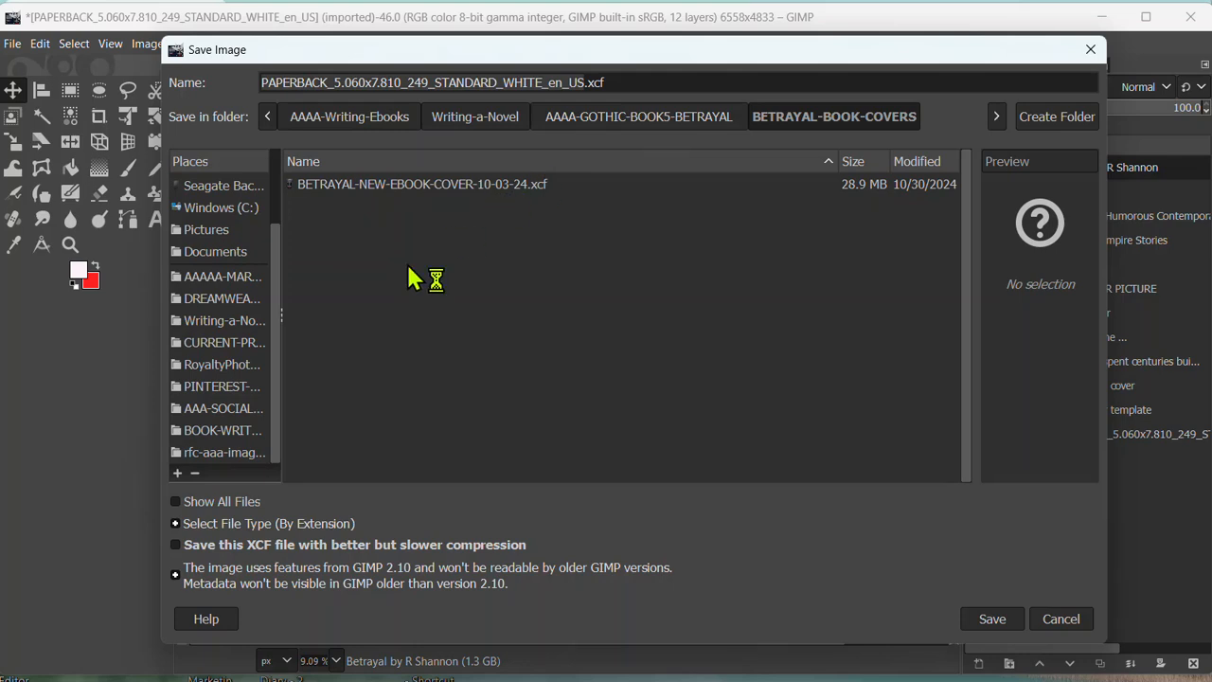
{"action": "triple_click", "coordinate": [634, 82]}
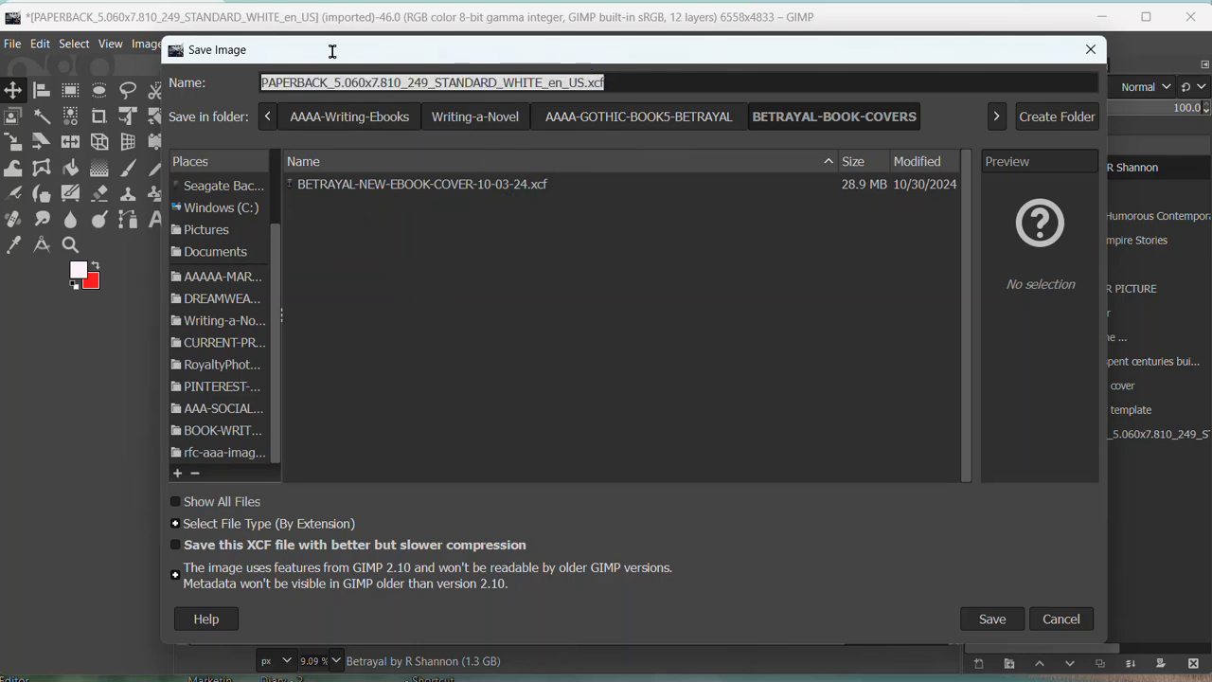
{"action": "type", "text": "B"}
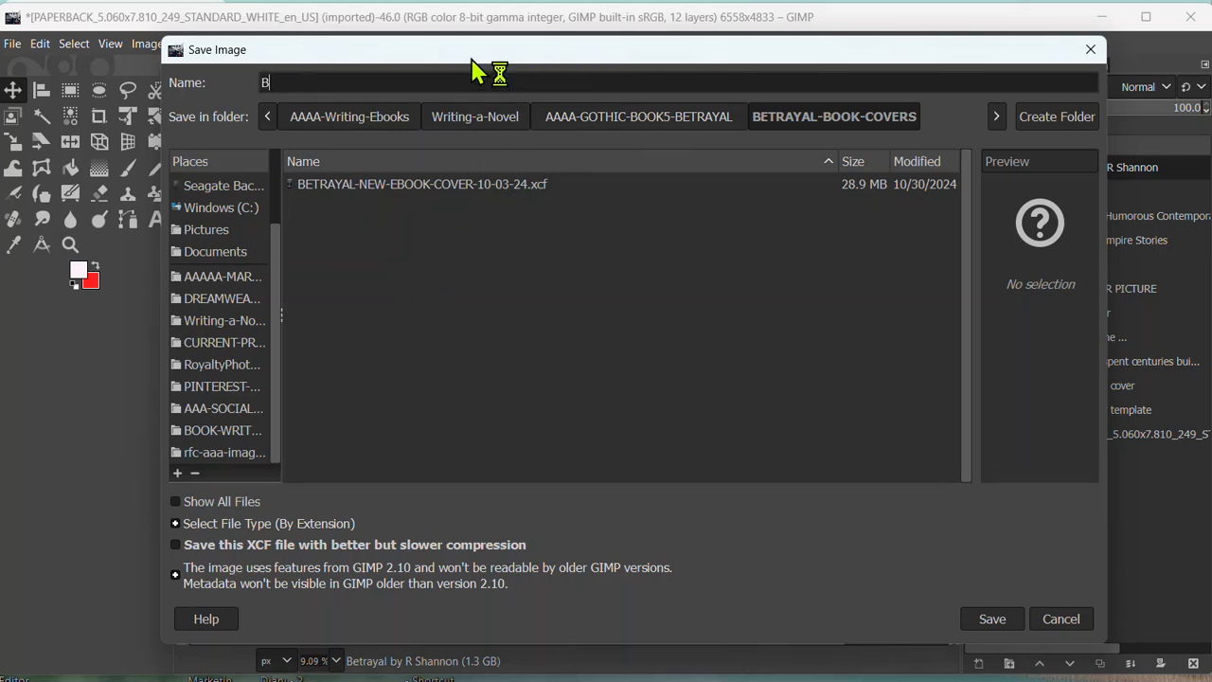
{"action": "type", "text": "ETRAYAL-PAPERBACK"}
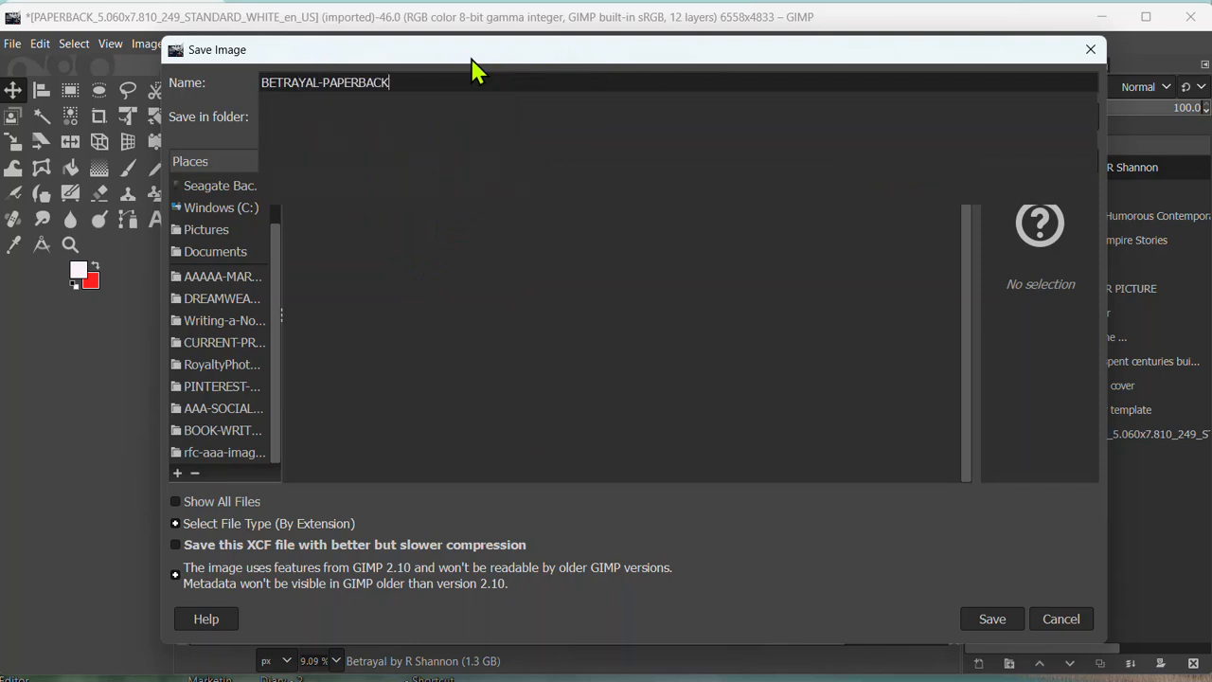
{"action": "type", "text": "-COVER.xcf"}
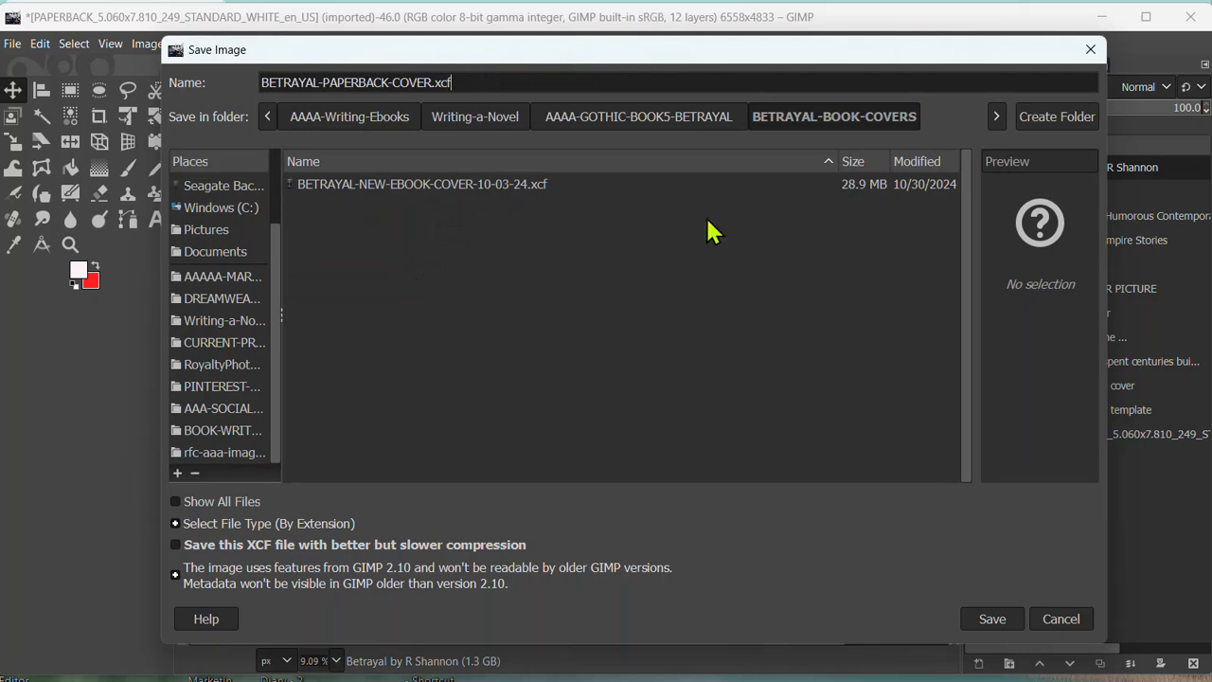
{"action": "left_click", "coordinate": [990, 621]}
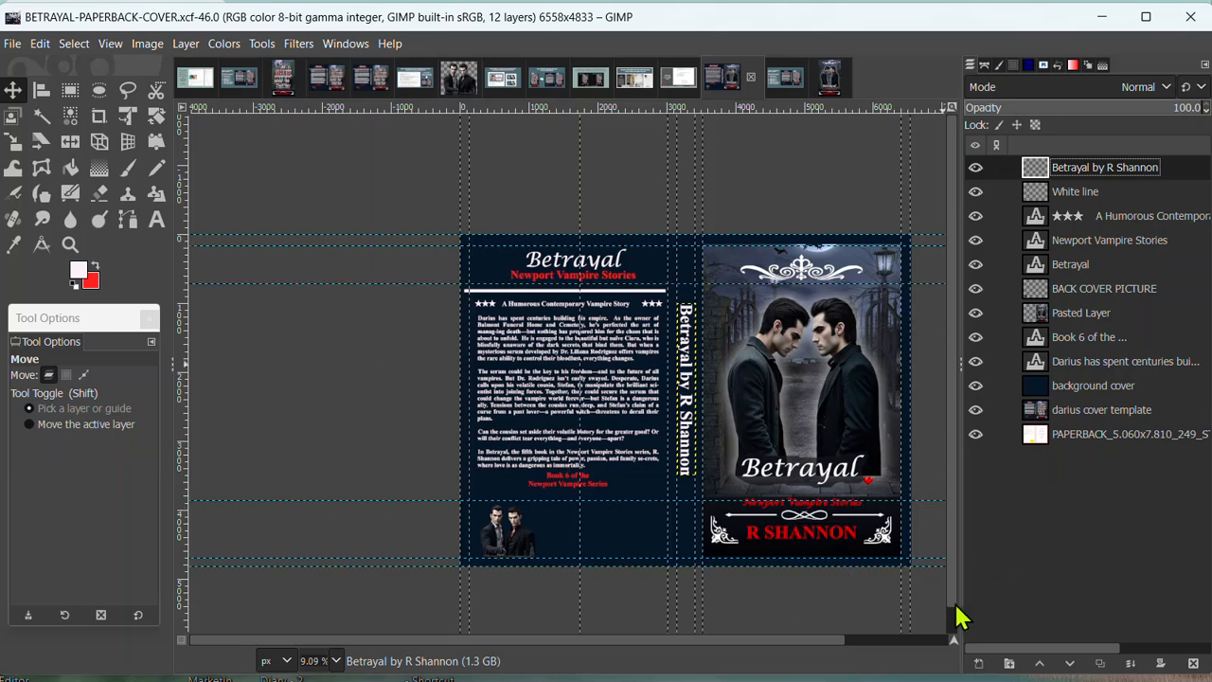
{"action": "left_click_drag", "start_coordinate": [202, 234], "coordinate": [353, 232]}
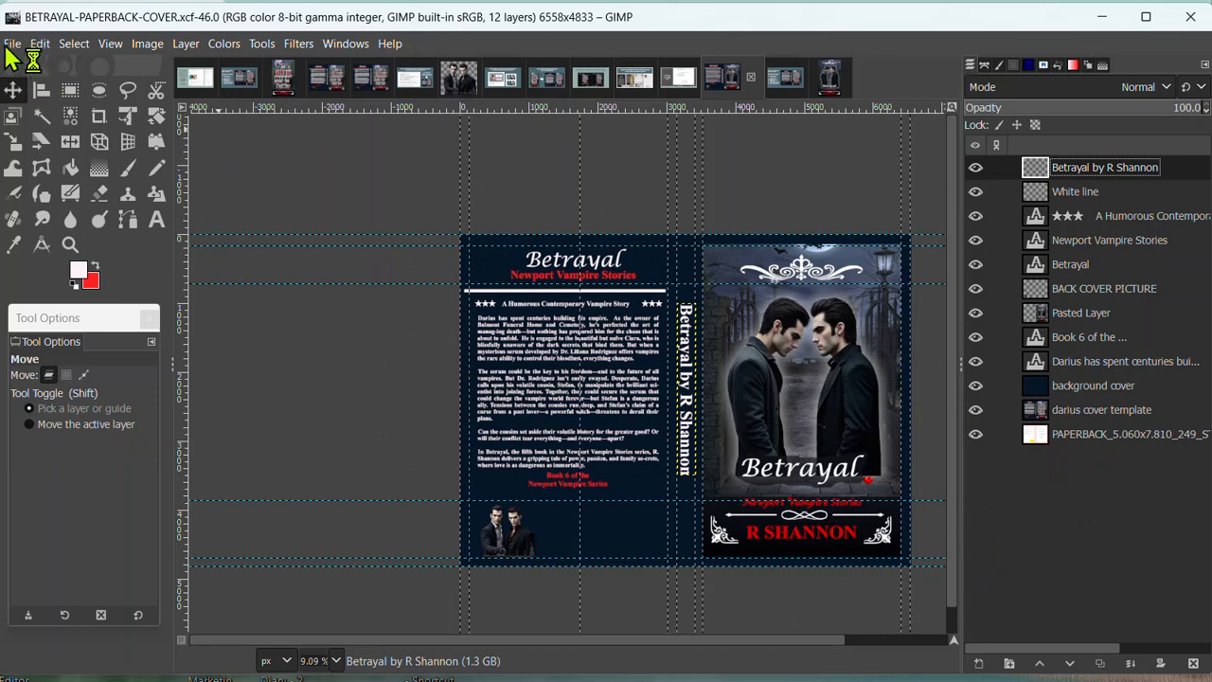
Step: Export the cover as BETRAYAL-PAPERBACK-COVER.jpg into the BETRAYAL-BOOK-COVERS folder
{"action": "left_click", "coordinate": [13, 44]}
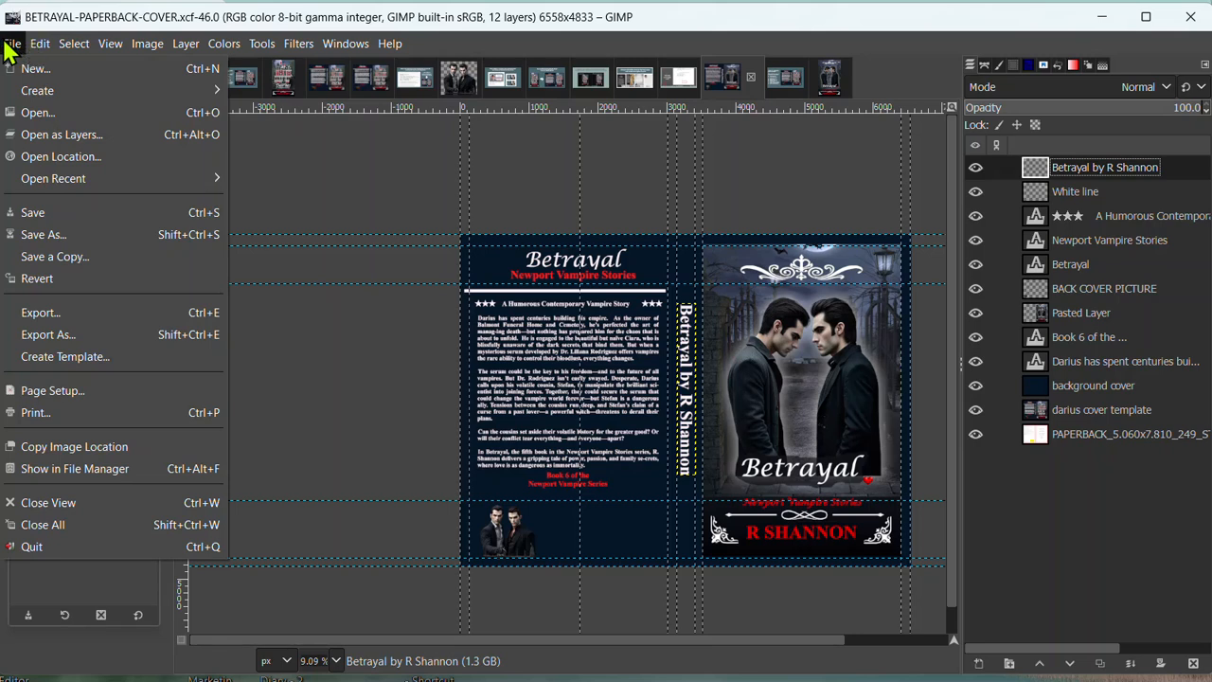
{"action": "left_click", "coordinate": [44, 335]}
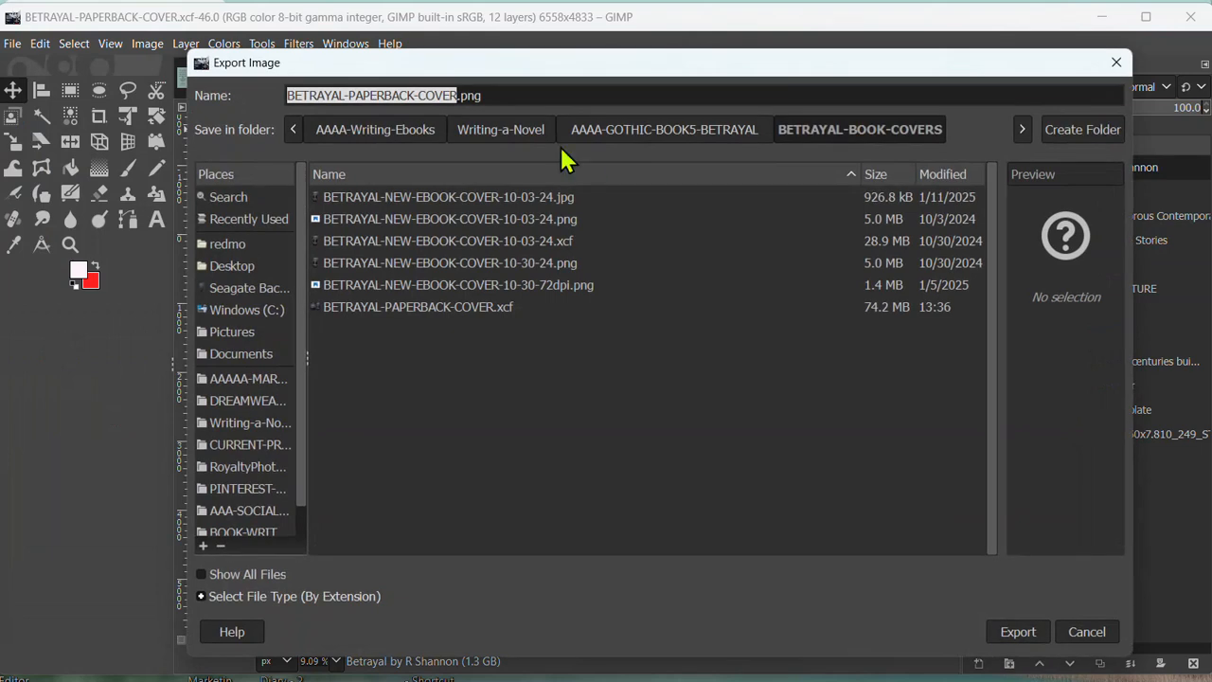
{"action": "left_click", "coordinate": [509, 93]}
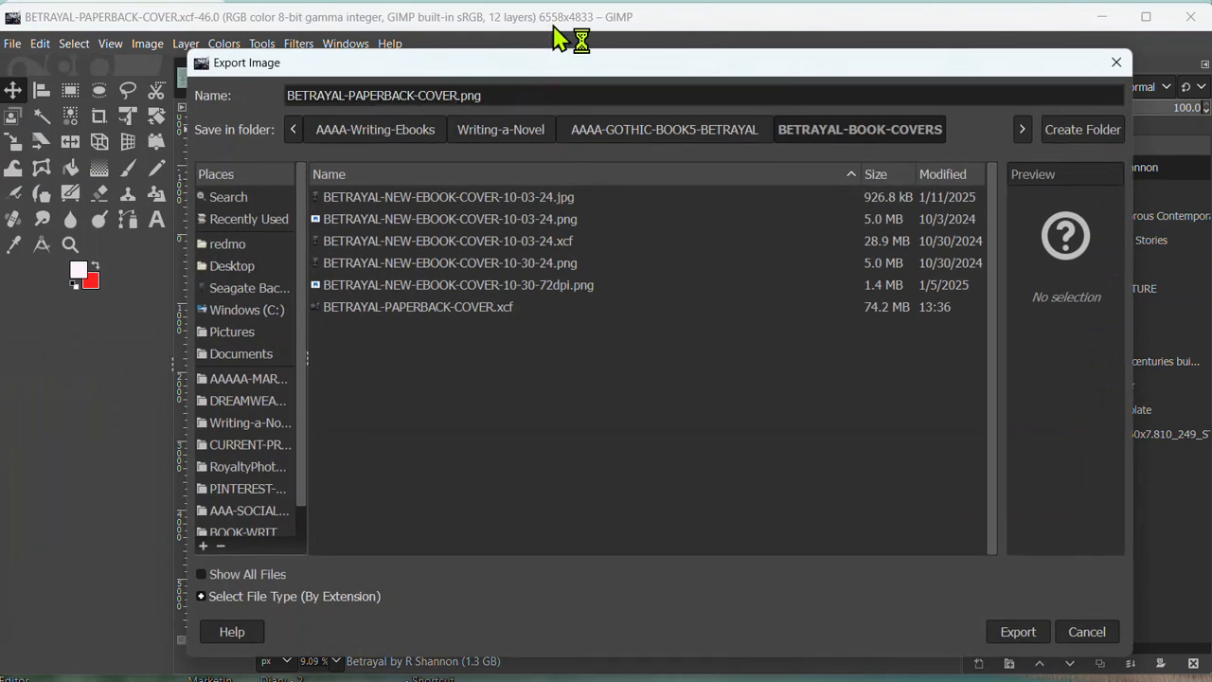
{"action": "type", "text": "jpg"}
{"action": "left_click", "coordinate": [1020, 634]}
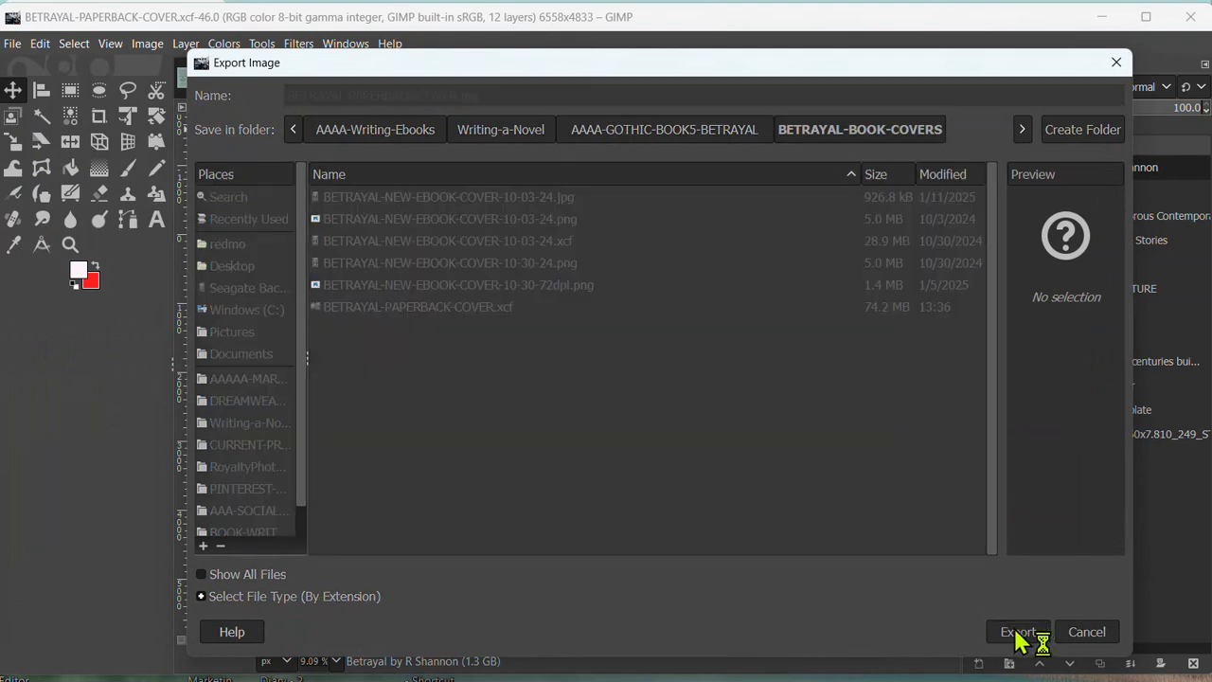
Step: Open the exported BETRAYAL-PAPERBACK-COVER.jpg from the recent files
{"action": "left_click", "coordinate": [12, 43]}
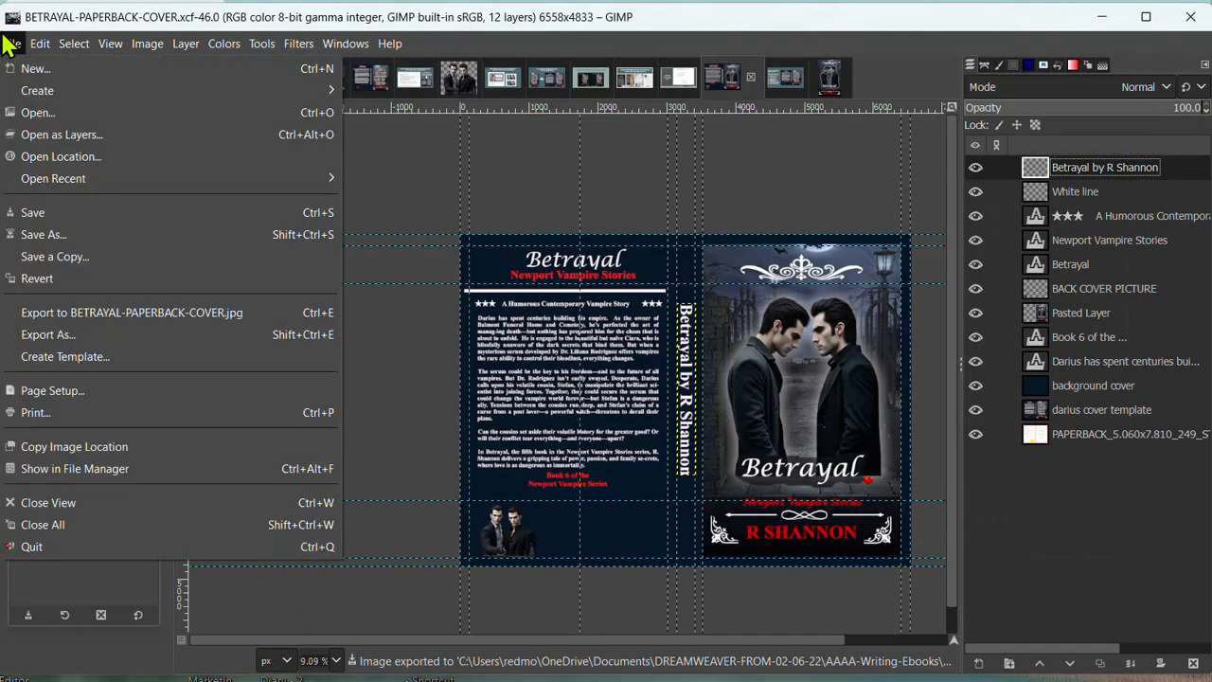
{"action": "left_click", "coordinate": [40, 44]}
{"action": "left_click", "coordinate": [13, 44]}
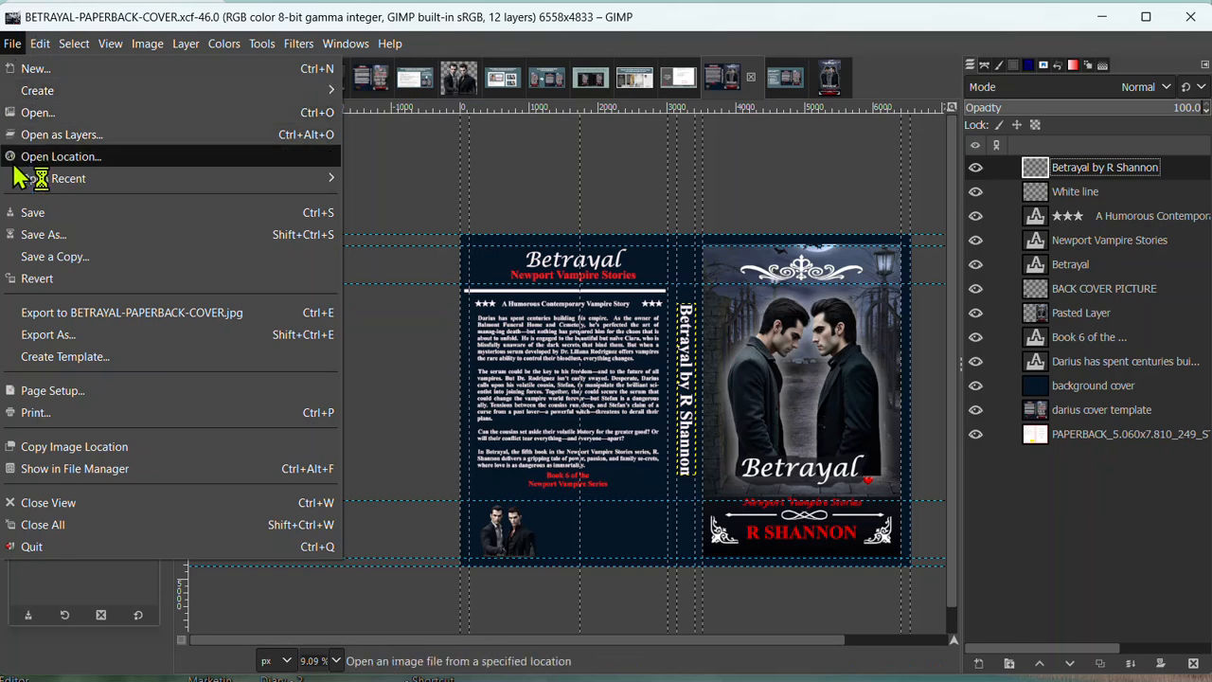
{"action": "mouse_move", "coordinate": [67, 181]}
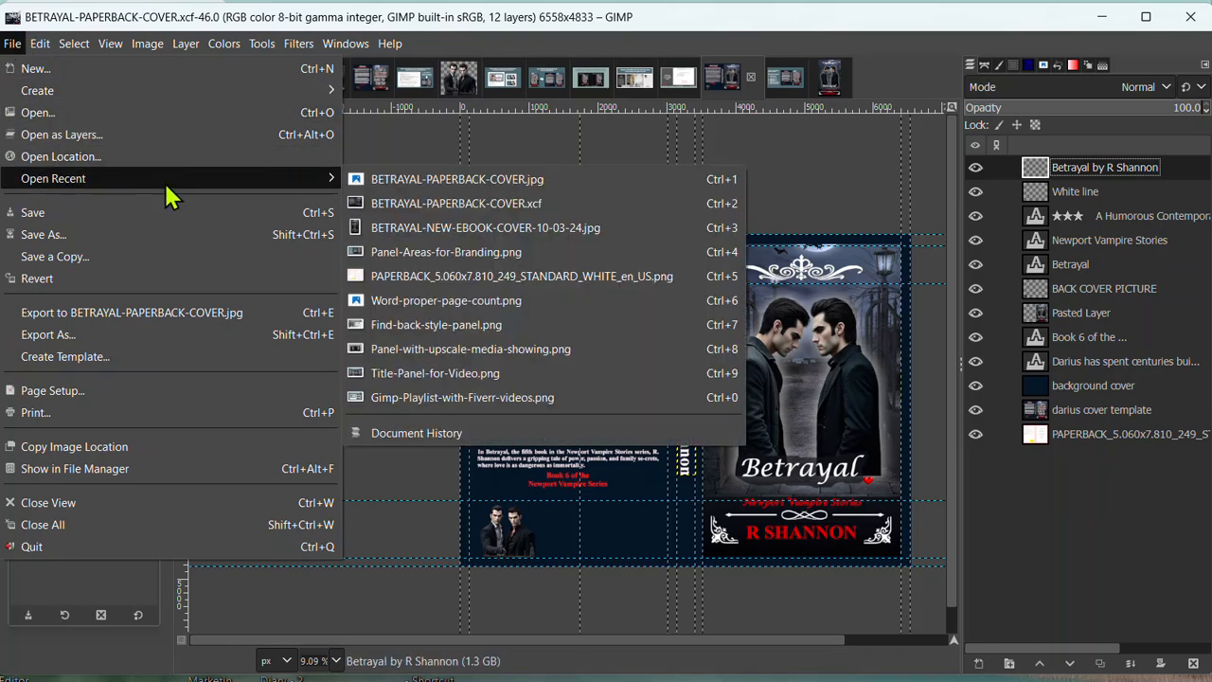
{"action": "left_click", "coordinate": [500, 182]}
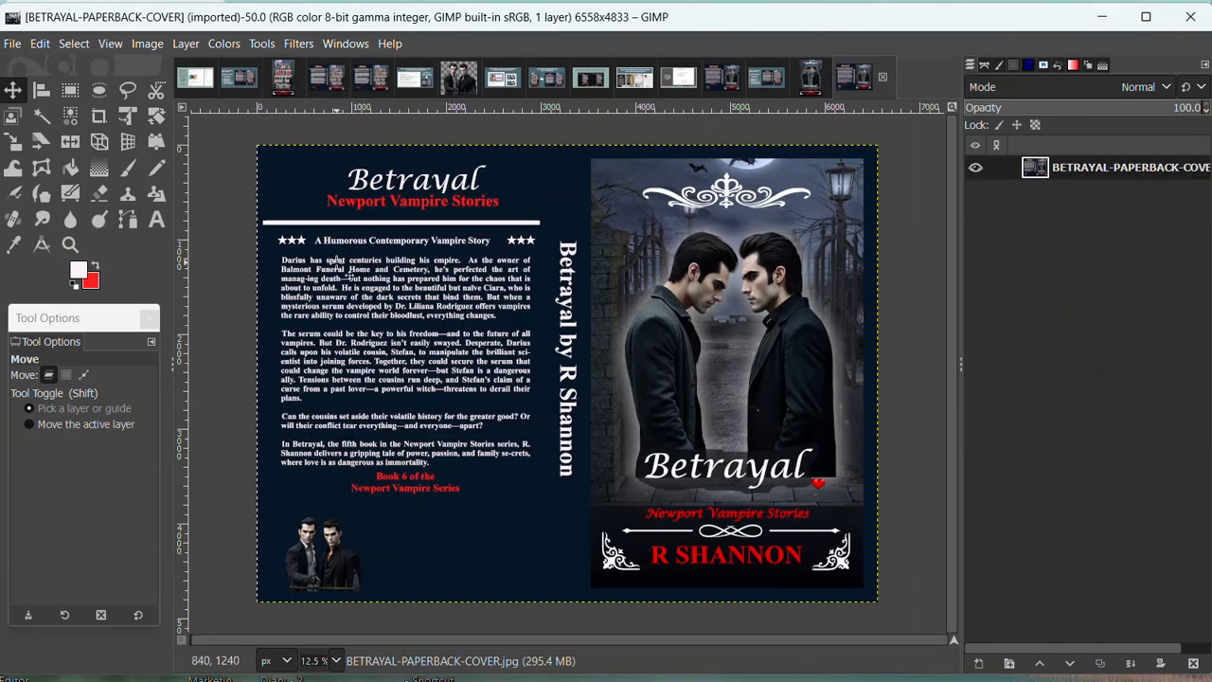
Step: Export the flattened cover image as BETRAYAL-PAPERBACK-COVER.pdf with the default PDF options
{"action": "left_click", "coordinate": [10, 44]}
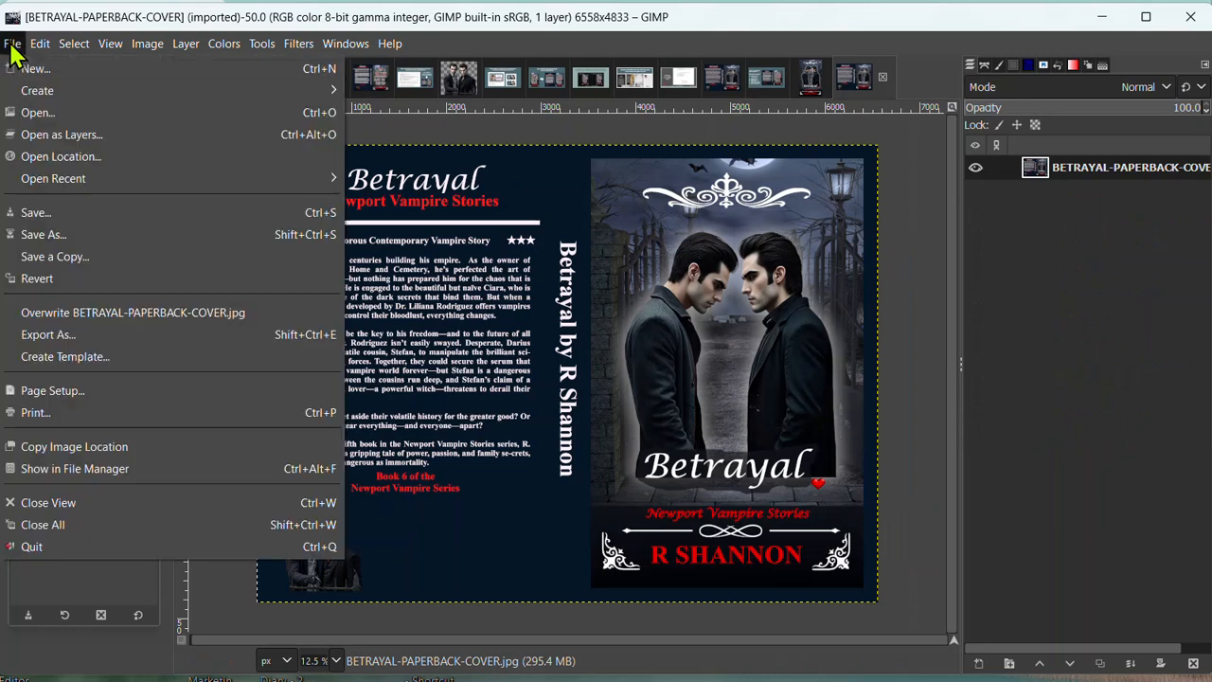
{"action": "left_click", "coordinate": [52, 336]}
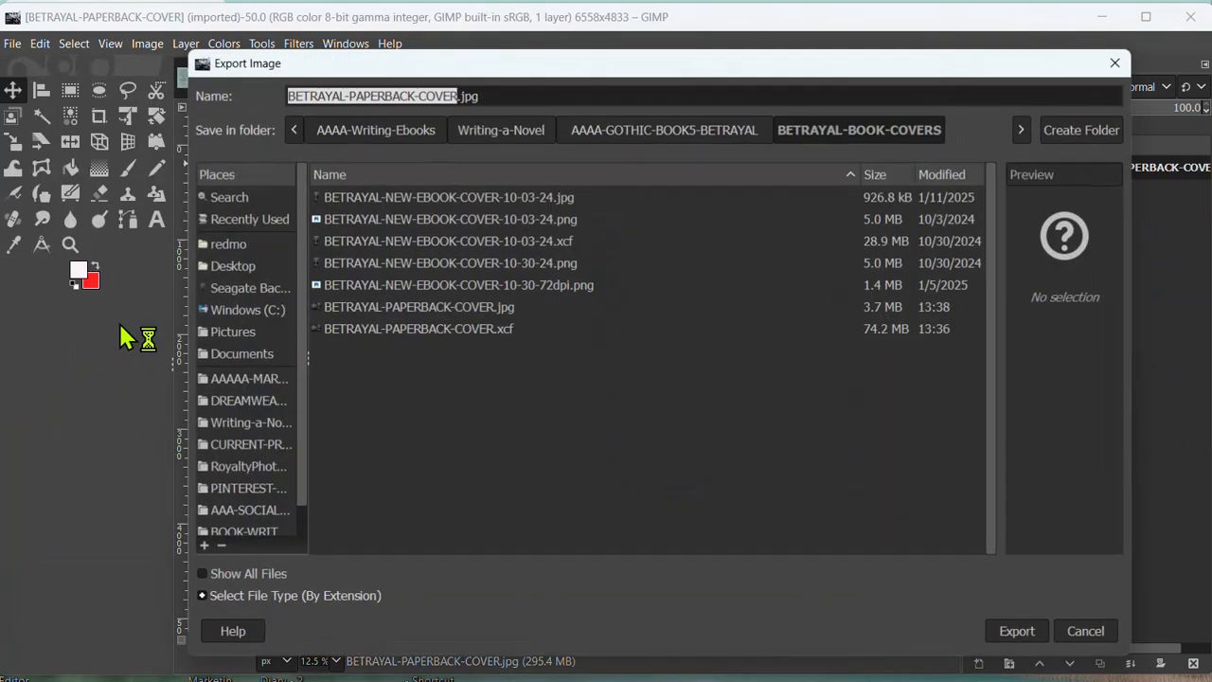
{"action": "left_click", "coordinate": [513, 97]}
{"action": "key", "text": "BackSpace"}
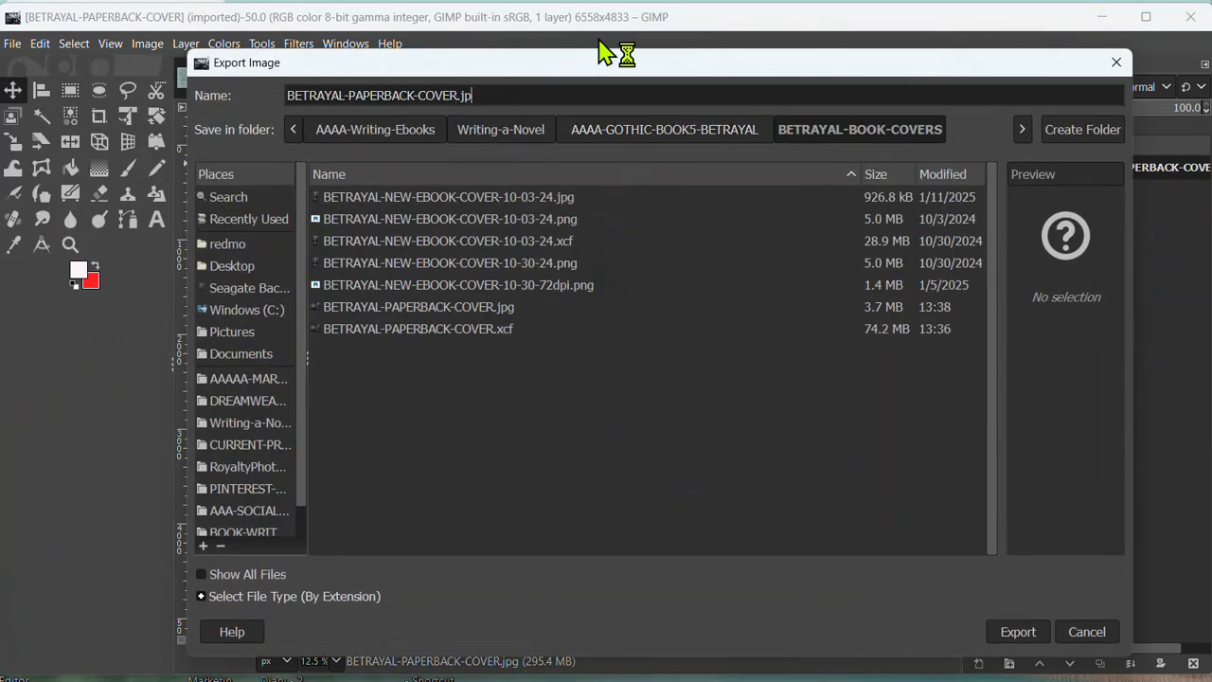
{"action": "type", "text": "p"}
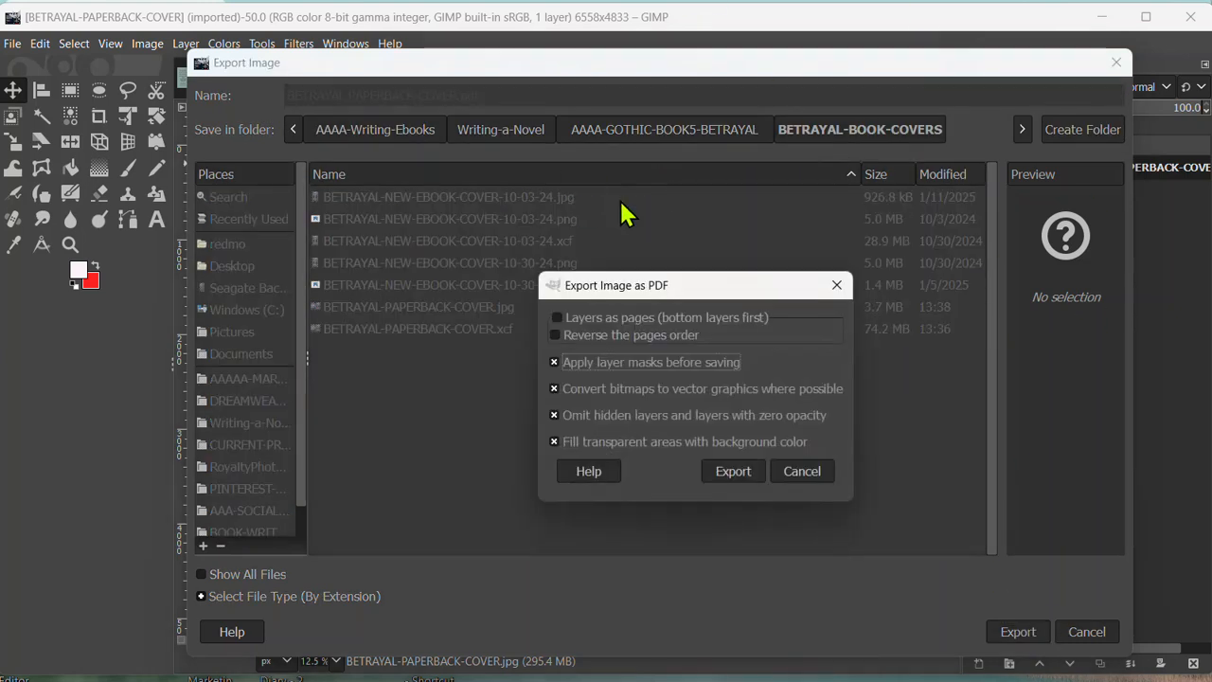
{"action": "left_click", "coordinate": [735, 470]}
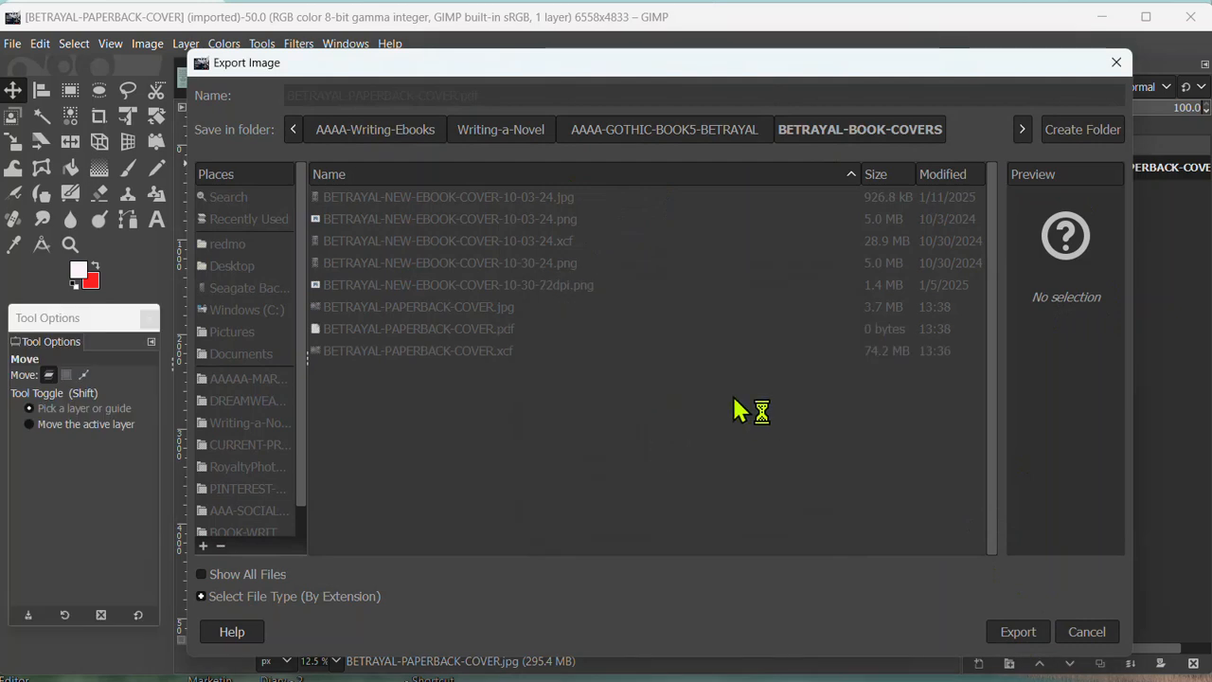